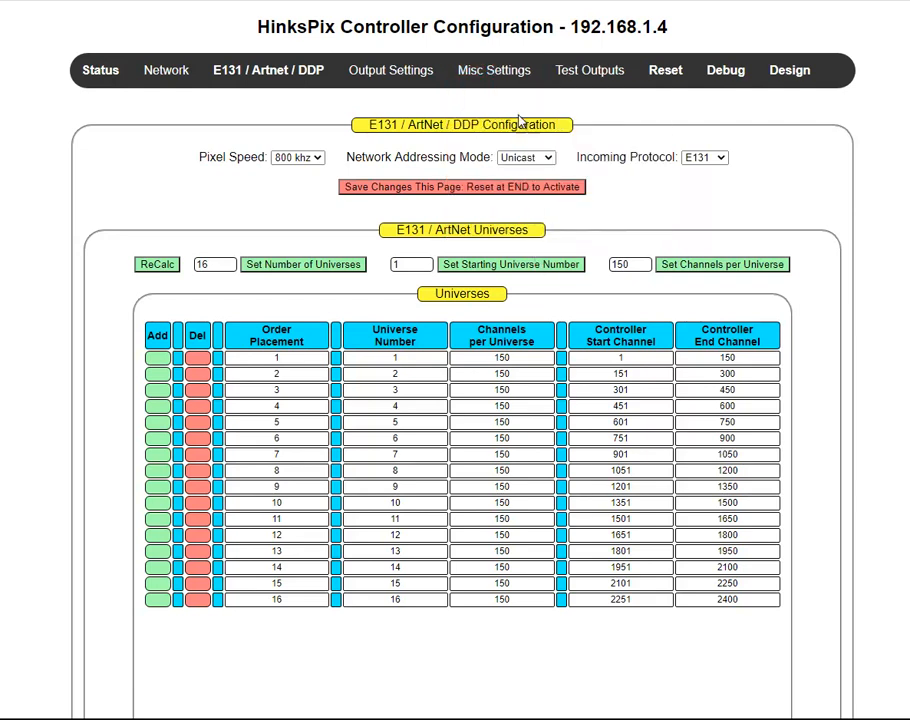
Step: Switch to the xLights layout and examine the flat tree and the single-line models outlining the house roof
{"action": "mouse_move", "coordinate": [494, 75]}
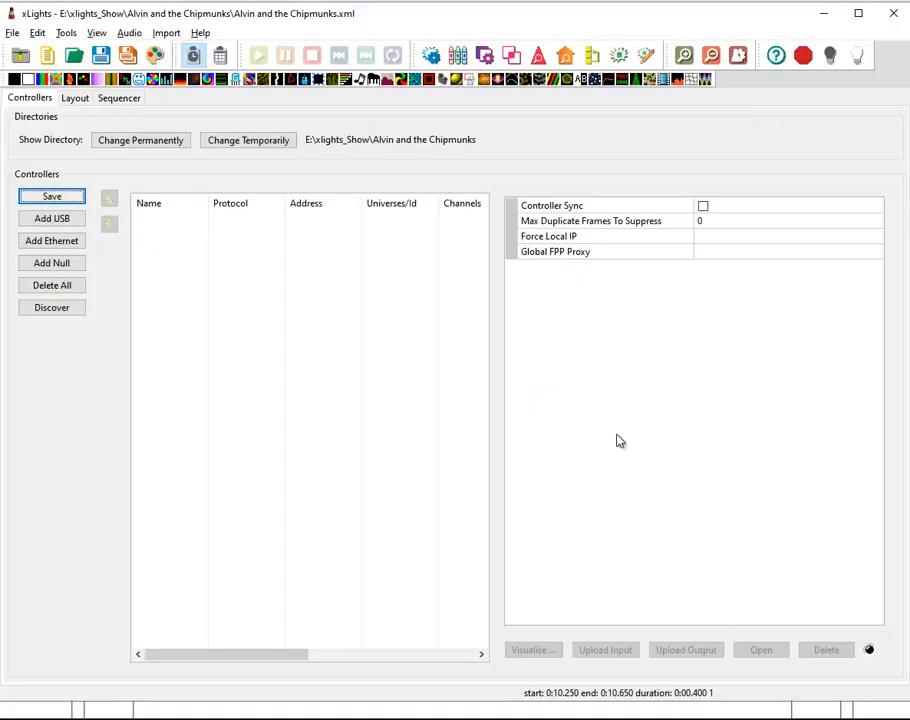
{"action": "left_click", "coordinate": [76, 100]}
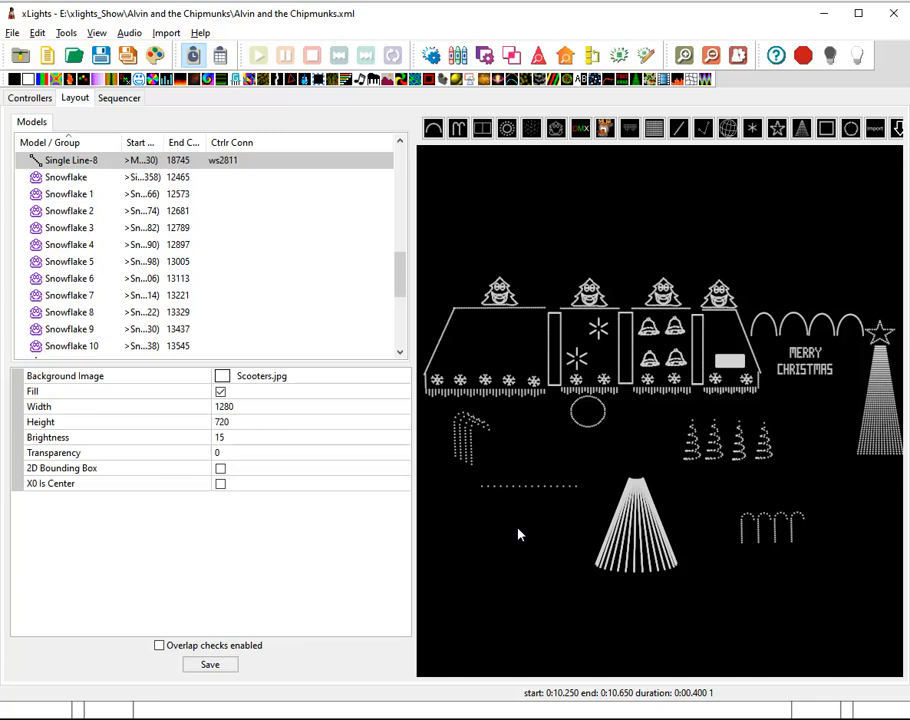
{"action": "left_click", "coordinate": [880, 437]}
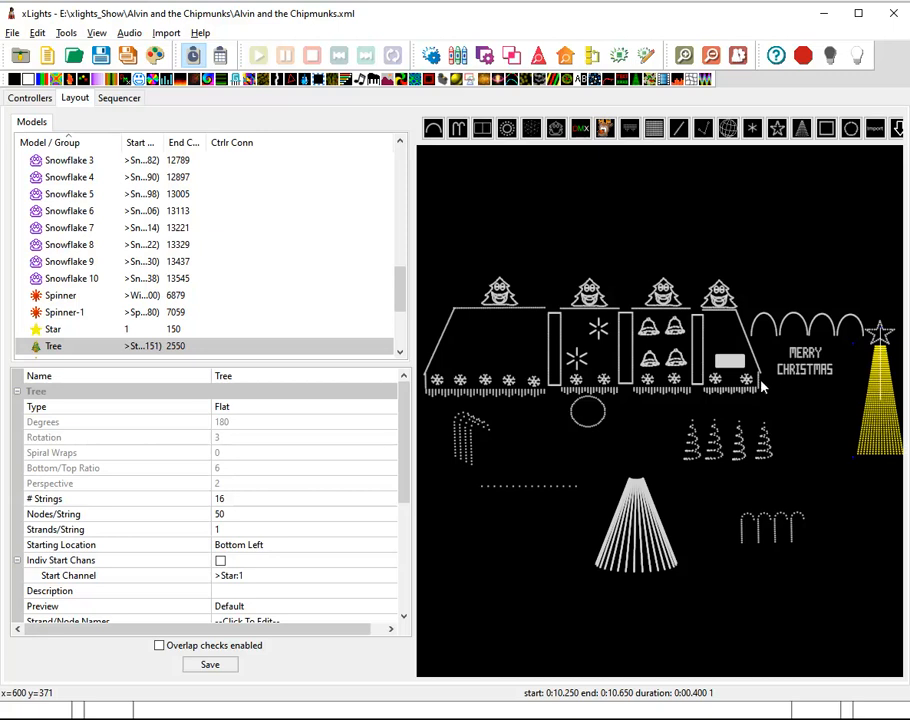
{"action": "left_click", "coordinate": [800, 373]}
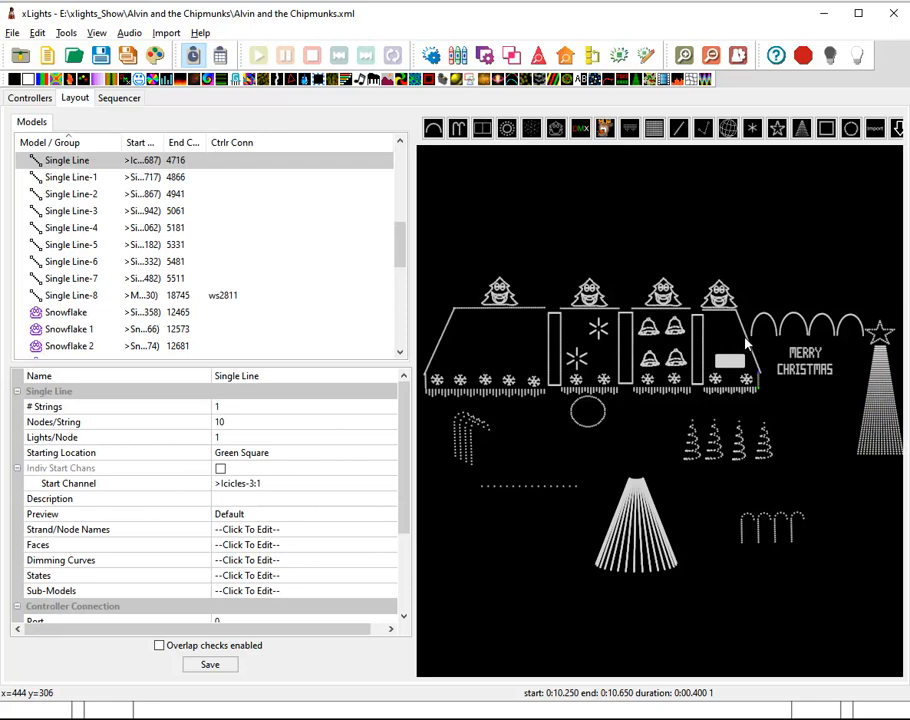
{"action": "left_click", "coordinate": [746, 342]}
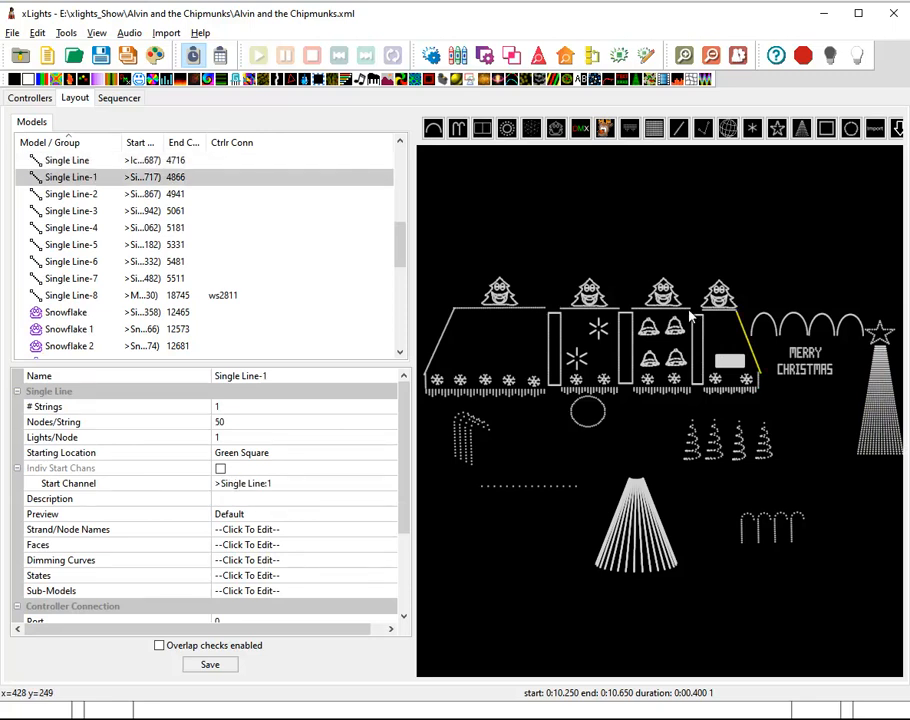
{"action": "left_click", "coordinate": [609, 318]}
{"action": "left_click", "coordinate": [462, 315]}
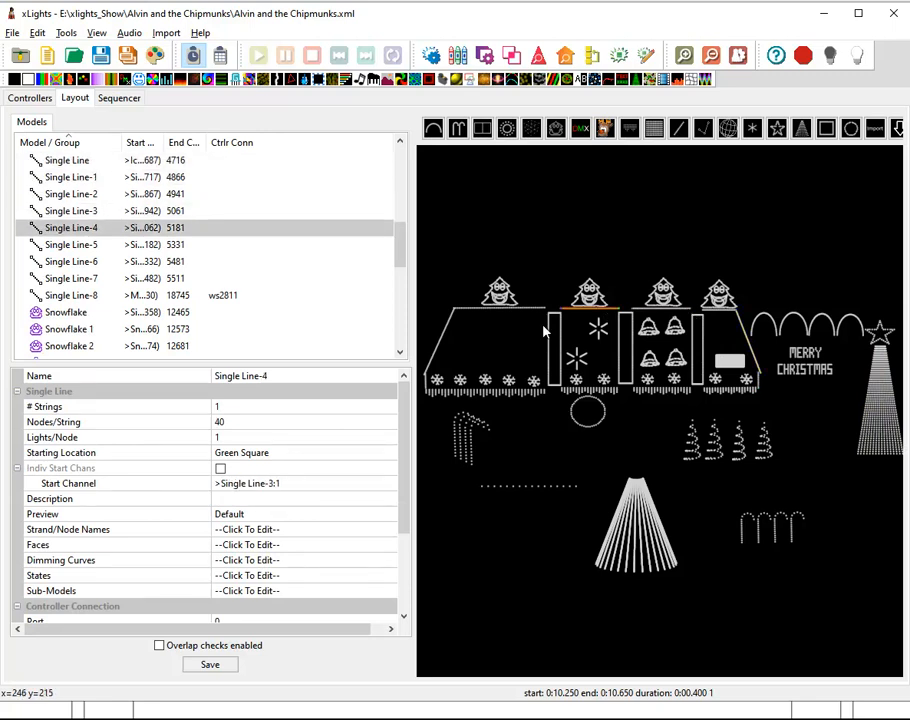
{"action": "left_click", "coordinate": [430, 348]}
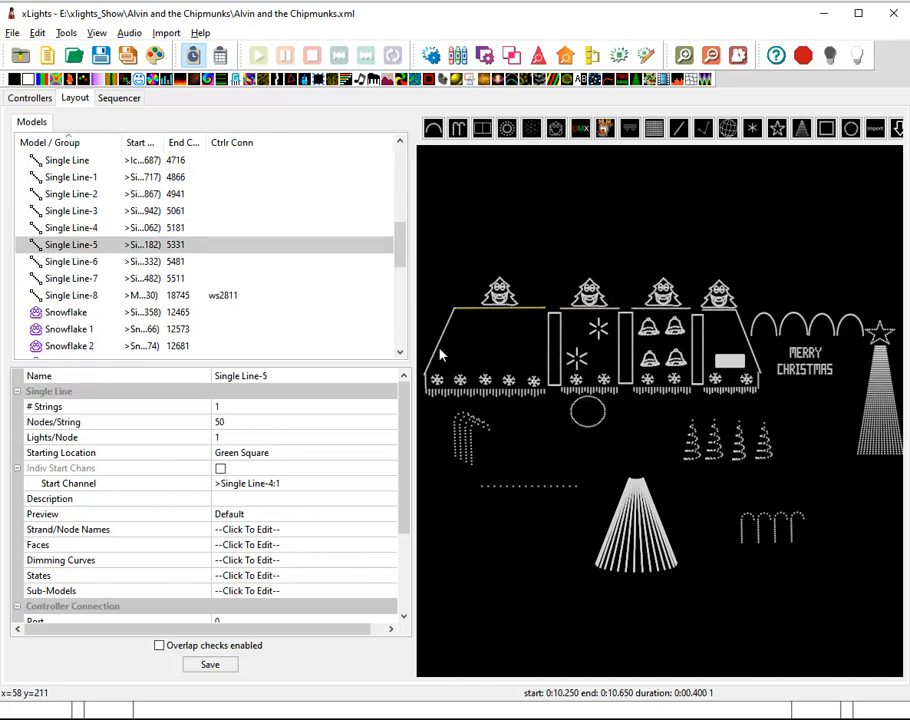
{"action": "left_click", "coordinate": [437, 352]}
{"action": "left_click", "coordinate": [428, 380]}
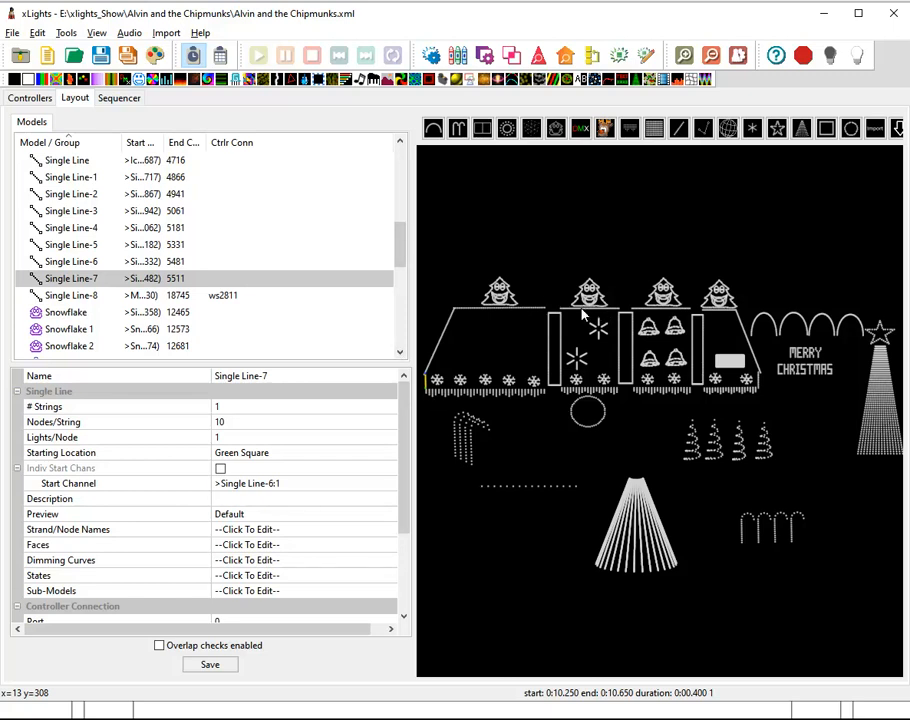
Step: Examine the large round tree, a spiral mini tree and the dotted single line's string and controller connection properties
{"action": "left_click", "coordinate": [630, 548]}
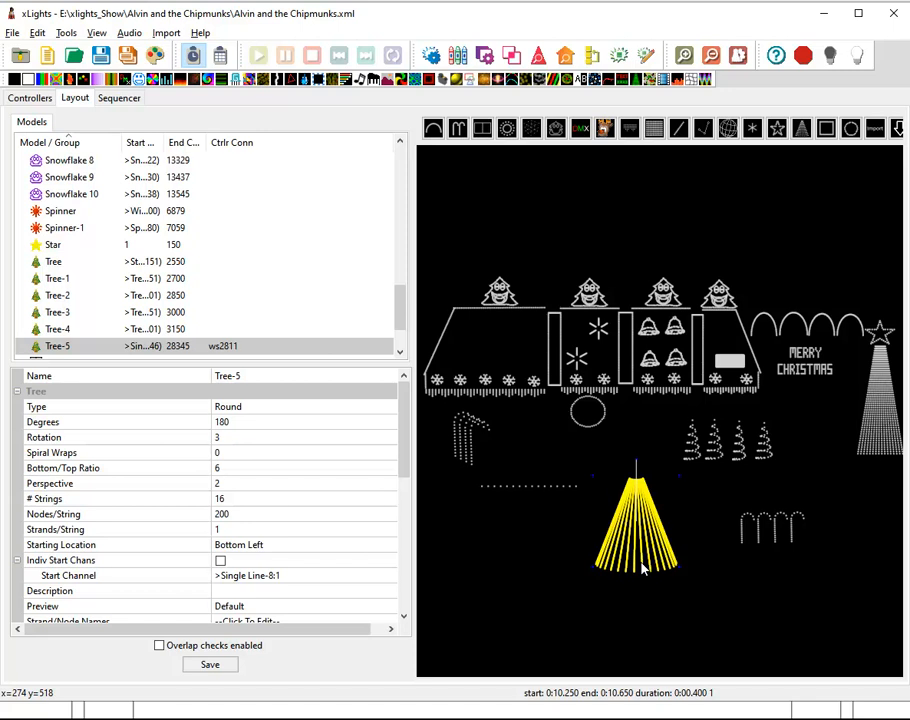
{"action": "left_click", "coordinate": [699, 456]}
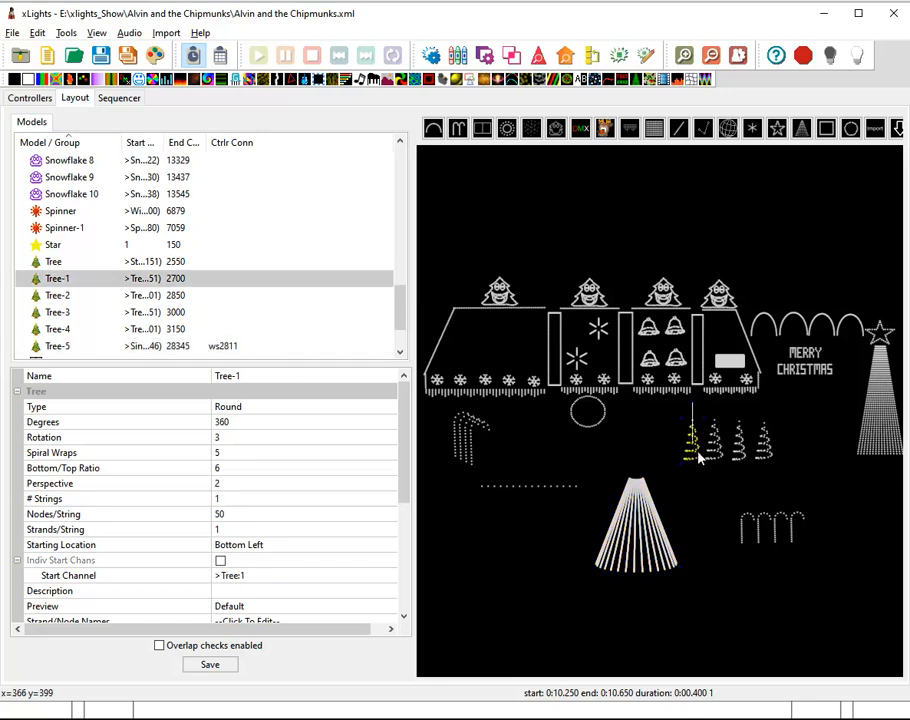
{"action": "left_click", "coordinate": [743, 544]}
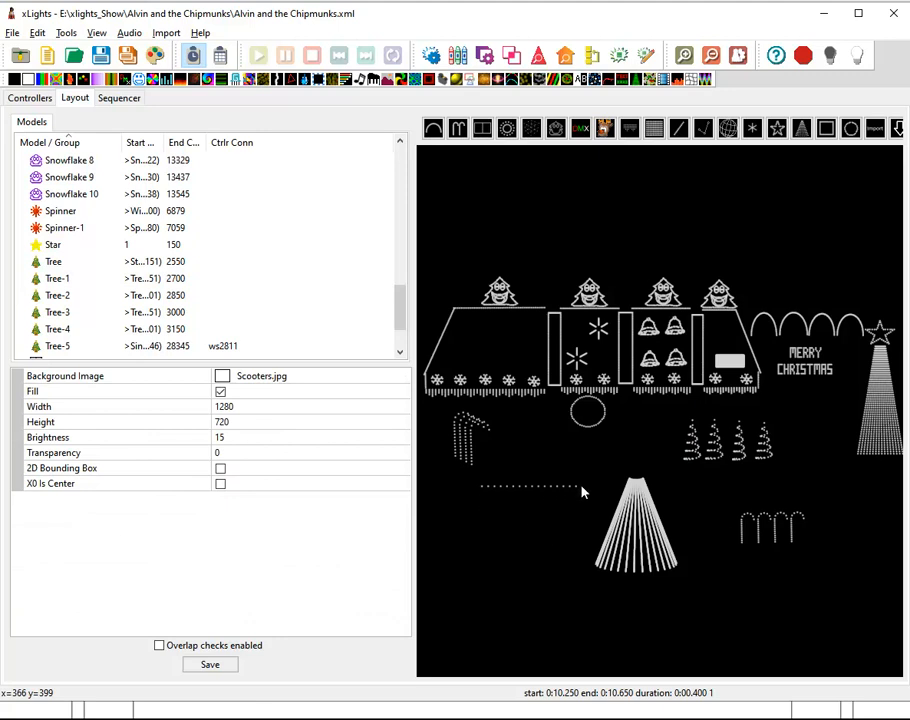
{"action": "left_click", "coordinate": [549, 487]}
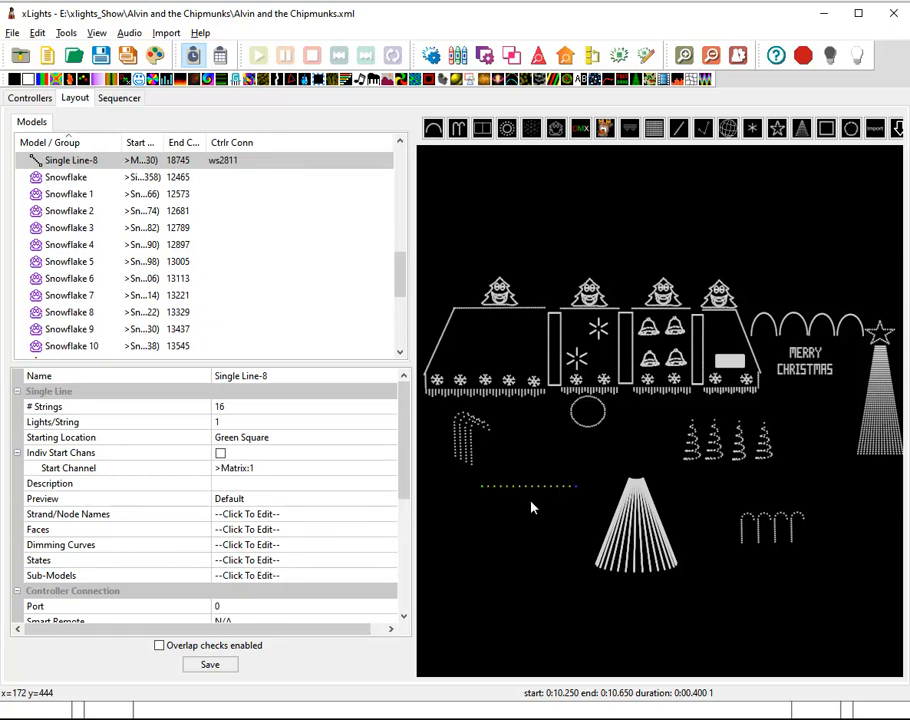
{"action": "left_click_drag", "start_coordinate": [408, 470], "coordinate": [405, 560]}
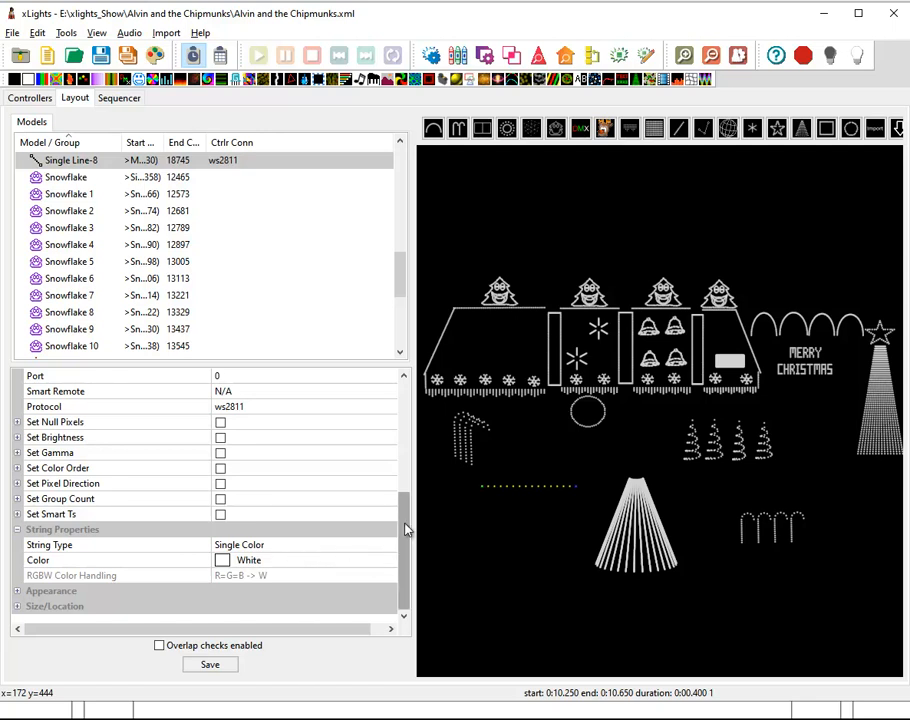
{"action": "scroll", "coordinate": [407, 527], "scroll_direction": "up", "scroll_amount": 5}
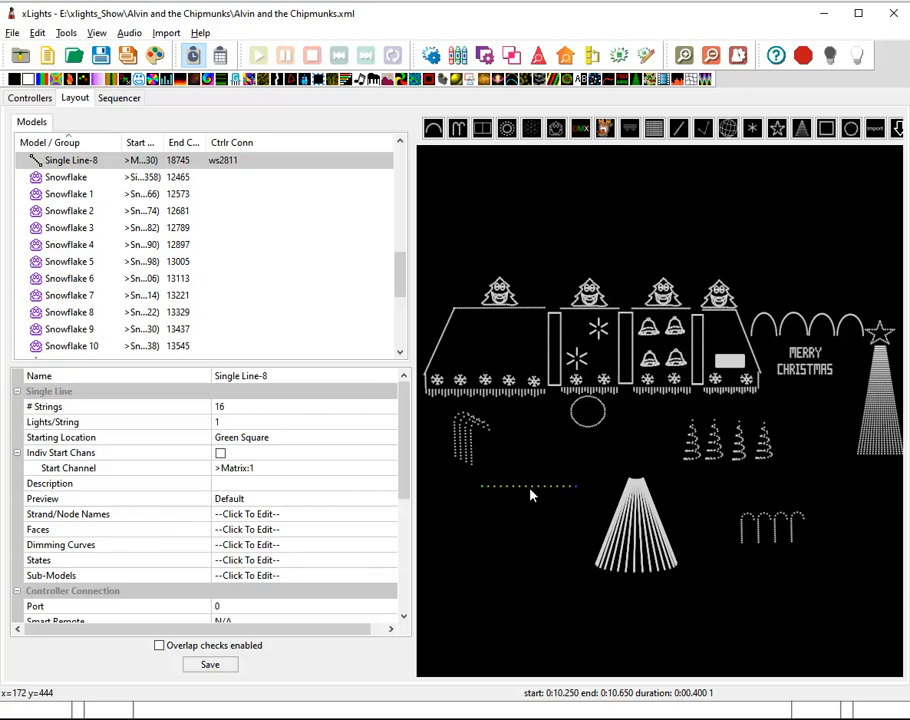
{"action": "left_click", "coordinate": [46, 100]}
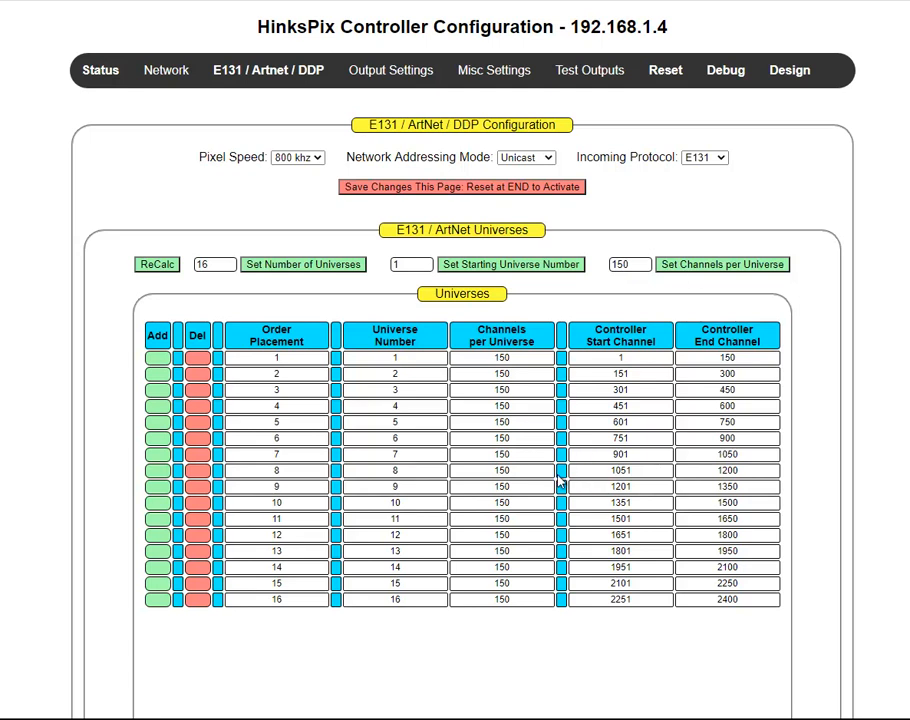
Step: Switch to the HinksPix configuration's Design page, check the existing designs and name the new design Christmas_20
{"action": "mouse_move", "coordinate": [510, 78]}
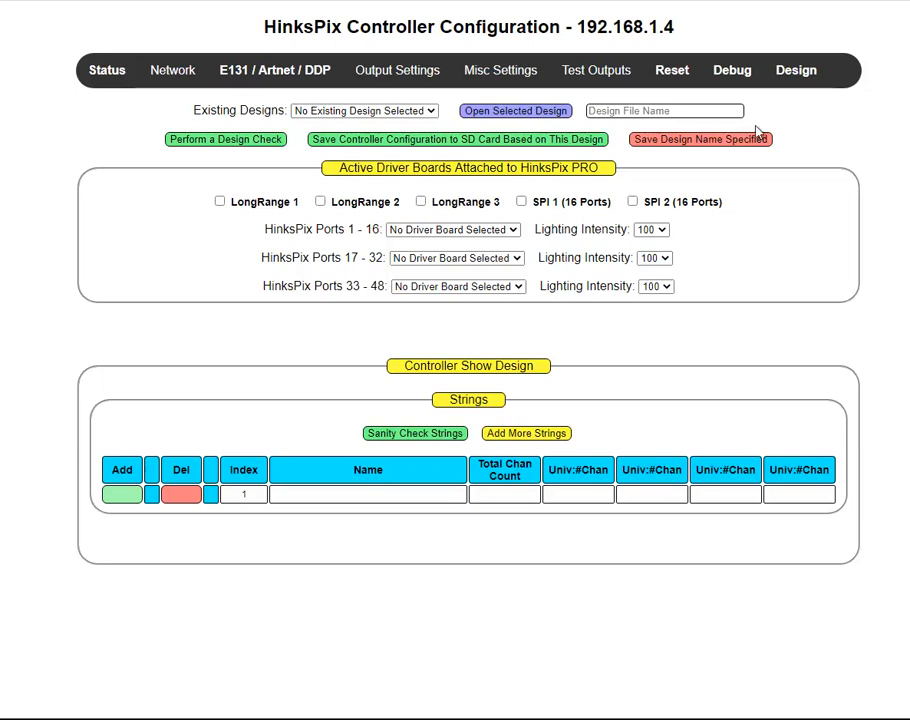
{"action": "mouse_move", "coordinate": [420, 90]}
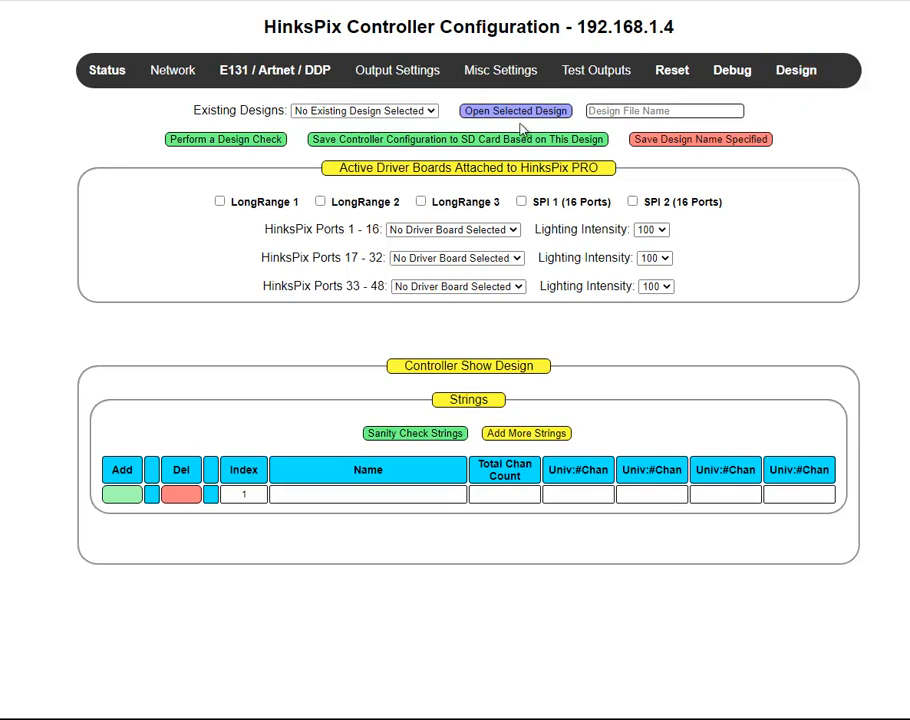
{"action": "left_click", "coordinate": [435, 112]}
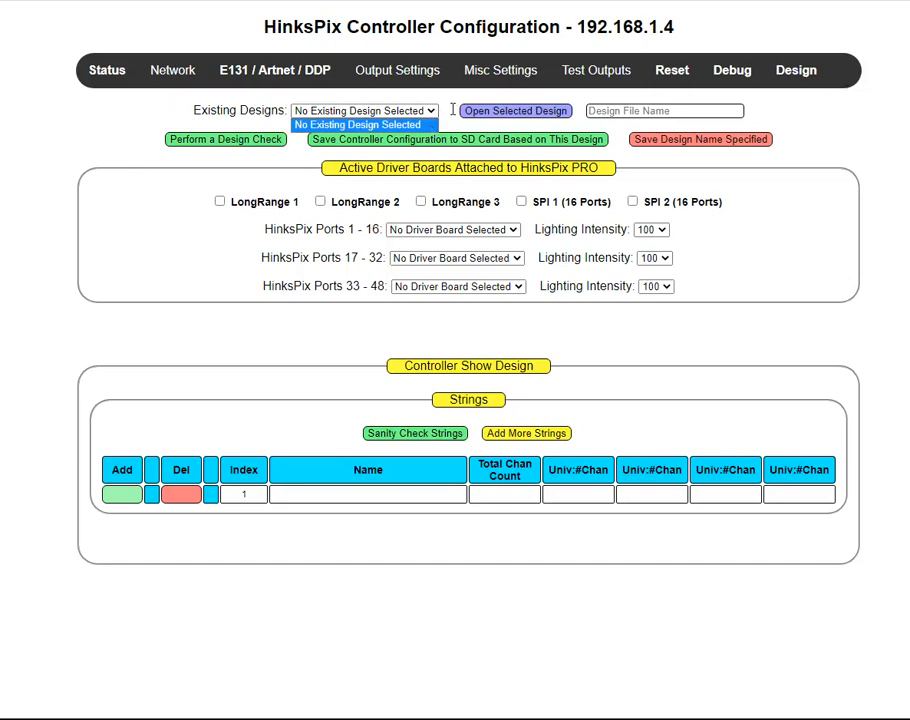
{"action": "mouse_move", "coordinate": [549, 101]}
{"action": "left_click", "coordinate": [612, 111]}
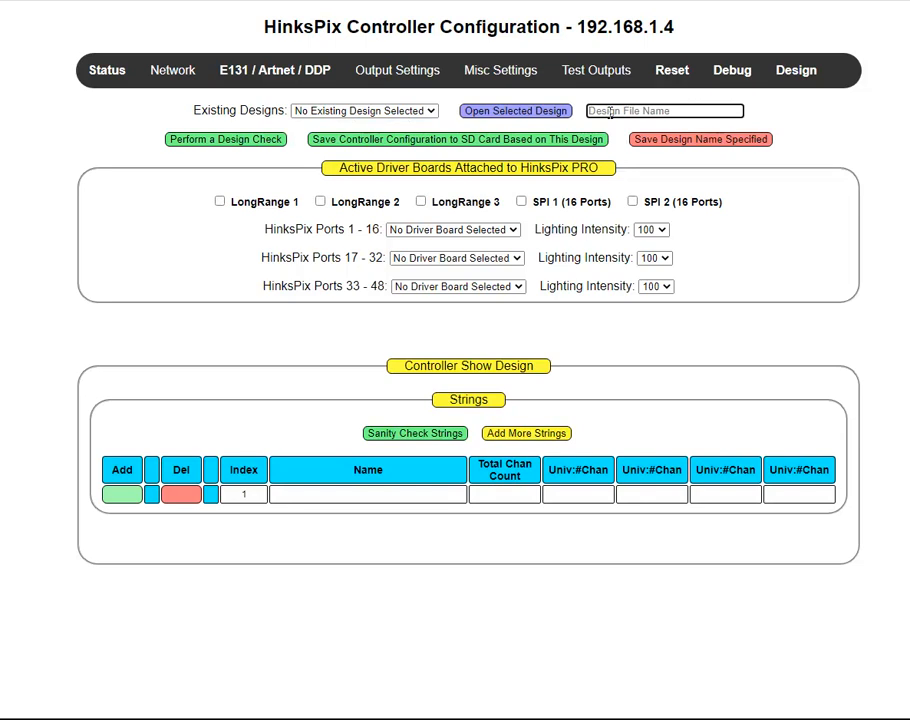
{"action": "type", "text": "Christmas_20"}
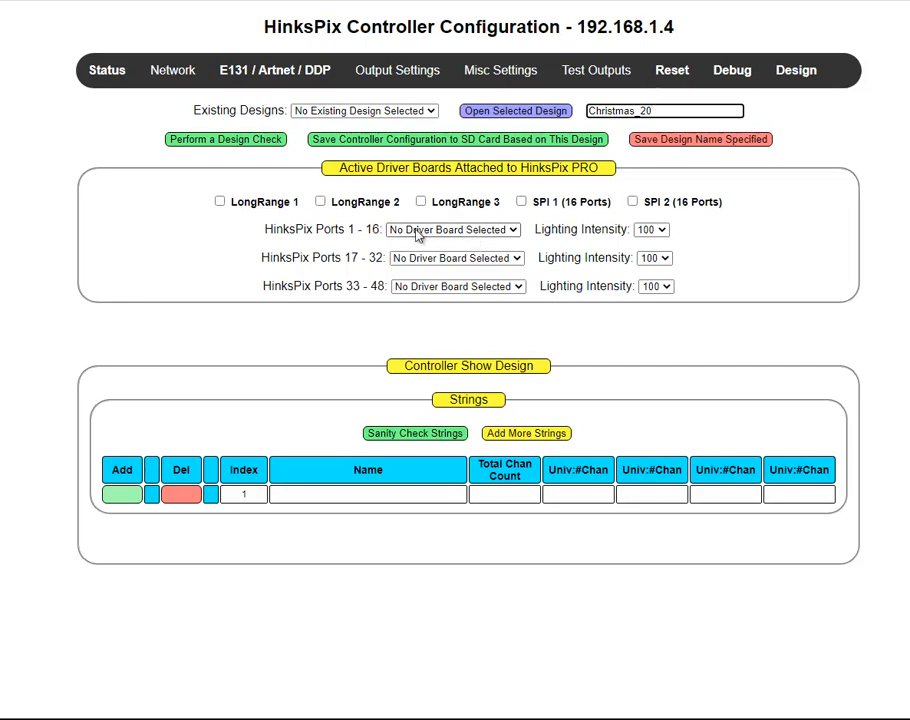
Step: Activate the LongRange 1 and SPI 1 driver boards, assigning LongRange 1 to ports 1-16 and SPI 1 to ports 17-32
{"action": "left_click", "coordinate": [512, 231]}
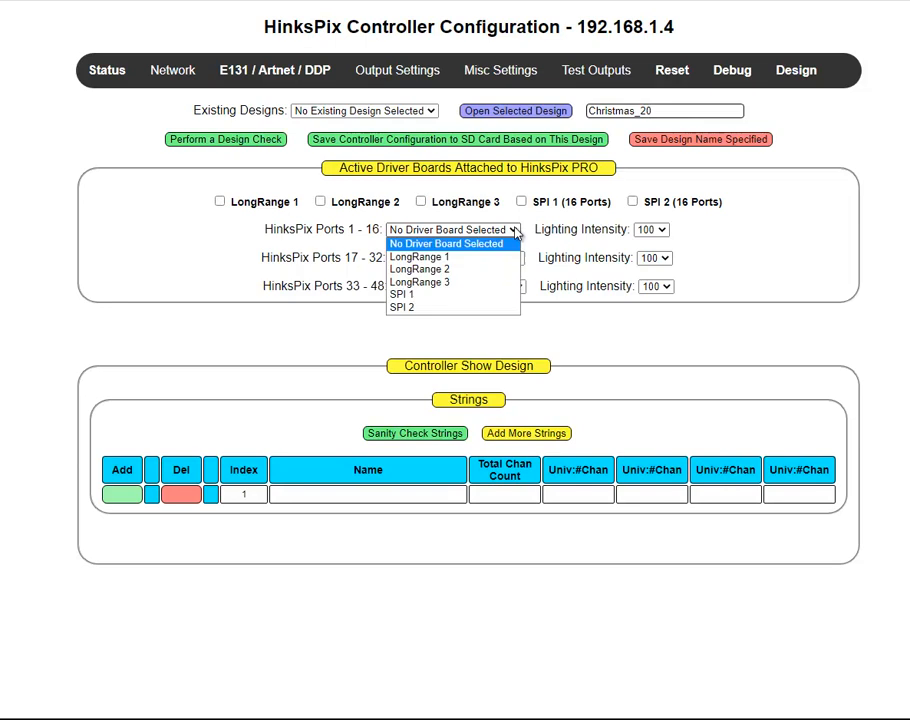
{"action": "left_click", "coordinate": [450, 259]}
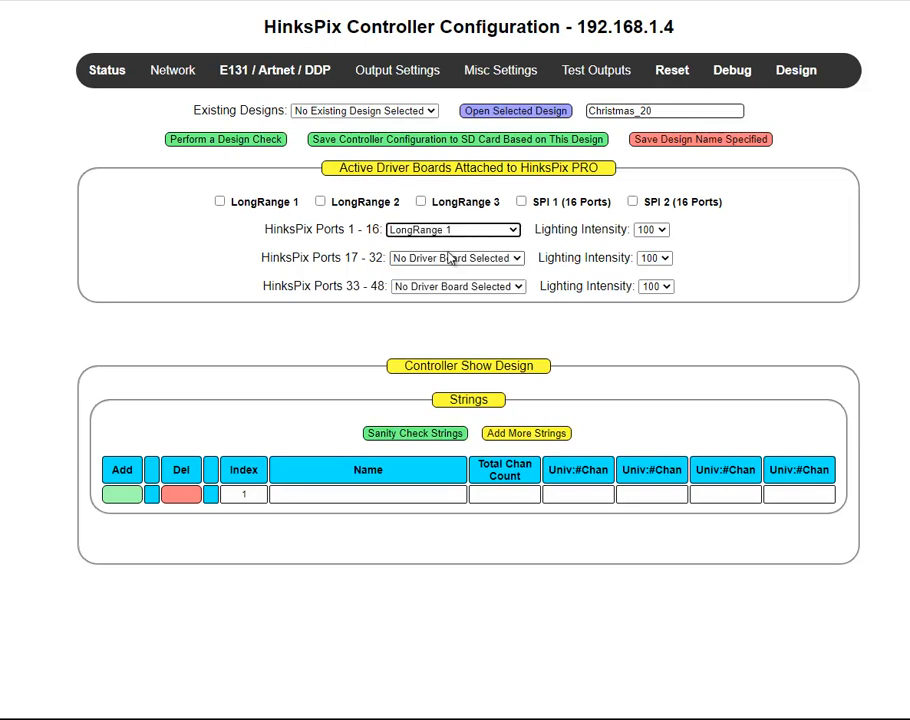
{"action": "left_click", "coordinate": [220, 202]}
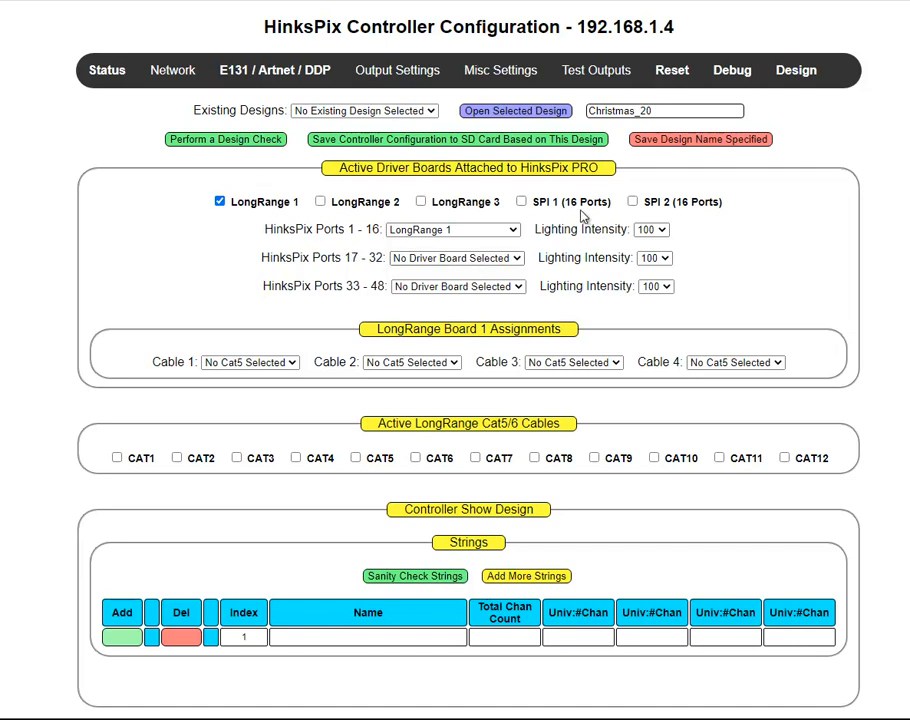
{"action": "left_click", "coordinate": [521, 201]}
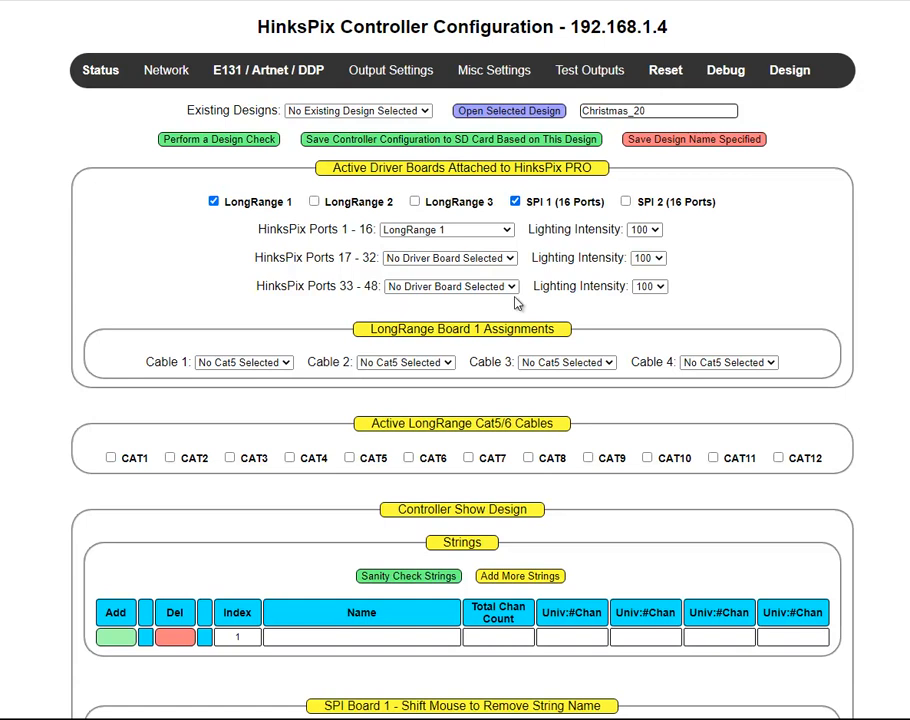
{"action": "left_click", "coordinate": [512, 259]}
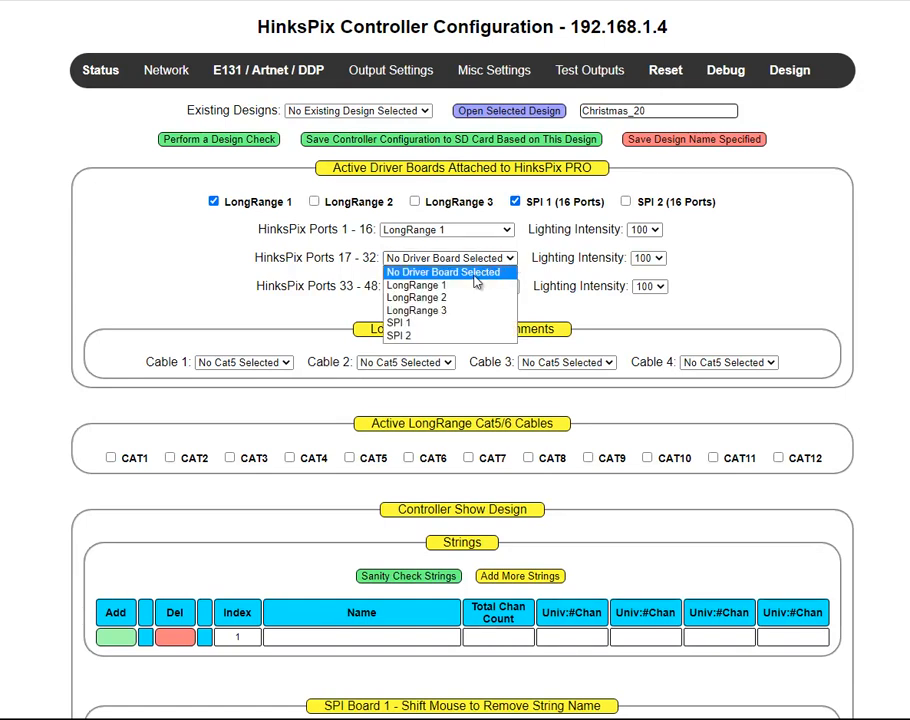
{"action": "left_click", "coordinate": [393, 324]}
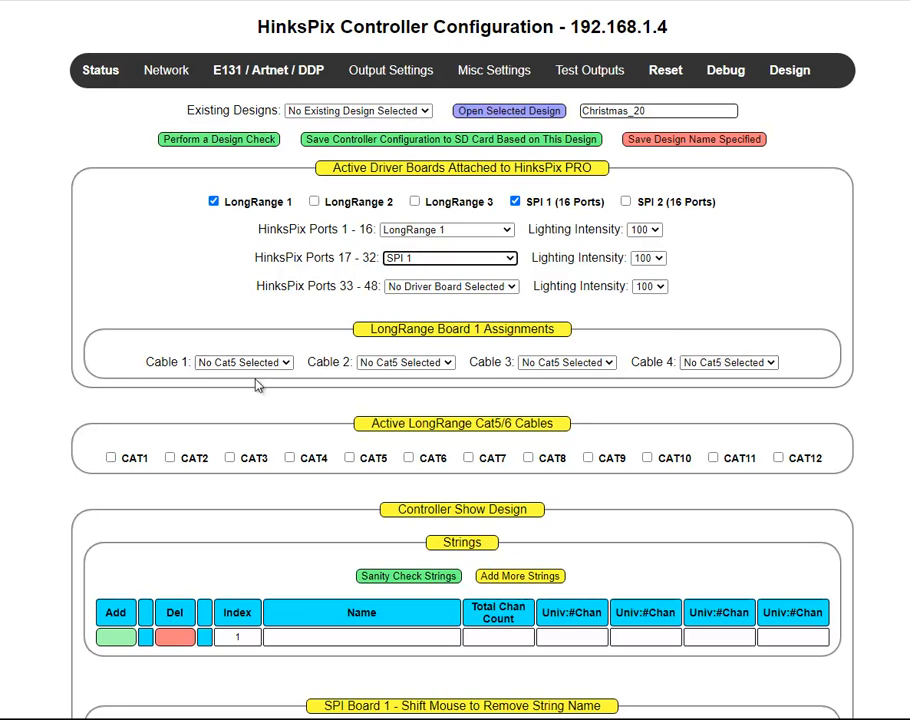
Step: Activate the LongRange Cat5/6 cables CAT1, CAT2 and CAT3 and view their receiver sections
{"action": "left_click", "coordinate": [111, 458]}
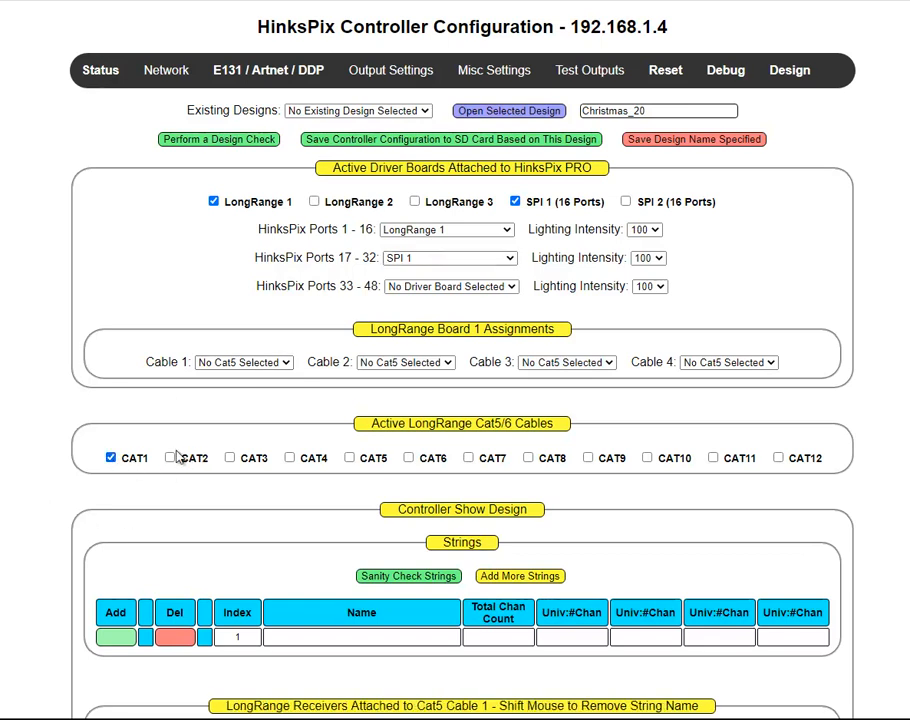
{"action": "left_click", "coordinate": [170, 458]}
{"action": "left_click", "coordinate": [230, 460]}
{"action": "scroll", "coordinate": [393, 448], "scroll_direction": "down", "scroll_amount": 5}
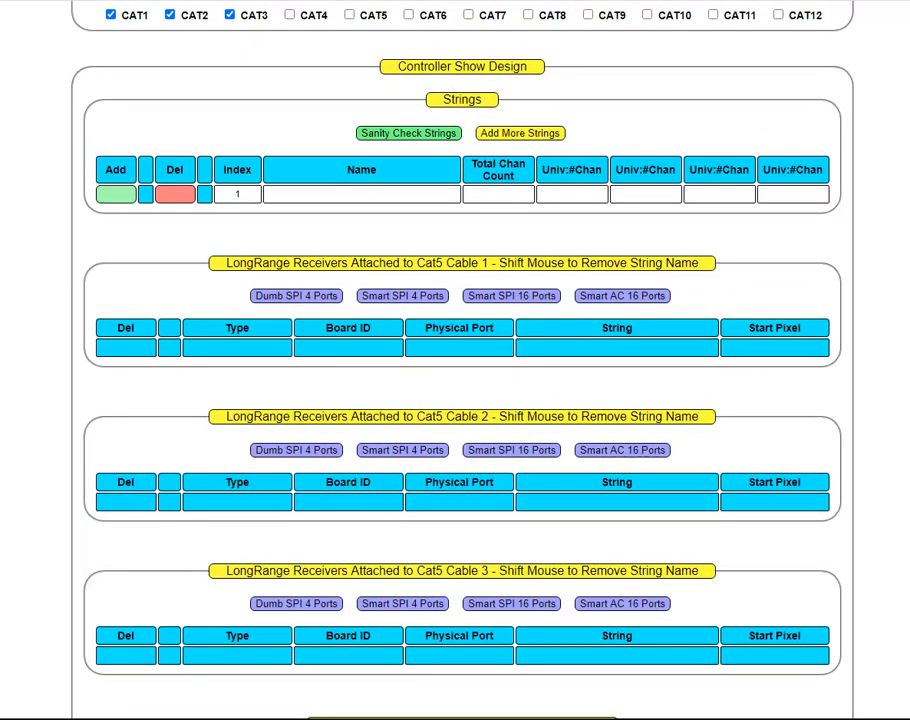
Step: Assign Cat1 to Cable 1 and Cat2 to Cable 2 of LongRange Board 1
{"action": "scroll", "coordinate": [455, 400], "scroll_direction": "up", "scroll_amount": 2}
{"action": "scroll", "coordinate": [345, 175], "scroll_direction": "up", "scroll_amount": 1}
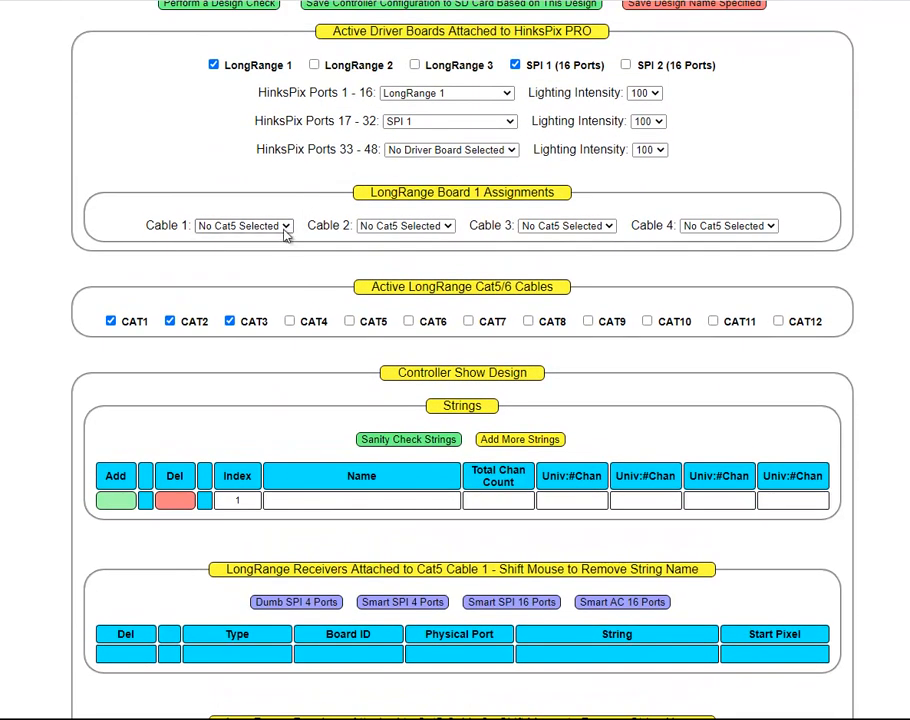
{"action": "left_click", "coordinate": [287, 228]}
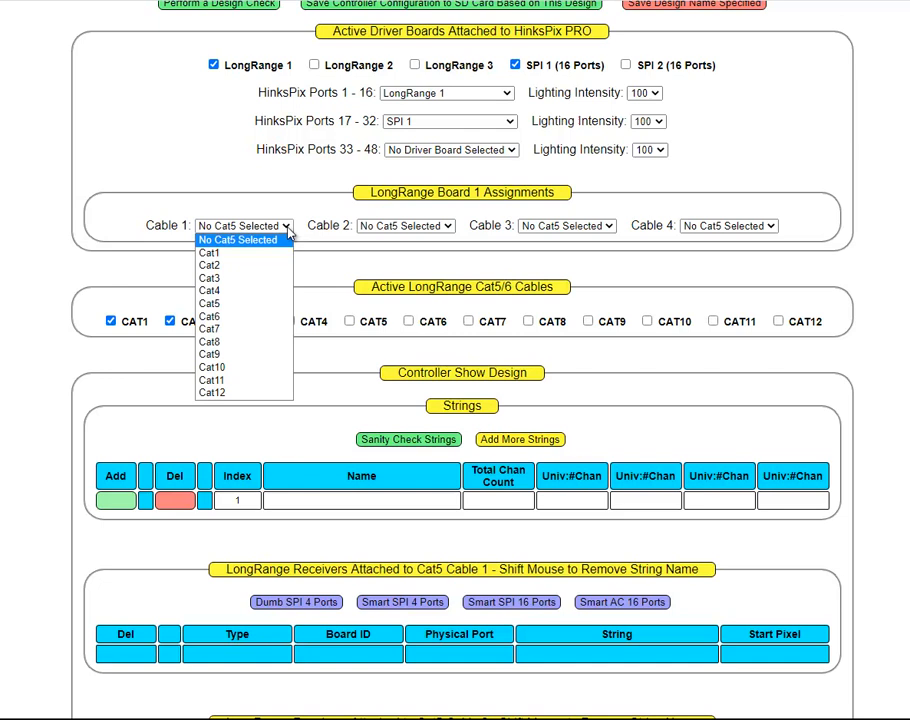
{"action": "left_click", "coordinate": [236, 253]}
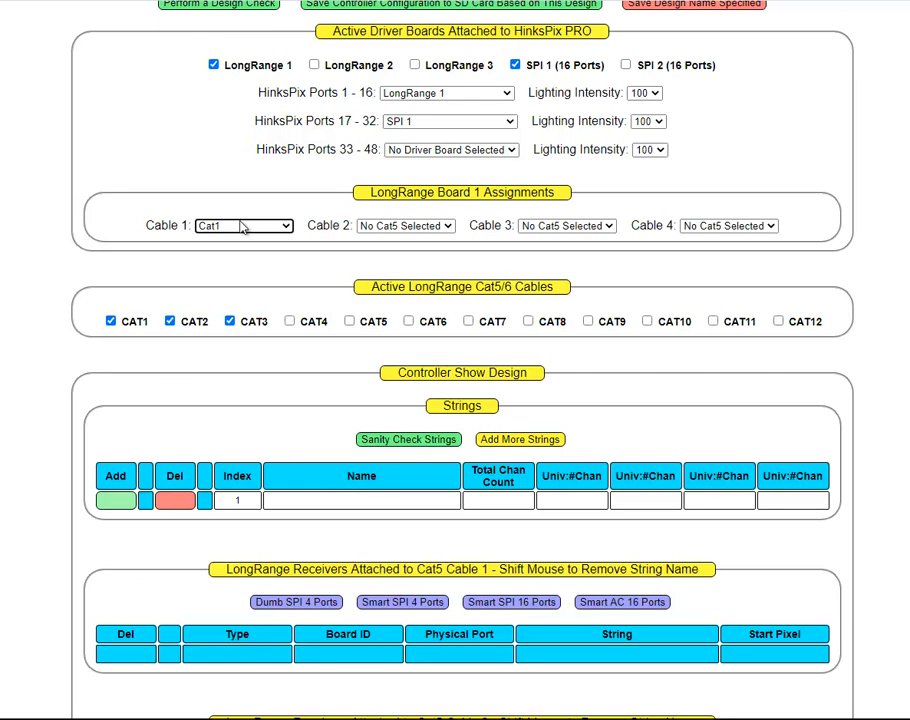
{"action": "left_click", "coordinate": [448, 227]}
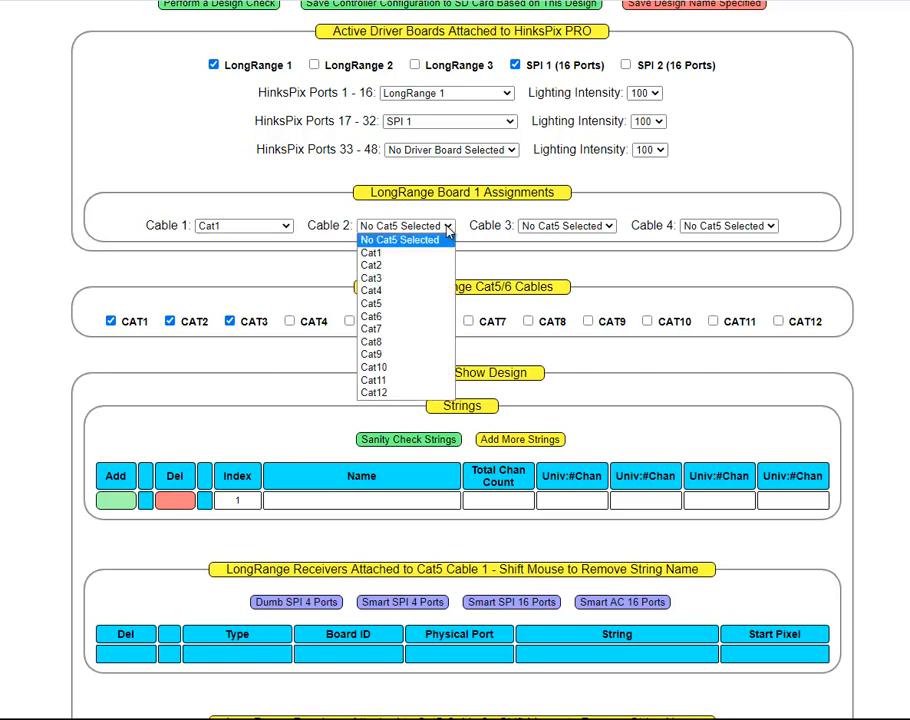
{"action": "left_click", "coordinate": [402, 266]}
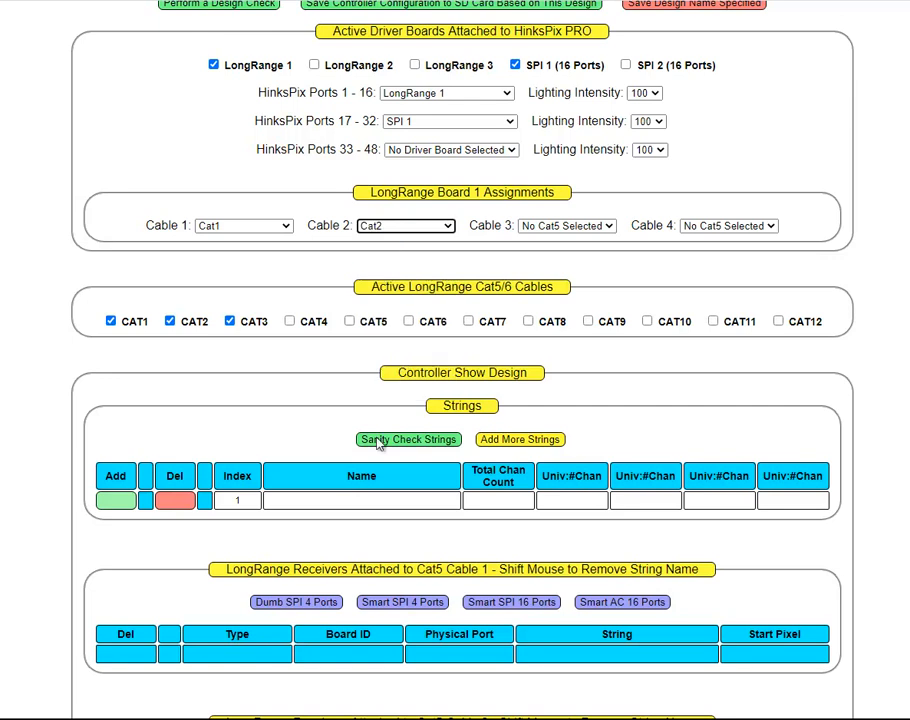
Step: Deactivate the CAT3 cable, activate CAT4 and assign Cat4 to Cable 3 of LongRange Board 1
{"action": "left_click", "coordinate": [230, 322]}
{"action": "left_click", "coordinate": [289, 322]}
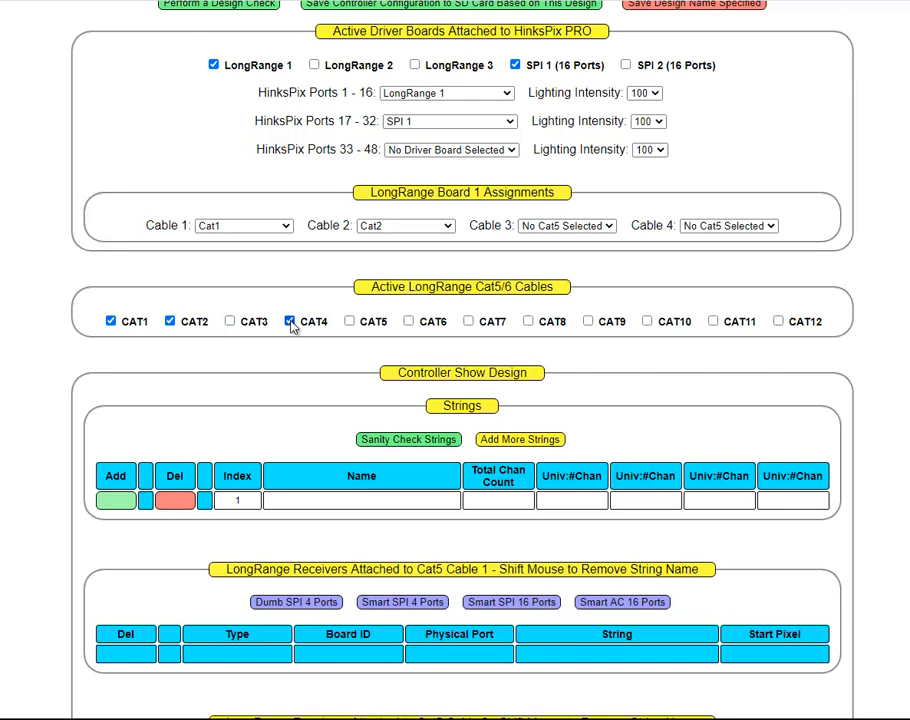
{"action": "left_click", "coordinate": [589, 230]}
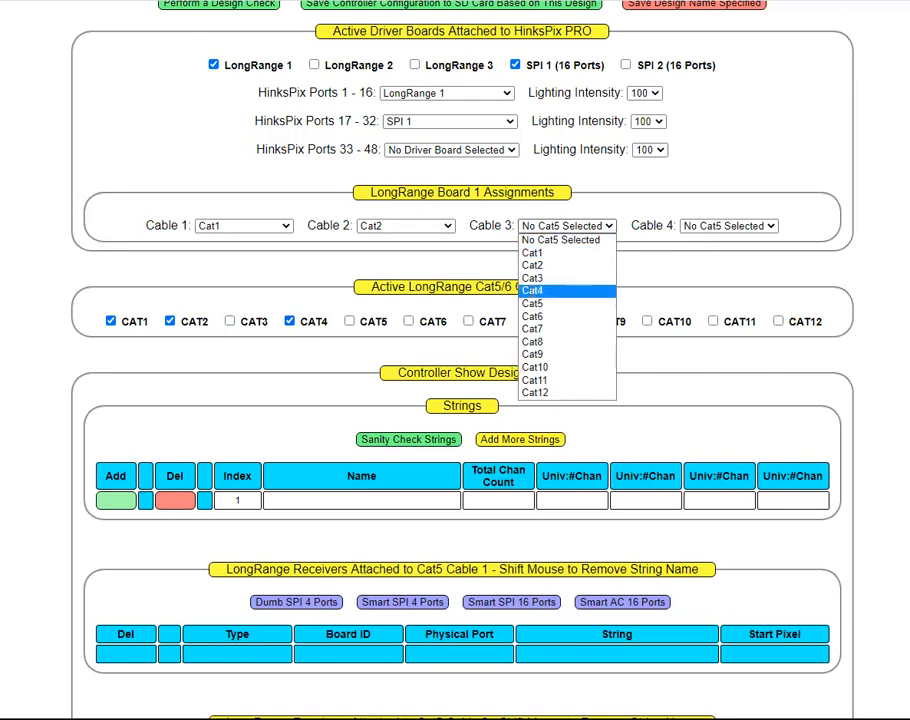
{"action": "left_click", "coordinate": [555, 290]}
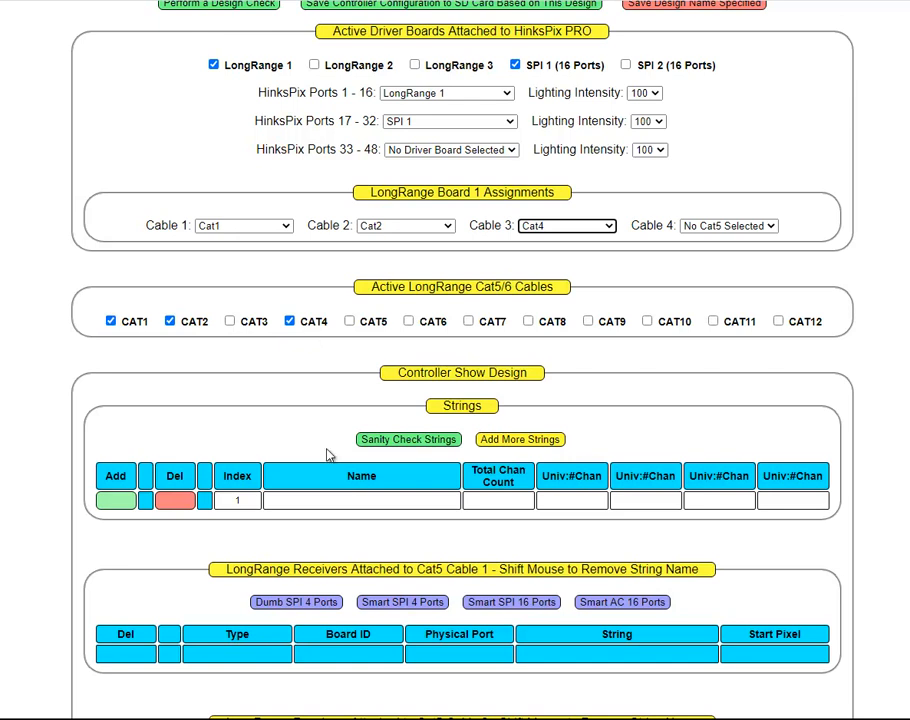
{"action": "scroll", "coordinate": [328, 455], "scroll_direction": "down", "scroll_amount": 3}
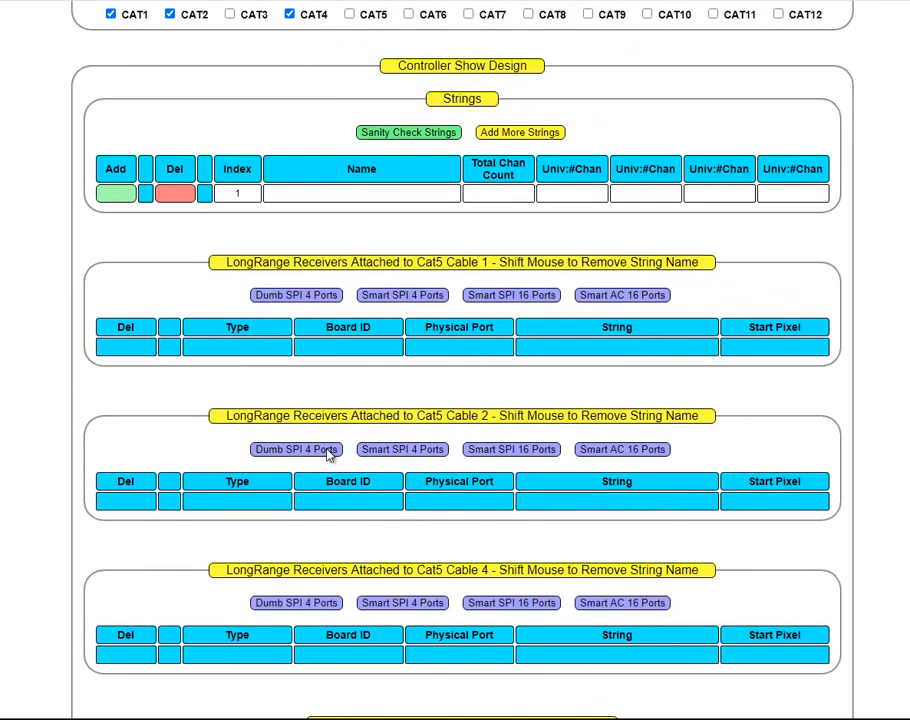
{"action": "scroll", "coordinate": [328, 455], "scroll_direction": "up", "scroll_amount": 2}
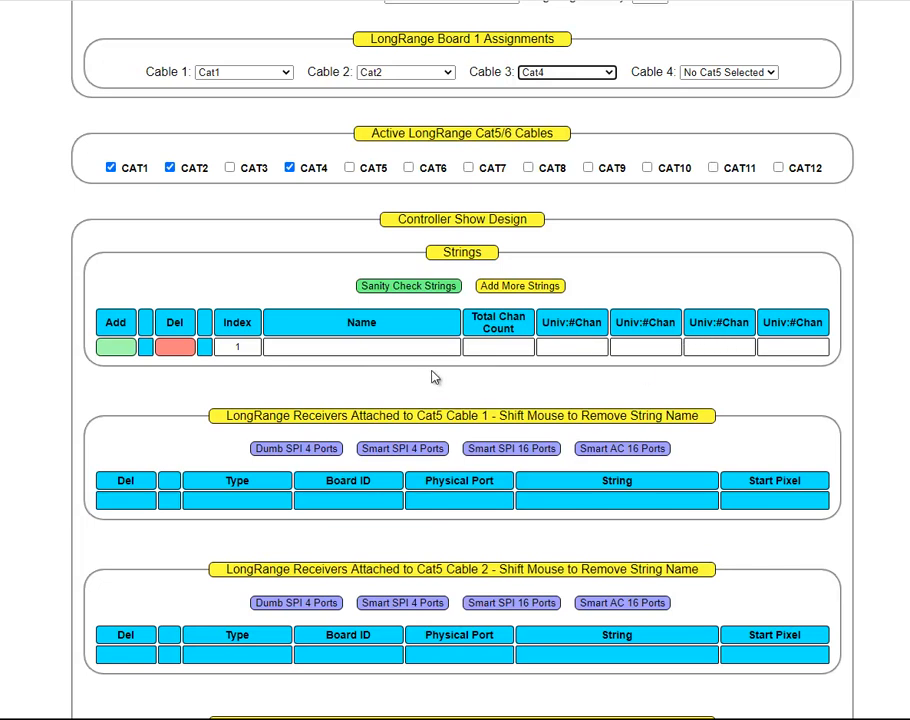
Step: Name string 1 H1 and set its first universe and channel entry to 1:10
{"action": "left_click", "coordinate": [290, 349]}
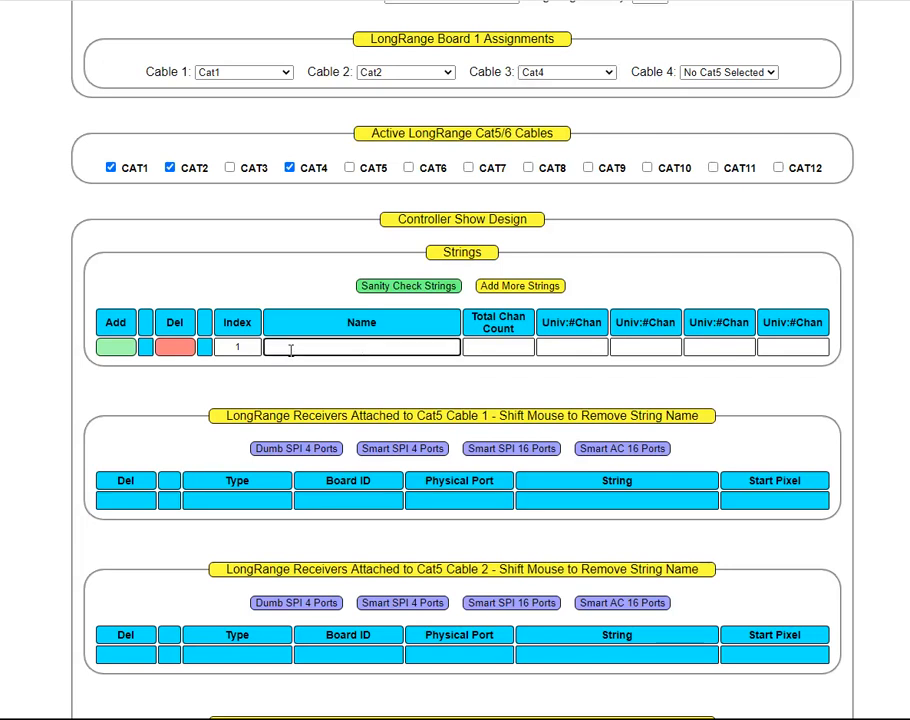
{"action": "type", "text": "H1"}
{"action": "left_click", "coordinate": [498, 352]}
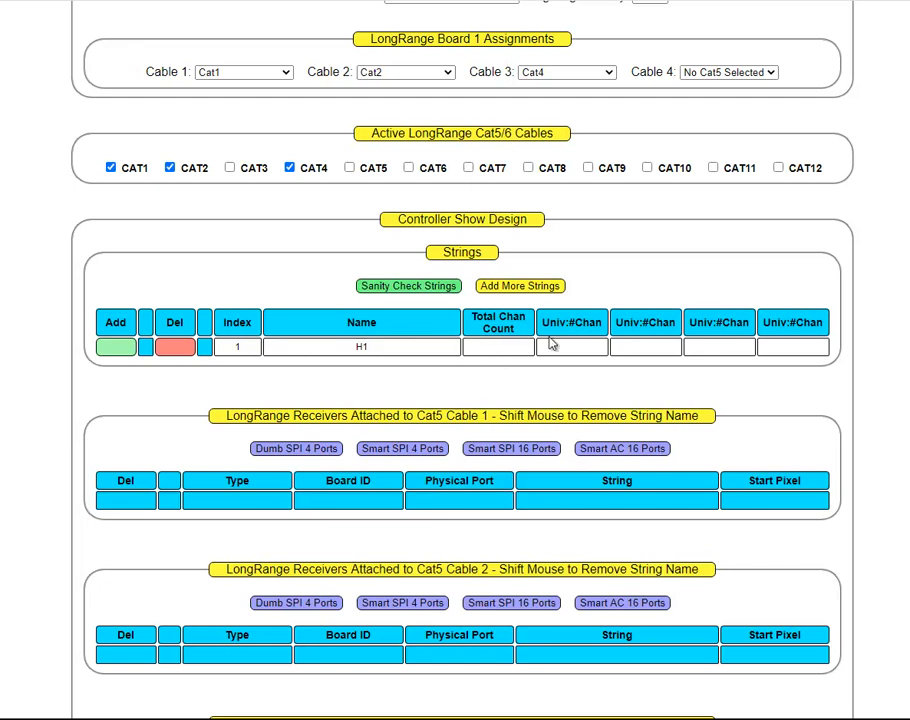
{"action": "left_click", "coordinate": [555, 347]}
{"action": "type", "text": "1:10"}
Step: Add eight more string rows and name strings 2 to 8 H2 through H8
{"action": "left_click", "coordinate": [510, 289]}
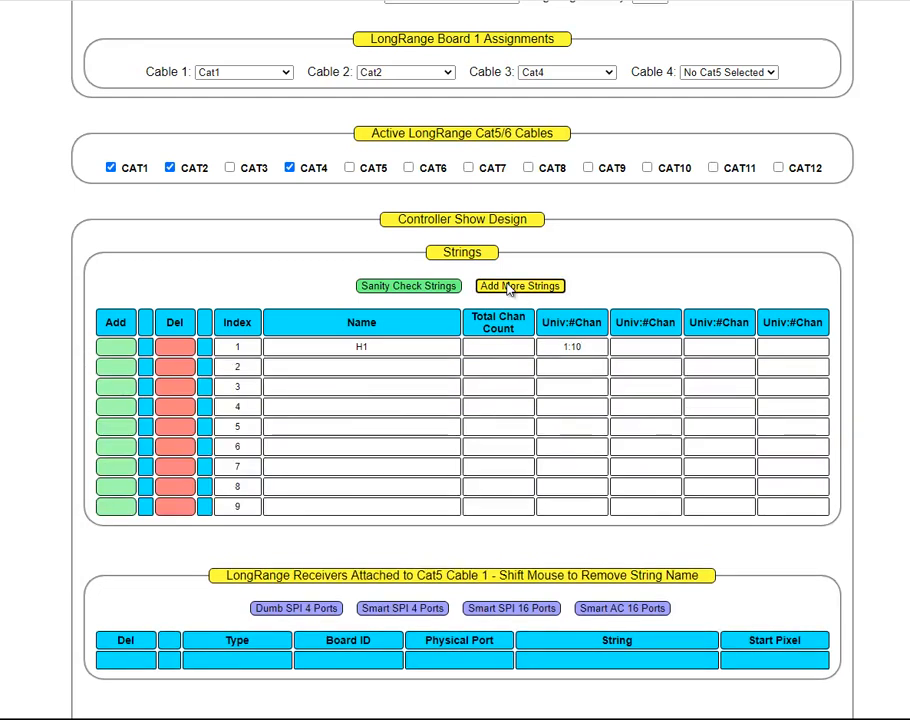
{"action": "left_click", "coordinate": [365, 368]}
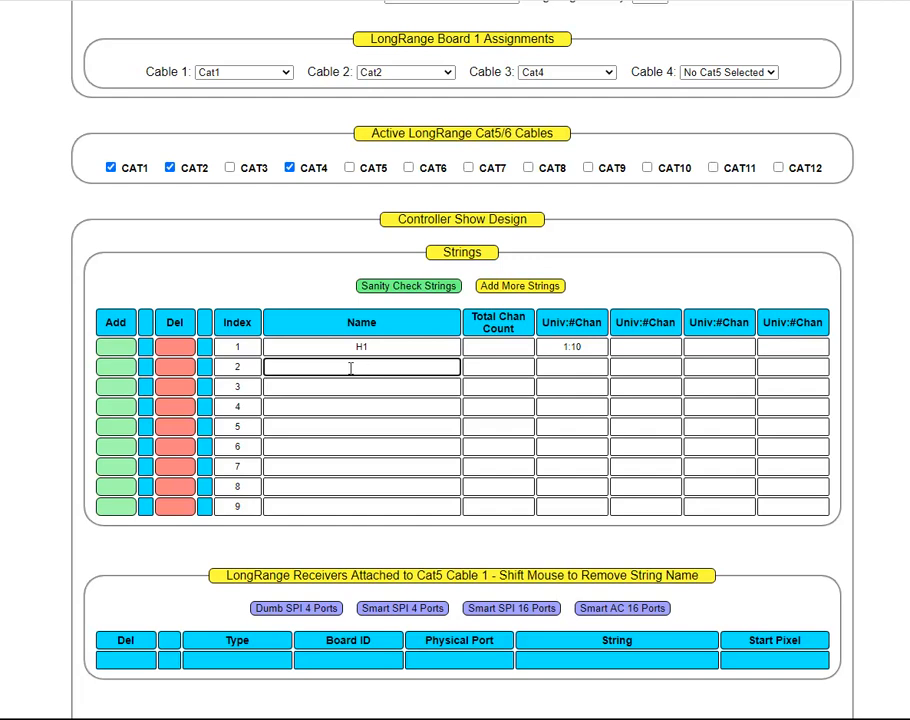
{"action": "type", "text": "H2"}
{"action": "left_click", "coordinate": [360, 386]}
{"action": "type", "text": "H3"}
{"action": "left_click", "coordinate": [369, 405]}
{"action": "type", "text": "H4"}
{"action": "left_click", "coordinate": [378, 428]}
{"action": "type", "text": "H5"}
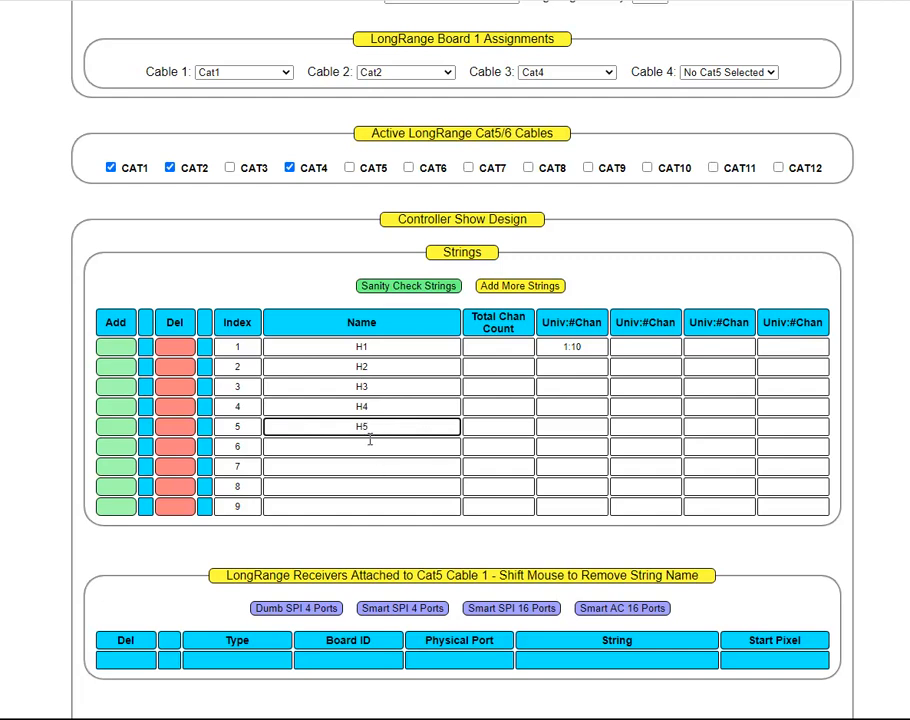
{"action": "left_click", "coordinate": [369, 449]}
{"action": "type", "text": "H6"}
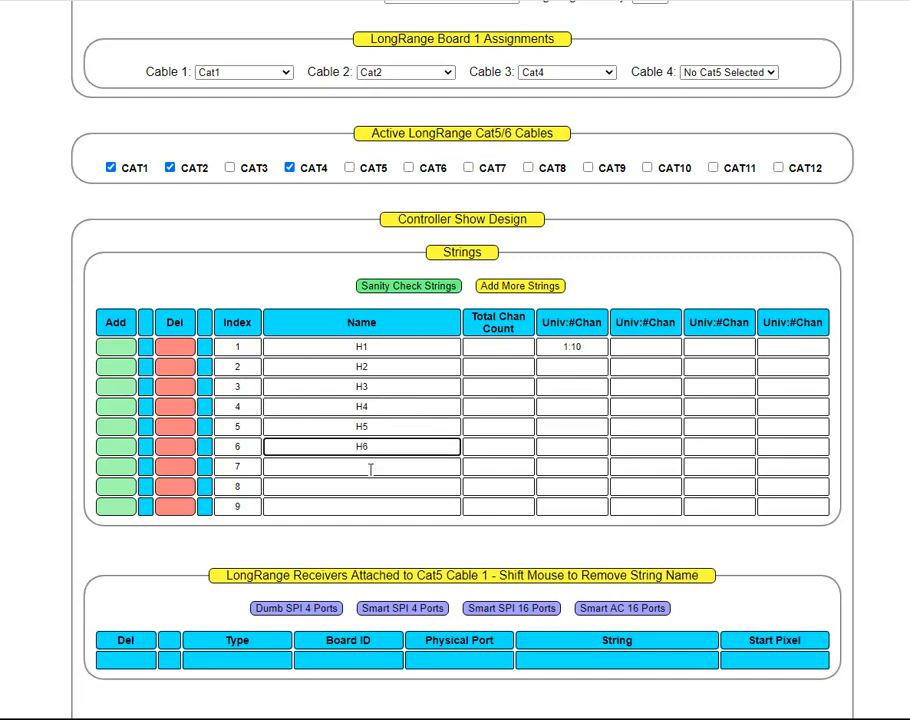
{"action": "left_click", "coordinate": [369, 467]}
{"action": "type", "text": "H7"}
{"action": "left_click", "coordinate": [370, 487]}
{"action": "type", "text": "H8"}
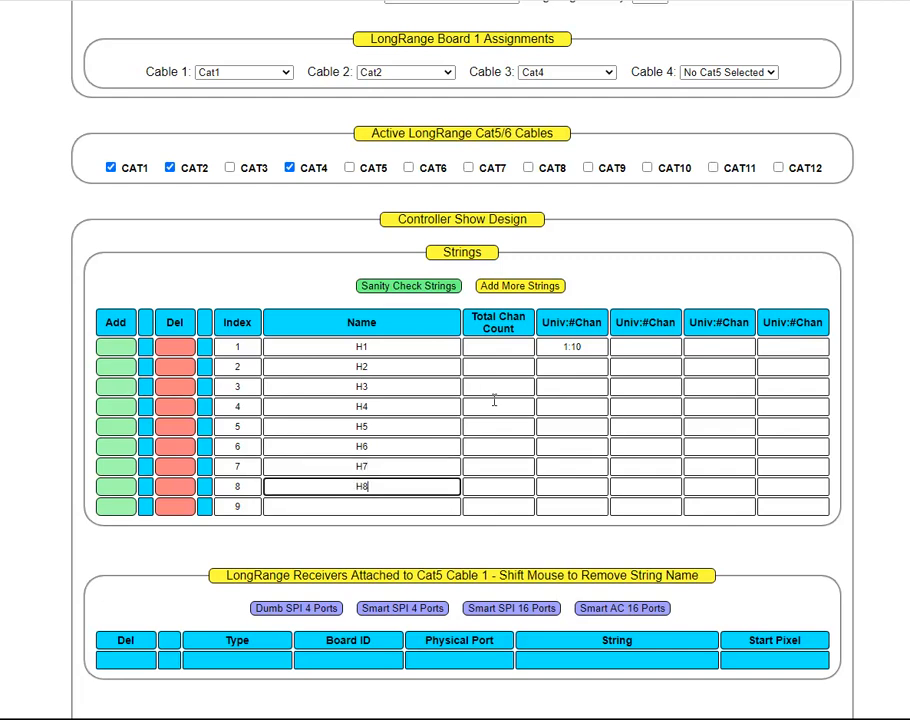
Step: Set the first universe and channel entries to 1:30 for string H1 and 2:150 for string H2
{"action": "left_click", "coordinate": [575, 367]}
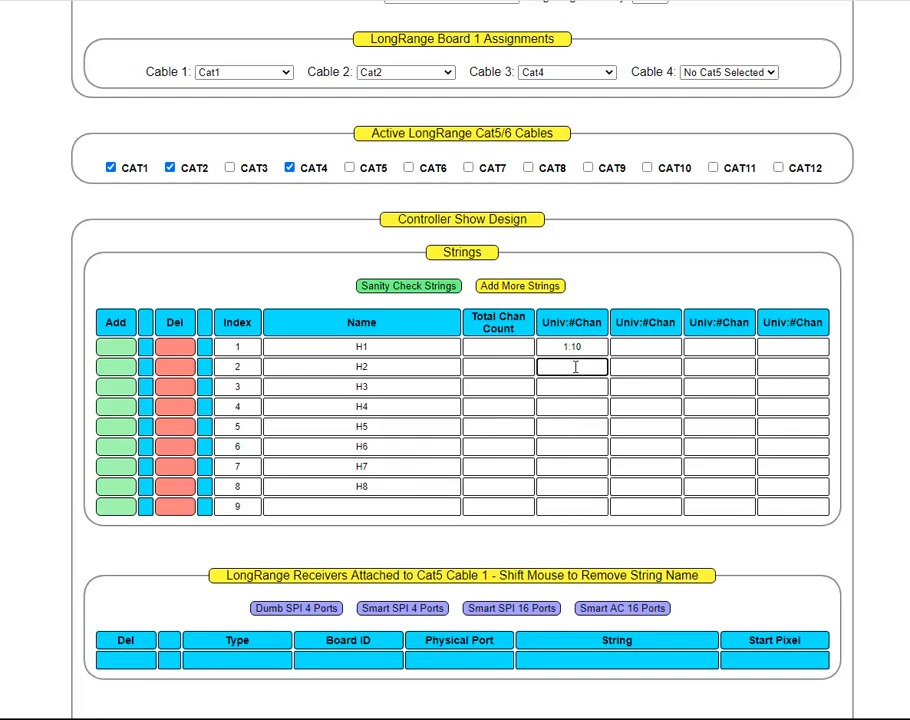
{"action": "type", "text": "2:"}
{"action": "left_click_drag", "start_coordinate": [582, 345], "coordinate": [574, 345]}
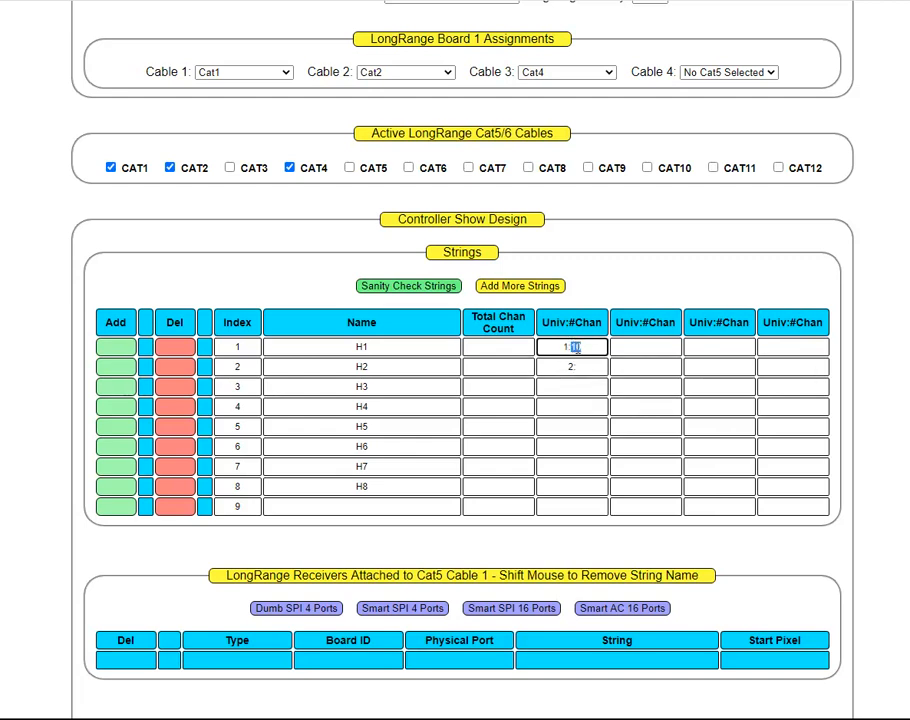
{"action": "type", "text": "30"}
{"action": "left_click", "coordinate": [589, 367]}
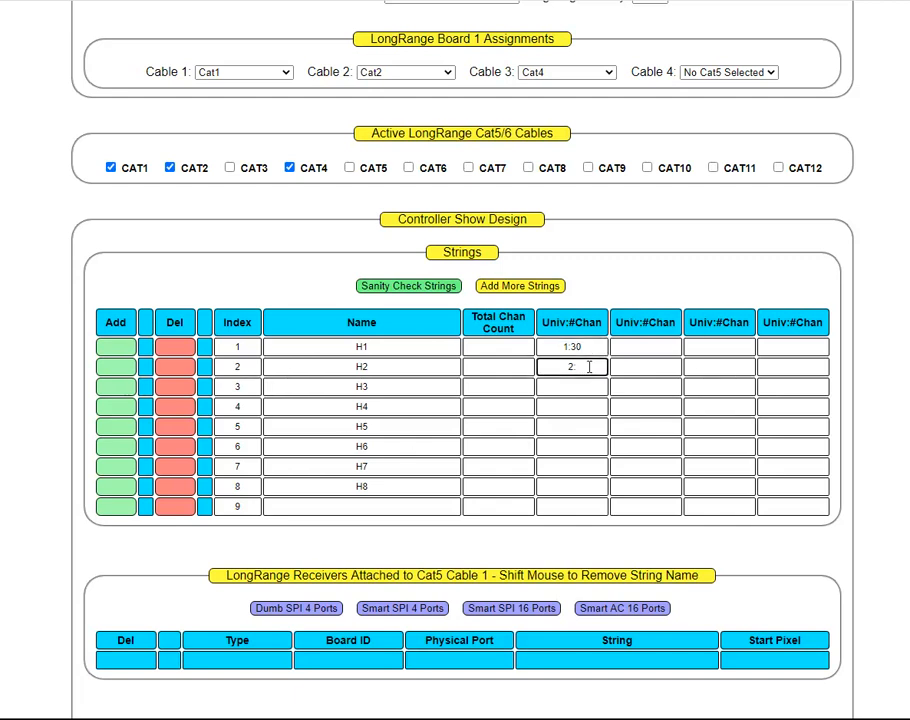
{"action": "type", "text": "150"}
Step: Set the first universe and channel entries to 3:75 for H3, 4:120 for H4 and 5:120 for H5
{"action": "left_click", "coordinate": [567, 394]}
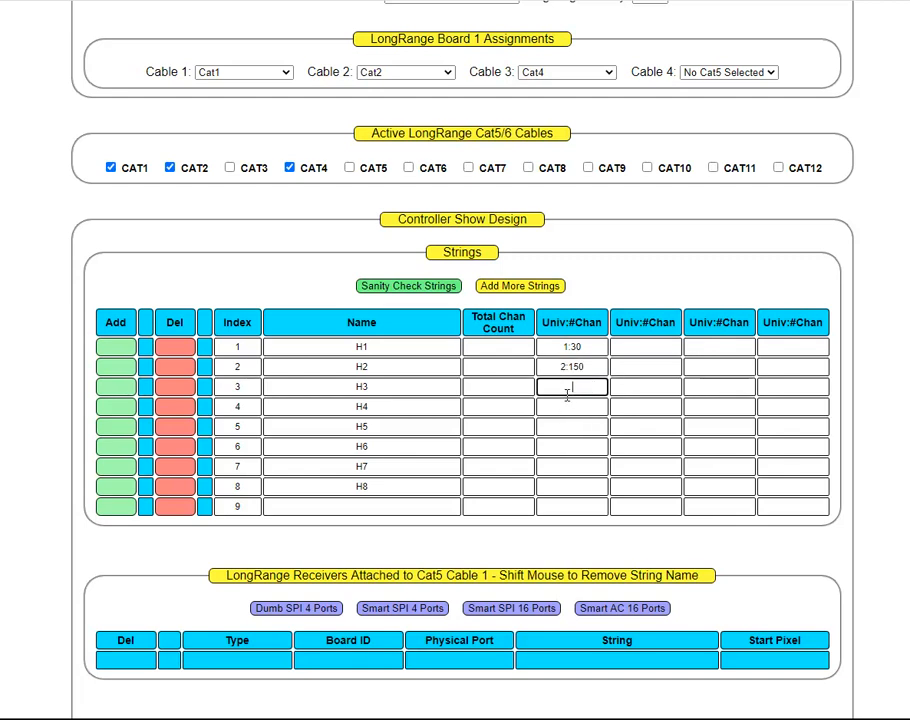
{"action": "type", "text": "3:75"}
{"action": "left_click", "coordinate": [571, 405]}
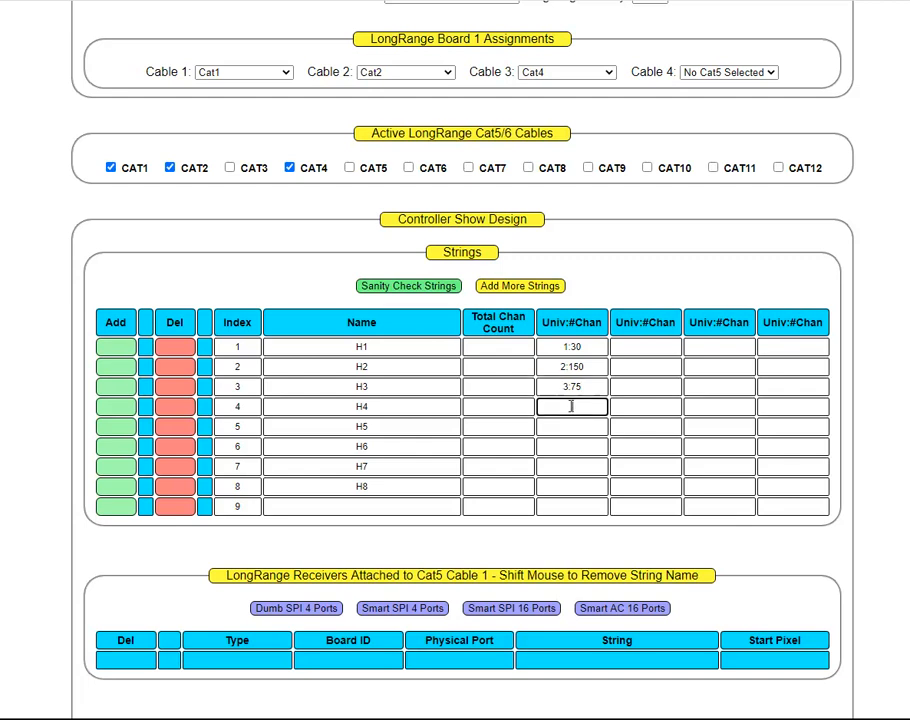
{"action": "type", "text": "4:120"}
{"action": "left_click", "coordinate": [568, 427]}
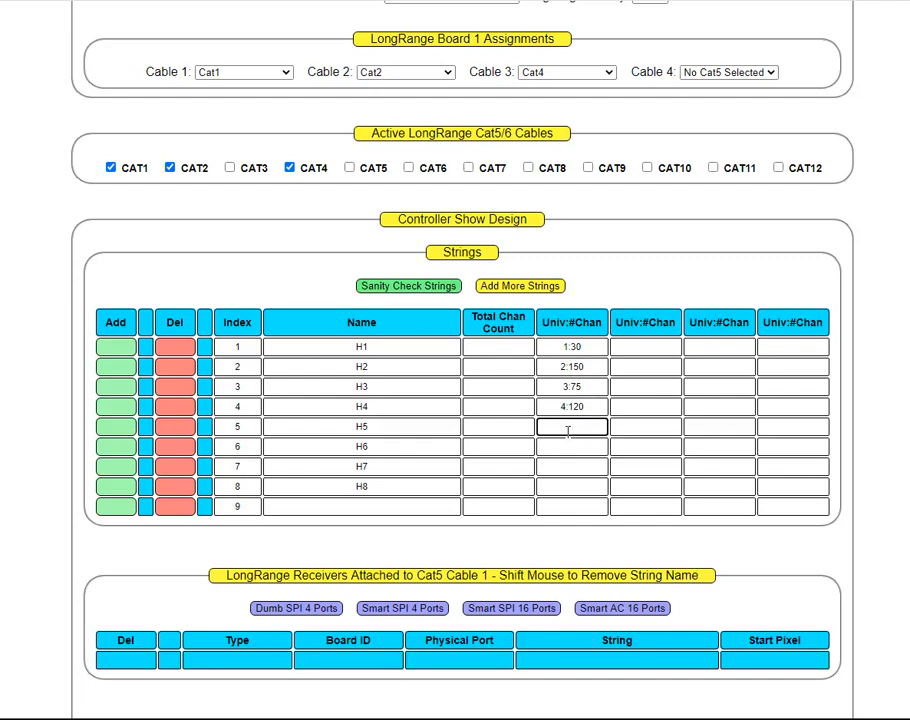
{"action": "type", "text": "5:120"}
Step: Set the first universe and channel entries to 6:150 for H6, 7:150 for H7 and 8:30 for H8
{"action": "left_click", "coordinate": [579, 448]}
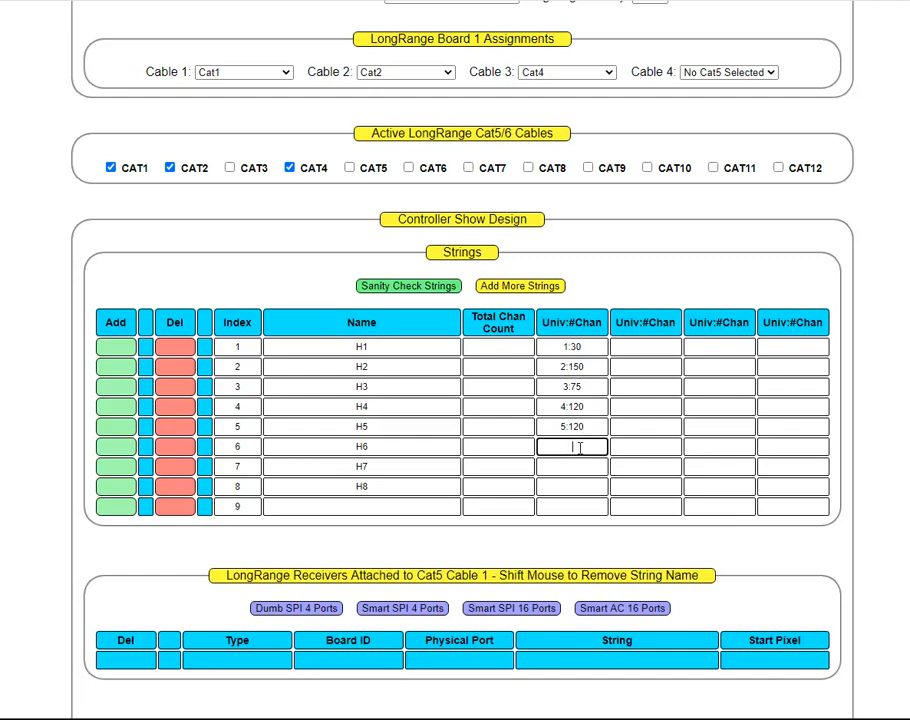
{"action": "type", "text": "6:150"}
{"action": "left_click", "coordinate": [565, 466]}
{"action": "type", "text": "7:"}
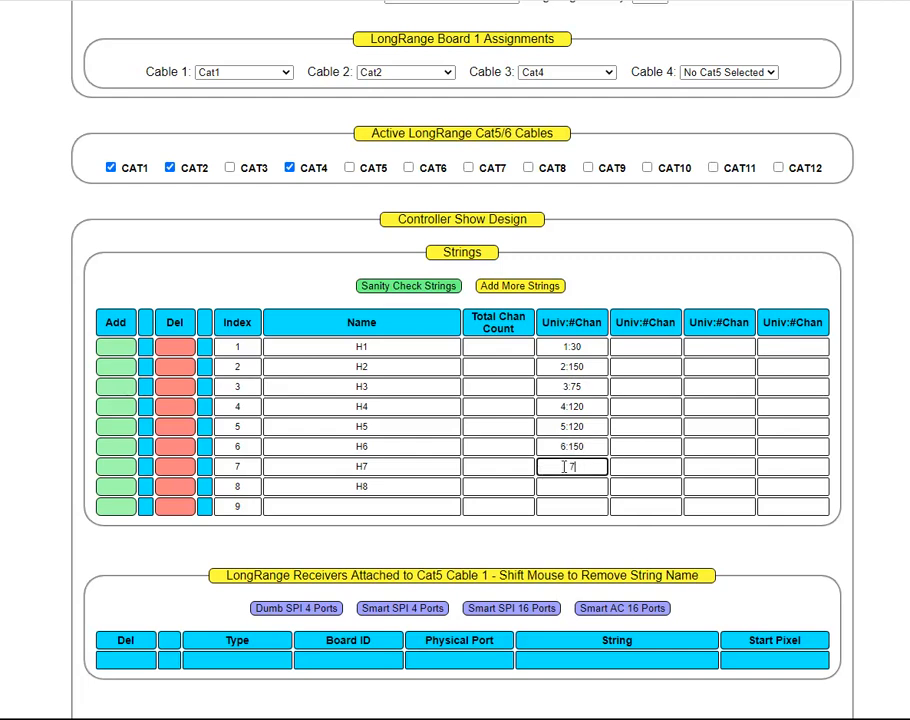
{"action": "type", "text": "150"}
{"action": "left_click", "coordinate": [561, 486]}
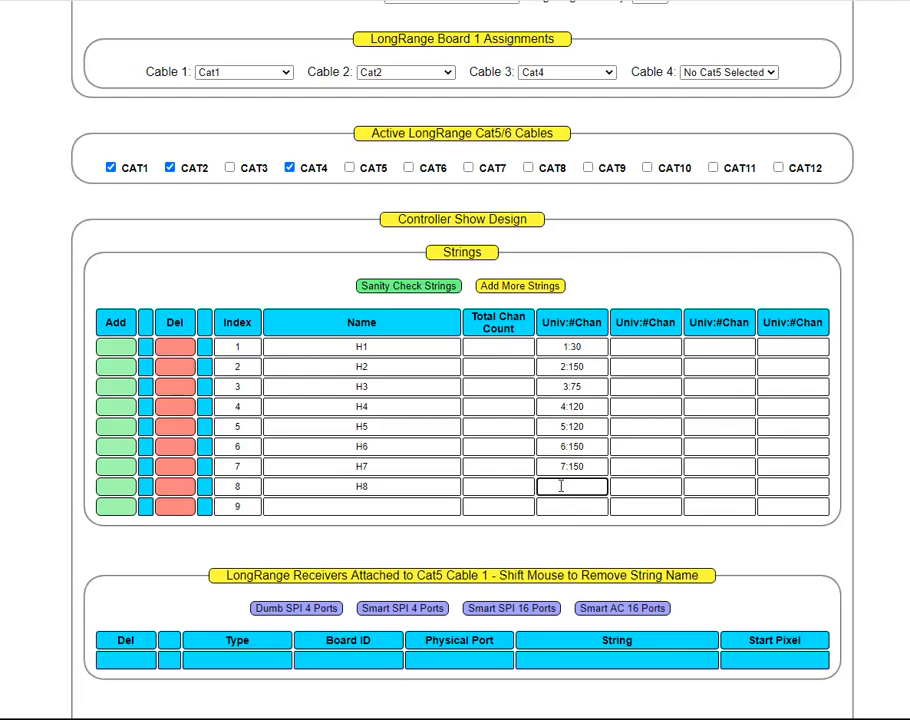
{"action": "type", "text": "8:30"}
Step: Add sixteen more string rows and name strings 9 to 11 SMT1, SMT2 and SMT3
{"action": "left_click", "coordinate": [520, 287]}
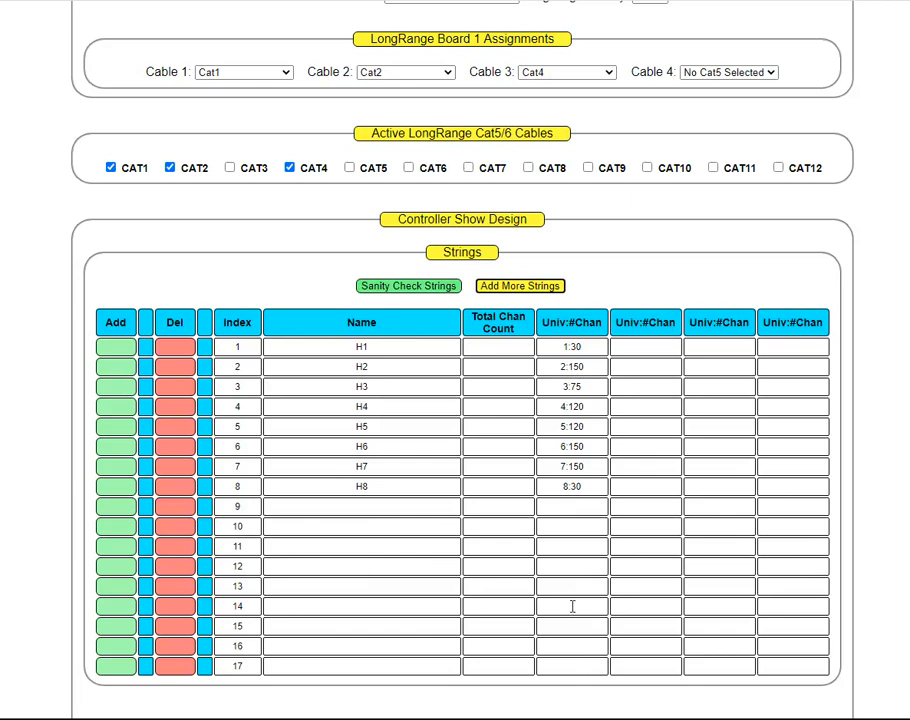
{"action": "left_click", "coordinate": [393, 507]}
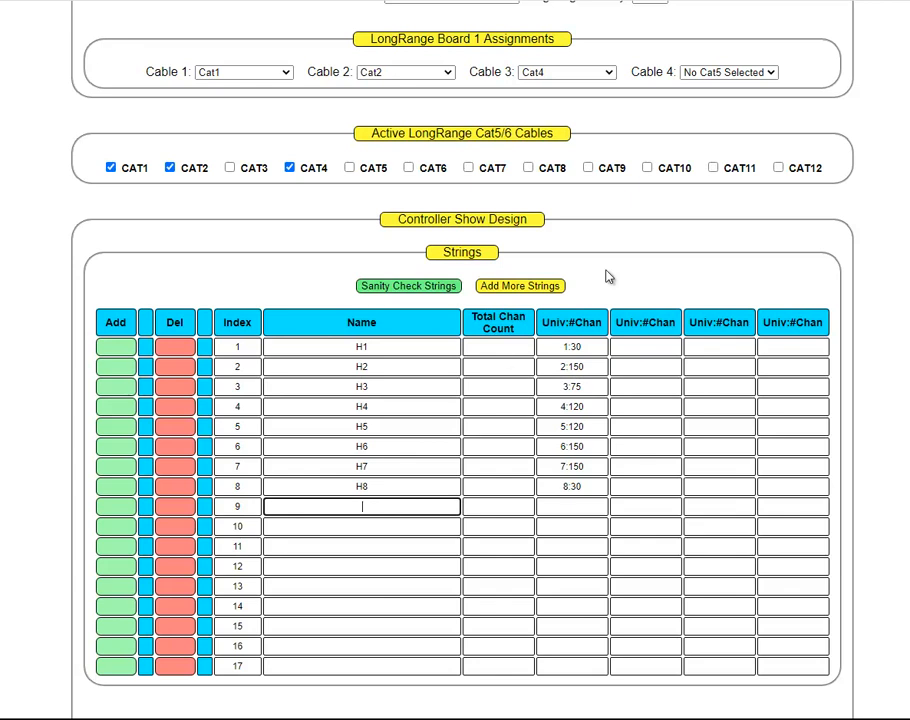
{"action": "left_click", "coordinate": [556, 288]}
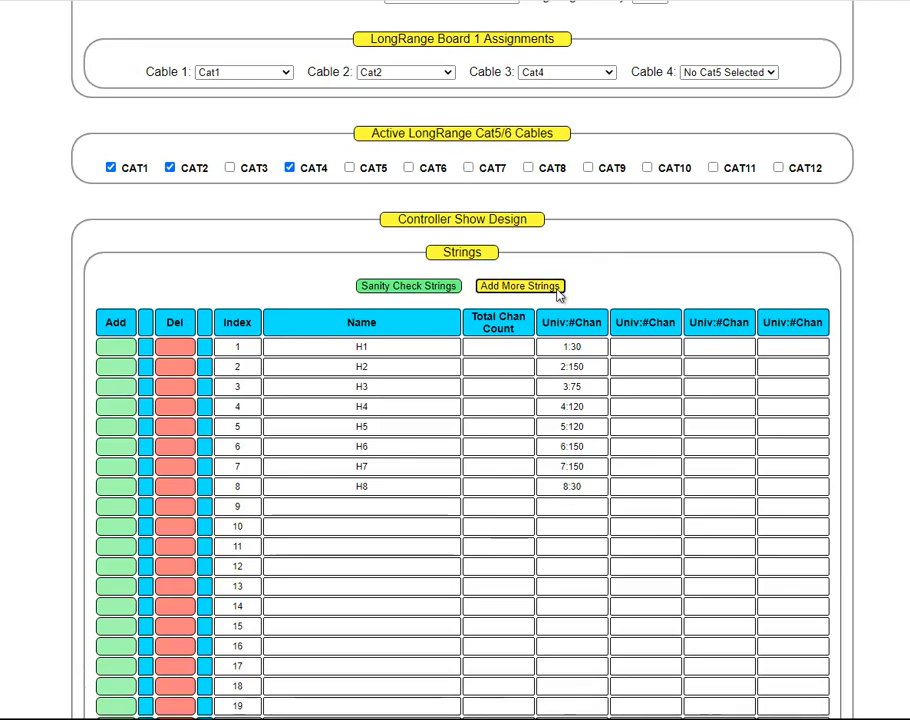
{"action": "left_click", "coordinate": [369, 509]}
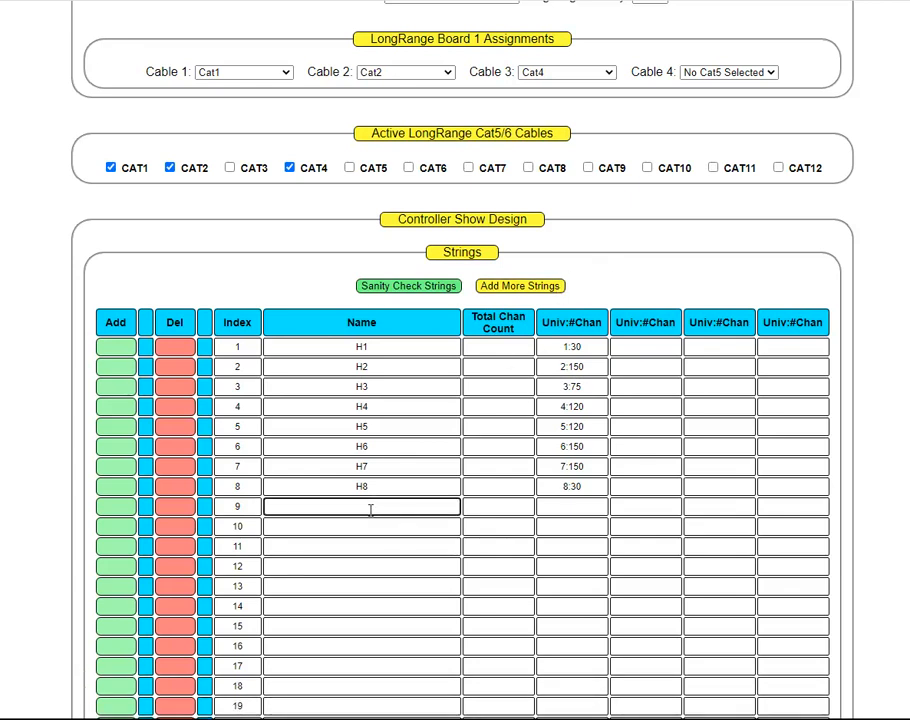
{"action": "type", "text": "SM7"}
{"action": "type", "text": "1"}
{"action": "left_click", "coordinate": [365, 530]}
{"action": "type", "text": "SMT2"}
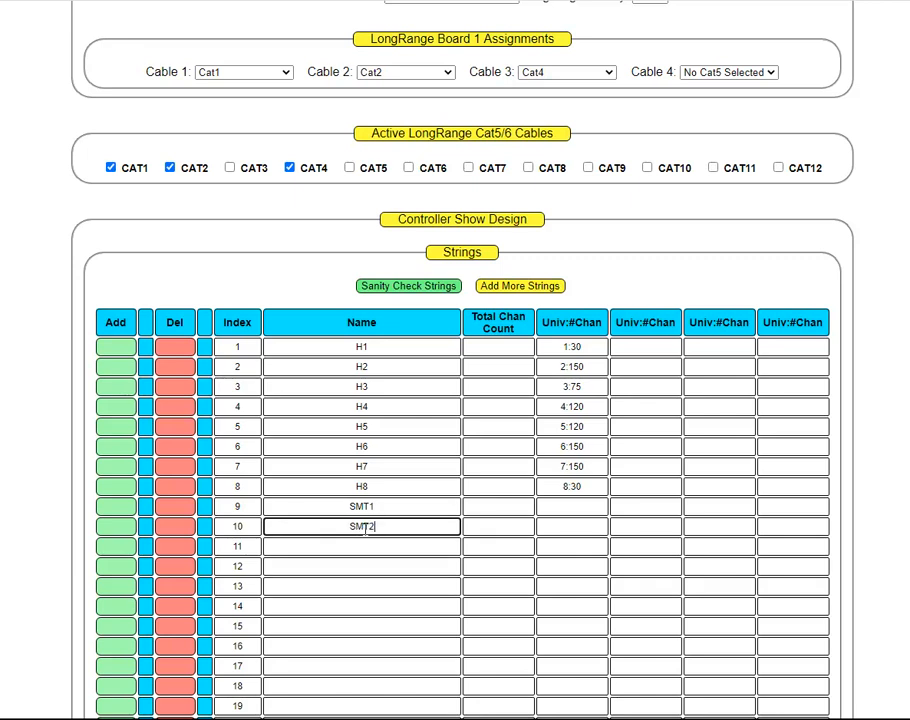
{"action": "left_click", "coordinate": [364, 546]}
{"action": "type", "text": "SMT3"}
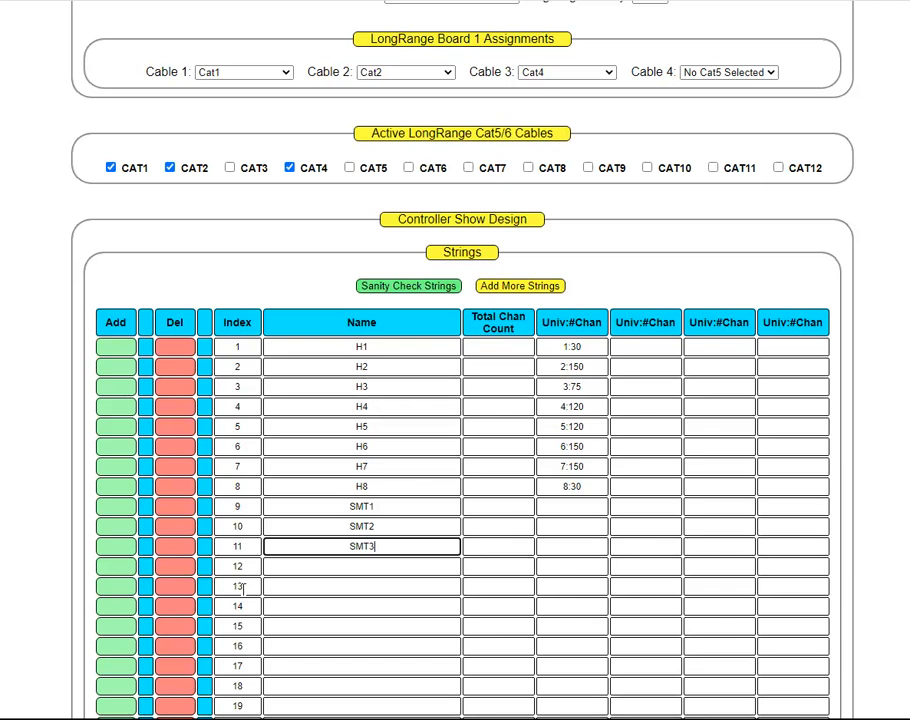
Step: Name strings 12 to 14 SMT4, SMT5 and SMT6
{"action": "left_click", "coordinate": [372, 566]}
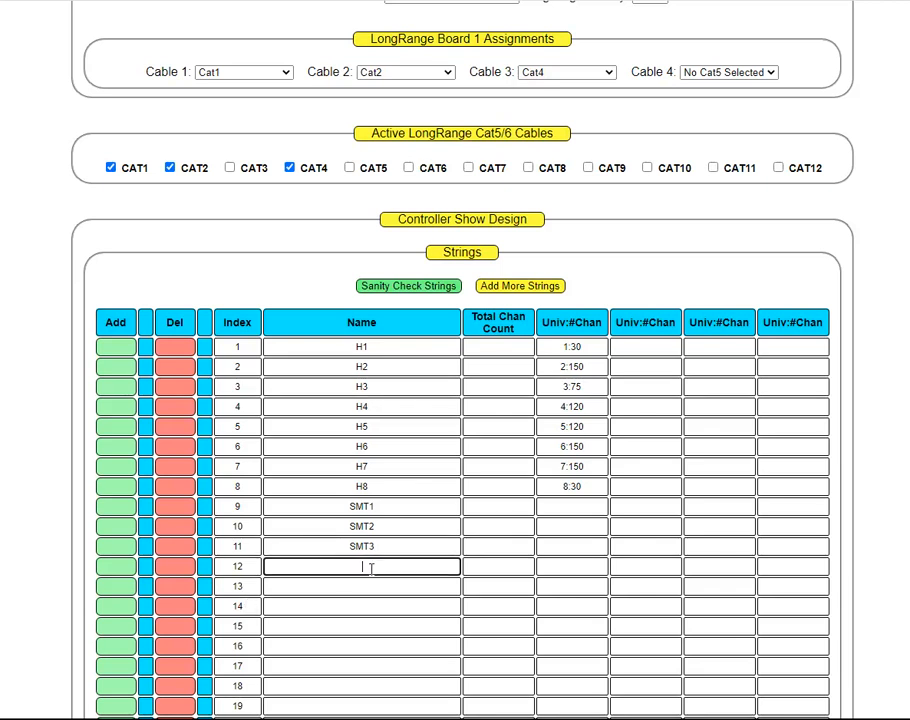
{"action": "type", "text": "SMT4"}
{"action": "left_click", "coordinate": [369, 587]}
{"action": "type", "text": "SMT5"}
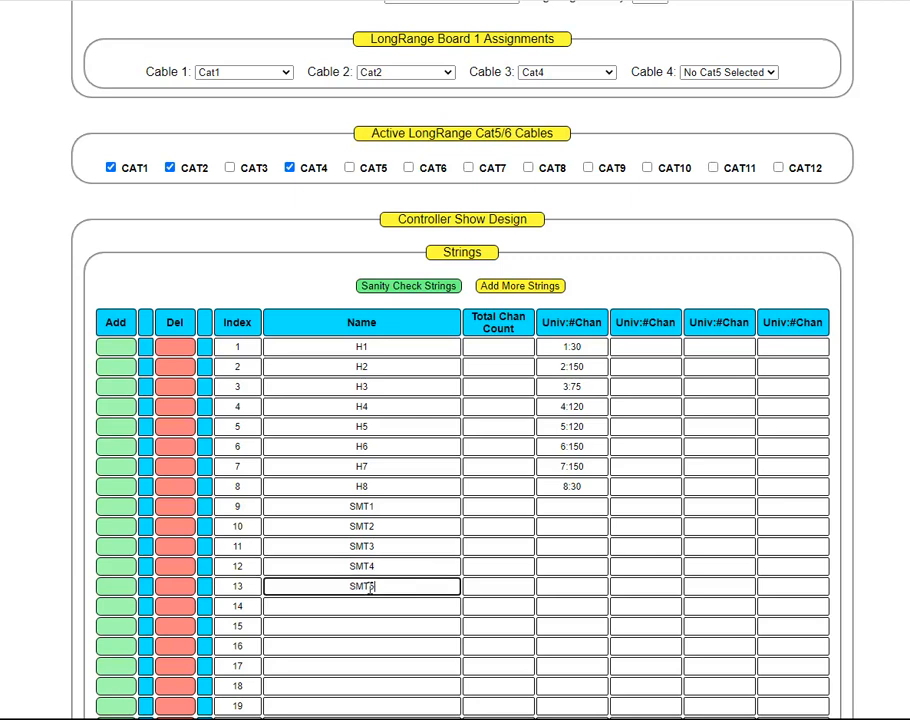
{"action": "left_click", "coordinate": [369, 607]}
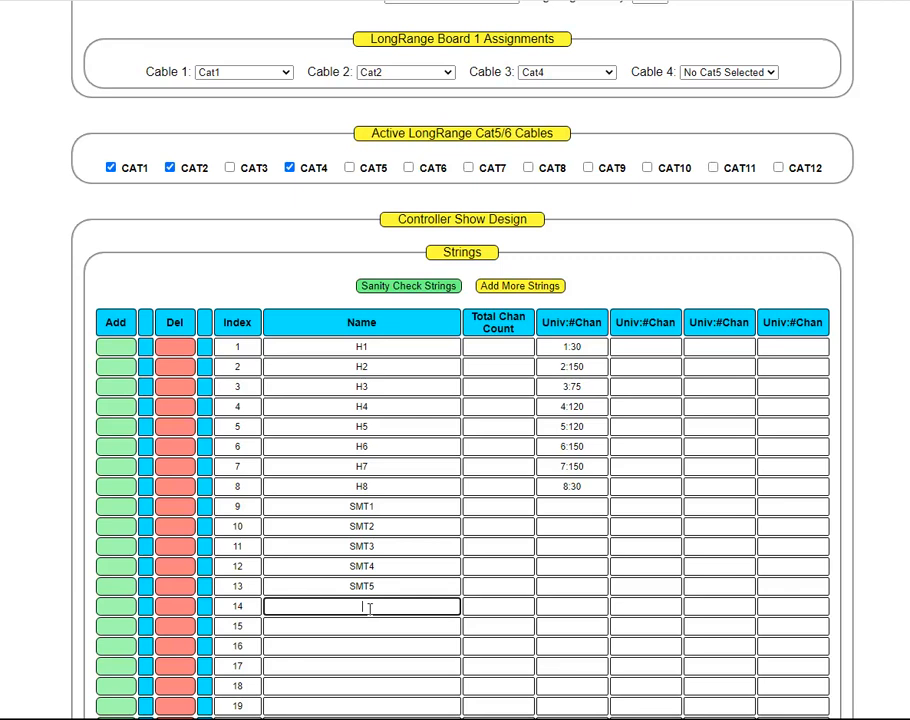
{"action": "type", "text": "SMT6"}
Step: Name string 15 SMT7 and string 16 SMT8
{"action": "left_click", "coordinate": [369, 625]}
{"action": "type", "text": "SMT6"}
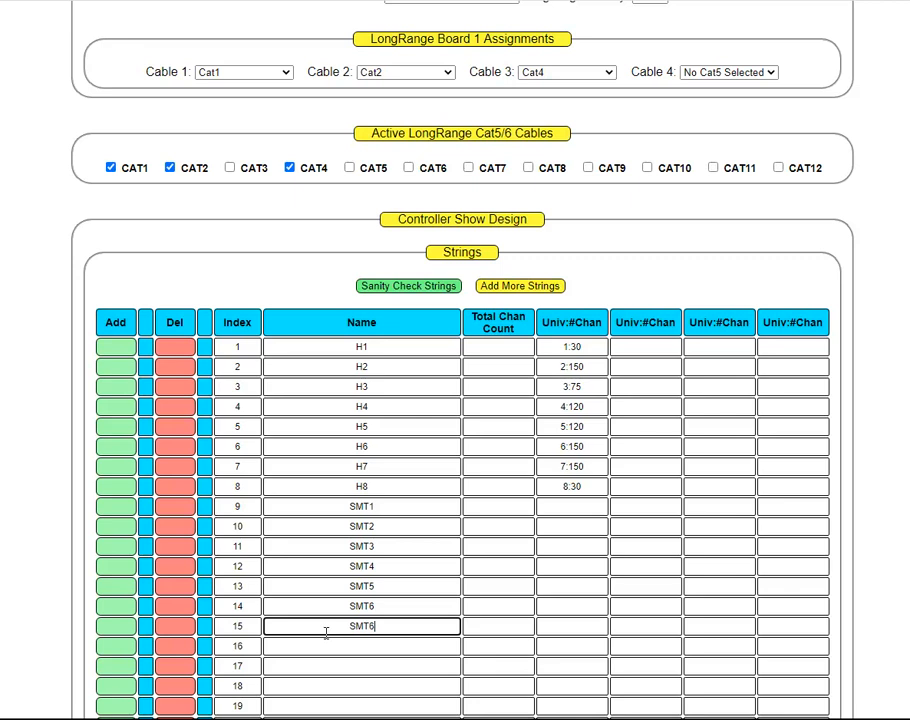
{"action": "left_click", "coordinate": [362, 646]}
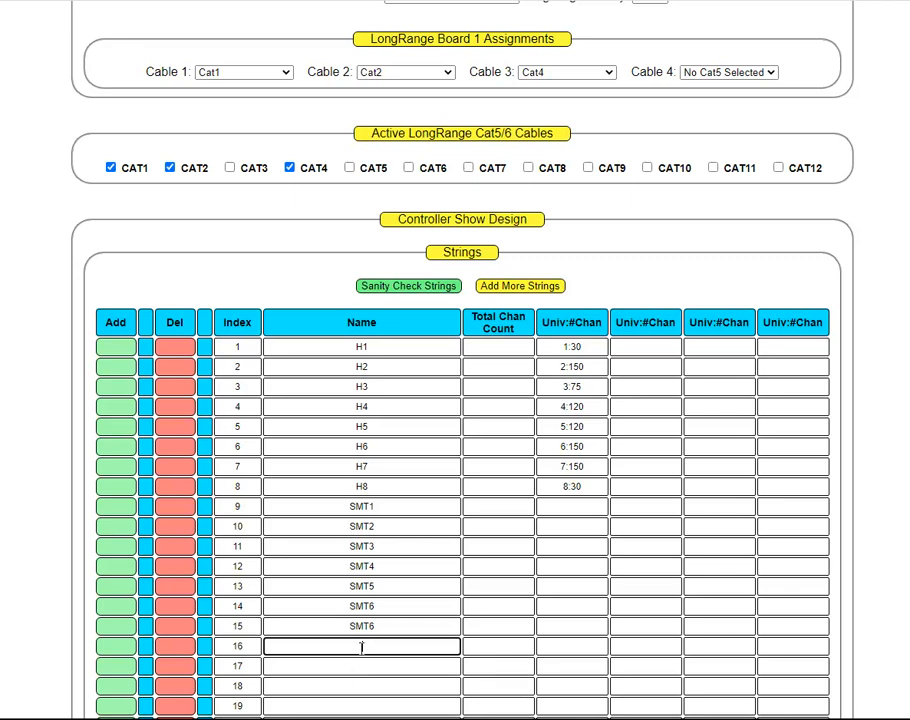
{"action": "type", "text": "SMT6"}
{"action": "key", "text": "BackSpace"}
{"action": "left_click", "coordinate": [398, 626]}
{"action": "key", "text": "BackSpace"}
{"action": "type", "text": "7"}
{"action": "left_click", "coordinate": [380, 646]}
{"action": "type", "text": "8"}
Step: Name string 17 SMT9 and string 18 SMT10
{"action": "scroll", "coordinate": [455, 400], "scroll_direction": "down", "scroll_amount": 4}
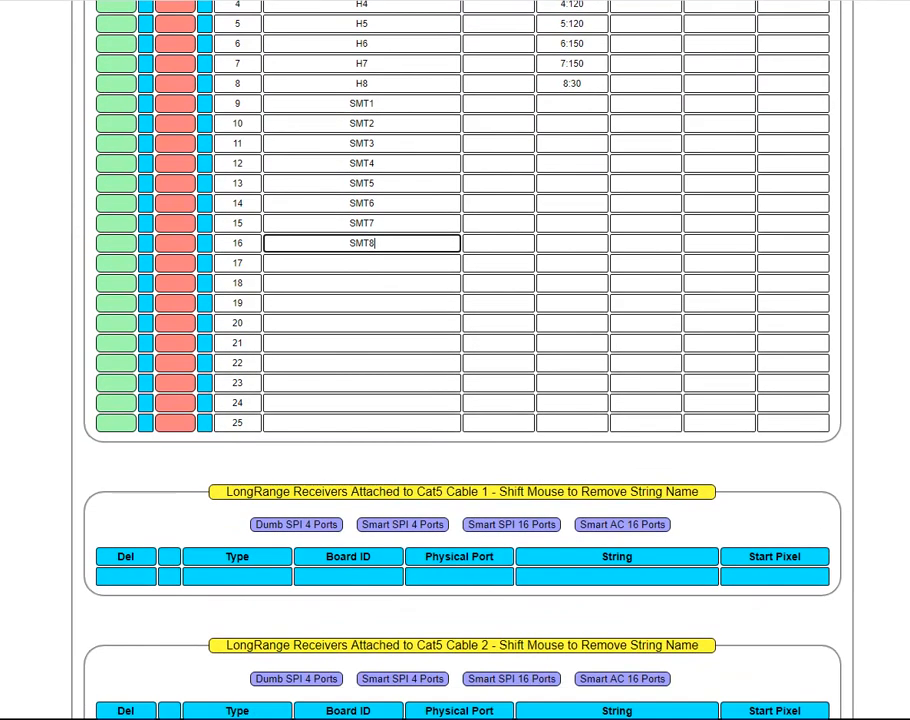
{"action": "left_click", "coordinate": [375, 264]}
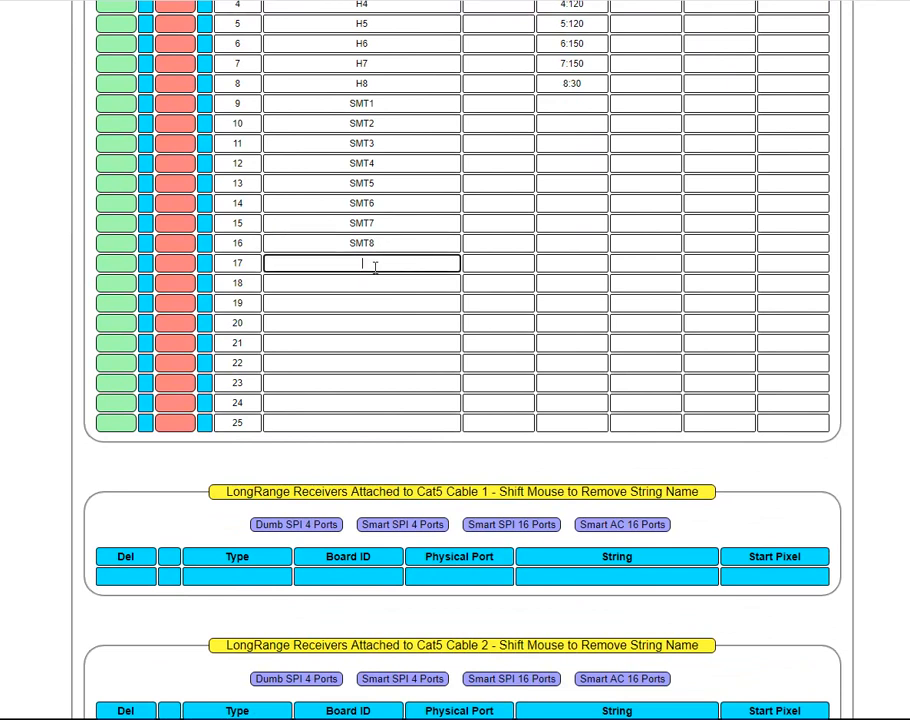
{"action": "type", "text": "SMT9"}
{"action": "left_click", "coordinate": [361, 283]}
{"action": "type", "text": "SMT10"}
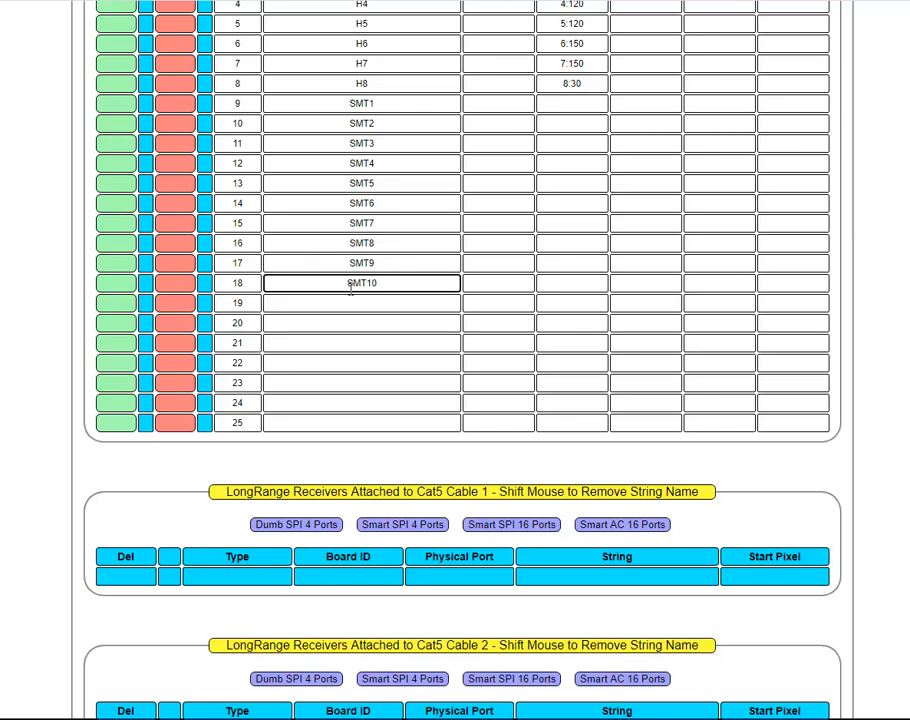
Step: Name strings 19 to 21 SMT11, SMT12 and SMT13
{"action": "left_click", "coordinate": [369, 303]}
{"action": "type", "text": "SMT11"}
{"action": "left_click", "coordinate": [364, 321]}
{"action": "type", "text": "SMT12"}
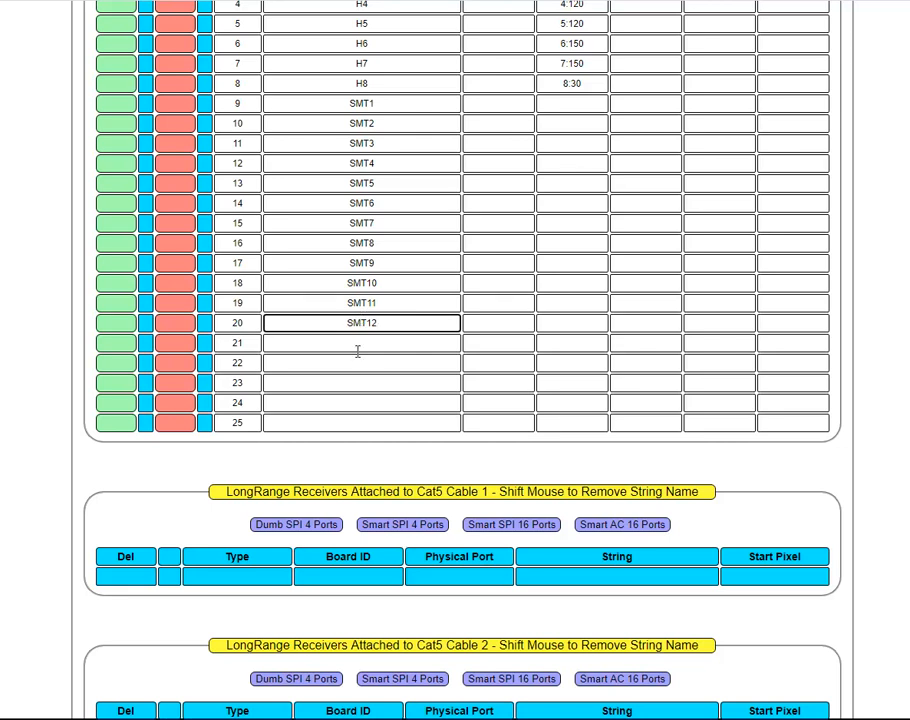
{"action": "left_click", "coordinate": [361, 343]}
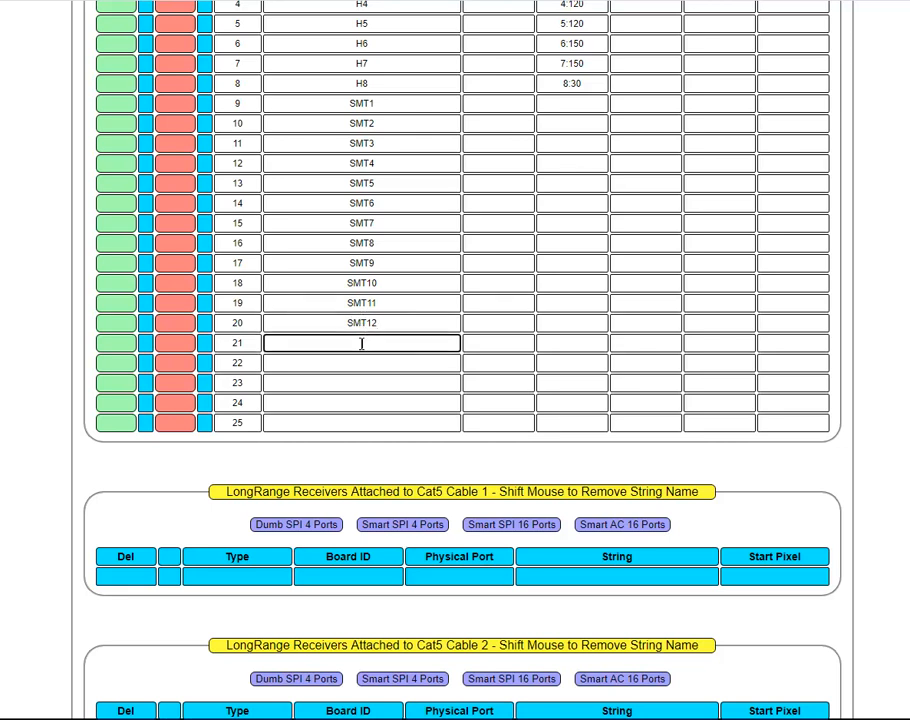
{"action": "type", "text": "SMT13"}
Step: Name strings 22 to 24 SMT14, SMT15 and SMT16
{"action": "left_click", "coordinate": [387, 362]}
{"action": "type", "text": "SM"}
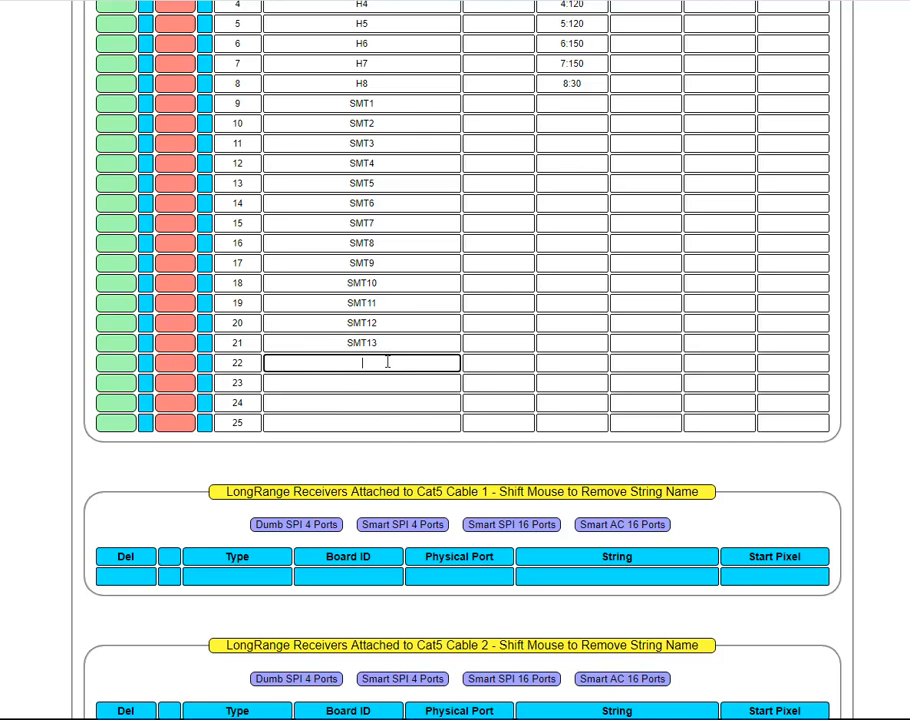
{"action": "type", "text": "T14"}
{"action": "left_click", "coordinate": [381, 381]}
{"action": "type", "text": "SMT"}
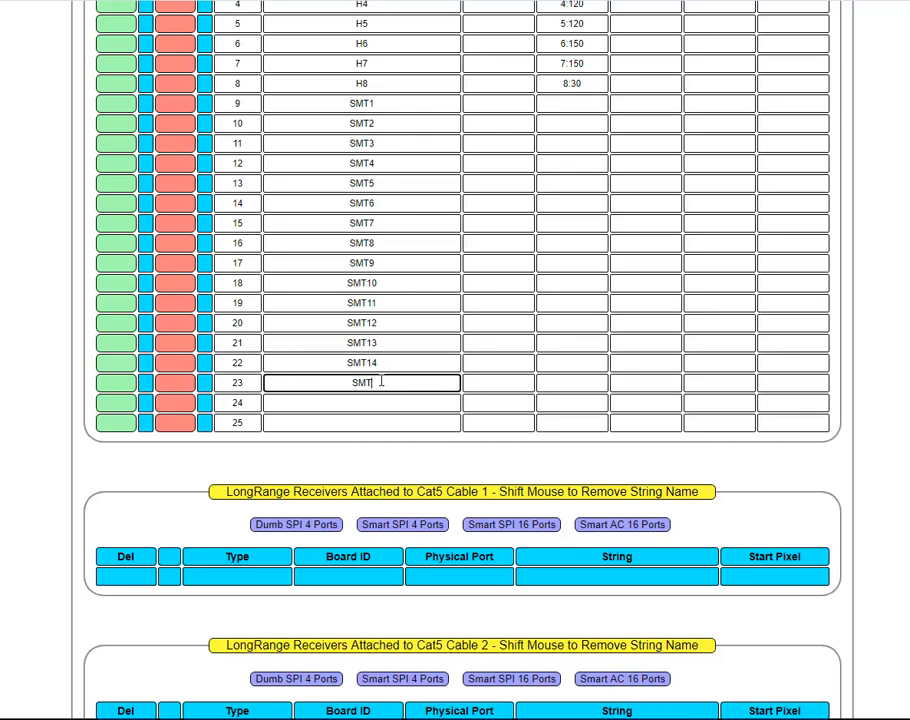
{"action": "type", "text": "15"}
{"action": "left_click", "coordinate": [403, 405]}
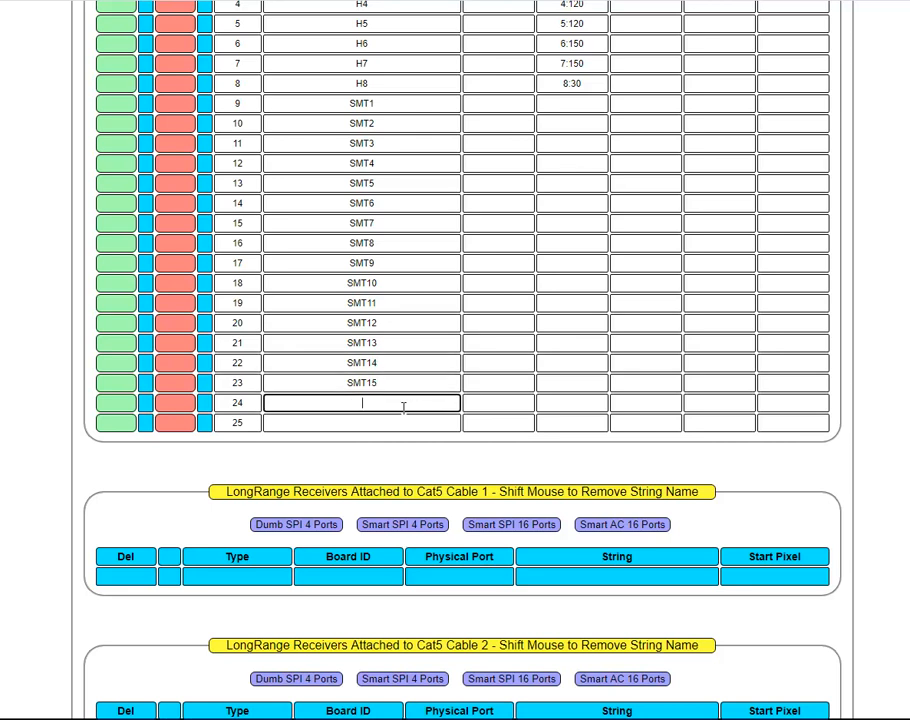
{"action": "type", "text": "SMT16"}
Step: Add sixteen more string rows and name strings 25 to 27 T1, T2 and T3
{"action": "scroll", "coordinate": [908, 158], "scroll_direction": "up", "scroll_amount": 4}
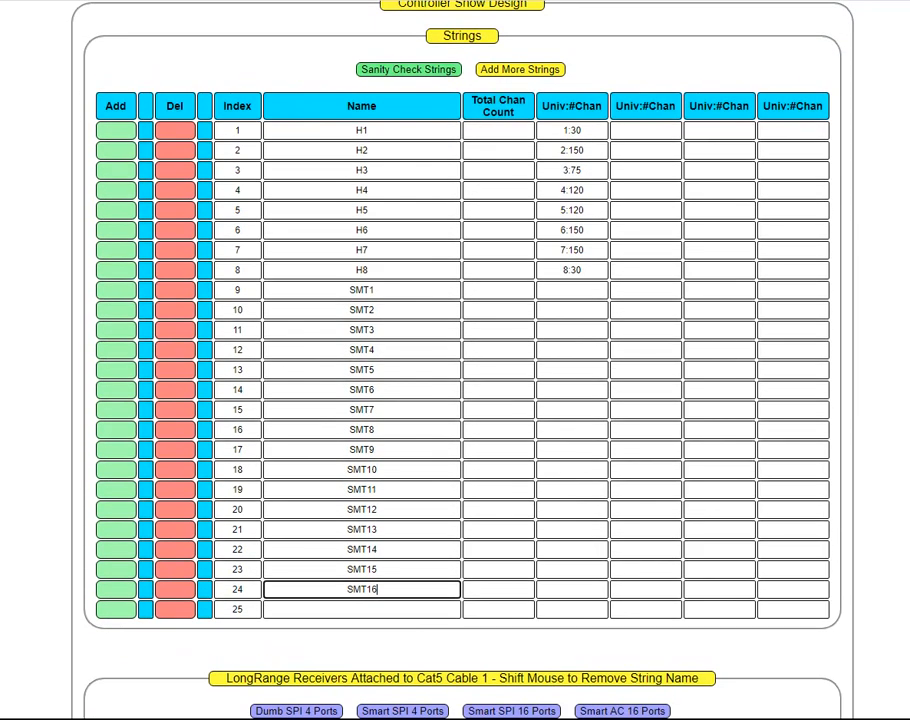
{"action": "left_click", "coordinate": [492, 76]}
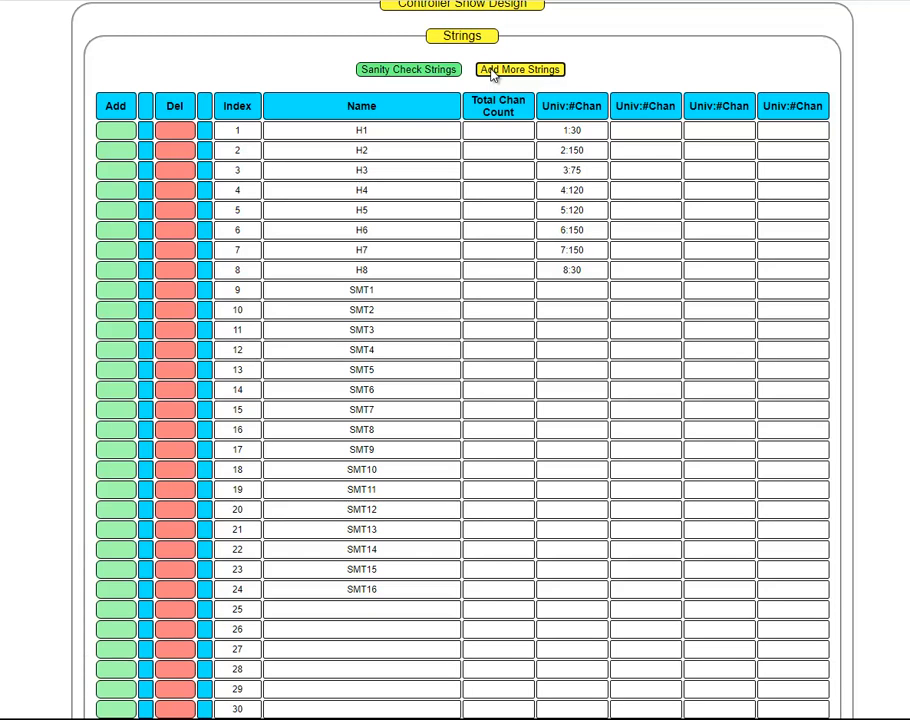
{"action": "scroll", "coordinate": [435, 394], "scroll_direction": "down", "scroll_amount": 3}
{"action": "left_click", "coordinate": [385, 309]}
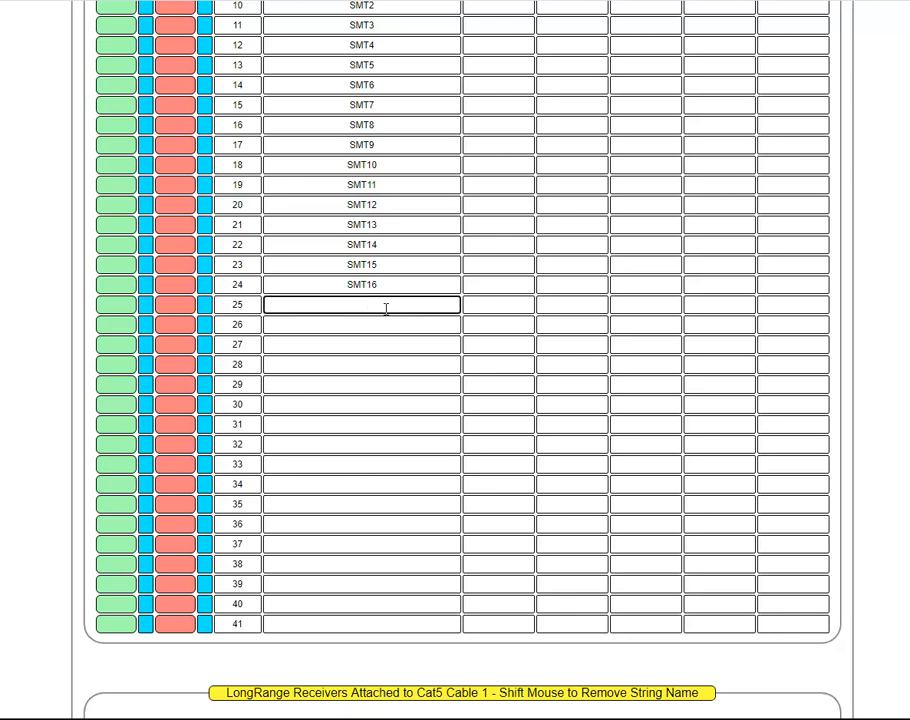
{"action": "type", "text": "T1"}
{"action": "left_click", "coordinate": [378, 325]}
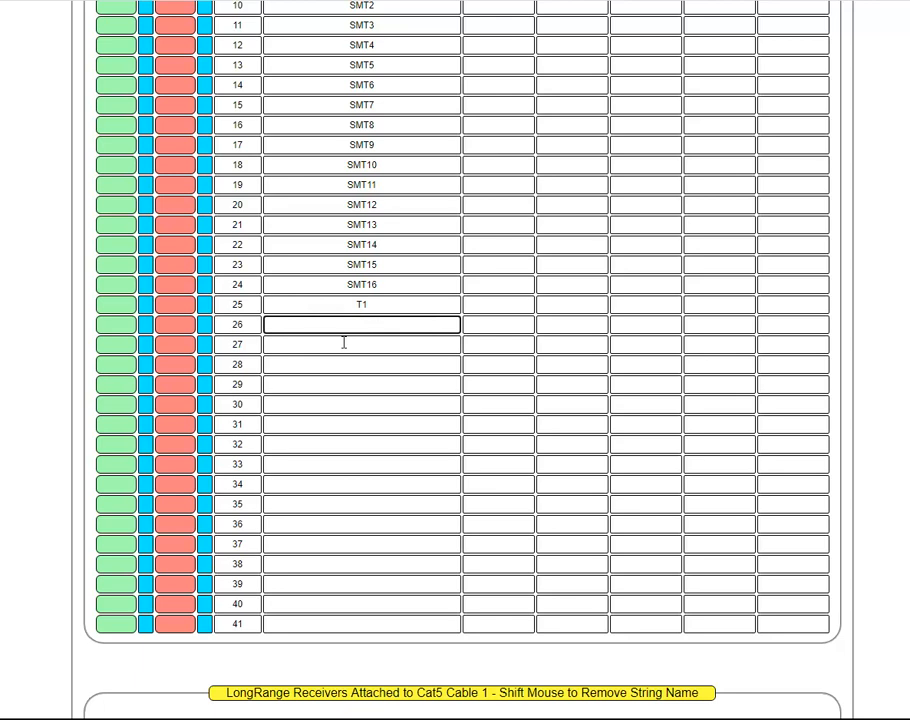
{"action": "type", "text": "T2"}
{"action": "left_click", "coordinate": [357, 344]}
{"action": "type", "text": "T3"}
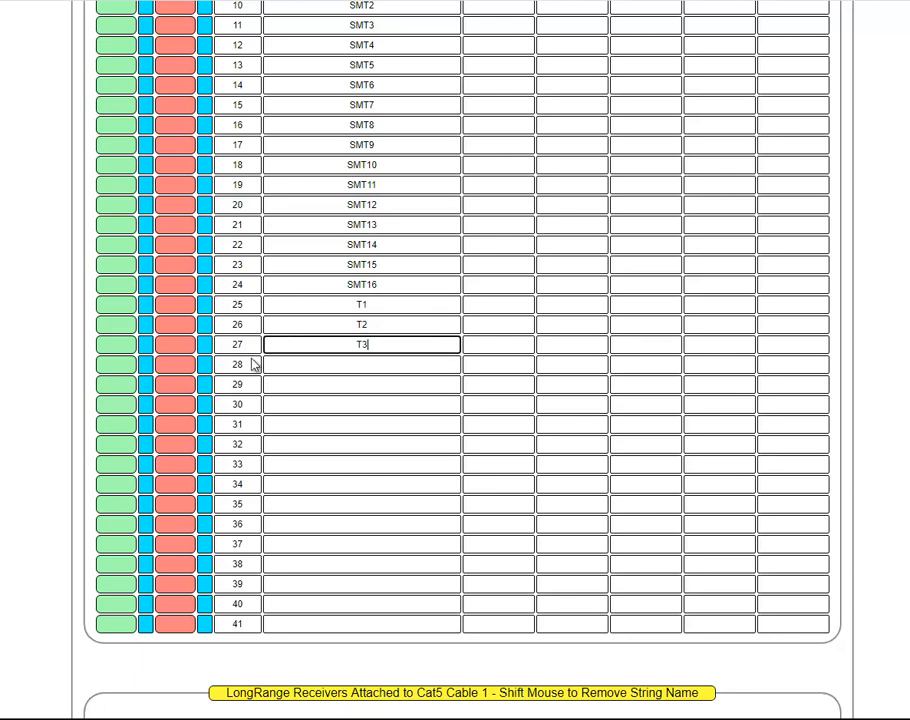
Step: Name strings 28 to 30 T4, T5 and T6
{"action": "left_click", "coordinate": [387, 364]}
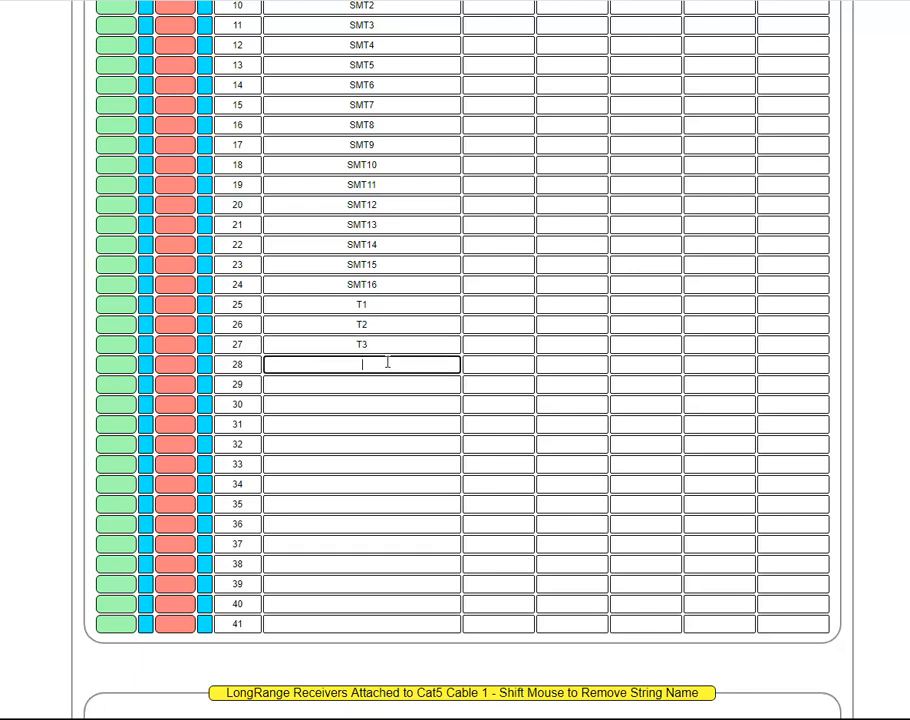
{"action": "type", "text": "T4"}
{"action": "left_click", "coordinate": [367, 384]}
{"action": "type", "text": "T5"}
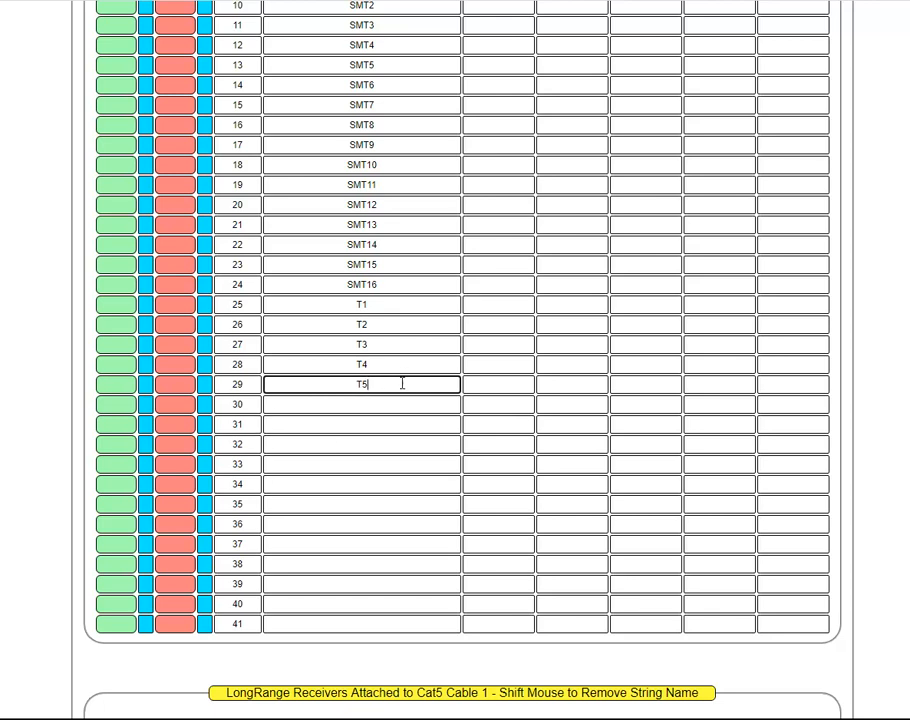
{"action": "left_click", "coordinate": [367, 404]}
{"action": "type", "text": "T6"}
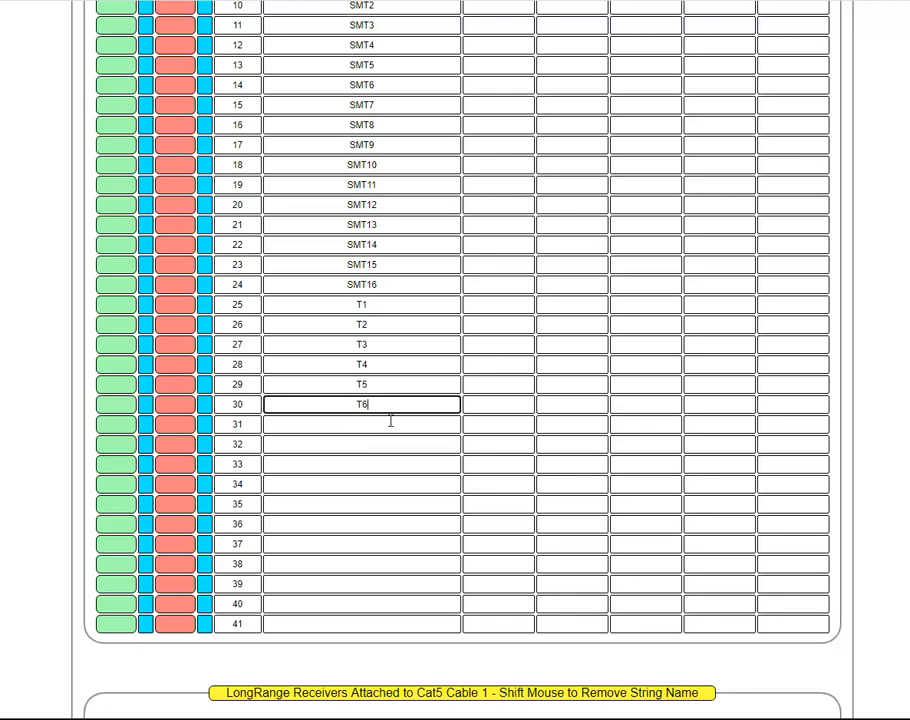
Step: Name strings 31 to 33 T7, T8 and T9
{"action": "left_click", "coordinate": [390, 422]}
{"action": "type", "text": "T7"}
{"action": "left_click", "coordinate": [374, 445]}
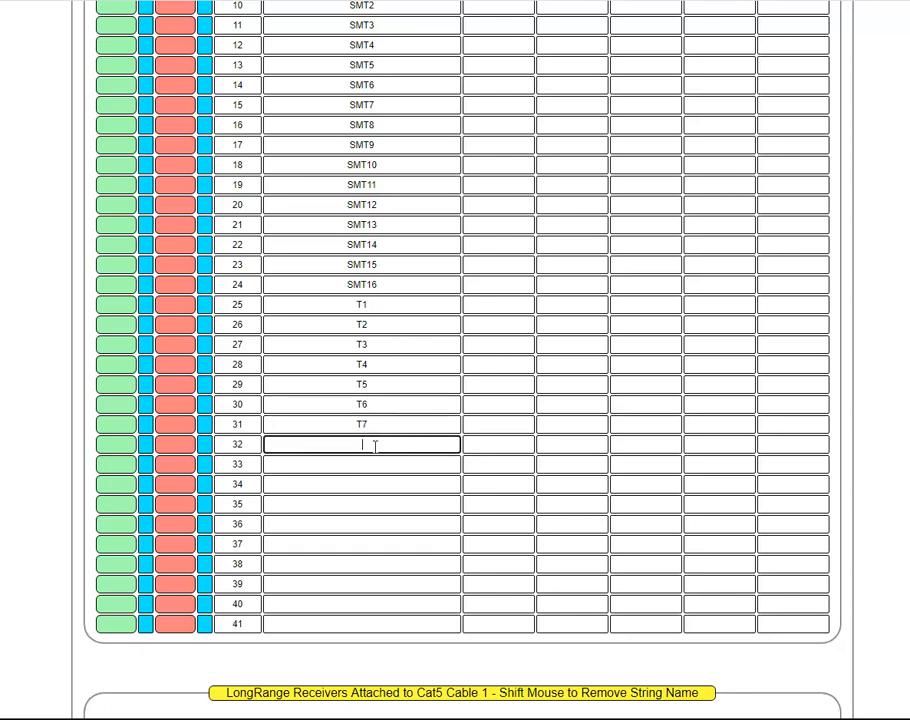
{"action": "type", "text": "T8"}
{"action": "left_click", "coordinate": [408, 460]}
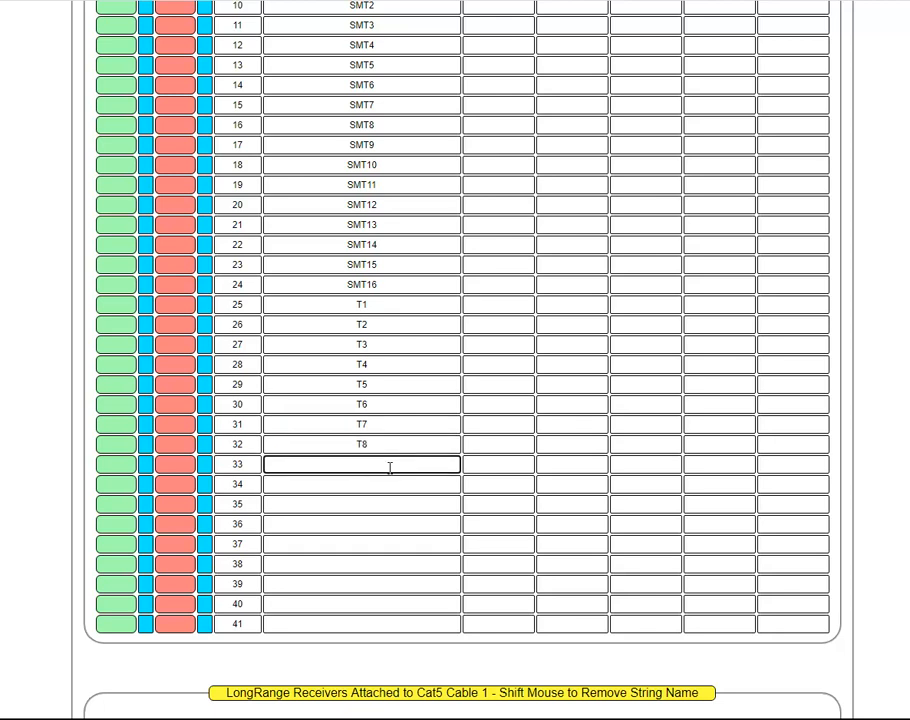
{"action": "type", "text": "T9"}
Step: Name strings 34 to 36 T10, T11 and T12
{"action": "left_click", "coordinate": [384, 488]}
{"action": "type", "text": "T1"}
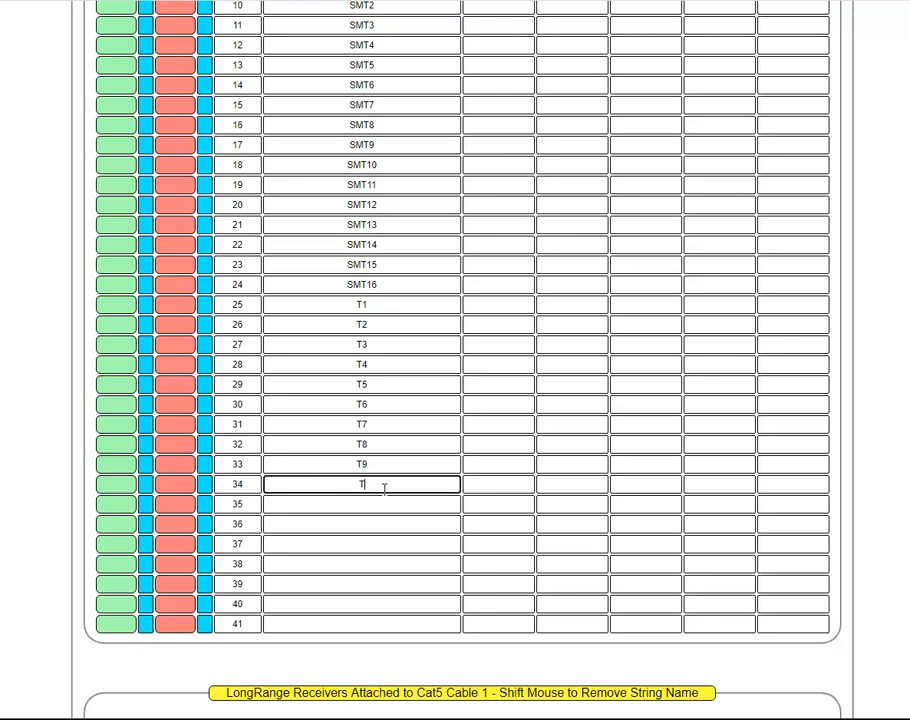
{"action": "type", "text": "0"}
{"action": "left_click", "coordinate": [369, 507]}
{"action": "type", "text": "T11"}
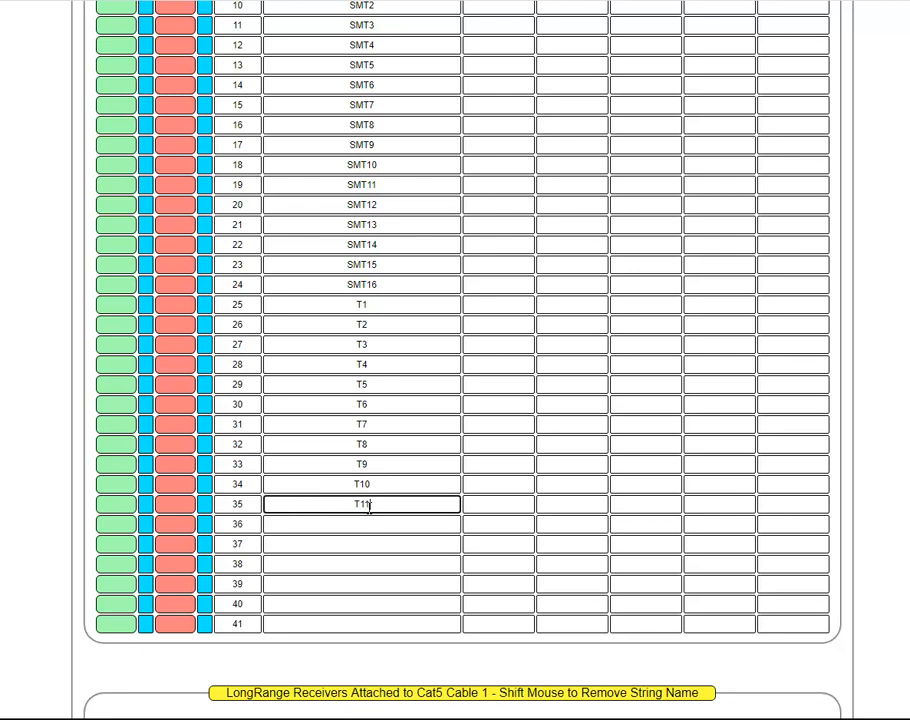
{"action": "left_click", "coordinate": [364, 525]}
{"action": "type", "text": "T12"}
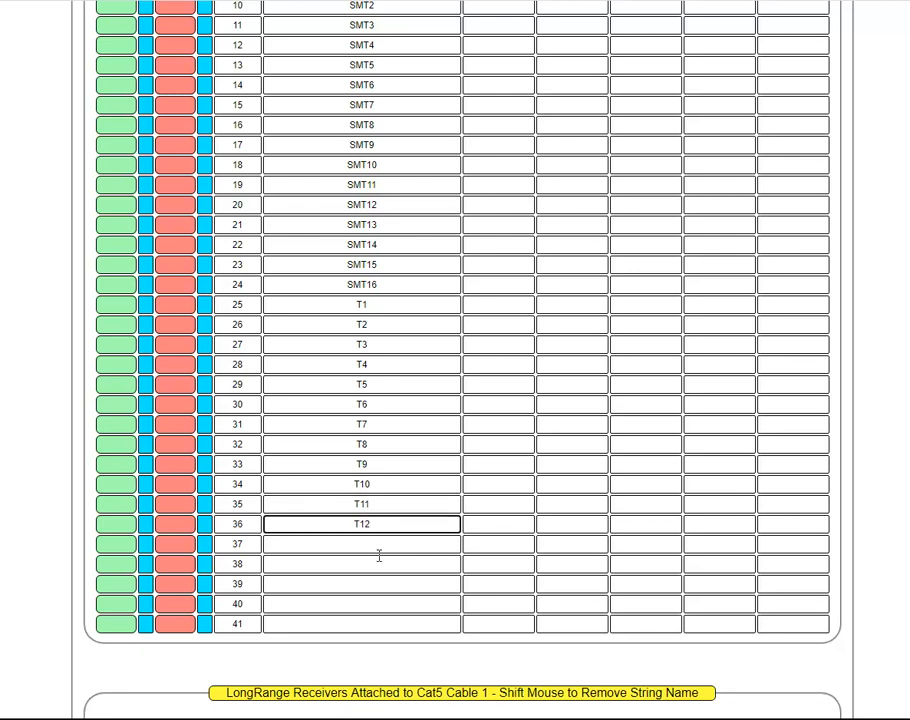
Step: Name strings 37 to 40 T13, T14, T15 and T16
{"action": "left_click", "coordinate": [376, 543]}
{"action": "type", "text": "T13"}
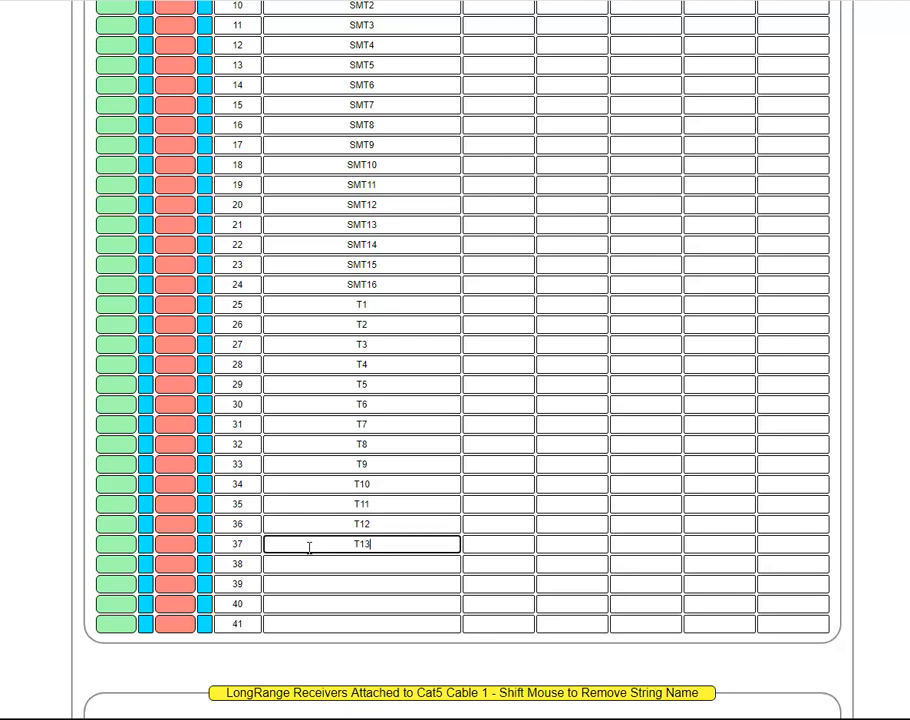
{"action": "left_click", "coordinate": [366, 564]}
{"action": "type", "text": "T14"}
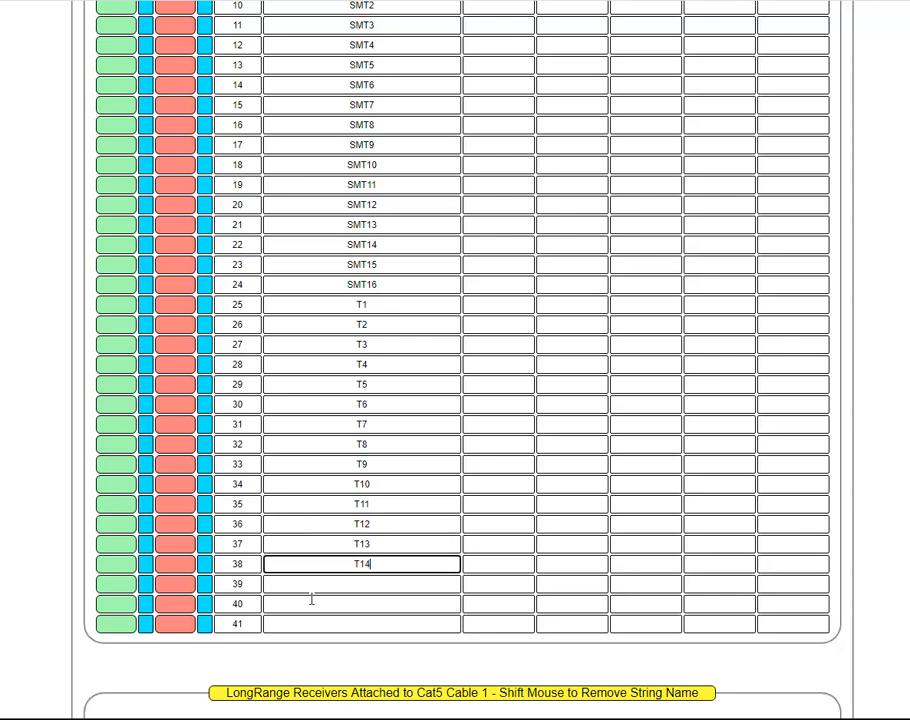
{"action": "left_click", "coordinate": [359, 585]}
{"action": "type", "text": "T15"}
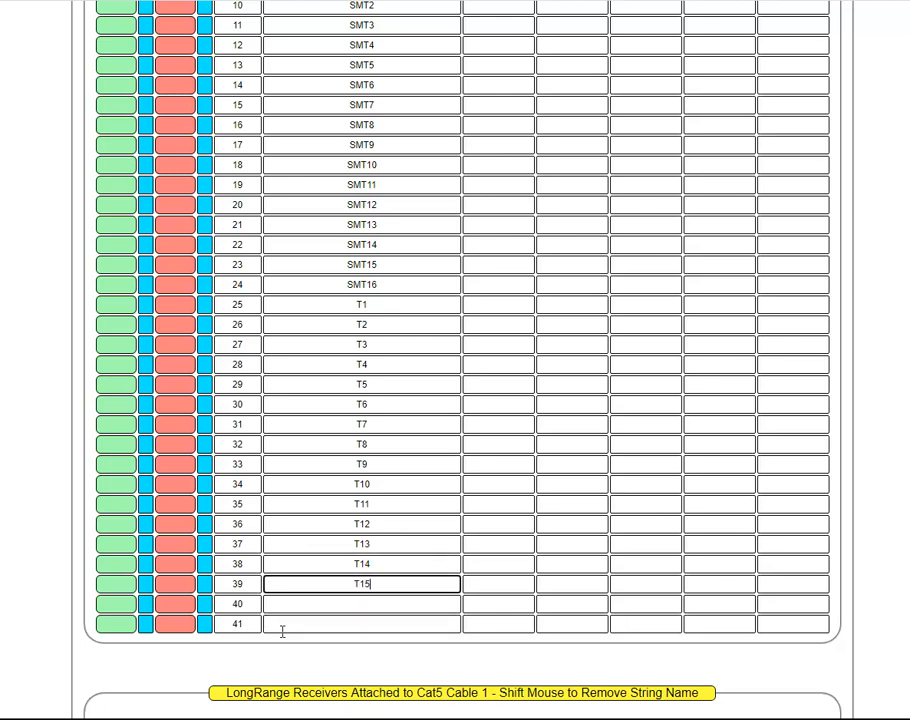
{"action": "left_click", "coordinate": [364, 602]}
{"action": "type", "text": "T16"}
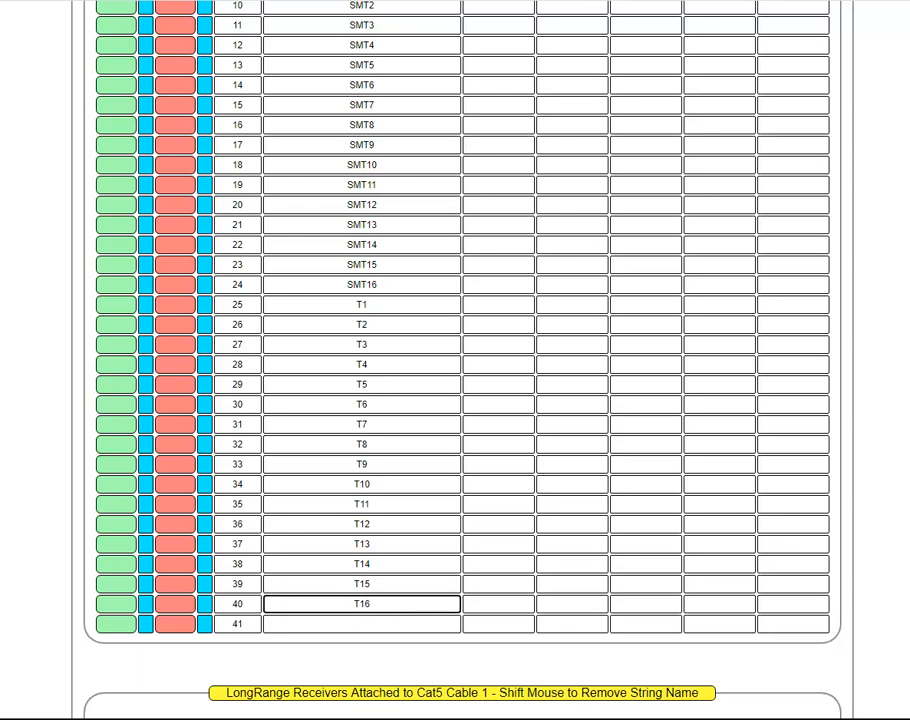
Step: Add another batch of string rows and name string 41 MT1 and string 42 MT2
{"action": "scroll", "coordinate": [455, 360], "scroll_direction": "down", "scroll_amount": 3}
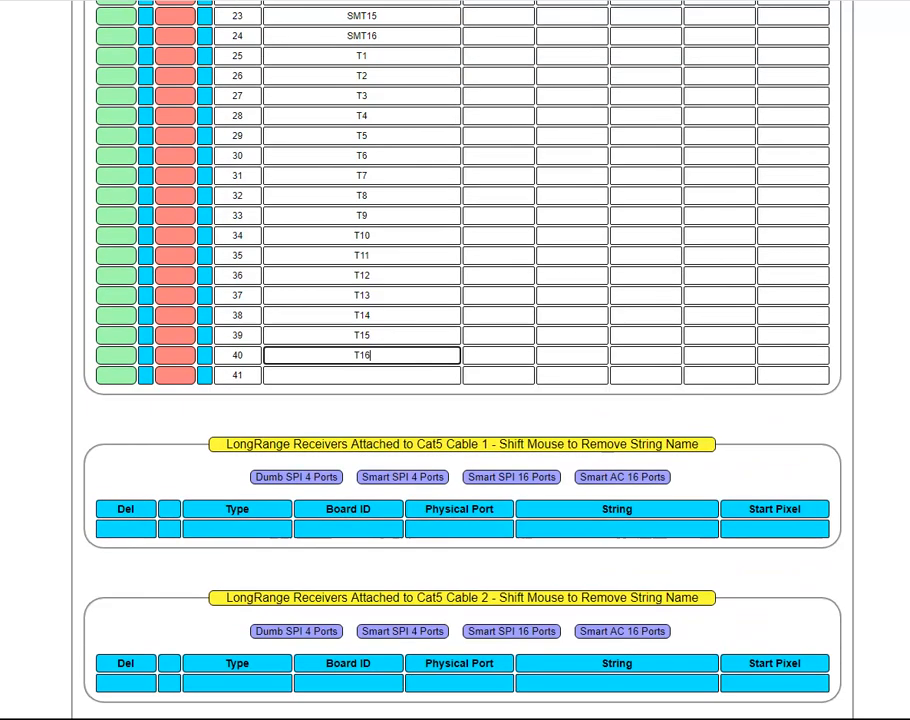
{"action": "scroll", "coordinate": [455, 360], "scroll_direction": "up", "scroll_amount": 7}
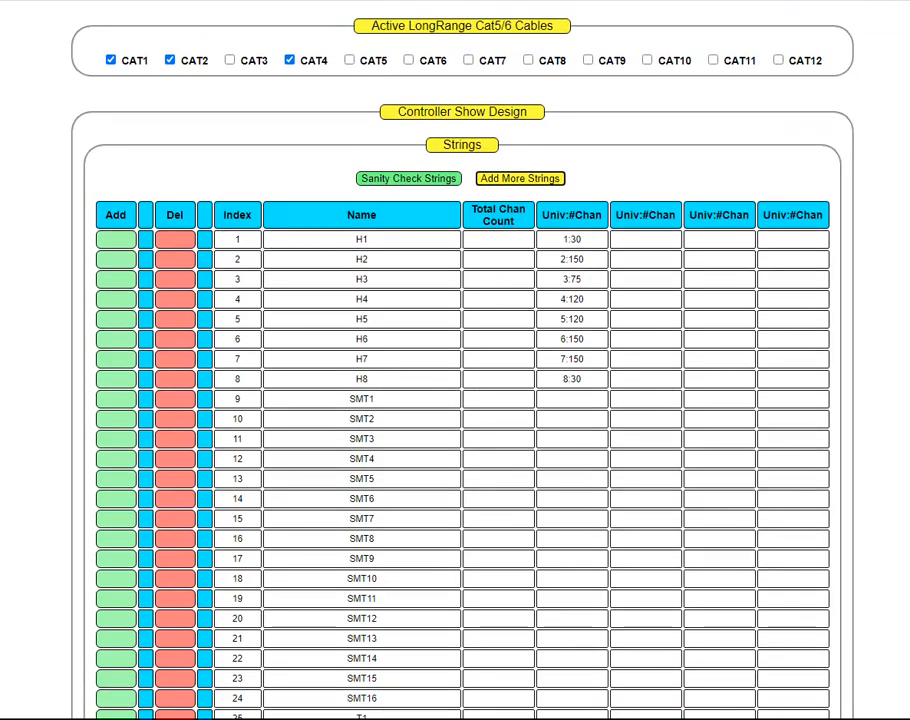
{"action": "scroll", "coordinate": [455, 360], "scroll_direction": "down", "scroll_amount": 5}
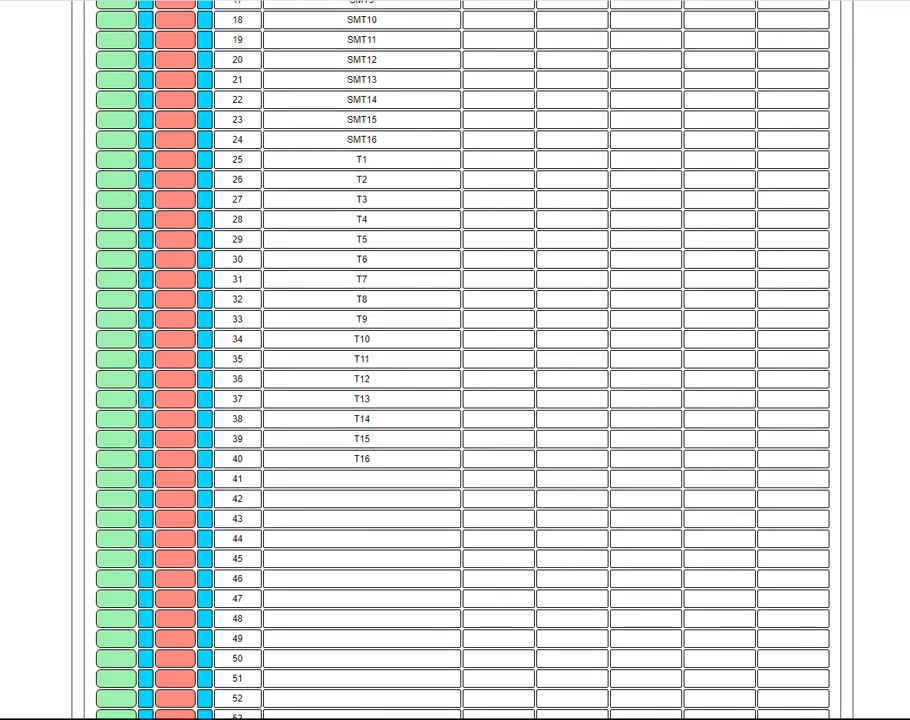
{"action": "scroll", "coordinate": [455, 360], "scroll_direction": "down", "scroll_amount": 1}
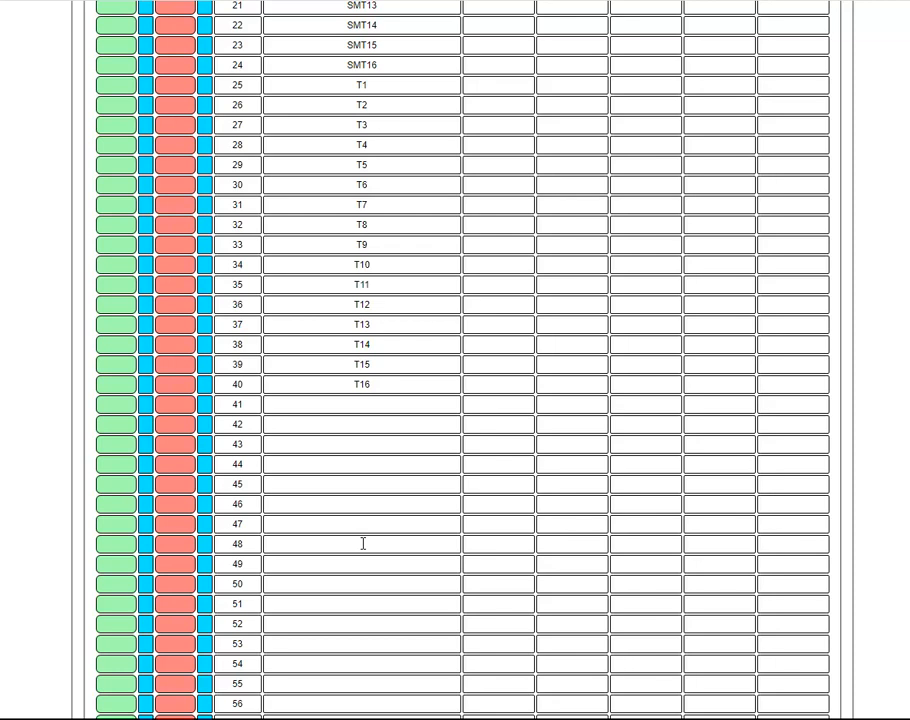
{"action": "left_click", "coordinate": [372, 410]}
{"action": "type", "text": "MT1"}
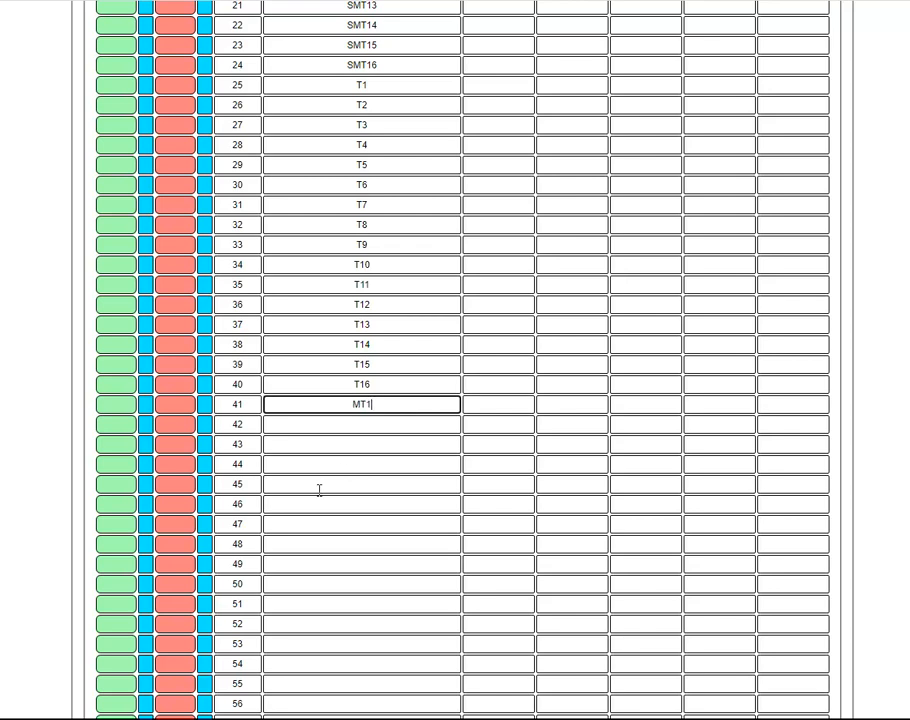
{"action": "left_click", "coordinate": [378, 425]}
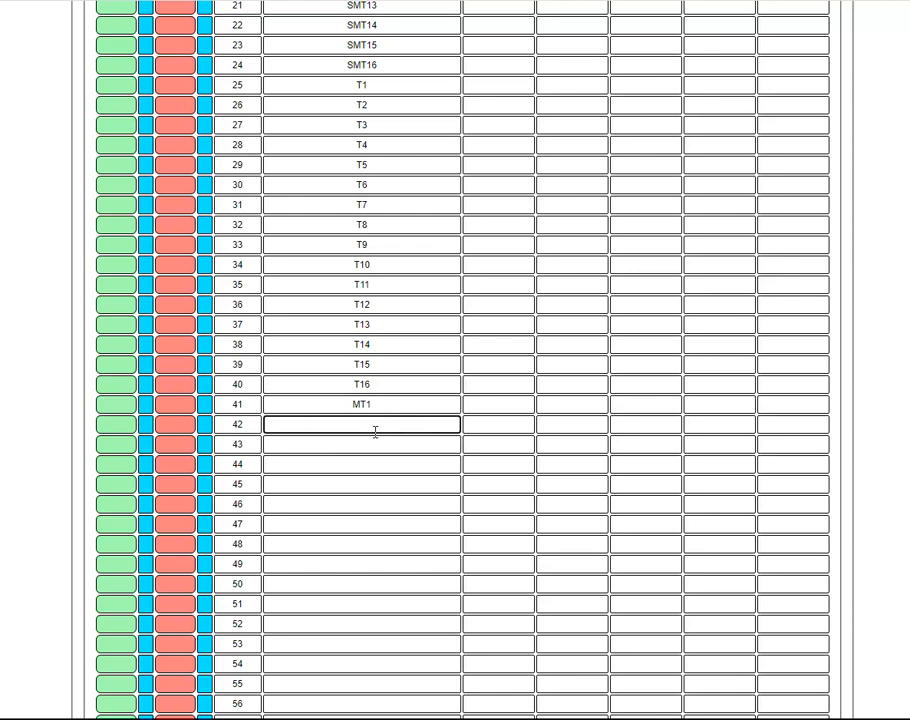
{"action": "type", "text": "MT2"}
Step: Rename string 41 as ST1 and string 42 as ST2
{"action": "left_click", "coordinate": [357, 404]}
{"action": "key", "text": "BackSpace"}
{"action": "type", "text": "S"}
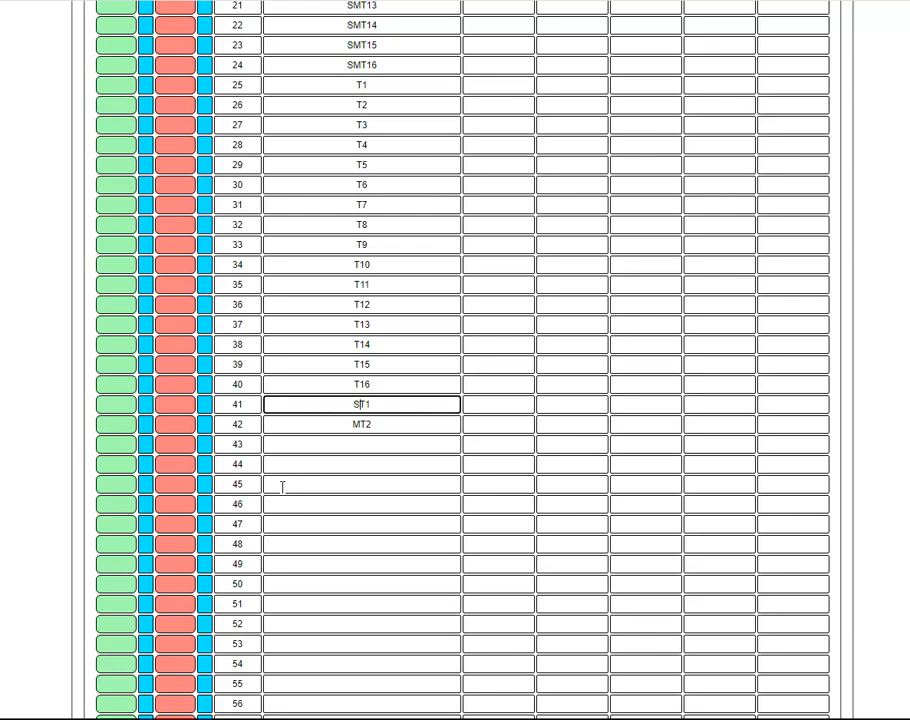
{"action": "left_click", "coordinate": [361, 426]}
{"action": "key", "text": "BackSpace"}
{"action": "type", "text": "S"}
Step: Name string 43 ST3 and string 44 ST4
{"action": "left_click", "coordinate": [370, 445]}
{"action": "type", "text": "ST3"}
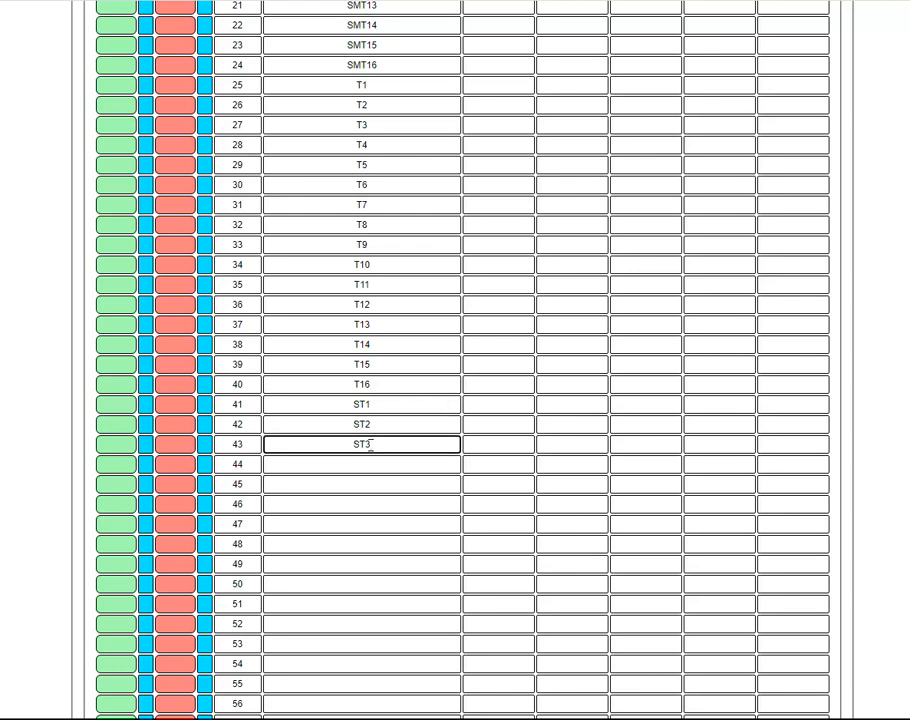
{"action": "left_click", "coordinate": [371, 465]}
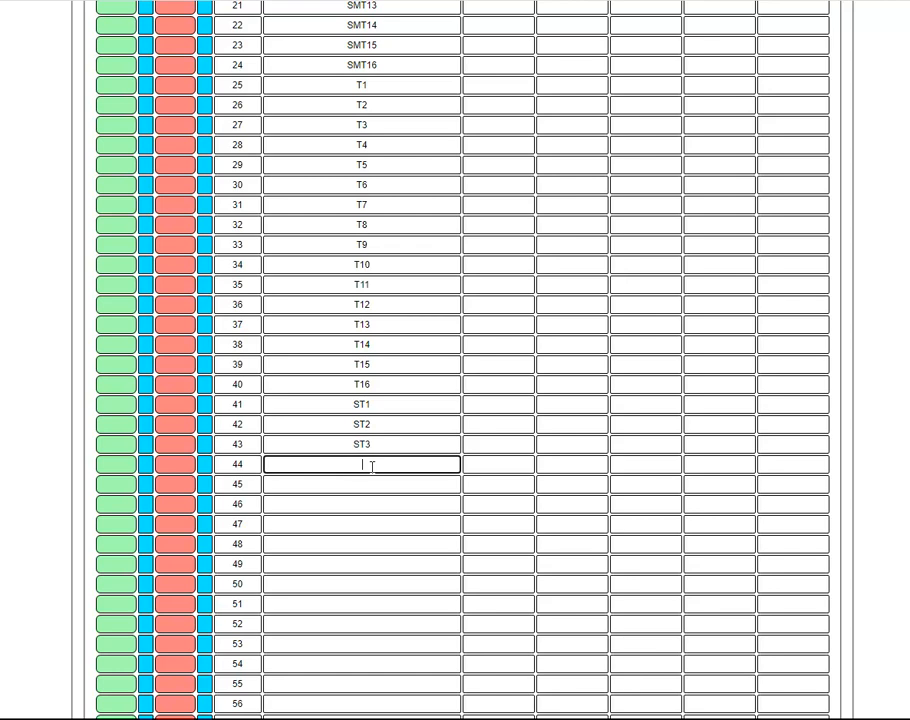
{"action": "type", "text": "ST4"}
Step: Name strings 45 to 48 CC1, CC2, CC3 and CC4
{"action": "left_click", "coordinate": [370, 483]}
{"action": "type", "text": "CC1"}
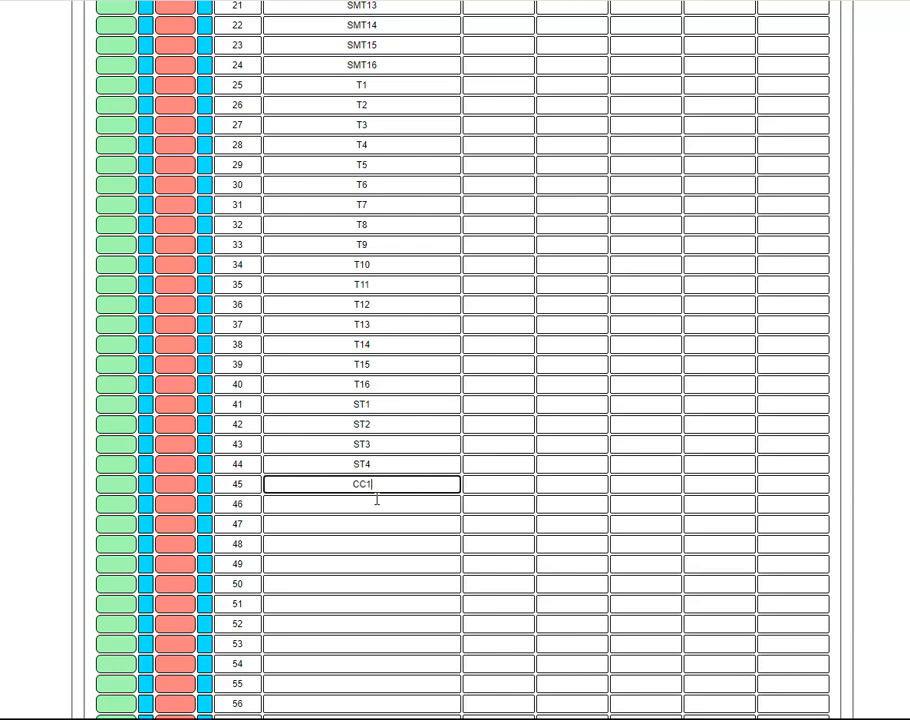
{"action": "left_click", "coordinate": [377, 499]}
{"action": "type", "text": "CC2"}
{"action": "left_click", "coordinate": [373, 524]}
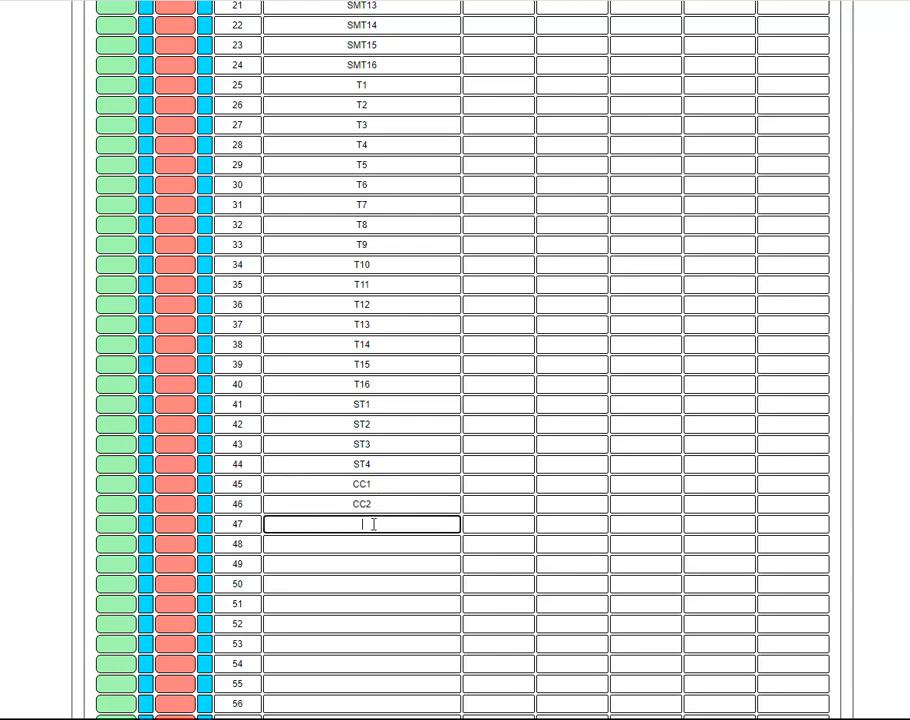
{"action": "type", "text": "CC3"}
{"action": "left_click", "coordinate": [372, 540]}
{"action": "type", "text": "CC4"}
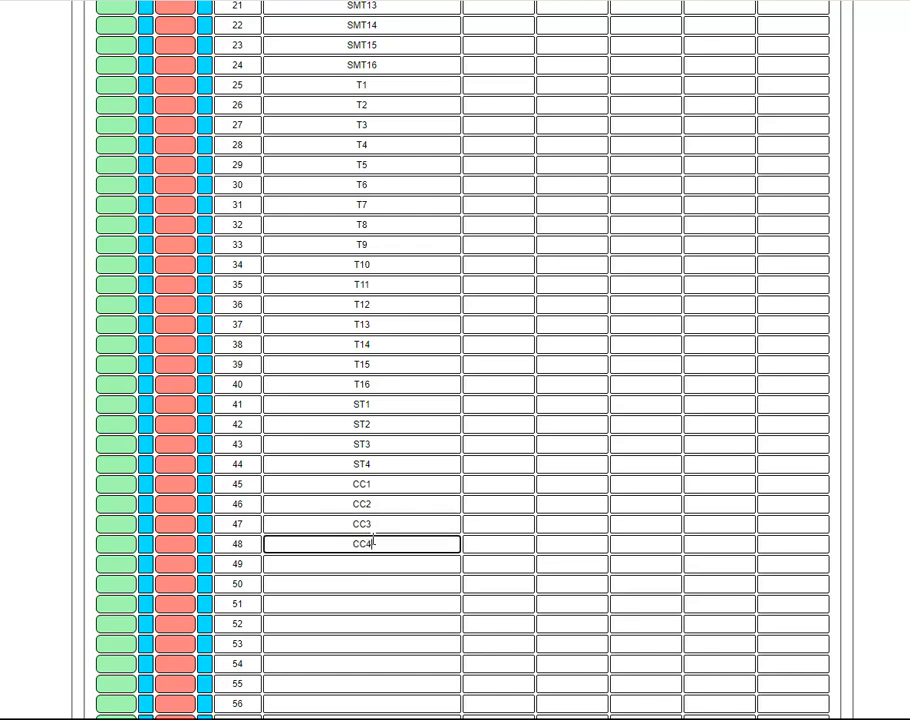
Step: Name string 49 AC
{"action": "left_click", "coordinate": [381, 563]}
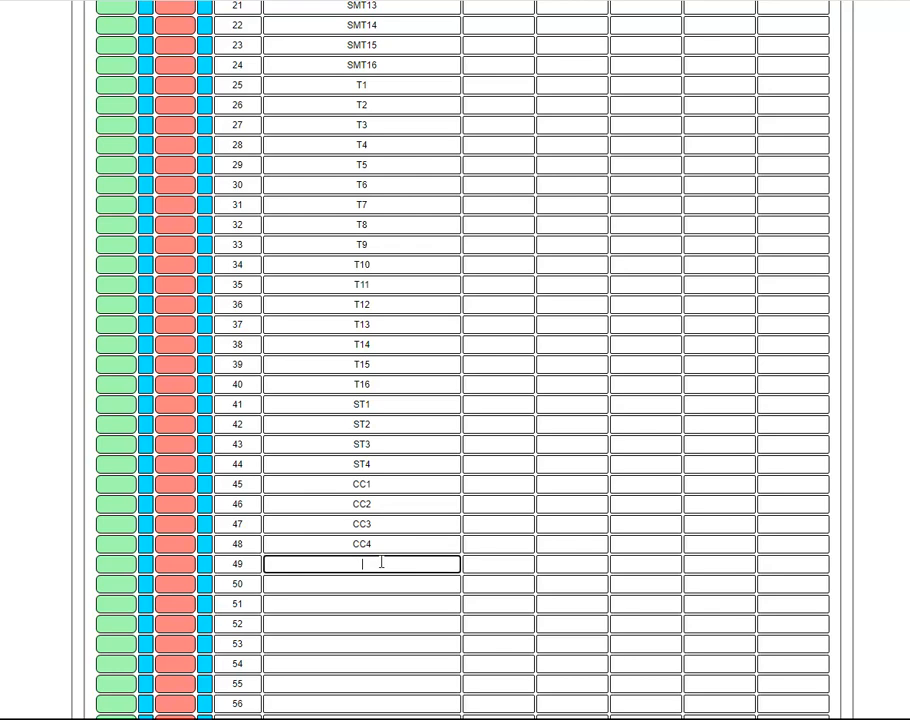
{"action": "type", "text": "AC"}
Step: Set the first universe and channel count of string SMT1 to 21:150 and of SMT2 to 22:150
{"action": "scroll", "coordinate": [455, 360], "scroll_direction": "up", "scroll_amount": 5}
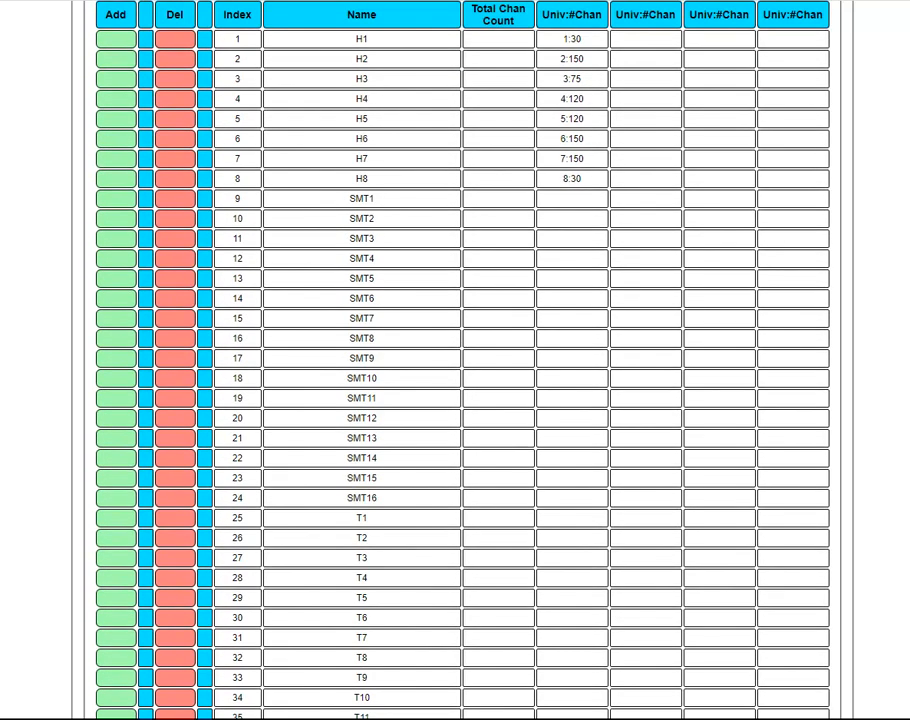
{"action": "left_click", "coordinate": [566, 201]}
{"action": "type", "text": "21"}
{"action": "type", "text": ":"}
{"action": "type", "text": "150"}
{"action": "type", "text": "22:1"}
{"action": "type", "text": "50"}
Step: Set the first universe and channel count of string SMT3 to 23:150 and of SMT4 to 24:150
{"action": "left_click", "coordinate": [585, 241]}
{"action": "type", "text": "23:150"}
{"action": "left_click", "coordinate": [563, 261]}
{"action": "type", "text": "24:"}
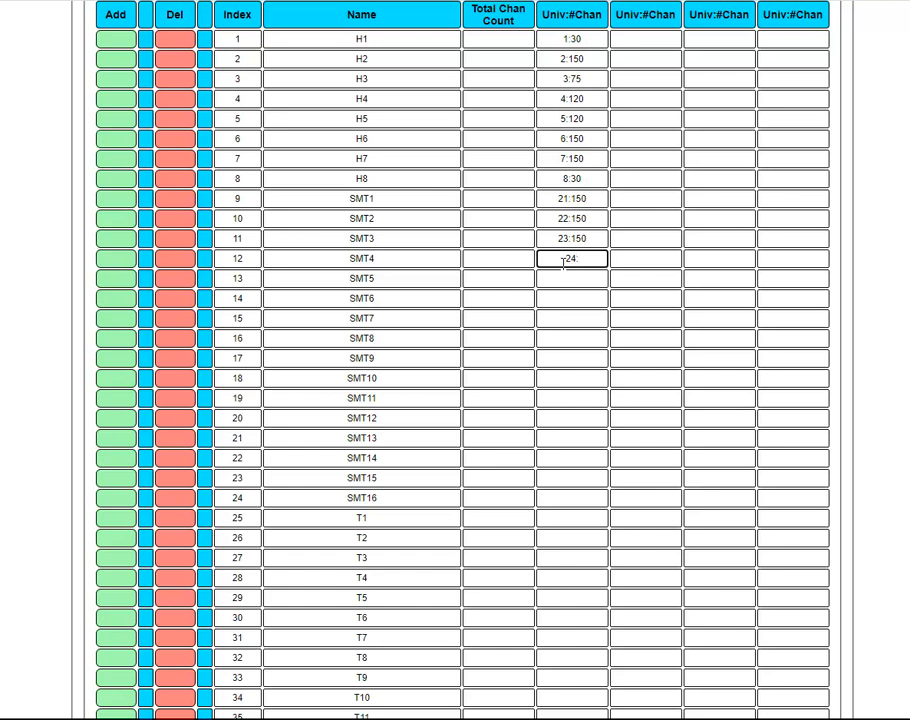
{"action": "type", "text": "150"}
Step: Set the first universe and channel count of strings SMT5, SMT6 and SMT7 to 25:150, 26:150 and 27:150
{"action": "left_click", "coordinate": [576, 284]}
{"action": "type", "text": "25"}
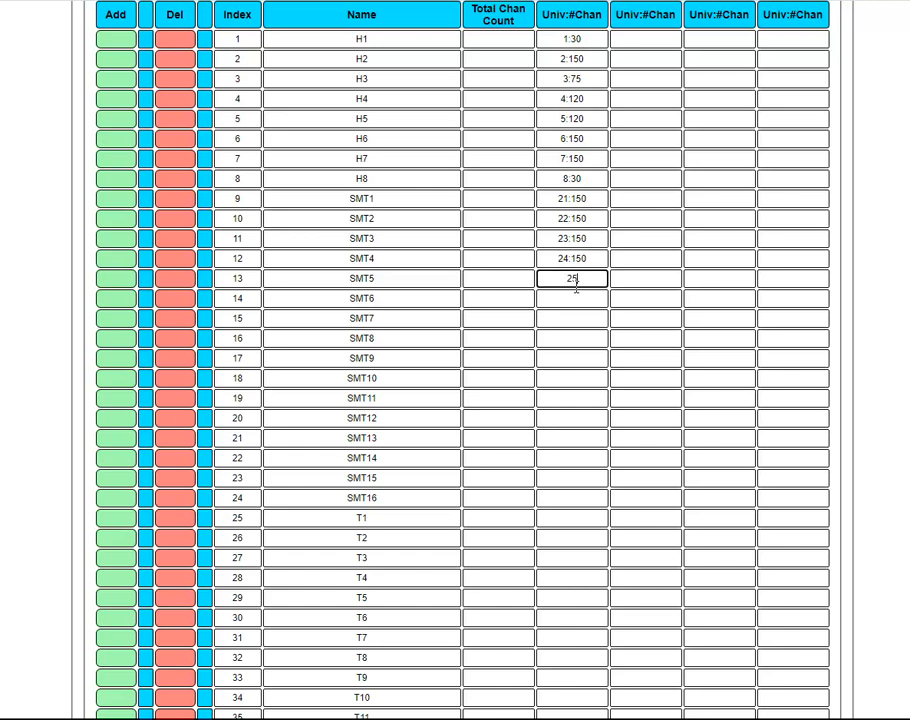
{"action": "type", "text": ":150"}
{"action": "left_click", "coordinate": [569, 298]}
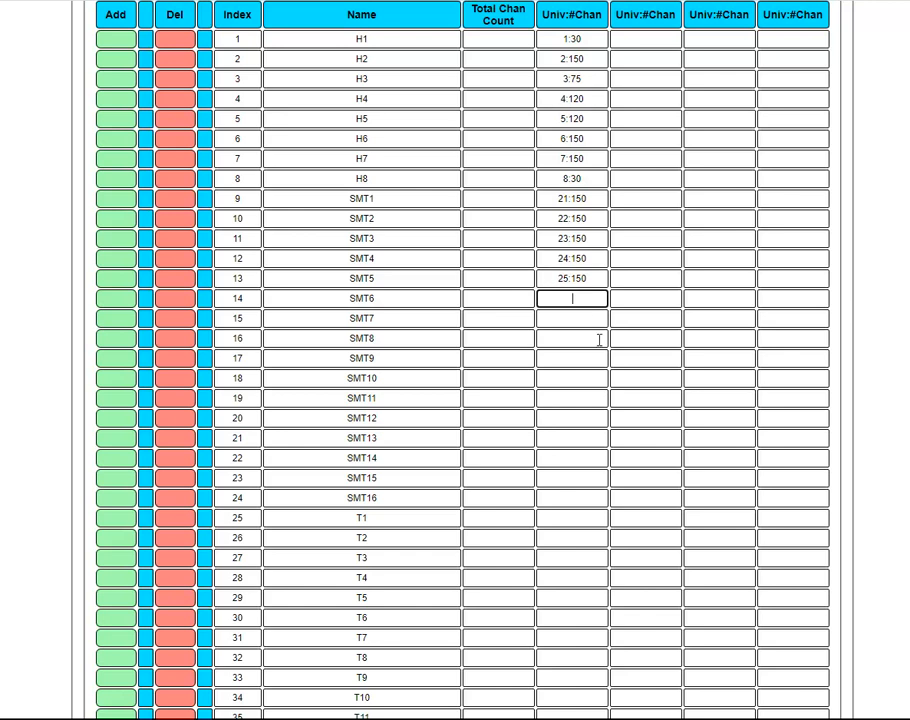
{"action": "type", "text": "26:150"}
{"action": "left_click", "coordinate": [561, 317]}
{"action": "type", "text": "27:150"}
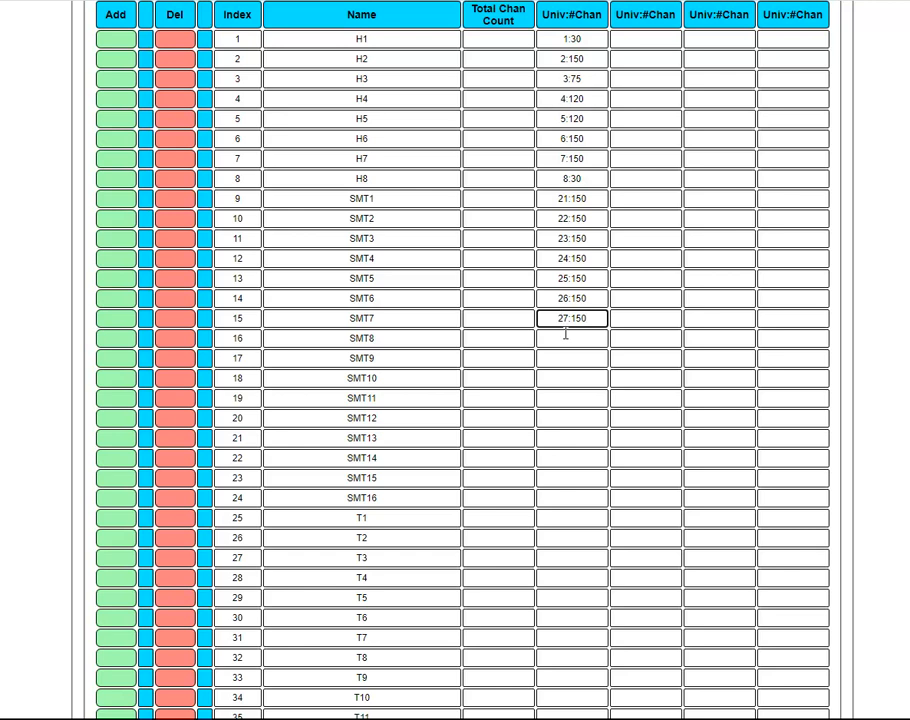
Step: Set the first universe and channel count of strings SMT8, SMT9 and SMT10 to 28:150, 29:150 and 30:150
{"action": "left_click", "coordinate": [564, 340]}
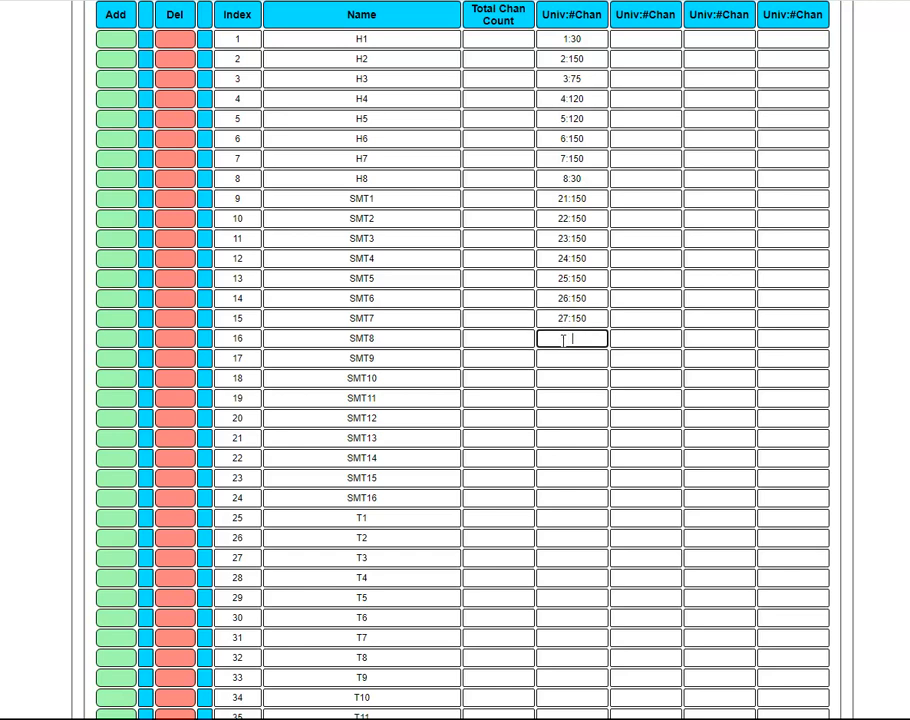
{"action": "type", "text": "28:150"}
{"action": "left_click", "coordinate": [573, 362]}
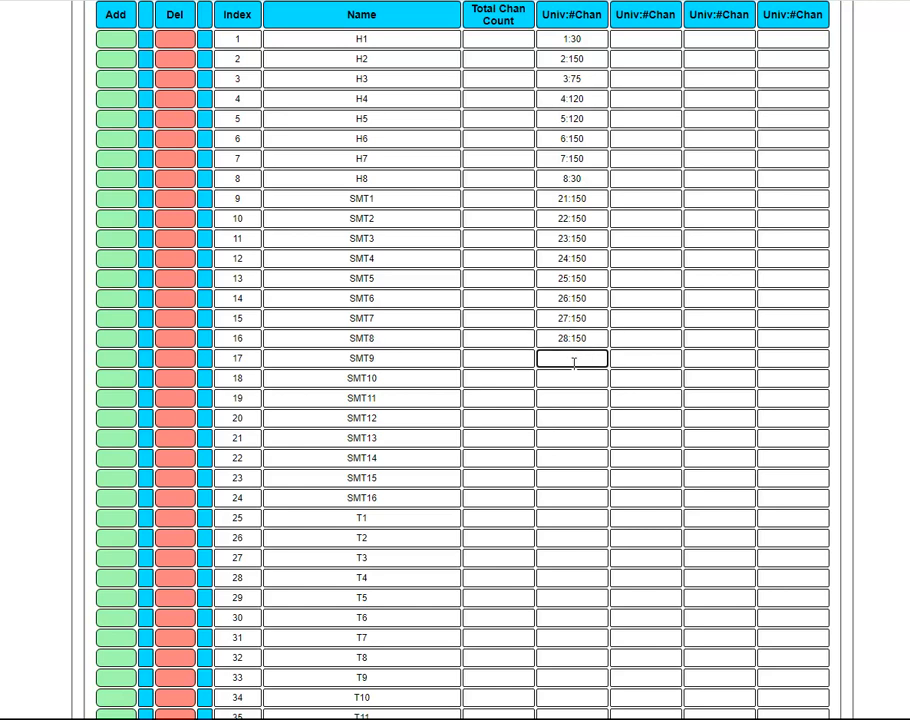
{"action": "type", "text": "29:150"}
{"action": "left_click", "coordinate": [569, 377]}
{"action": "type", "text": "30"}
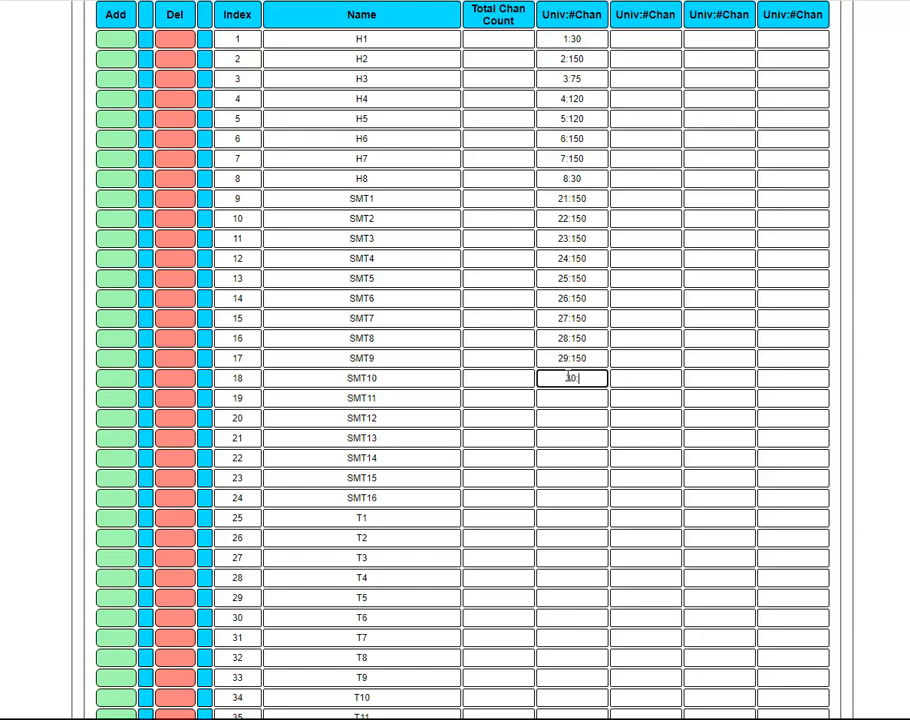
{"action": "type", "text": ":150"}
Step: Set the first universe and channel count of string SMT11 to 31:150
{"action": "left_click", "coordinate": [573, 396]}
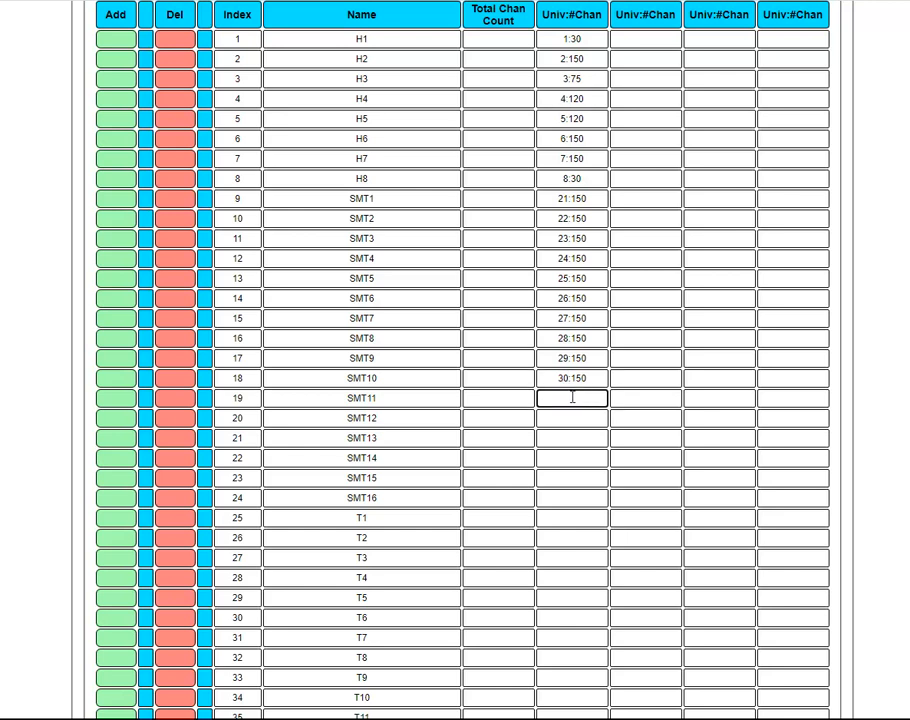
{"action": "type", "text": "31"}
{"action": "type", "text": ":150"}
{"action": "left_click", "coordinate": [576, 417]}
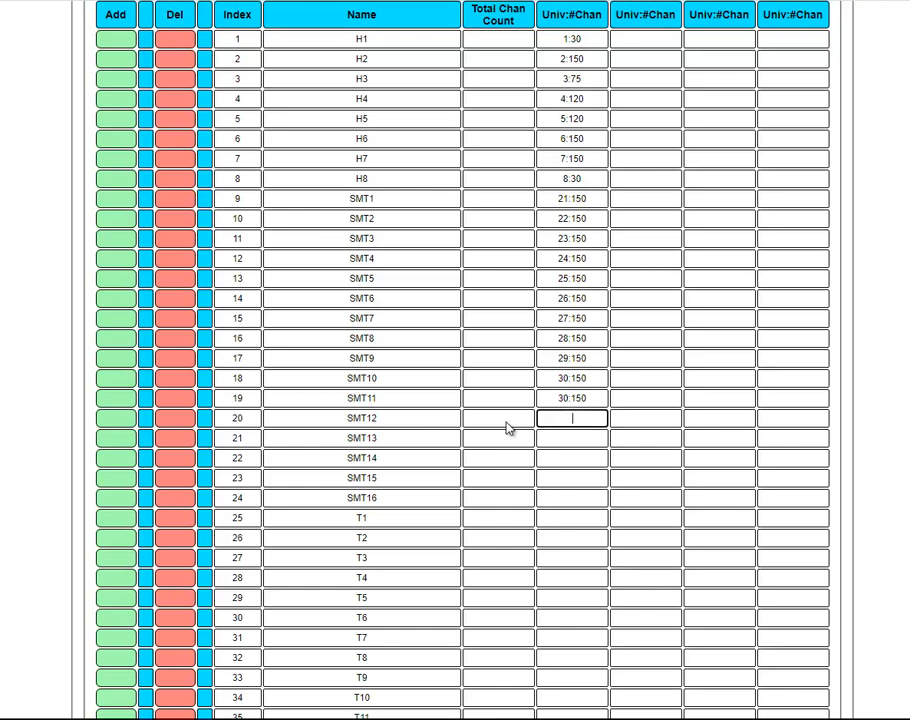
{"action": "left_click", "coordinate": [565, 398]}
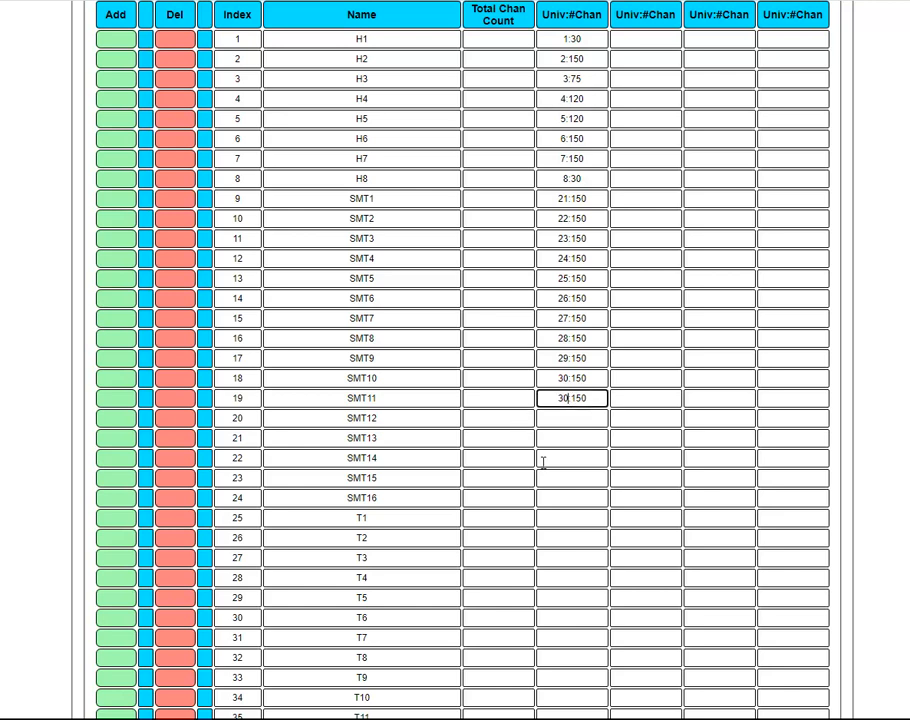
{"action": "key", "text": "BackSpace"}
{"action": "type", "text": "1"}
Step: Set the first universe and channel count of strings SMT12 to SMT15 to 32:150, 33:150, 34:150 and 35:150
{"action": "left_click", "coordinate": [561, 421]}
{"action": "type", "text": "3"}
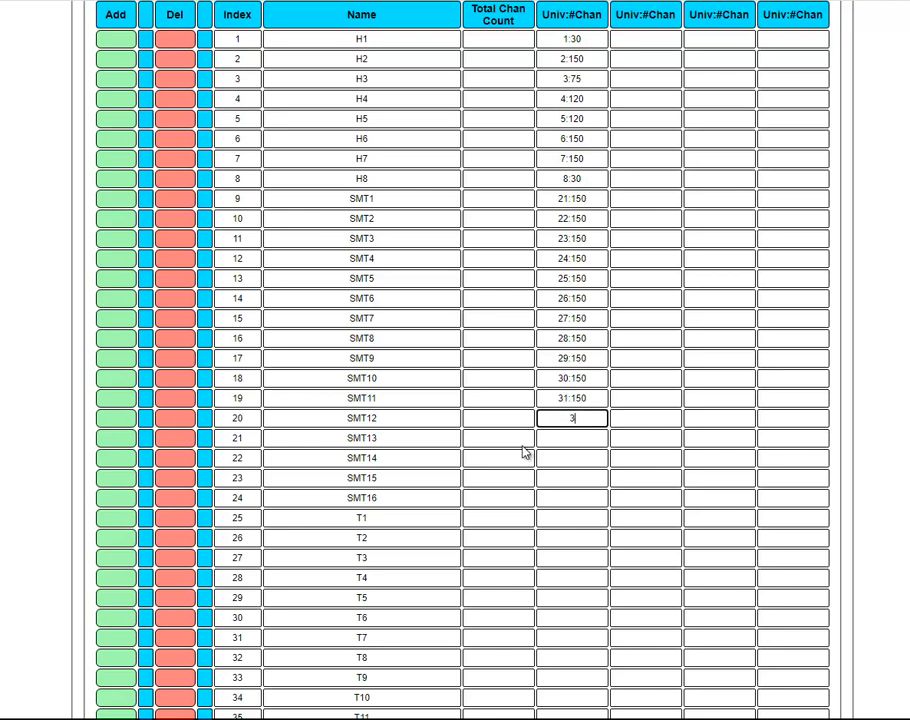
{"action": "type", "text": "2:150"}
{"action": "left_click", "coordinate": [582, 439]}
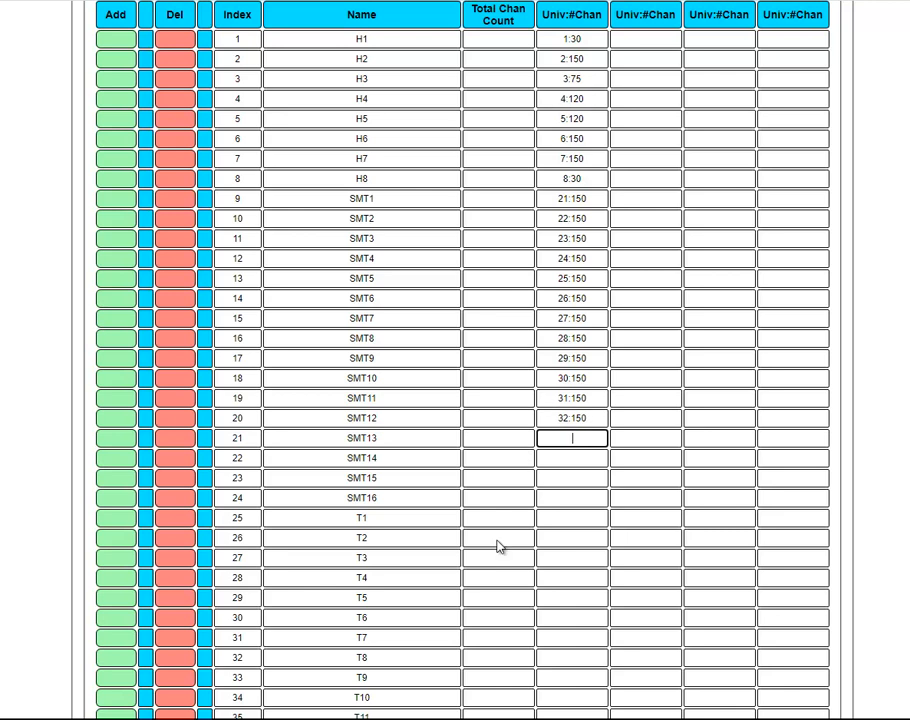
{"action": "type", "text": "33:150"}
{"action": "left_click", "coordinate": [557, 462]}
{"action": "type", "text": "34:150"}
{"action": "left_click", "coordinate": [588, 479]}
{"action": "type", "text": "35:150"}
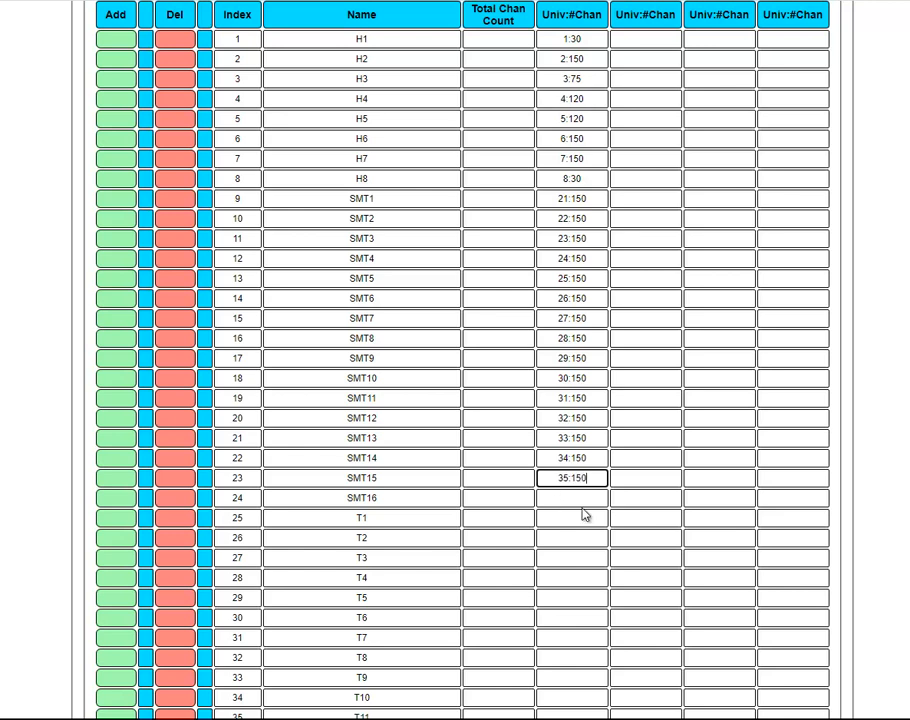
Step: Set the first universe and channel count of string SMT16 to 36:150
{"action": "left_click", "coordinate": [571, 501]}
{"action": "type", "text": "26"}
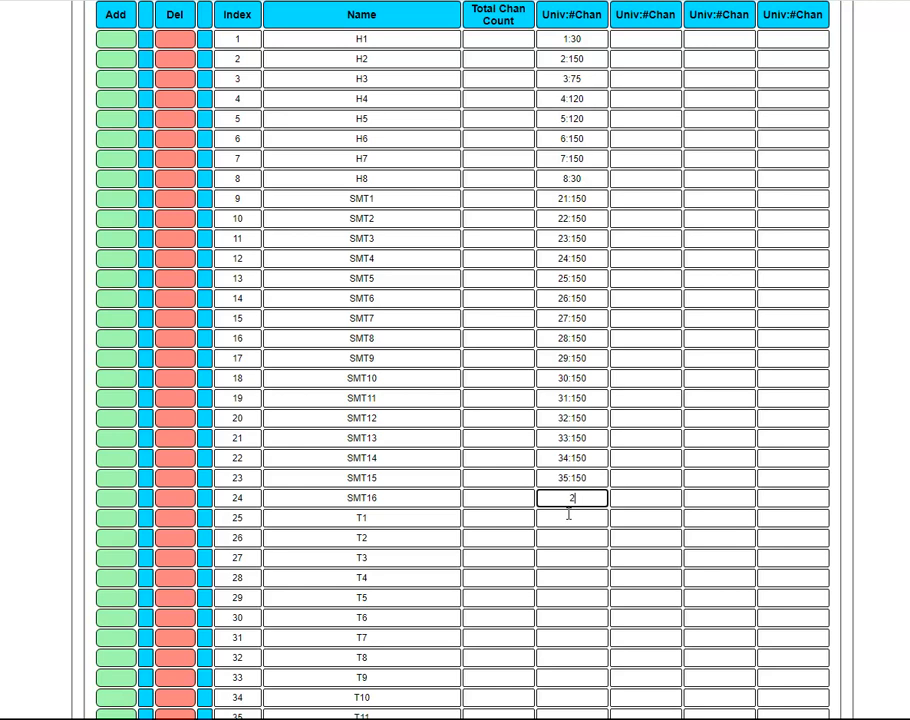
{"action": "type", "text": ":150"}
{"action": "key", "text": "BackSpace"}
{"action": "type", "text": "3"}
Step: Assign string T1 two universe and channel entries, 101:300 and 102:300
{"action": "scroll", "coordinate": [455, 360], "scroll_direction": "down", "scroll_amount": 4}
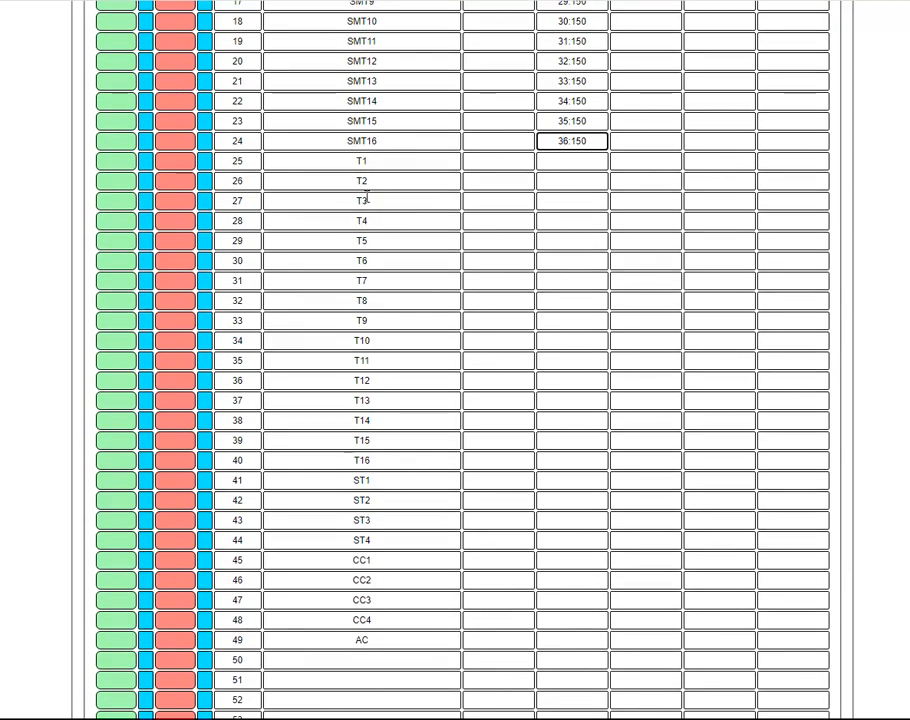
{"action": "left_click", "coordinate": [560, 166]}
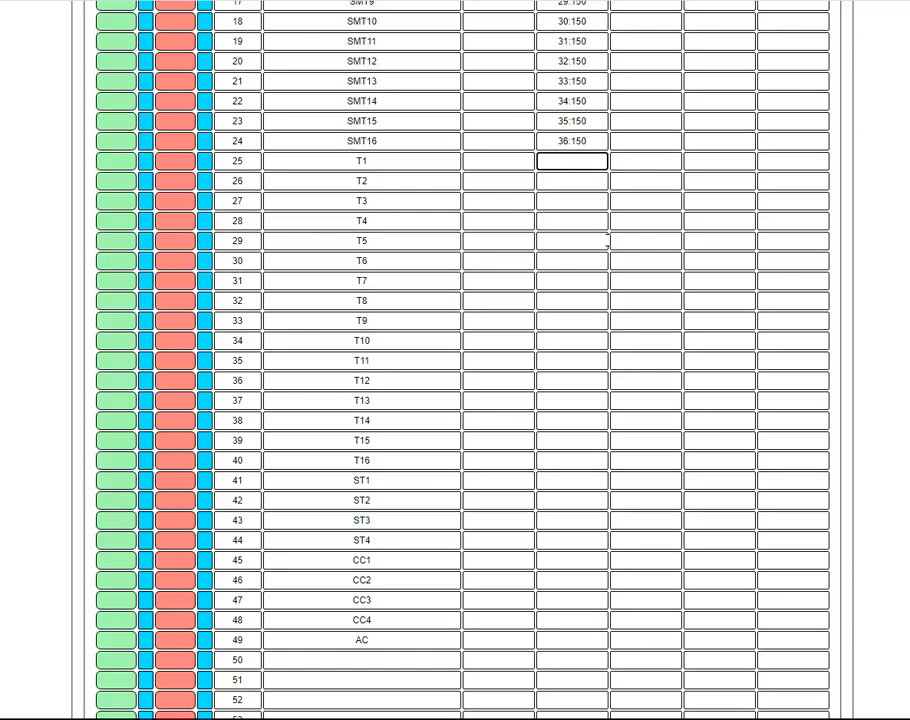
{"action": "type", "text": "101:300"}
{"action": "left_click", "coordinate": [637, 161]}
{"action": "type", "text": "102"}
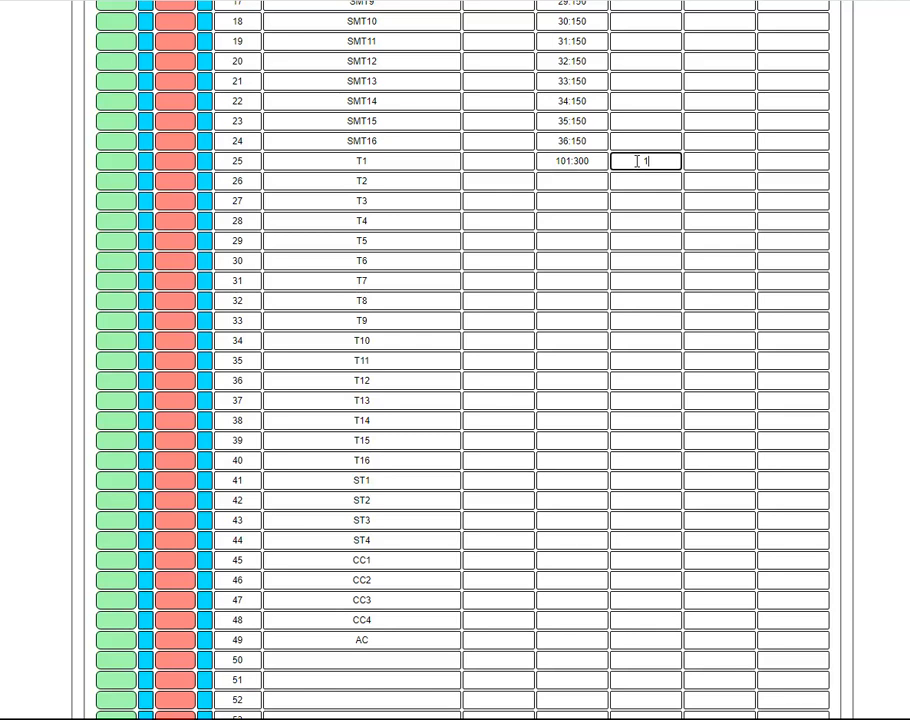
{"action": "type", "text": ":1"}
{"action": "key", "text": "BackSpace"}
{"action": "key", "text": "BackSpace"}
{"action": "type", "text": ":300"}
Step: Assign string T2 two universe and channel entries, 103:300 and 104:300
{"action": "left_click", "coordinate": [574, 184]}
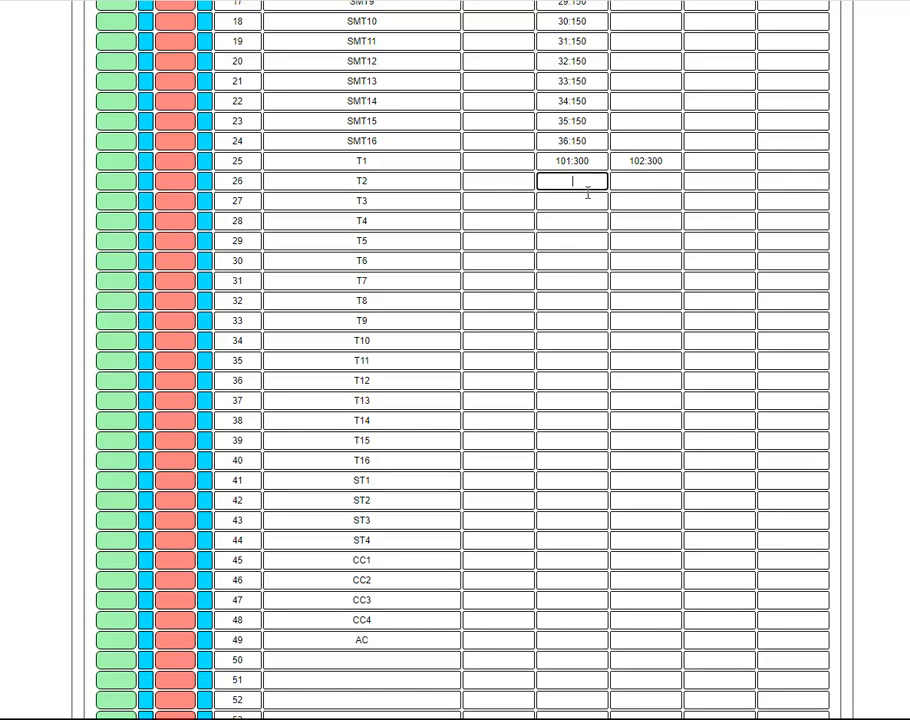
{"action": "type", "text": "103:"}
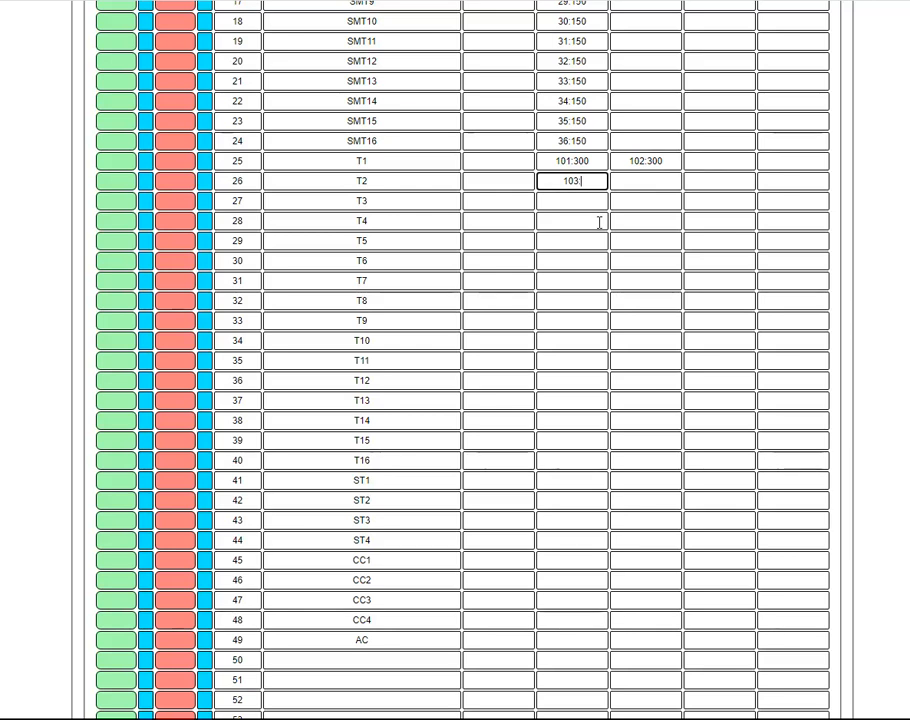
{"action": "type", "text": "300"}
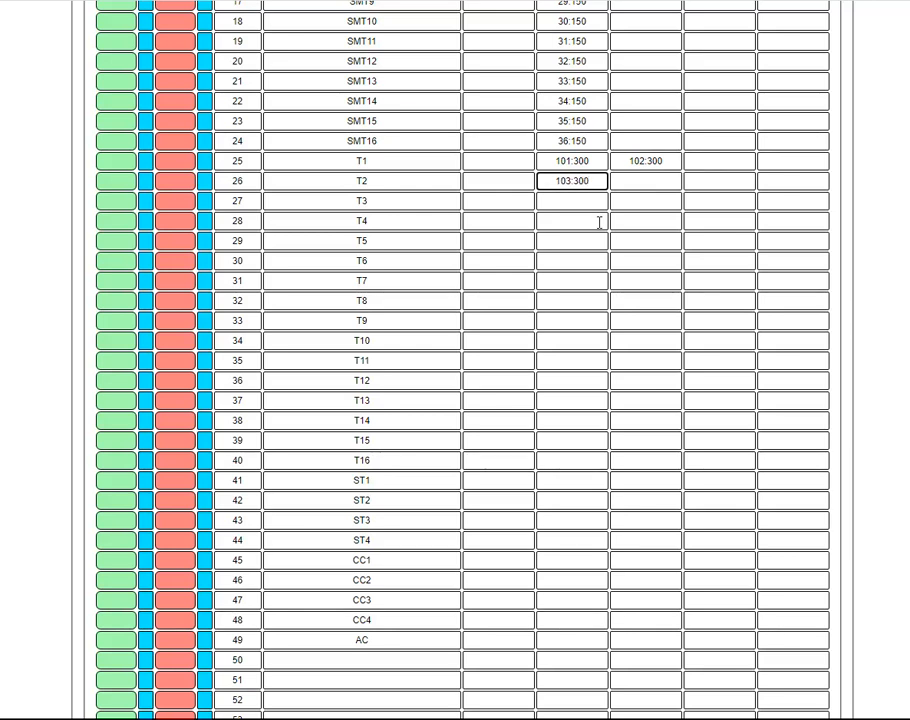
{"action": "left_click", "coordinate": [646, 181]}
{"action": "type", "text": "104:300"}
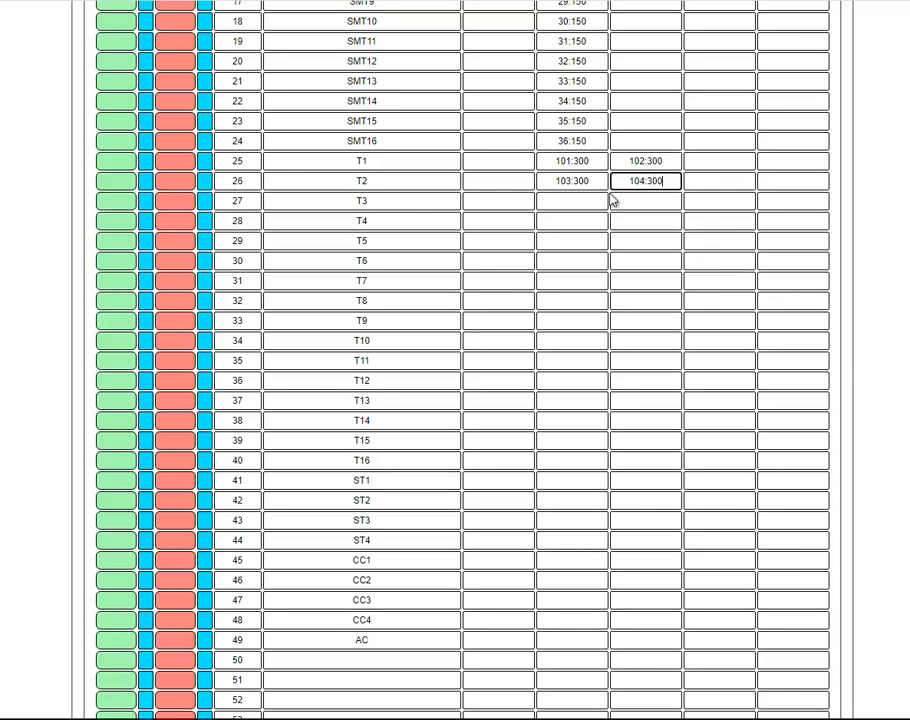
Step: Assign string T3 two universe and channel entries, 105:300 and 106:300
{"action": "left_click", "coordinate": [571, 201]}
{"action": "type", "text": "10"}
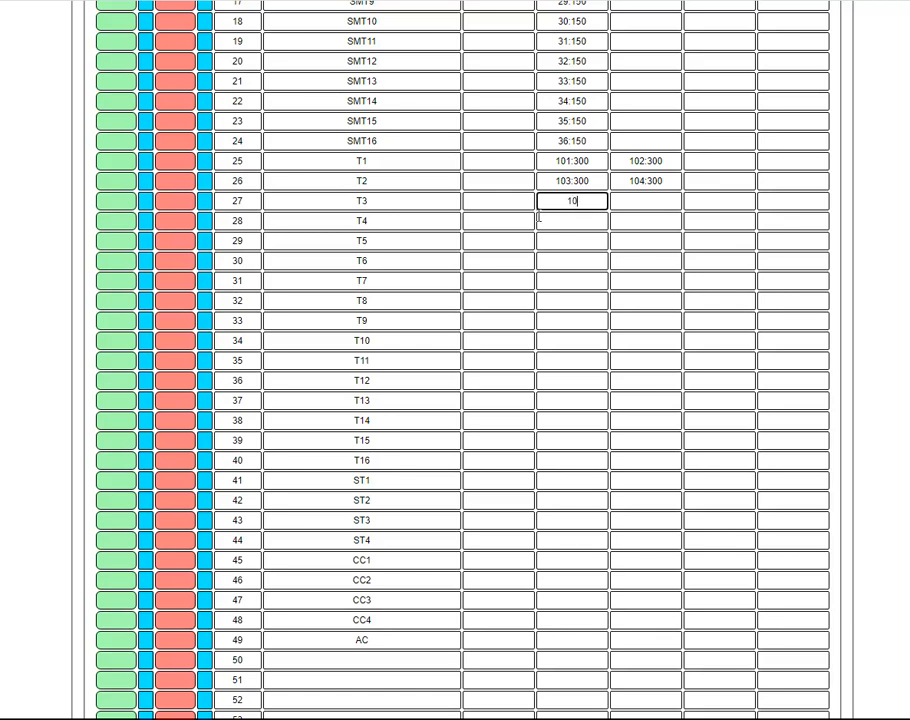
{"action": "type", "text": "5:300"}
{"action": "left_click", "coordinate": [636, 200]}
{"action": "type", "text": "106:300"}
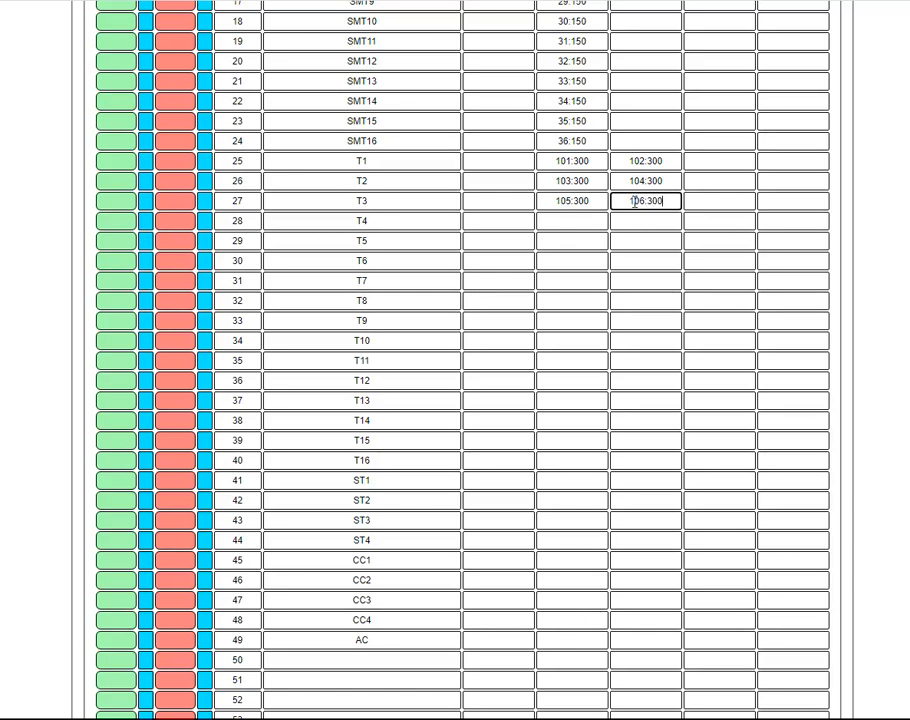
Step: Assign string T4 two universe and channel entries, 107:300 and 108:300
{"action": "left_click", "coordinate": [558, 220]}
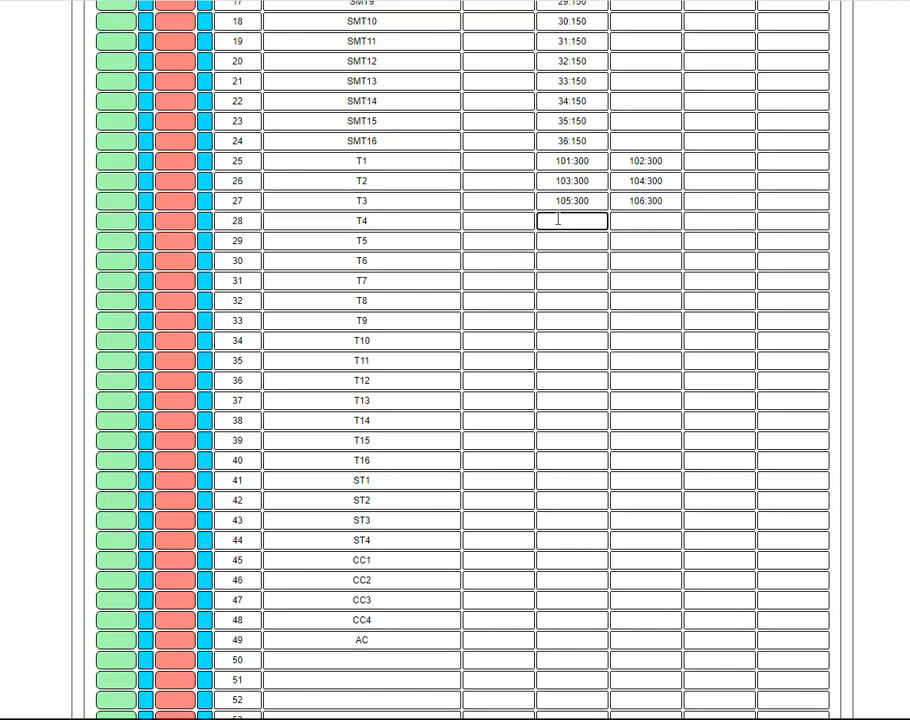
{"action": "type", "text": "107:300"}
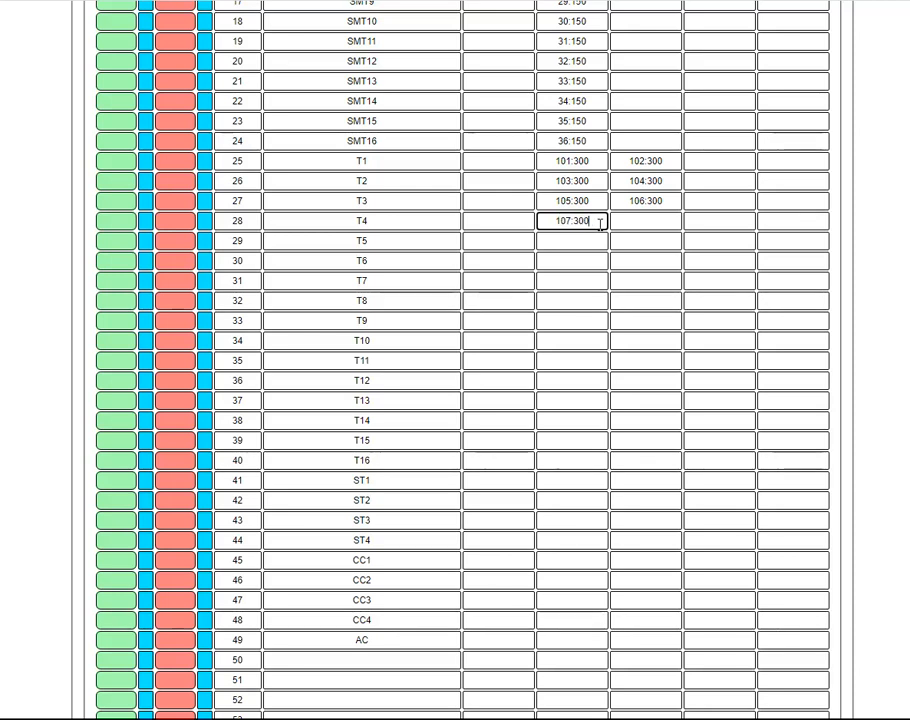
{"action": "left_click", "coordinate": [627, 220]}
{"action": "type", "text": "1"}
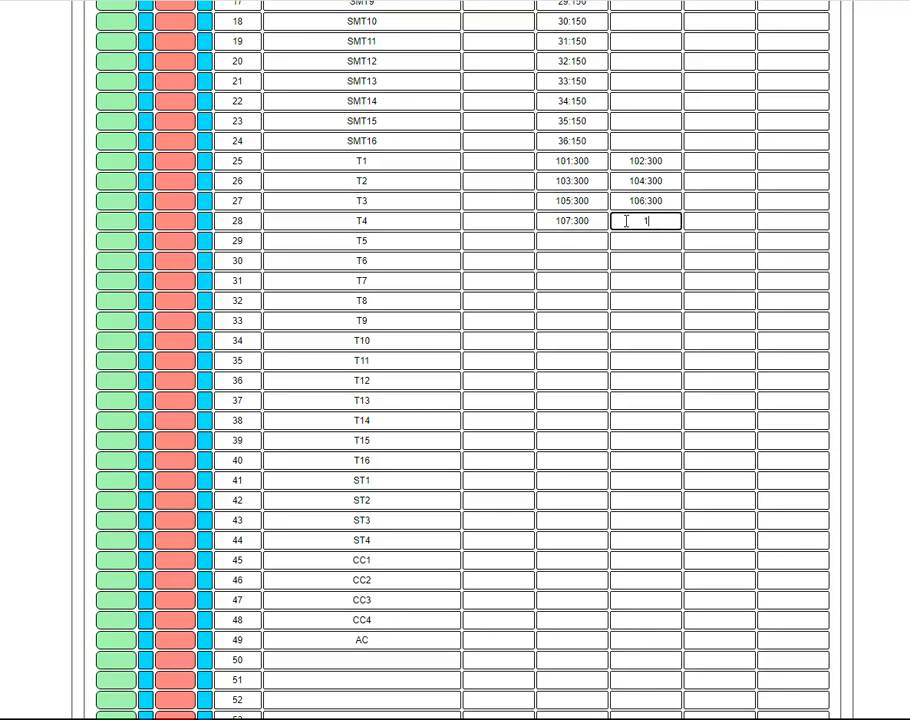
{"action": "type", "text": "08:300"}
Step: Assign string T5 two universe and channel entries, 109:300 and 110:300
{"action": "left_click", "coordinate": [572, 243]}
{"action": "type", "text": "109:300"}
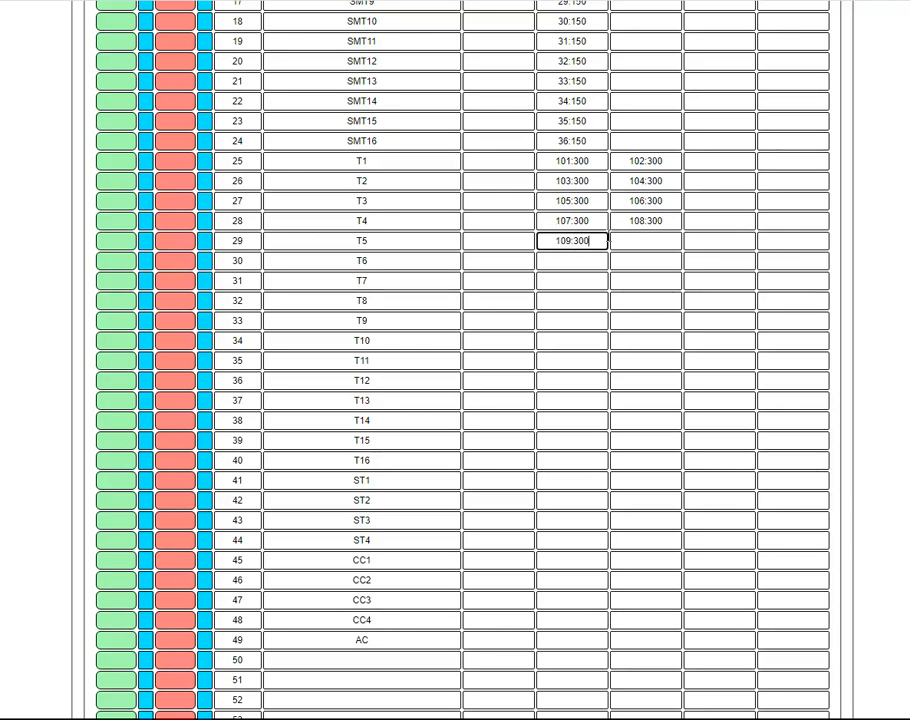
{"action": "left_click", "coordinate": [631, 240]}
{"action": "type", "text": "1"}
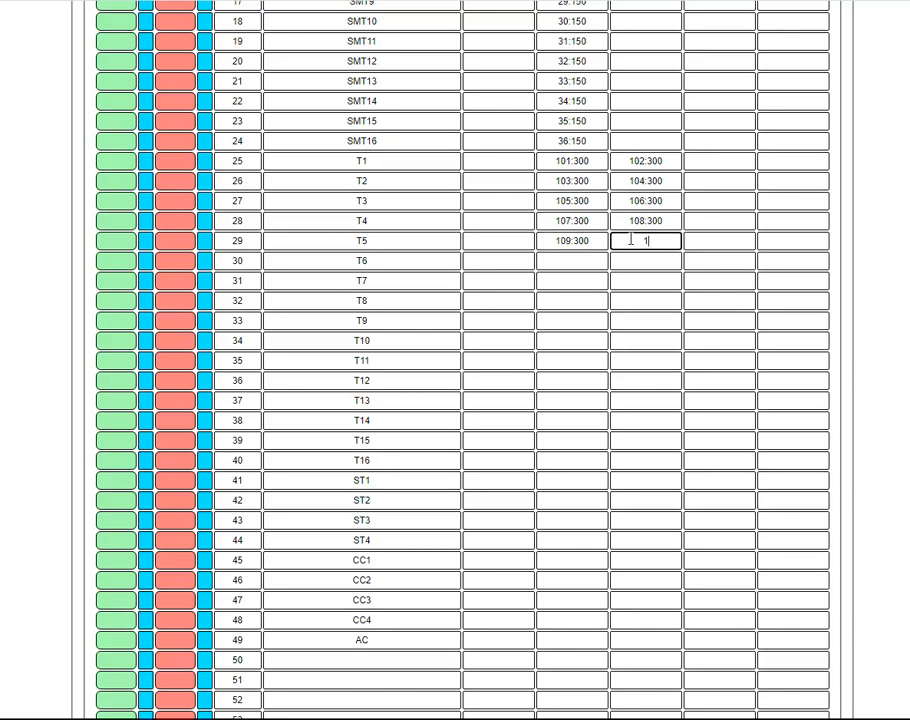
{"action": "type", "text": "10:300"}
Step: Assign string T6 two universe and channel entries, 111:300 and 112:300
{"action": "left_click", "coordinate": [557, 262]}
{"action": "type", "text": "11"}
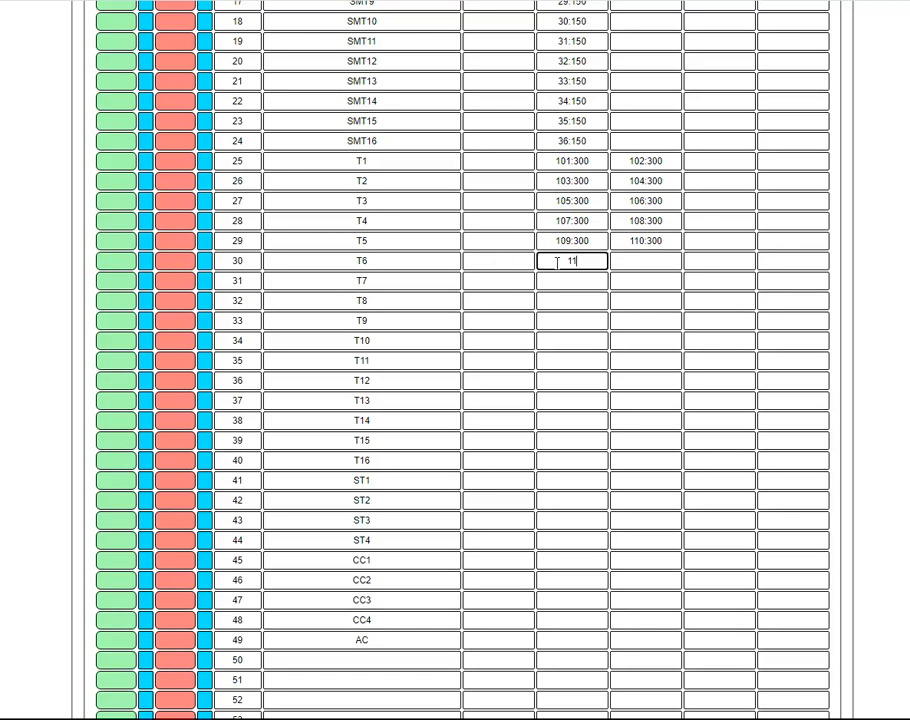
{"action": "type", "text": "1:300"}
{"action": "left_click", "coordinate": [646, 261]}
{"action": "type", "text": "112"}
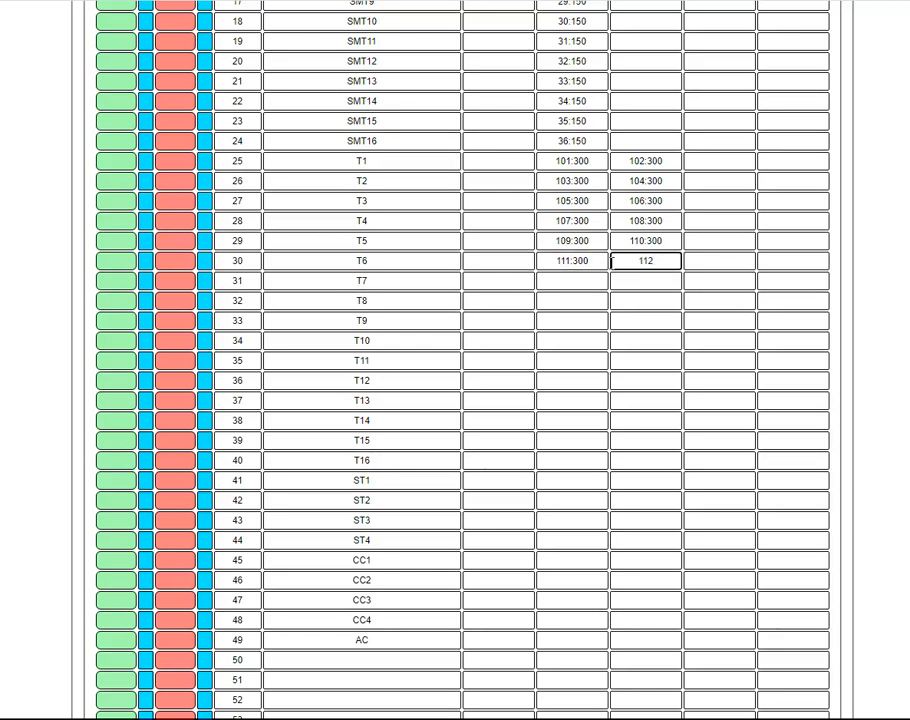
{"action": "type", "text": ":300"}
Step: Assign string T7 two universe and channel entries, 113:300 and 114:300
{"action": "left_click", "coordinate": [550, 283]}
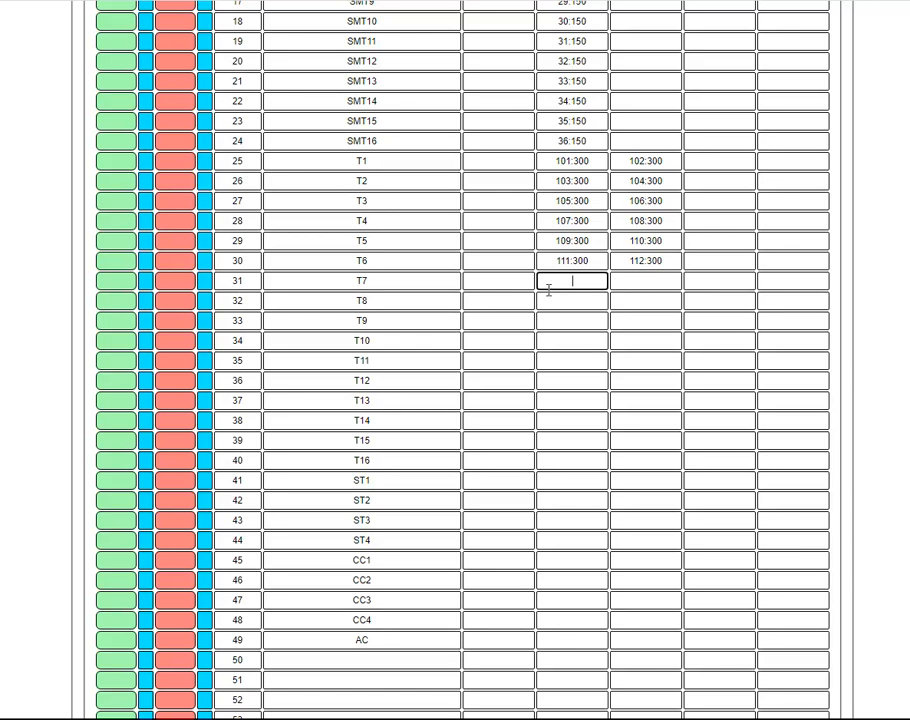
{"action": "type", "text": "113:300"}
{"action": "left_click", "coordinate": [676, 278]}
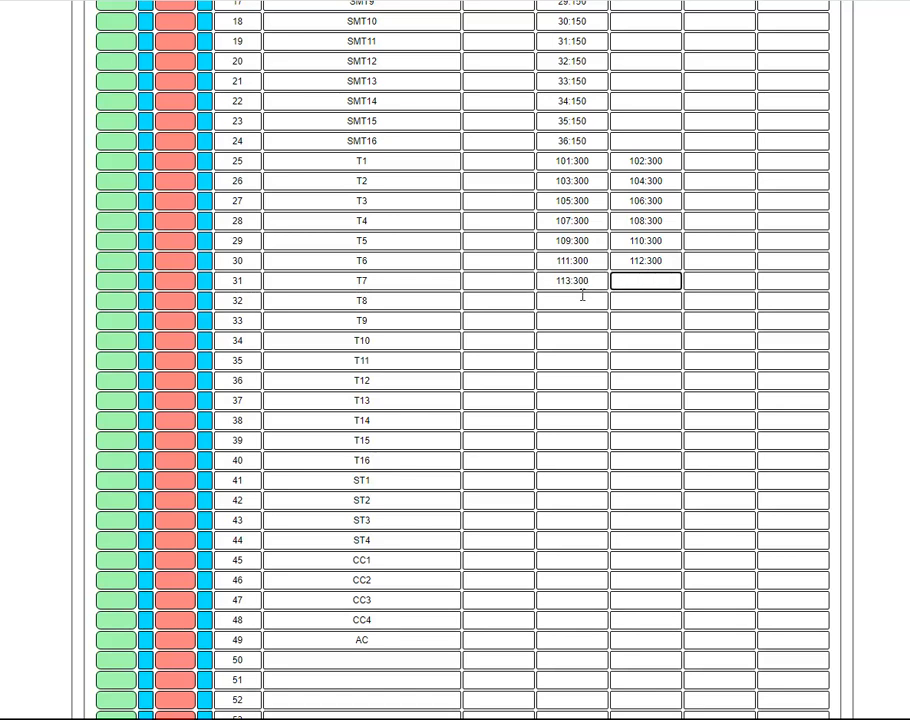
{"action": "type", "text": "114:300"}
Step: Assign string T8 two universe and channel entries, 115:300 and 116:300
{"action": "left_click", "coordinate": [565, 300]}
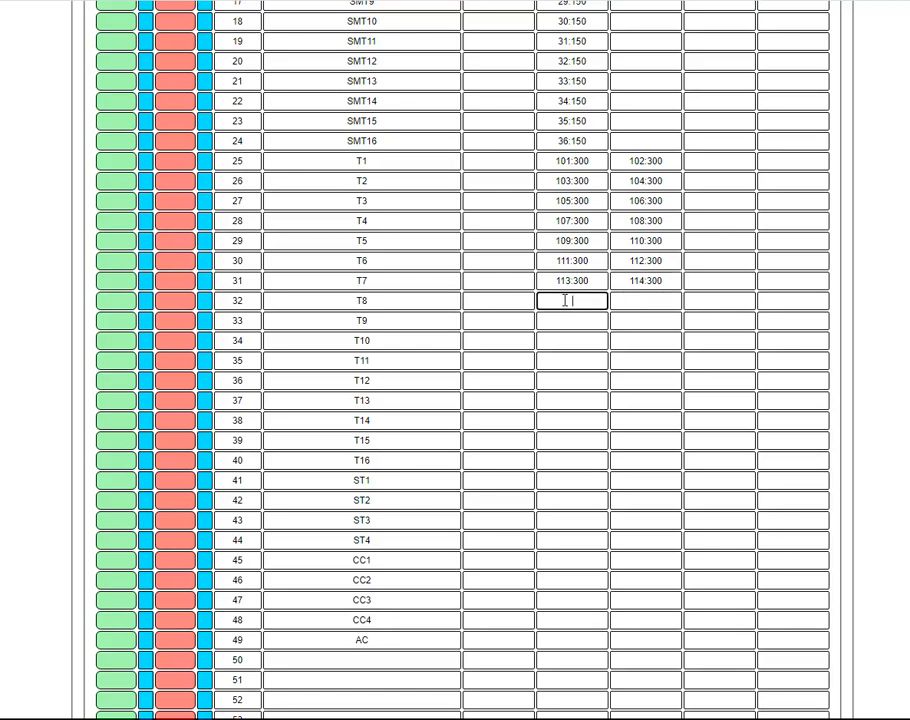
{"action": "type", "text": "115"}
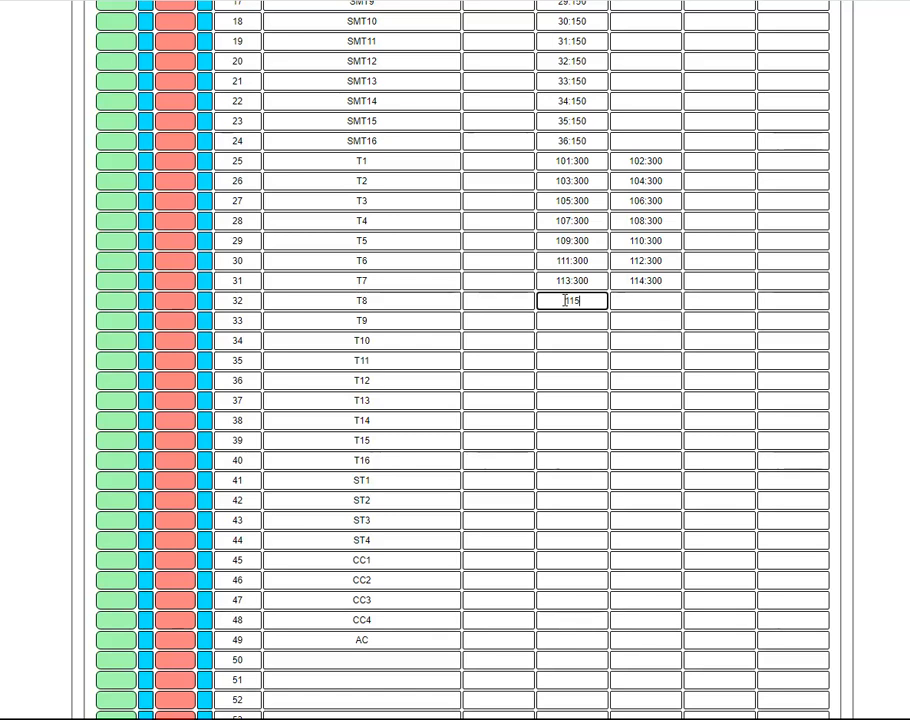
{"action": "type", "text": ":300"}
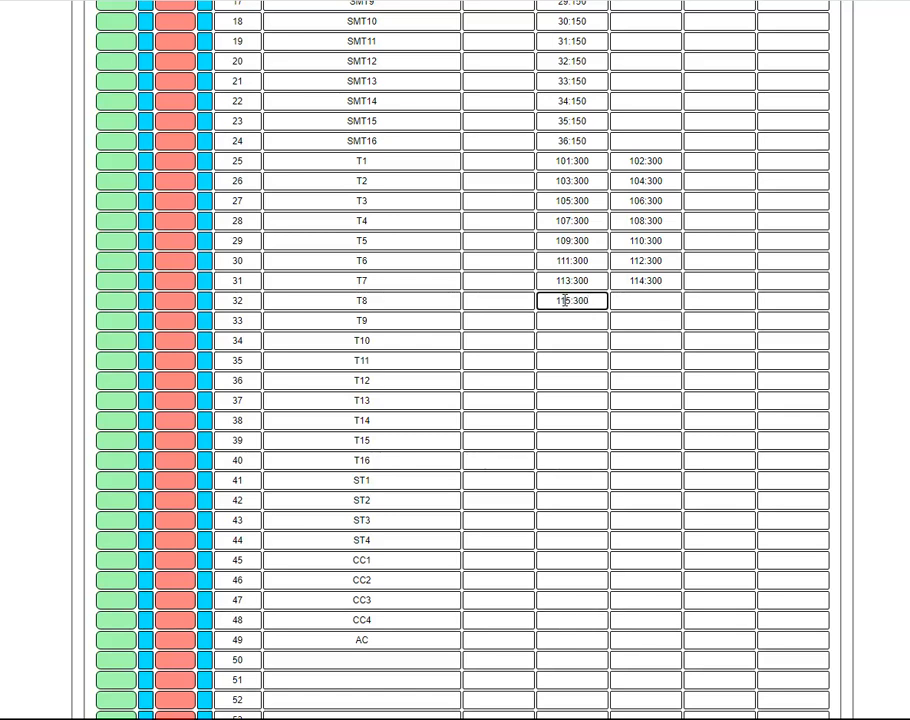
{"action": "left_click", "coordinate": [637, 301]}
{"action": "type", "text": "116"}
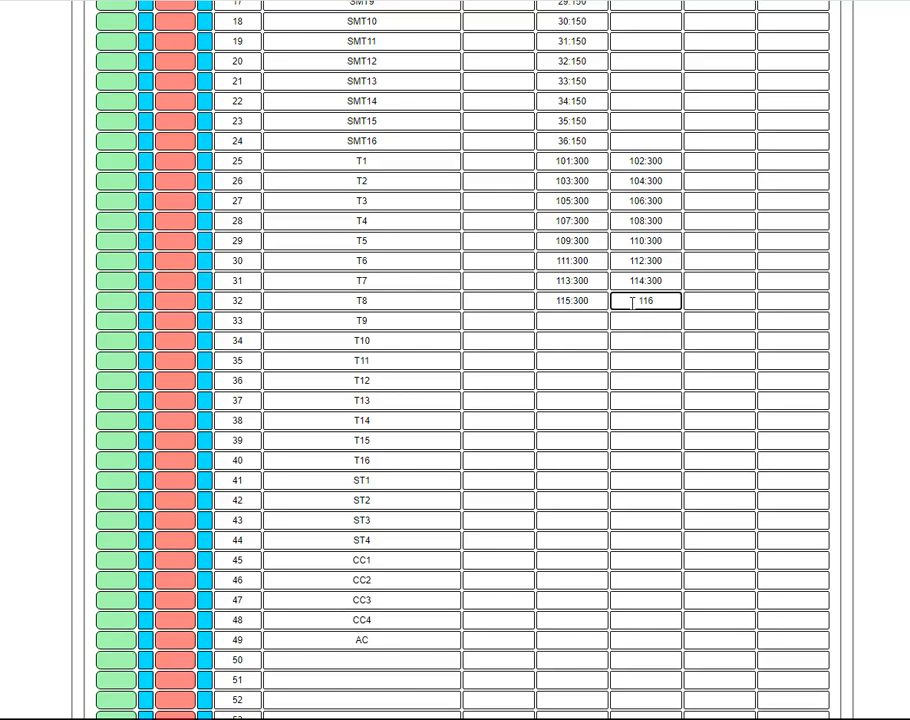
{"action": "type", "text": ":300"}
Step: Assign string T9 two universe and channel entries, 117:300 and 118:300
{"action": "left_click", "coordinate": [569, 321]}
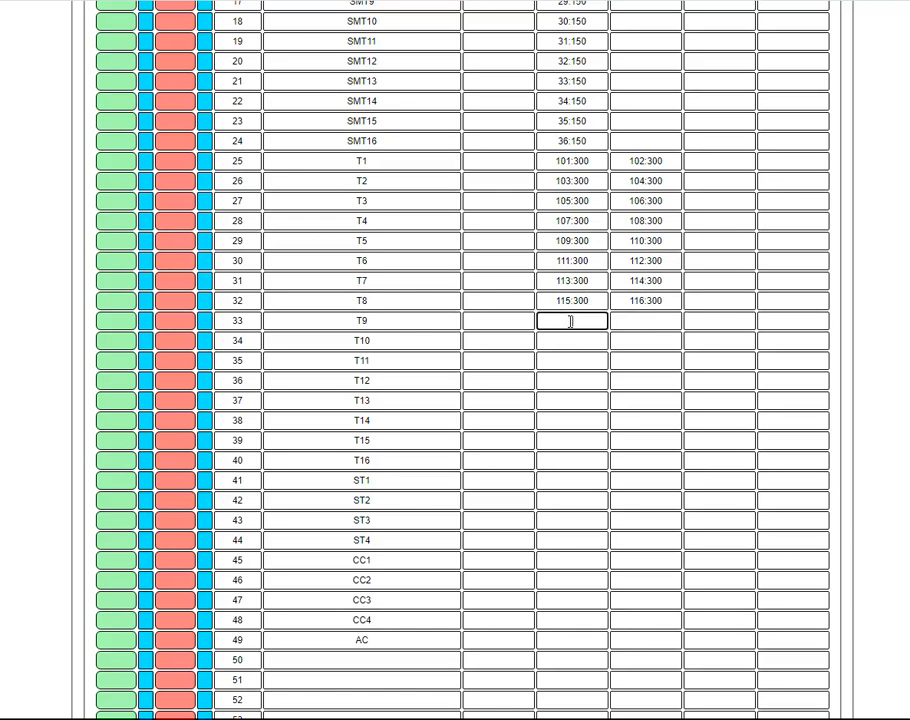
{"action": "type", "text": "117:300"}
{"action": "left_click", "coordinate": [632, 318]}
{"action": "type", "text": "118:300"}
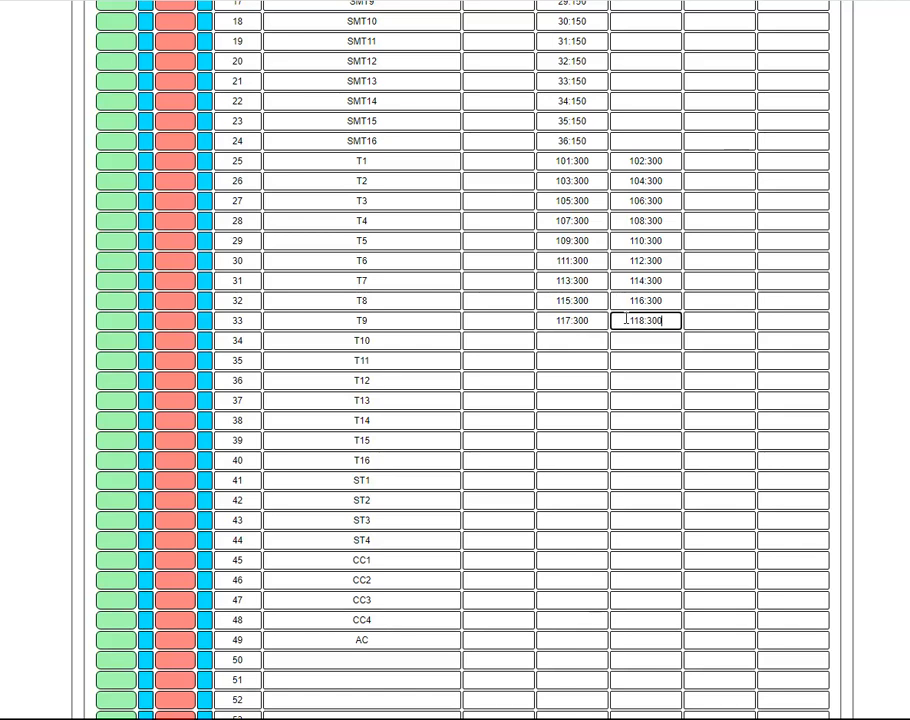
Step: Assign string T10 two universe and channel entries, 119:300 and 120:300
{"action": "left_click", "coordinate": [579, 337]}
{"action": "type", "text": "119"}
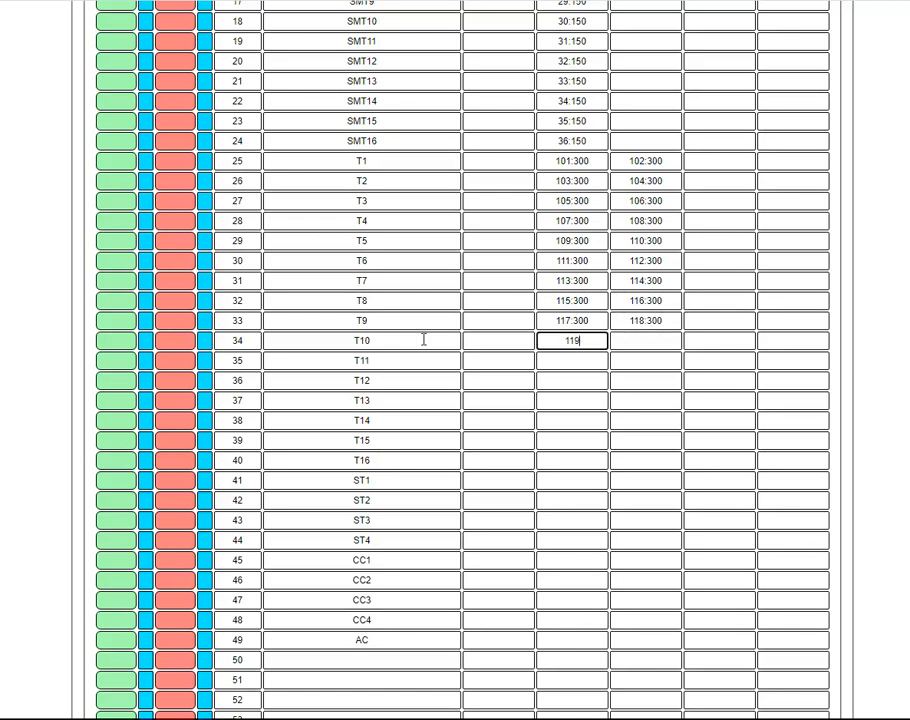
{"action": "type", "text": ":300"}
{"action": "left_click", "coordinate": [631, 340]}
{"action": "type", "text": "120:300"}
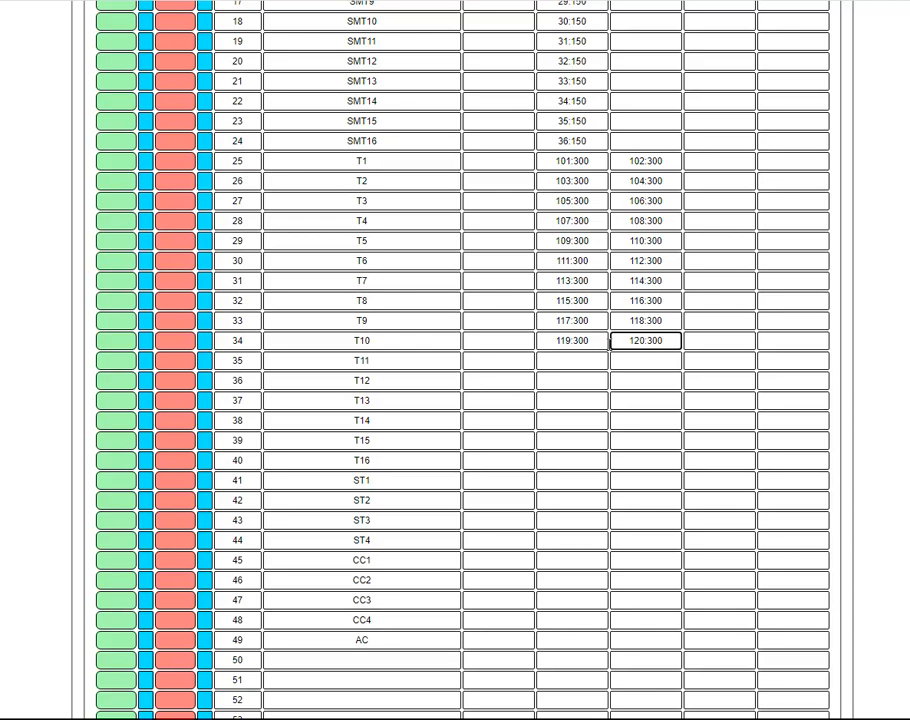
Step: Assign string T11 two universe and channel entries, 121:300 and 122:300
{"action": "left_click", "coordinate": [565, 360]}
{"action": "type", "text": "121:300"}
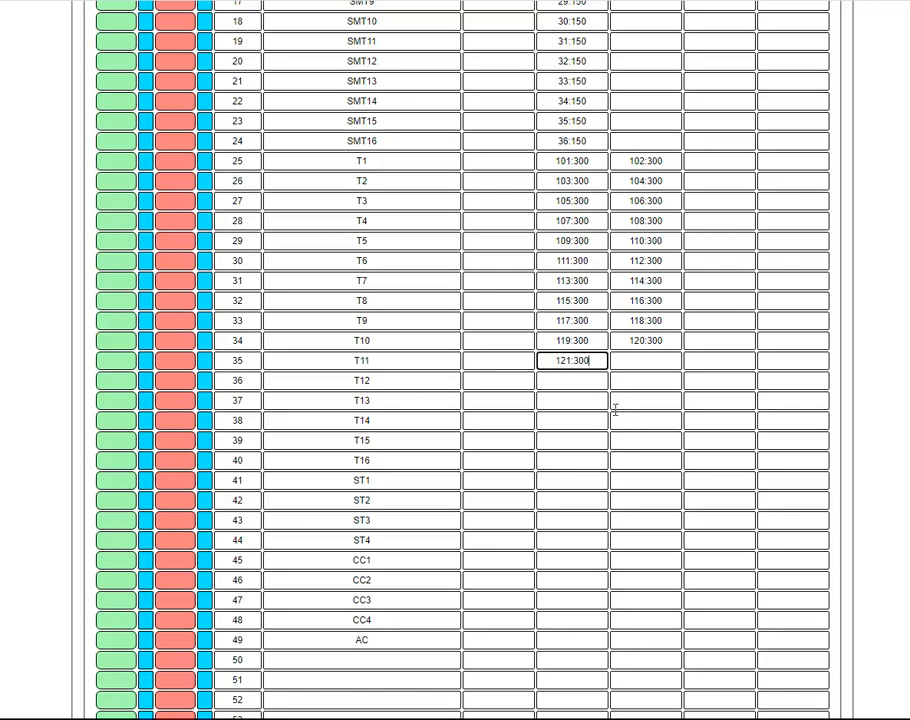
{"action": "left_click", "coordinate": [643, 361]}
{"action": "type", "text": "122:300"}
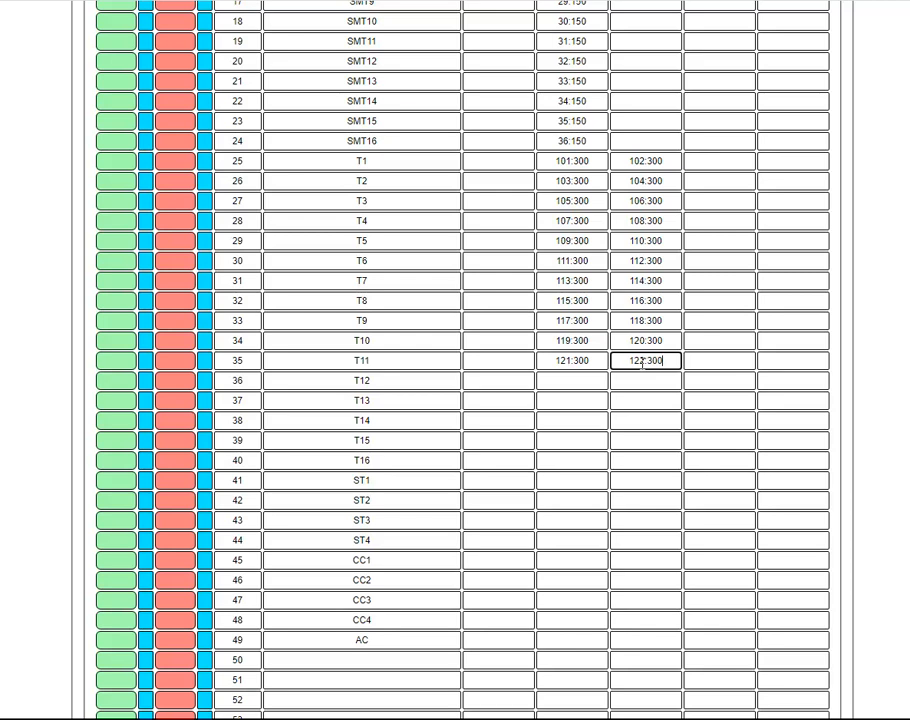
Step: Assign string T12 two universe and channel entries, 123:300 and 124:300
{"action": "left_click", "coordinate": [568, 380]}
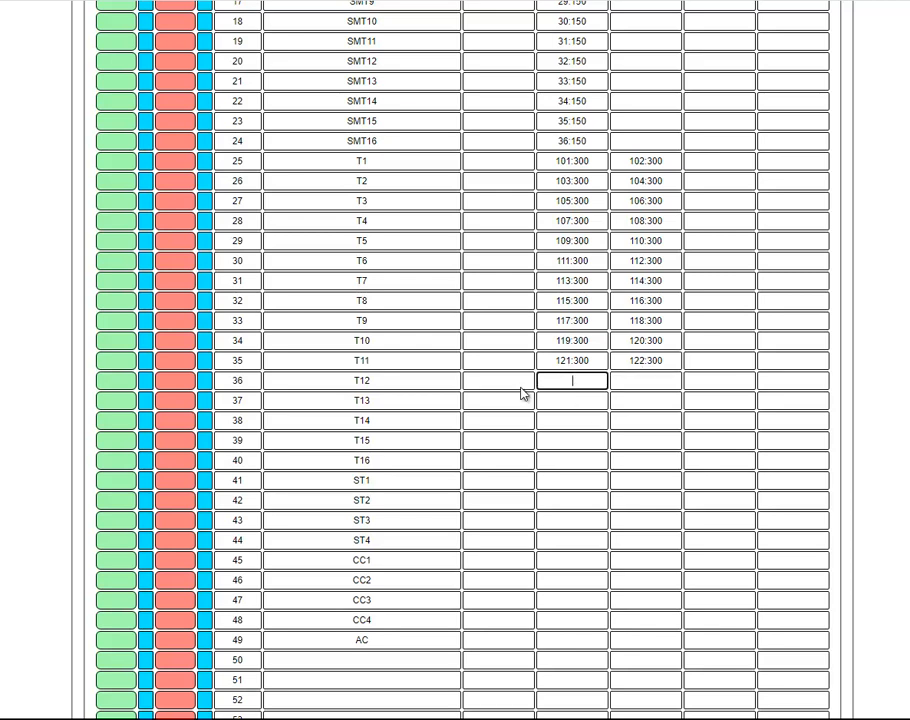
{"action": "type", "text": "123:300"}
{"action": "left_click", "coordinate": [629, 382]}
{"action": "type", "text": "12"}
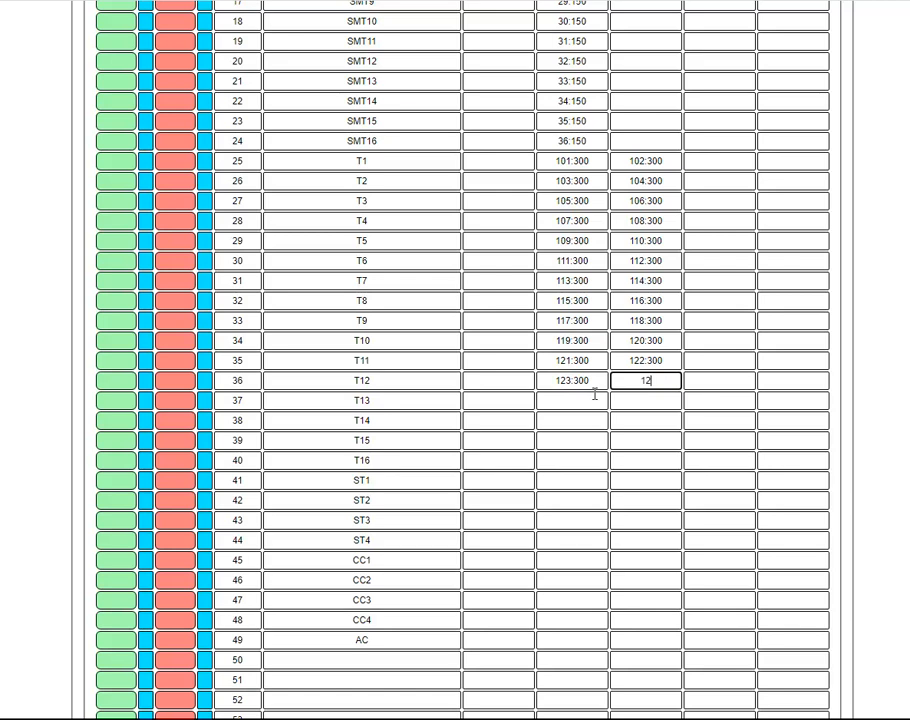
{"action": "type", "text": "4:300"}
Step: Assign string T13 two universe and channel entries, 125:300 and 126:300
{"action": "left_click", "coordinate": [575, 400]}
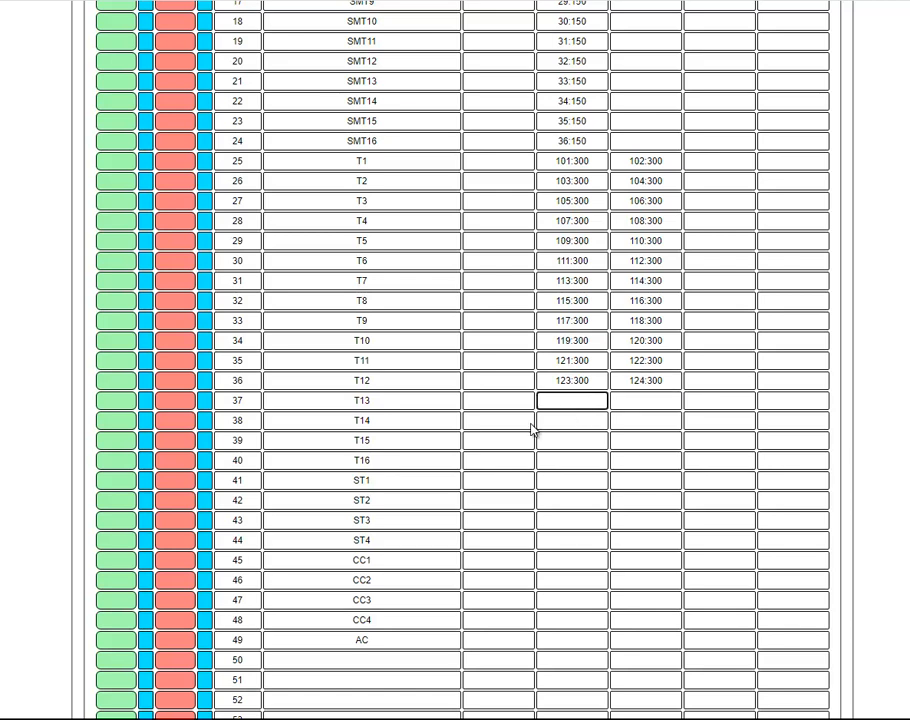
{"action": "type", "text": "125:300"}
{"action": "left_click", "coordinate": [632, 402]}
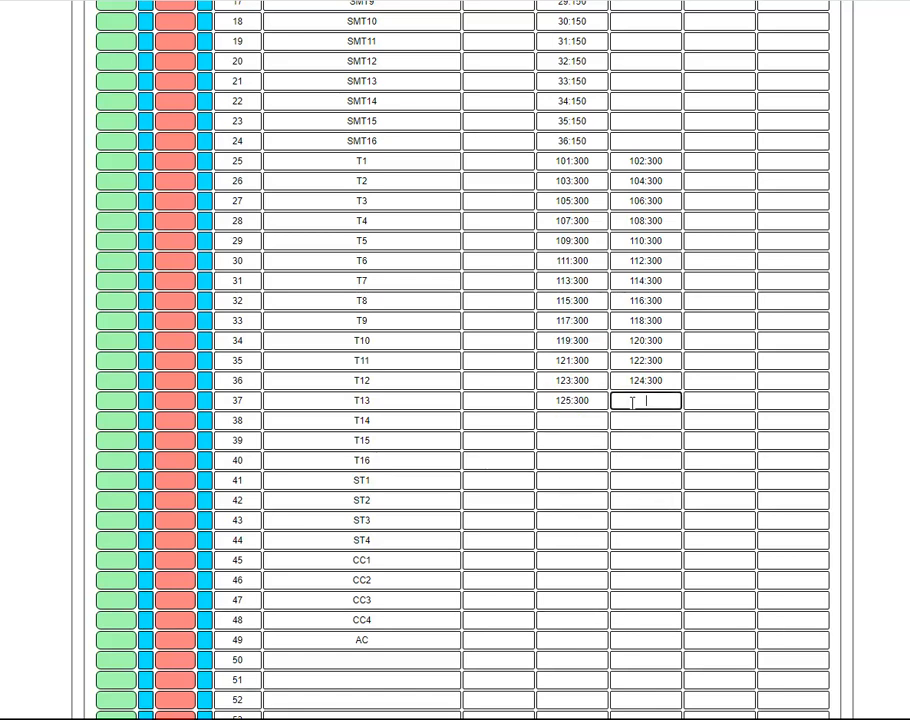
{"action": "type", "text": "126:300"}
Step: Assign string T14 two universe and channel entries, 127:300 and 128:300
{"action": "left_click", "coordinate": [583, 424]}
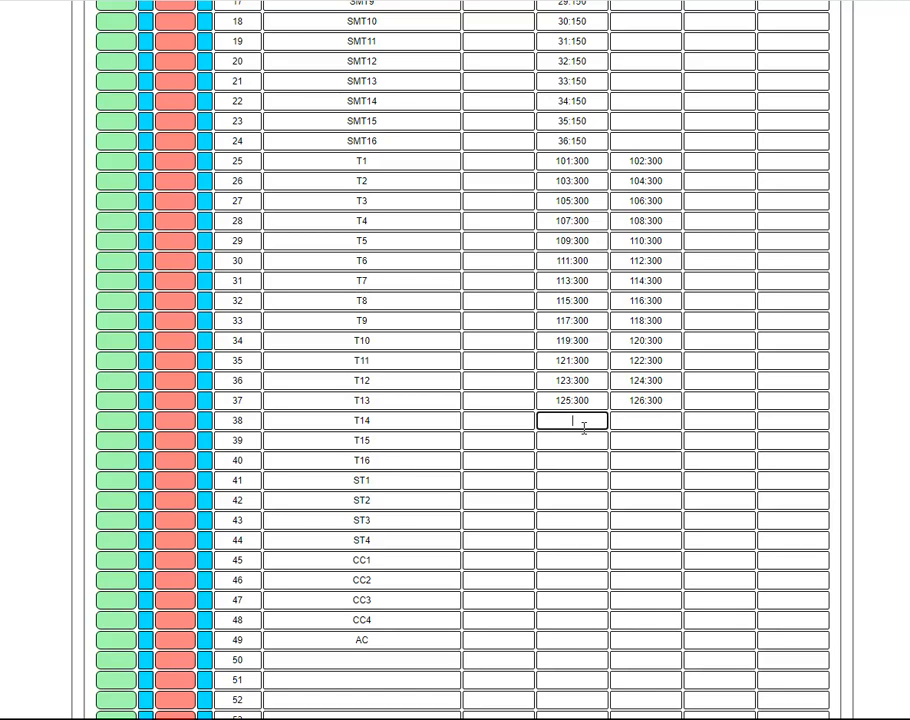
{"action": "type", "text": "127:300"}
{"action": "left_click", "coordinate": [642, 424]}
{"action": "type", "text": "128"}
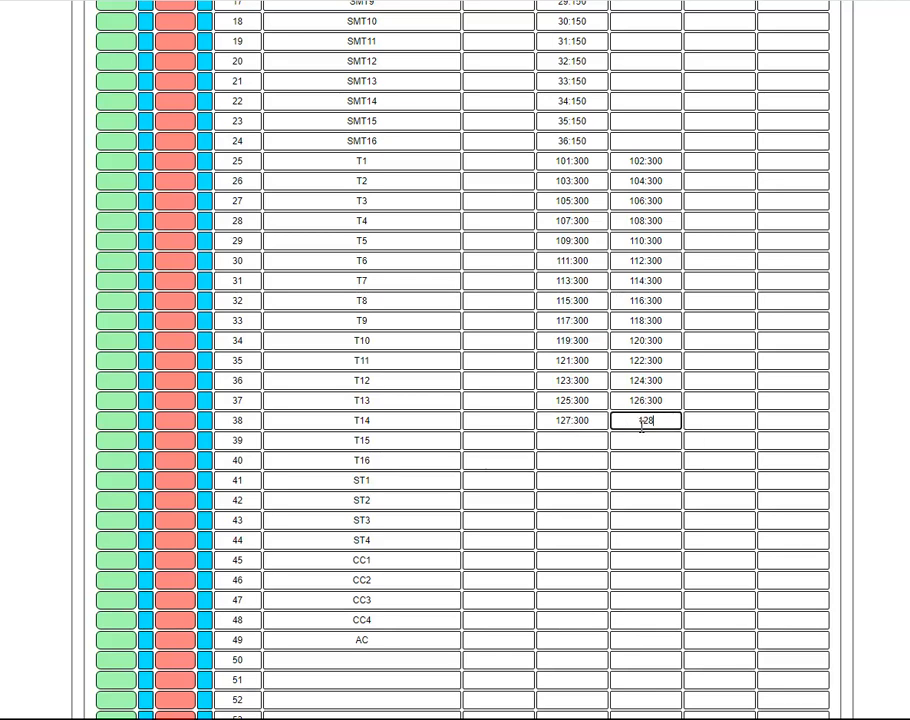
{"action": "type", "text": ":300"}
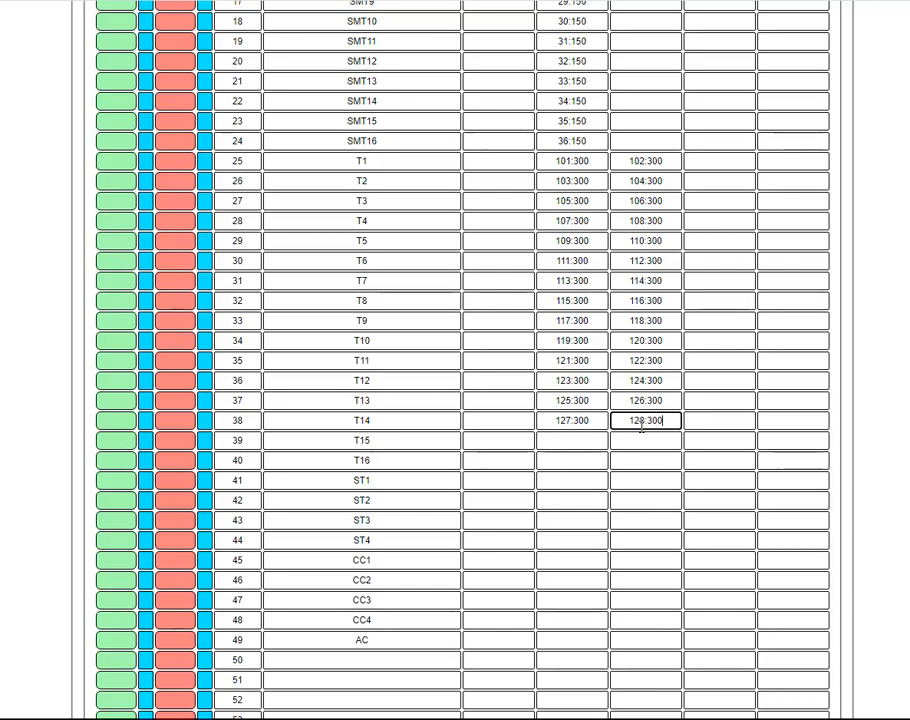
Step: Assign string T15 two universe and channel entries, 129:300 and 130:300
{"action": "left_click", "coordinate": [574, 442]}
{"action": "type", "text": "129"}
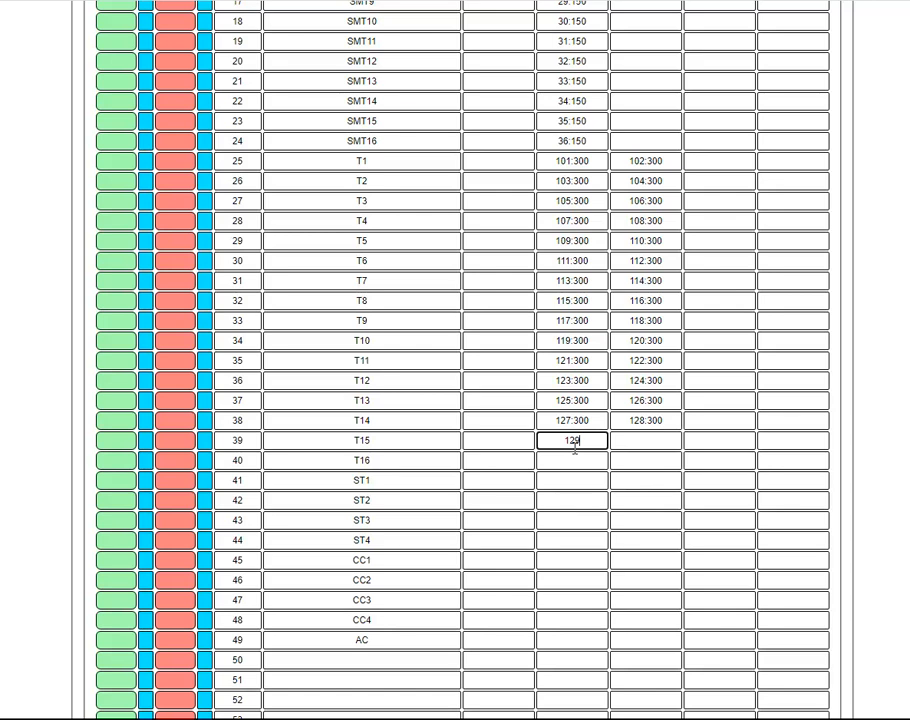
{"action": "type", "text": ":300"}
{"action": "left_click", "coordinate": [636, 441]}
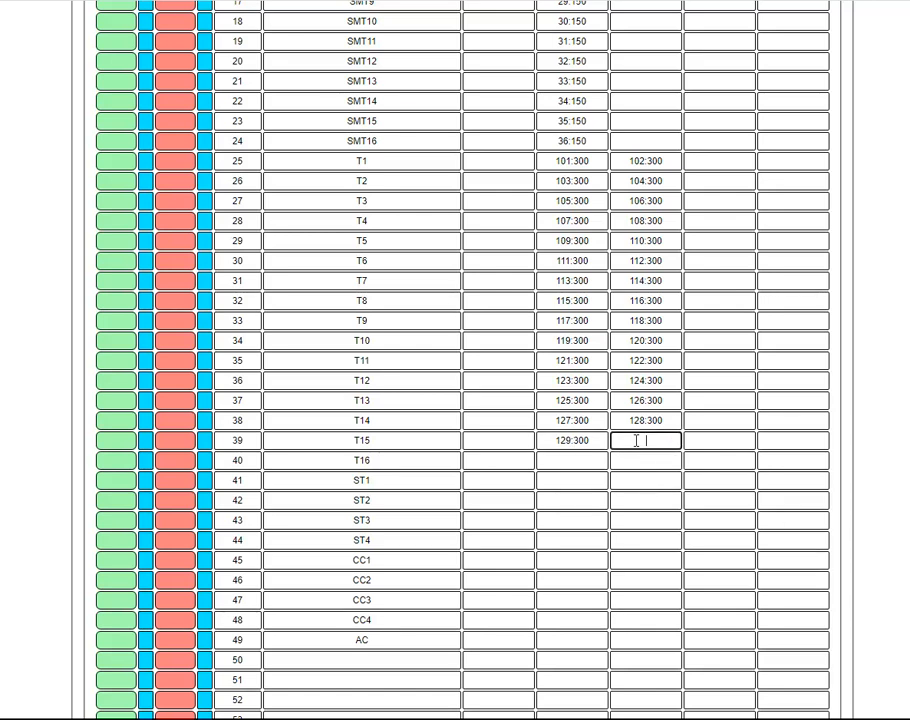
{"action": "type", "text": "130:300"}
Step: Assign string T16 two universe and channel entries, 131:300 and 132:300
{"action": "left_click", "coordinate": [573, 461]}
{"action": "type", "text": "131:300"}
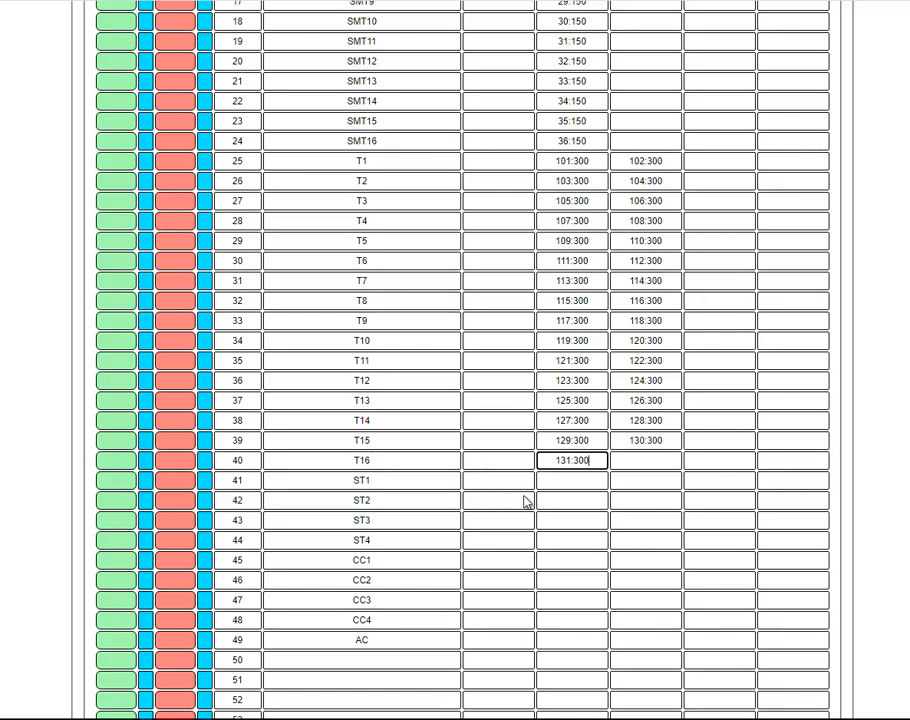
{"action": "left_click", "coordinate": [633, 461]}
{"action": "type", "text": "1"}
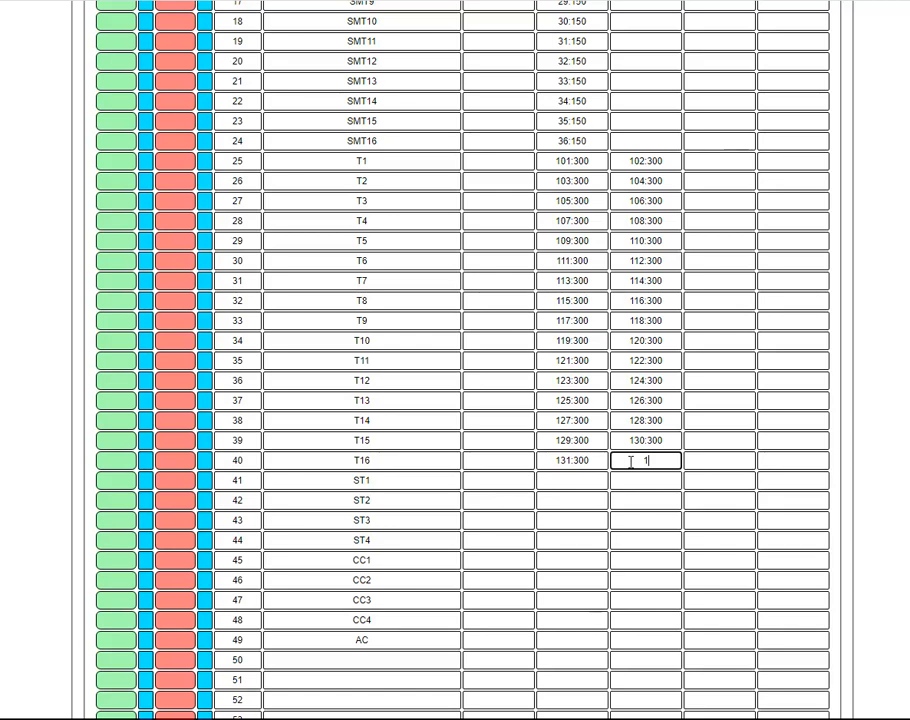
{"action": "type", "text": "32:300"}
{"action": "left_click", "coordinate": [587, 484]}
{"action": "type", "text": "13"}
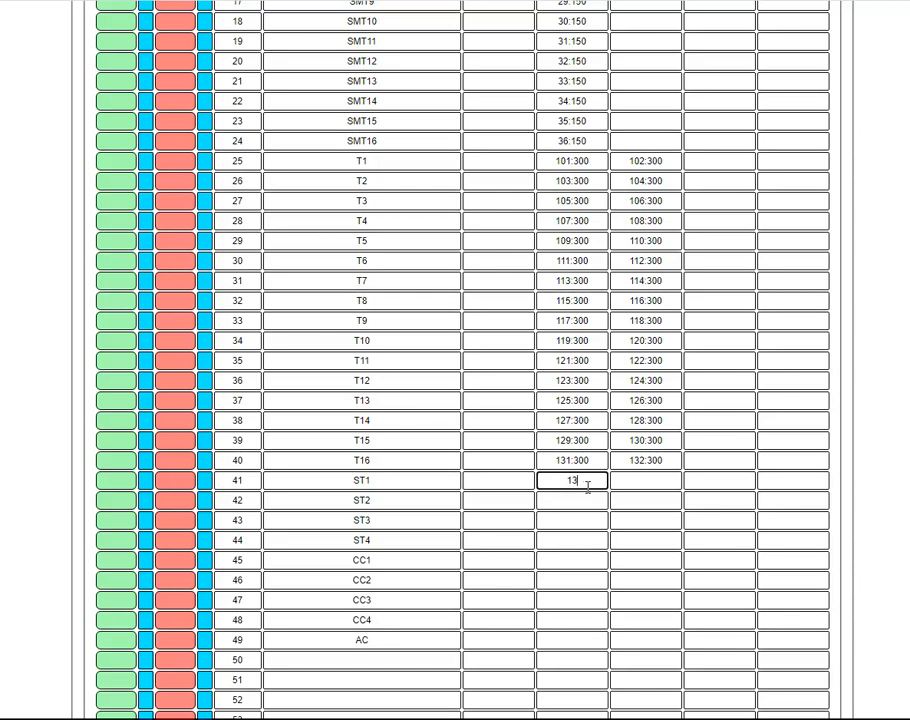
{"action": "type", "text": "3:300"}
{"action": "left_click", "coordinate": [643, 482]}
{"action": "type", "text": "134:300"}
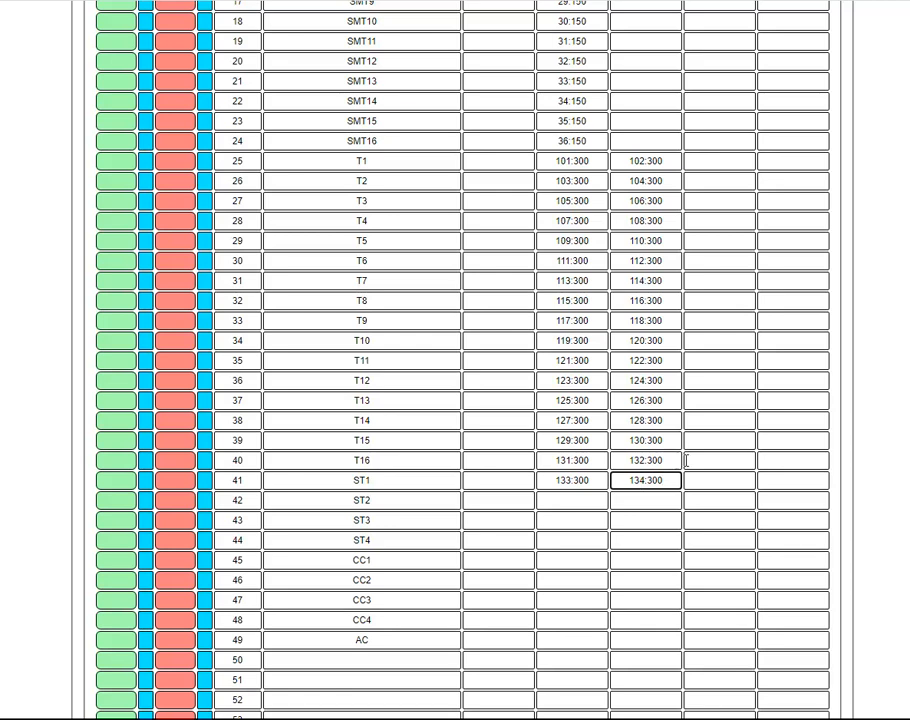
{"action": "key", "text": "ctrl+a"}
{"action": "key", "text": "BackSpace"}
{"action": "left_click", "coordinate": [599, 480]}
{"action": "key", "text": "ctrl+a"}
{"action": "key", "text": "BackSpace"}
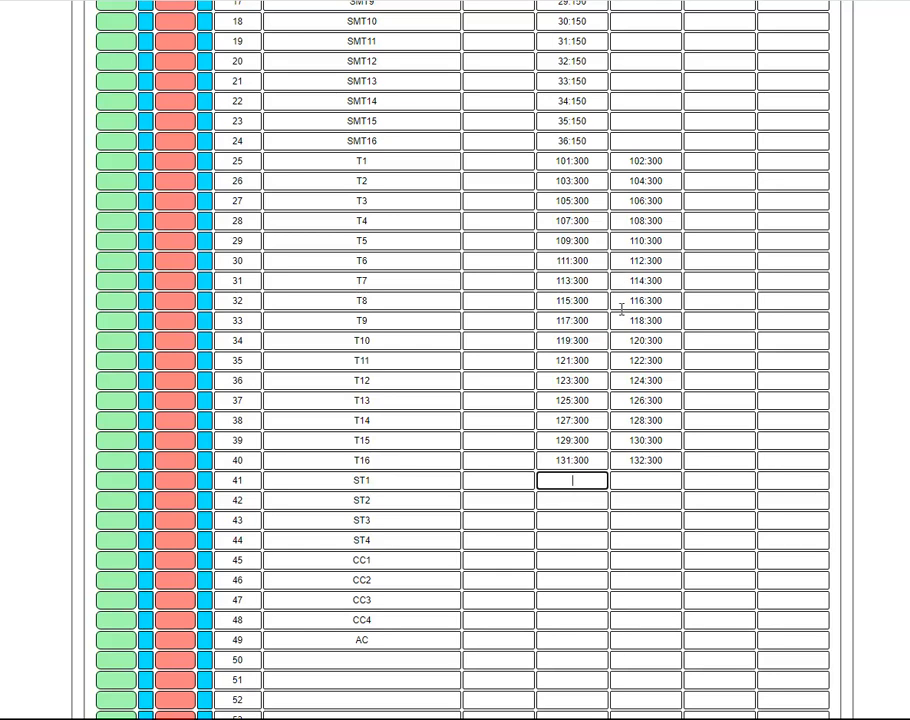
Step: Assign strings ST1 to ST4 one universe and channel entry each: 201:150, 202:150, 203:150 and 204:150
{"action": "scroll", "coordinate": [542, 350], "scroll_direction": "down", "scroll_amount": 3}
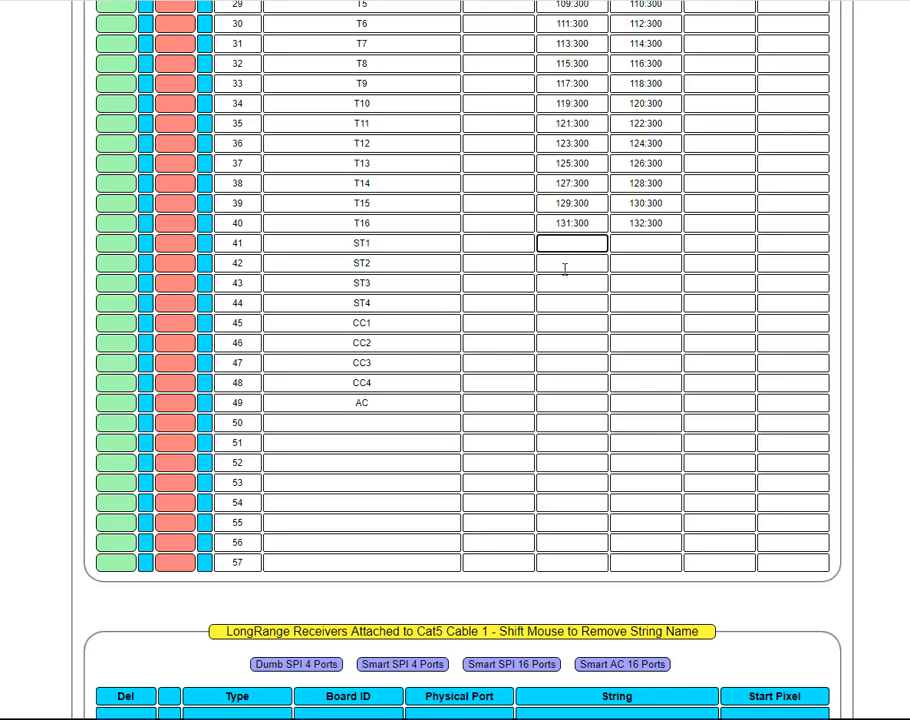
{"action": "type", "text": "201:150"}
{"action": "left_click", "coordinate": [556, 262]}
{"action": "type", "text": "202"}
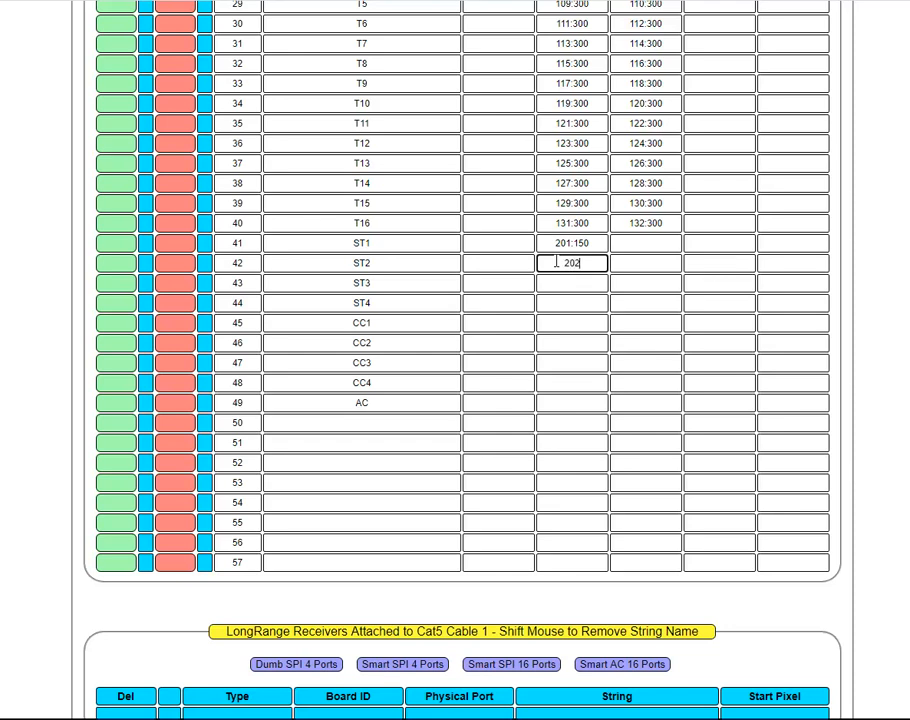
{"action": "type", "text": ":150"}
{"action": "left_click", "coordinate": [570, 286]}
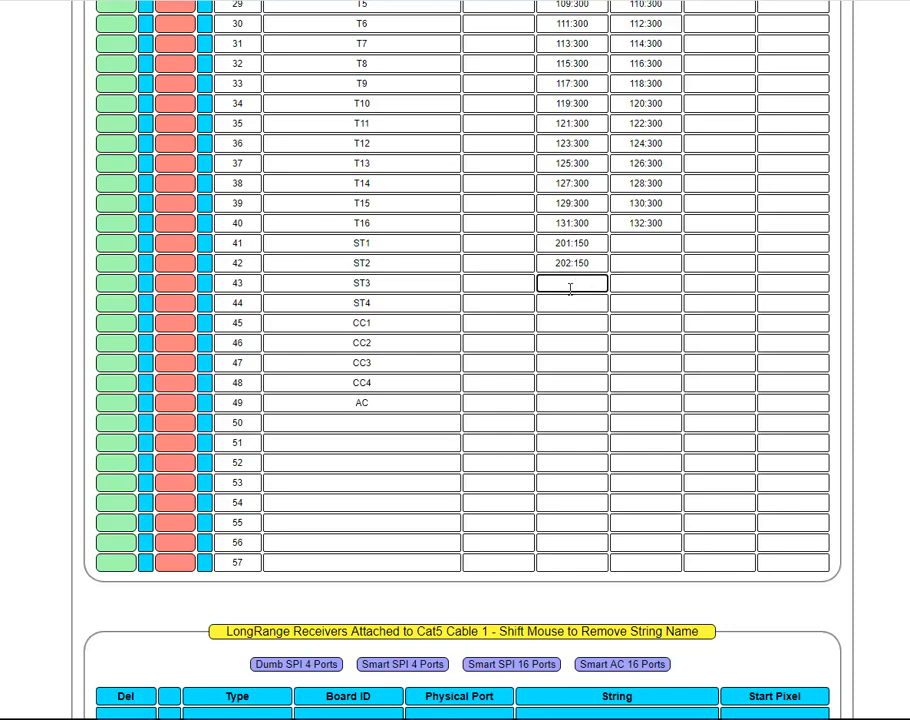
{"action": "type", "text": "203:150"}
{"action": "left_click", "coordinate": [569, 303]}
{"action": "type", "text": "204:150"}
Step: Assign strings CC1 to CC4 one universe and channel entry each: 221:54, 222:54, 223:54 and 224:54
{"action": "left_click", "coordinate": [568, 326]}
{"action": "type", "text": "221:"}
{"action": "type", "text": "54"}
{"action": "left_click", "coordinate": [572, 341]}
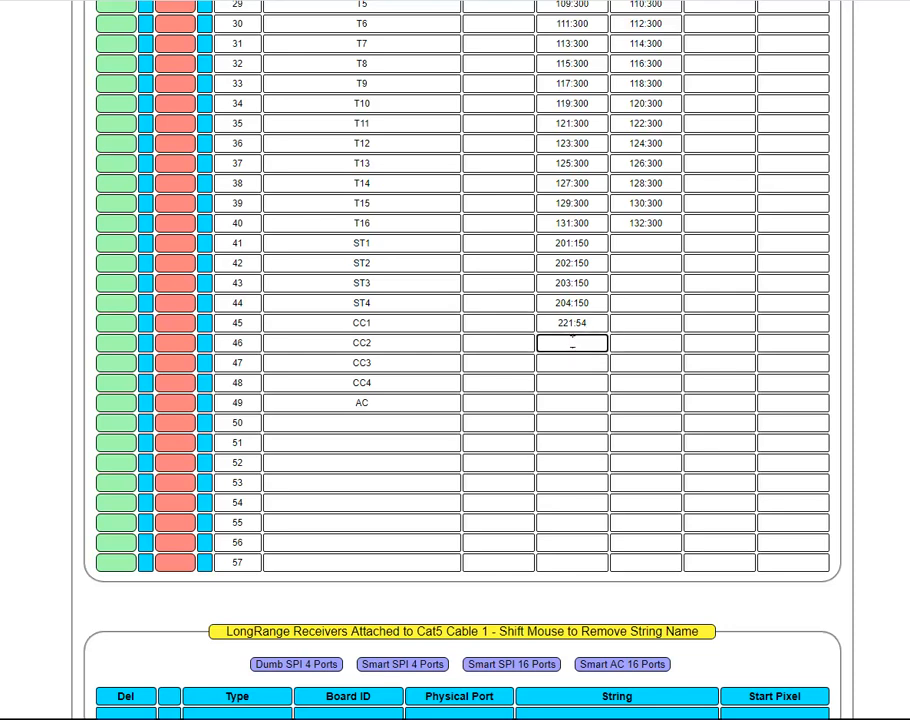
{"action": "type", "text": "222:54"}
{"action": "left_click", "coordinate": [574, 361]}
{"action": "type", "text": "223"}
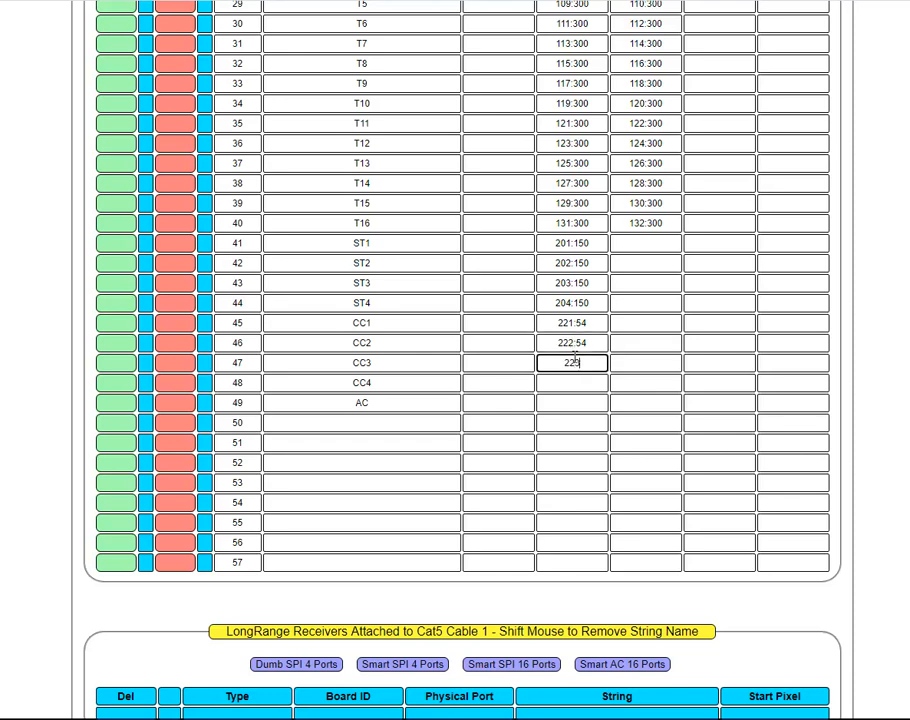
{"action": "type", "text": ":54"}
{"action": "left_click", "coordinate": [575, 385]}
{"action": "type", "text": "224:54"}
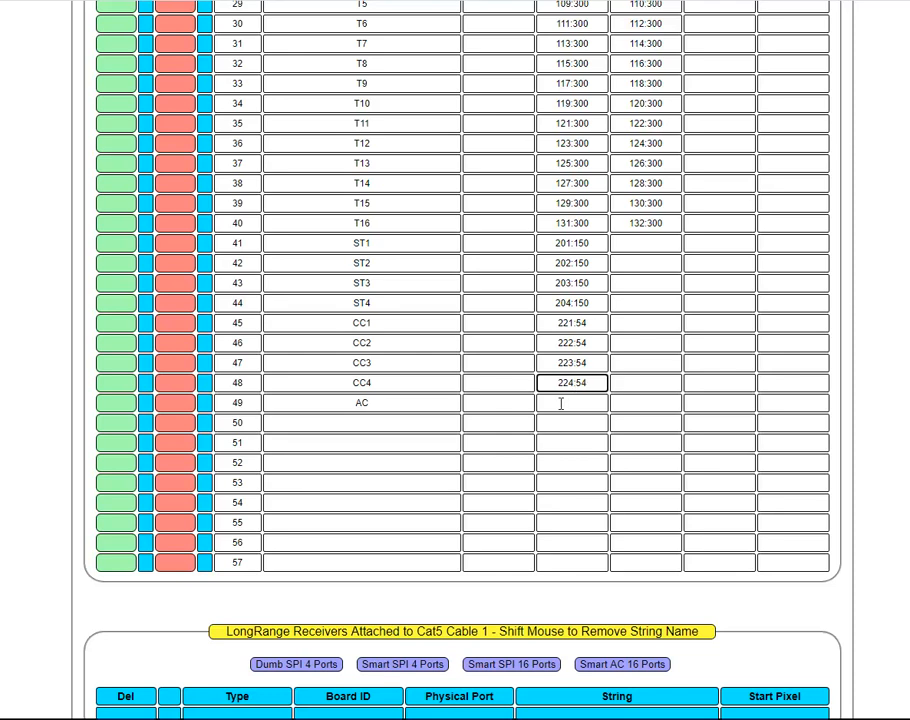
Step: Assign string AC the universe and channel entry 231:18
{"action": "left_click", "coordinate": [570, 402]}
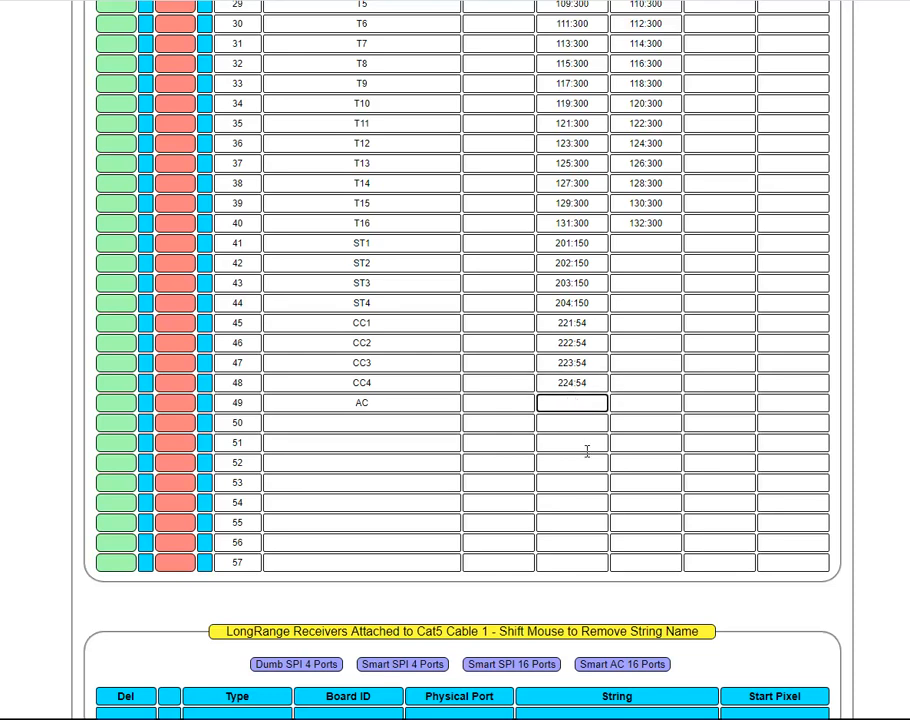
{"action": "type", "text": "231:6"}
{"action": "key", "text": "BackSpace"}
{"action": "type", "text": "18"}
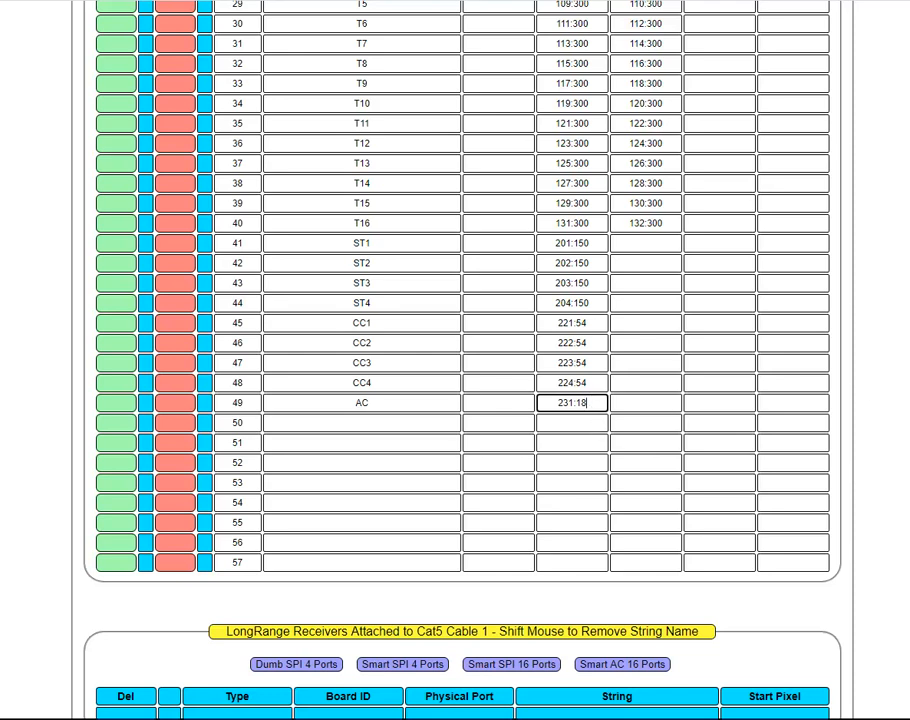
Step: Save the controller design under the specified name Christmas_20
{"action": "scroll", "coordinate": [455, 360], "scroll_direction": "up", "scroll_amount": 7}
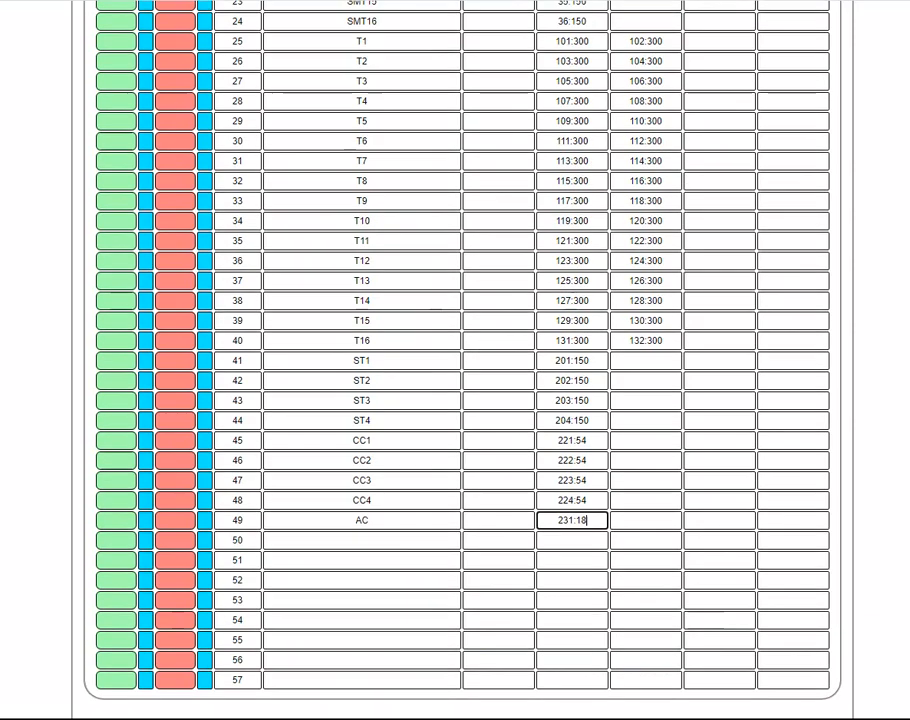
{"action": "scroll", "coordinate": [455, 360], "scroll_direction": "up", "scroll_amount": 5}
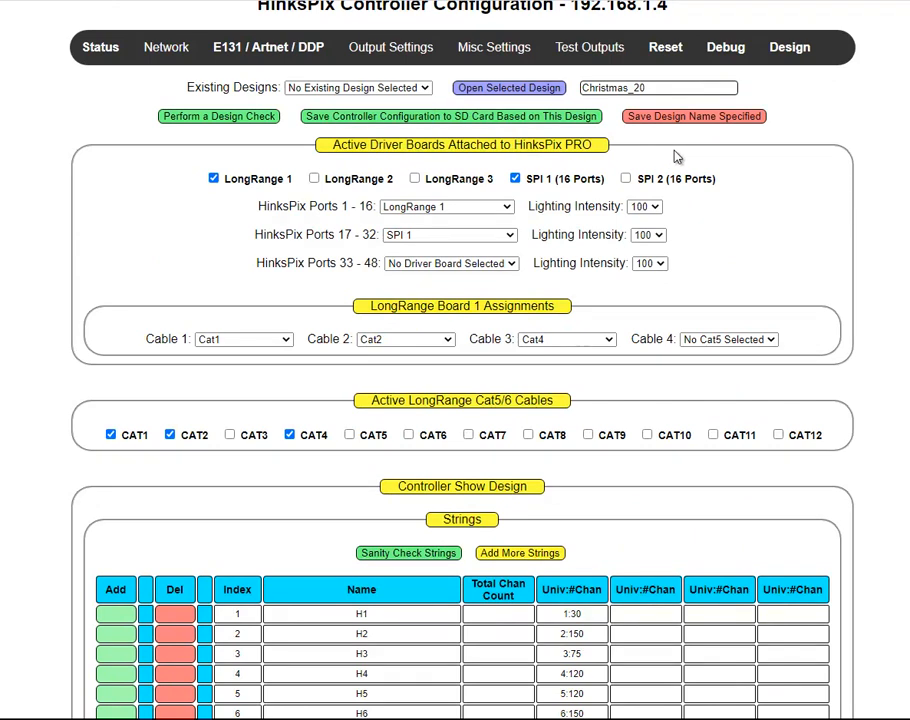
{"action": "left_click", "coordinate": [680, 122]}
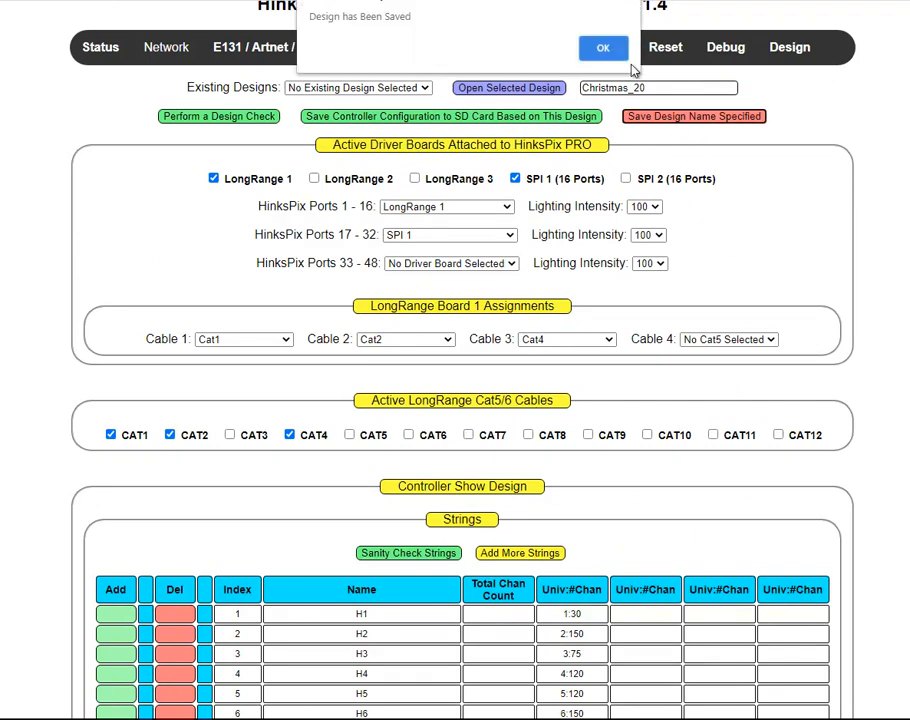
Step: Dismiss the save message and examine the string table, the LongRange receiver sections for Cat5 cables 1, 2 and 4, and the SPI Board 1 ports
{"action": "left_click", "coordinate": [604, 48]}
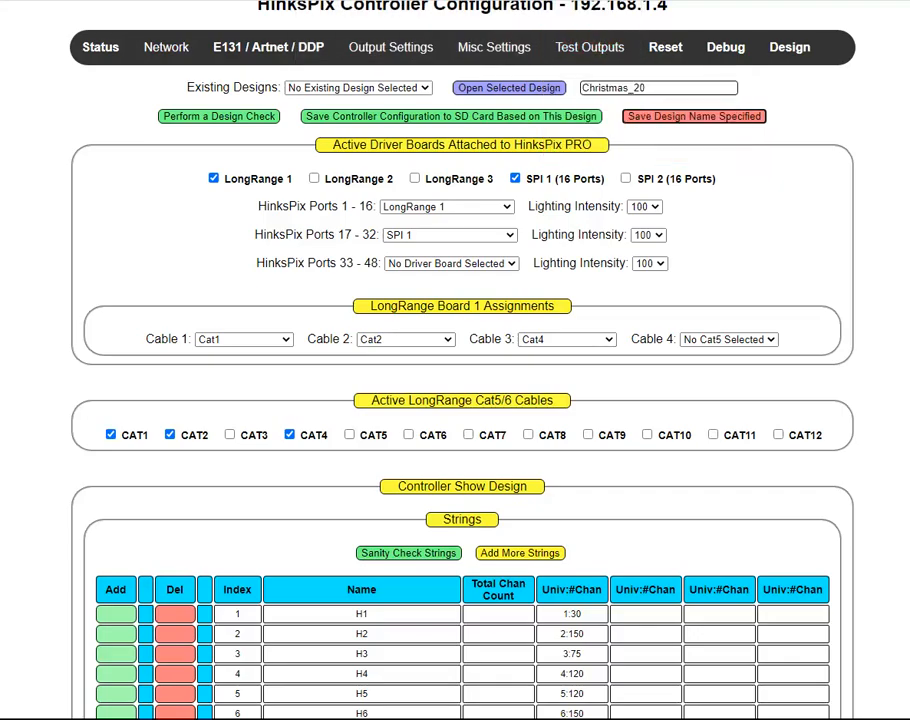
{"action": "scroll", "coordinate": [455, 400], "scroll_direction": "down", "scroll_amount": 6}
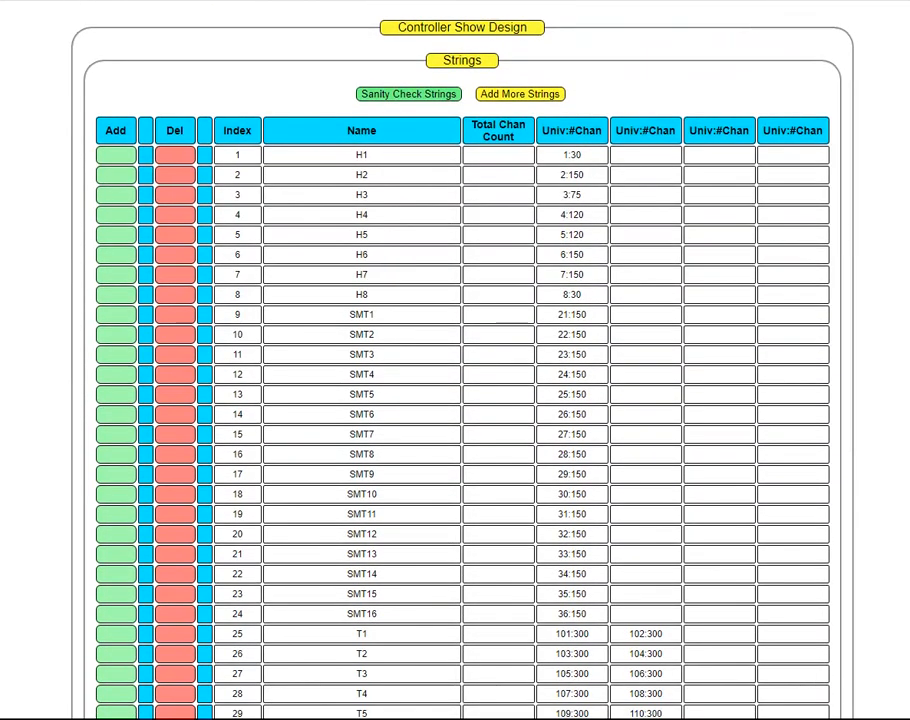
{"action": "scroll", "coordinate": [455, 400], "scroll_direction": "down", "scroll_amount": 10}
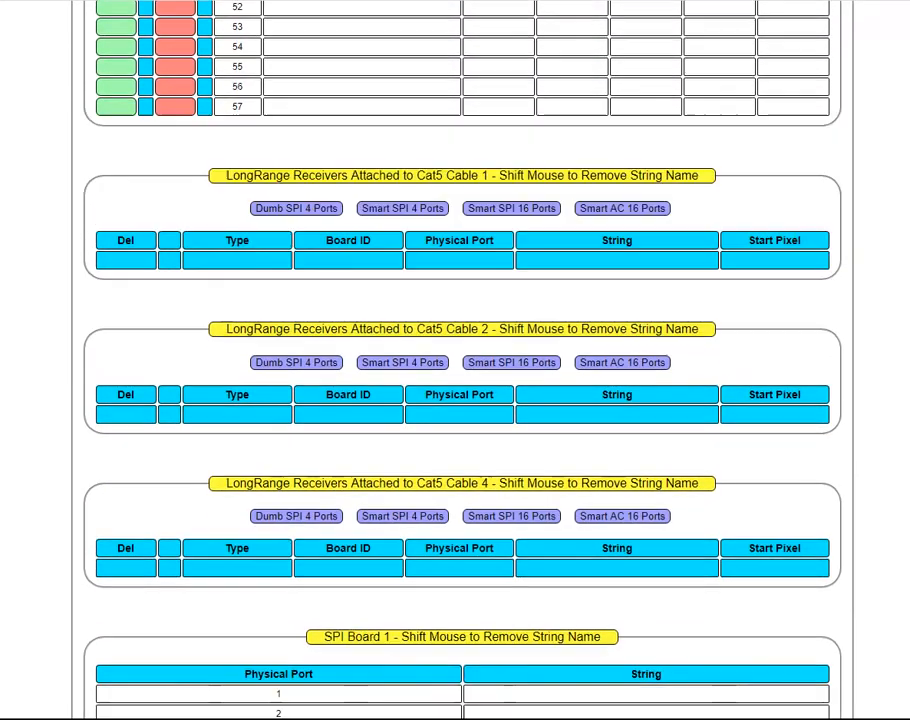
{"action": "scroll", "coordinate": [455, 360], "scroll_direction": "down", "scroll_amount": 3}
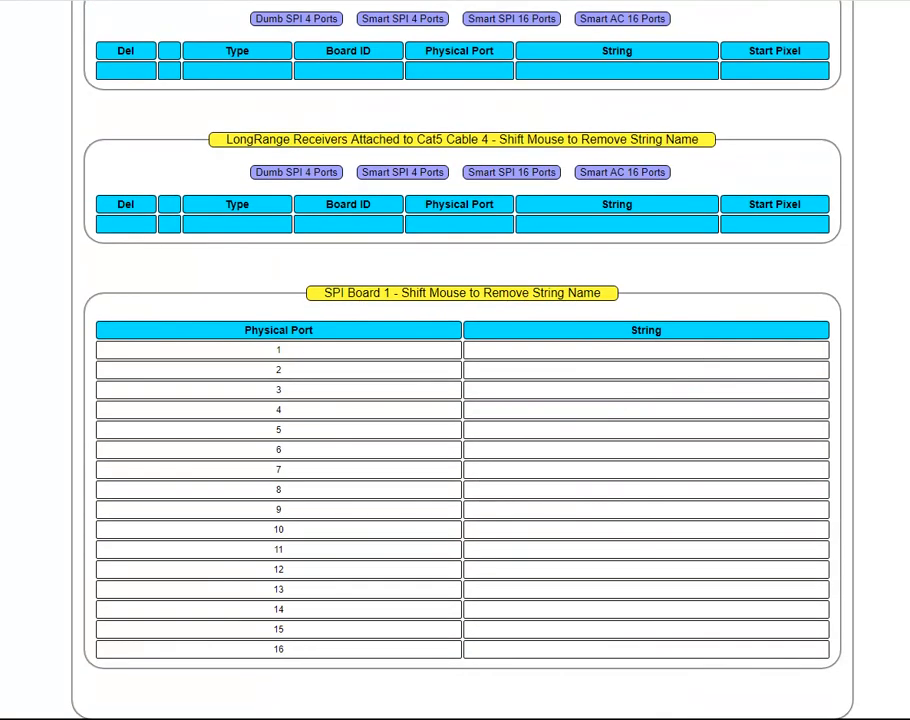
{"action": "scroll", "coordinate": [455, 360], "scroll_direction": "up", "scroll_amount": 1}
{"action": "scroll", "coordinate": [455, 360], "scroll_direction": "up", "scroll_amount": 2}
{"action": "scroll", "coordinate": [455, 360], "scroll_direction": "down", "scroll_amount": 3}
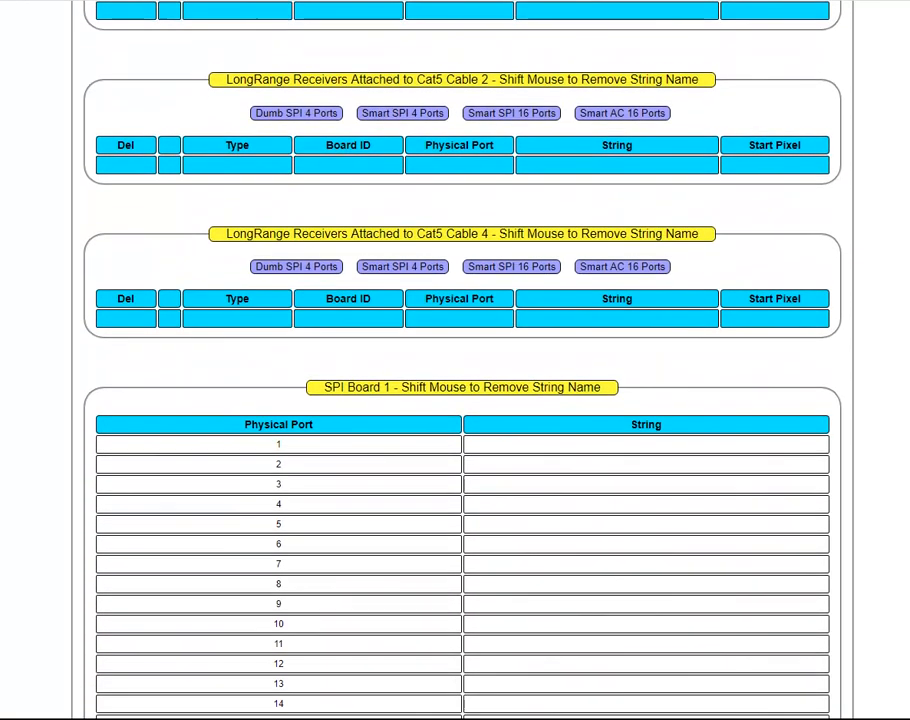
{"action": "scroll", "coordinate": [455, 360], "scroll_direction": "up", "scroll_amount": 2}
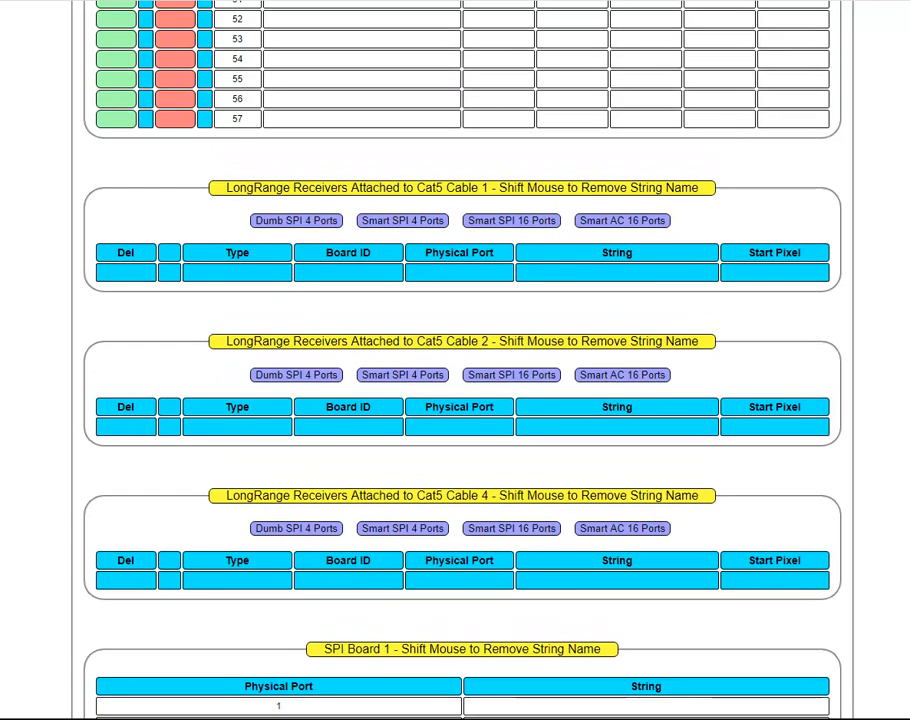
{"action": "scroll", "coordinate": [455, 360], "scroll_direction": "up", "scroll_amount": 1}
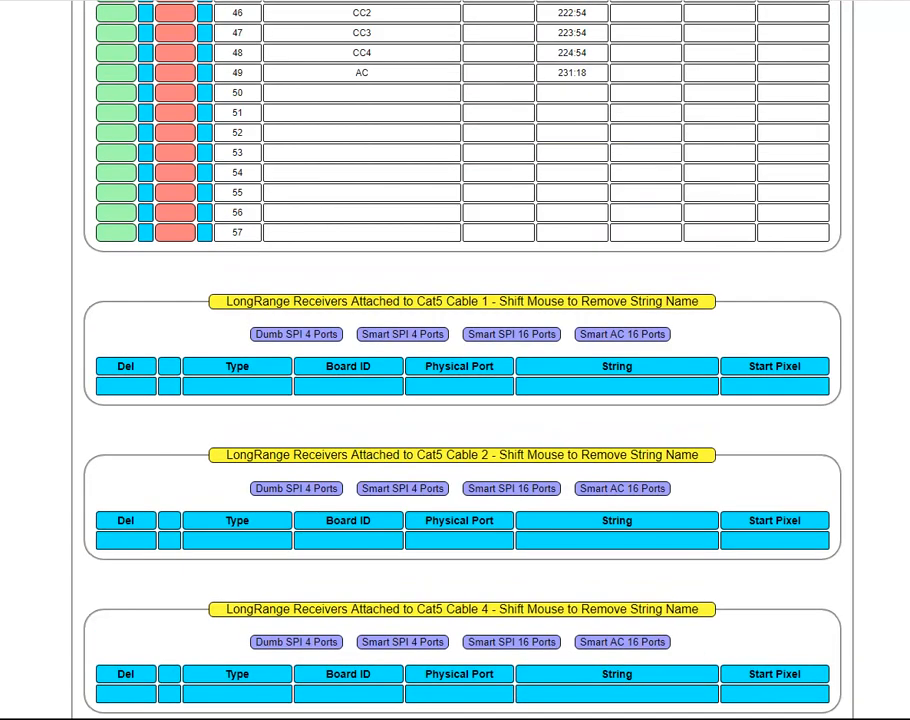
{"action": "scroll", "coordinate": [455, 360], "scroll_direction": "up", "scroll_amount": 2}
{"action": "scroll", "coordinate": [455, 360], "scroll_direction": "down", "scroll_amount": 1}
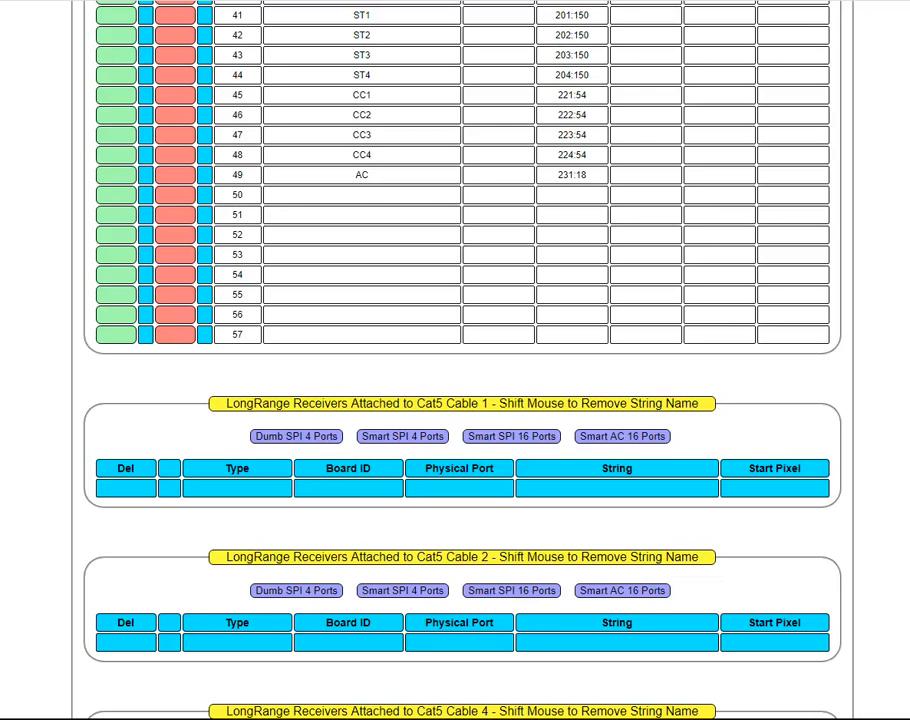
{"action": "scroll", "coordinate": [330, 227], "scroll_direction": "up", "scroll_amount": 1}
Step: Add two Smart SPI 4 Ports receivers to Cat5 Cable 1 and set the second receiver's board ID to 1
{"action": "scroll", "coordinate": [330, 227], "scroll_direction": "down", "scroll_amount": 3}
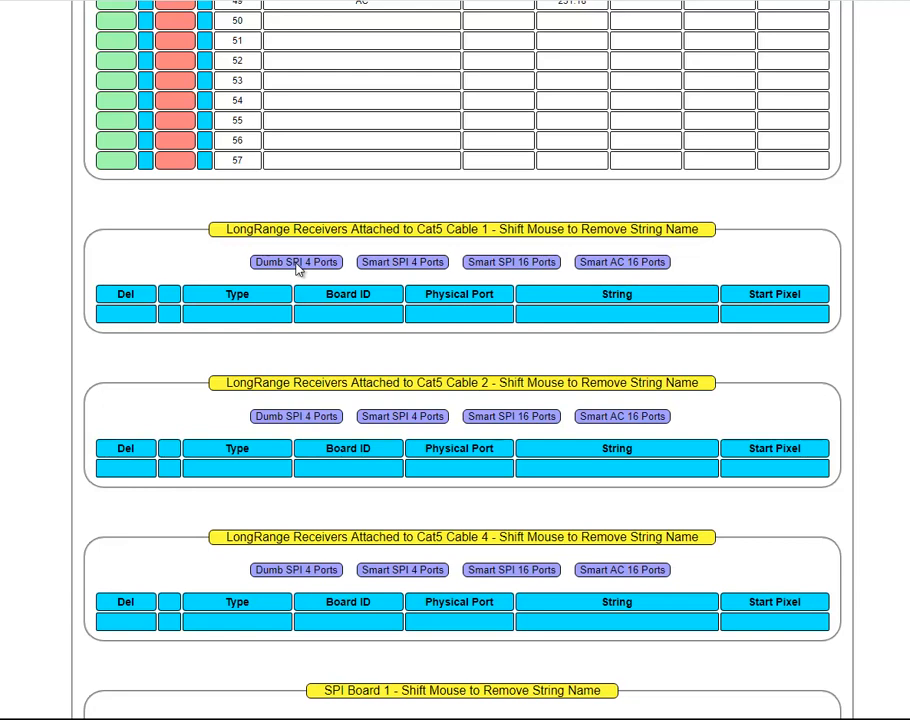
{"action": "left_click", "coordinate": [418, 264]}
{"action": "left_click", "coordinate": [418, 264]}
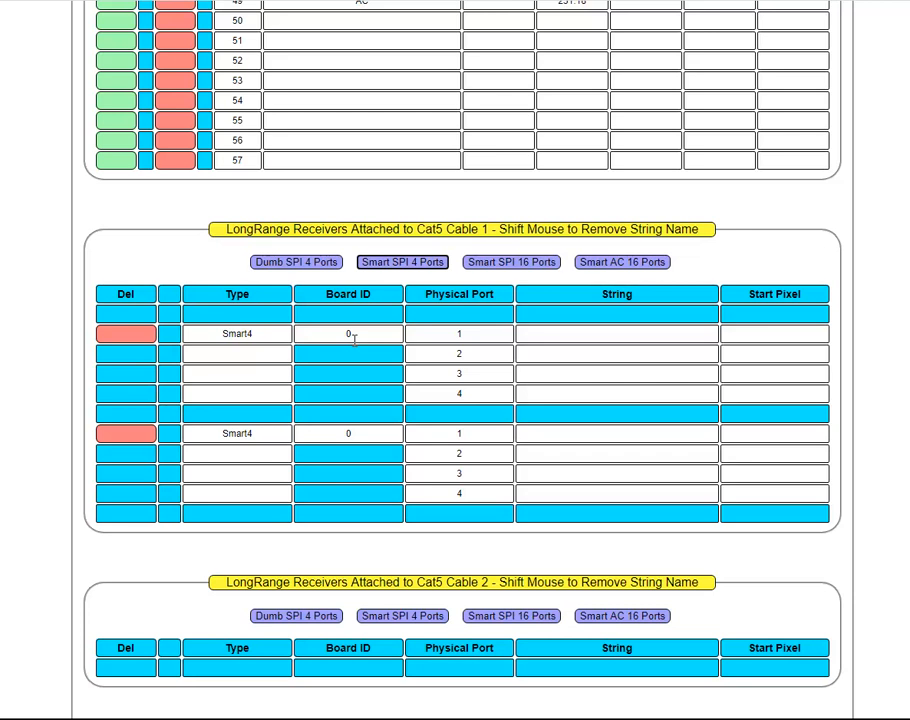
{"action": "double_click", "coordinate": [348, 433]}
{"action": "type", "text": "1"}
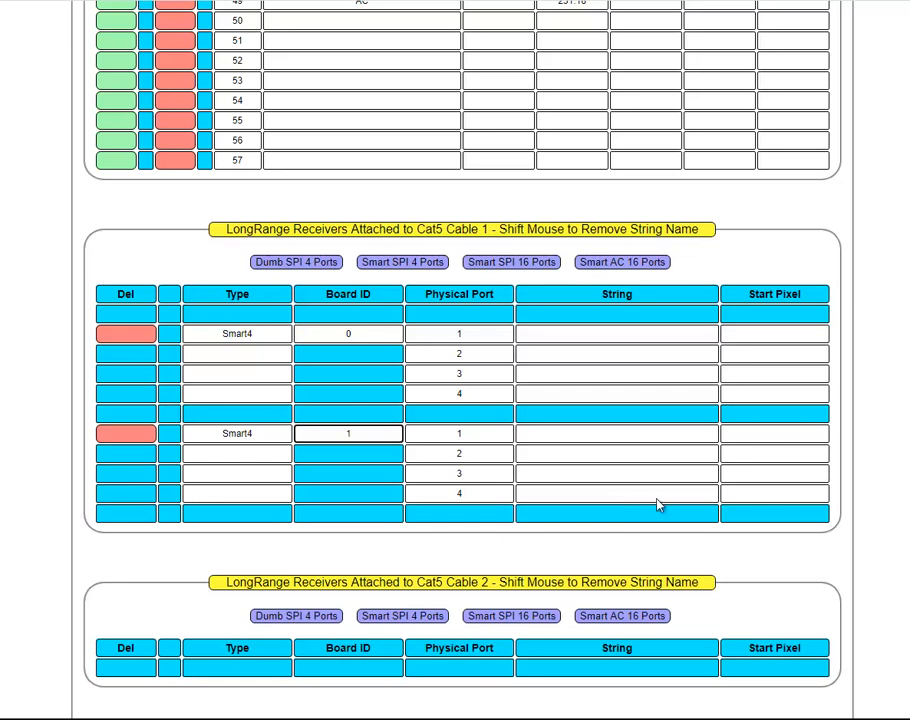
Step: Assign string H1 to port 1 and string H2 to port 2 of receiver board 0 on Cat5 Cable 1
{"action": "left_click", "coordinate": [612, 341]}
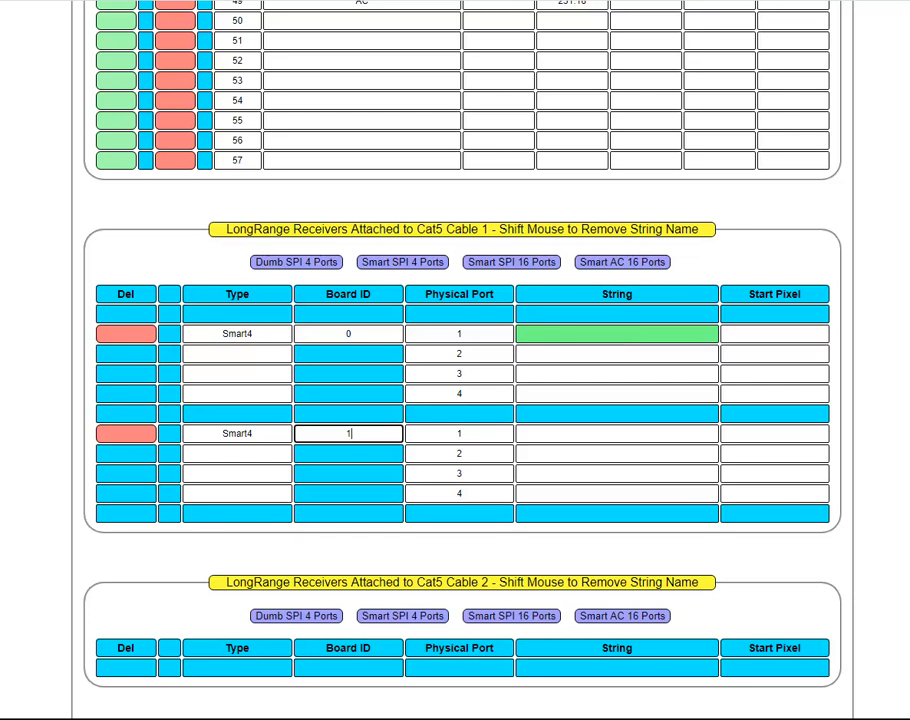
{"action": "scroll", "coordinate": [455, 360], "scroll_direction": "up", "scroll_amount": 10}
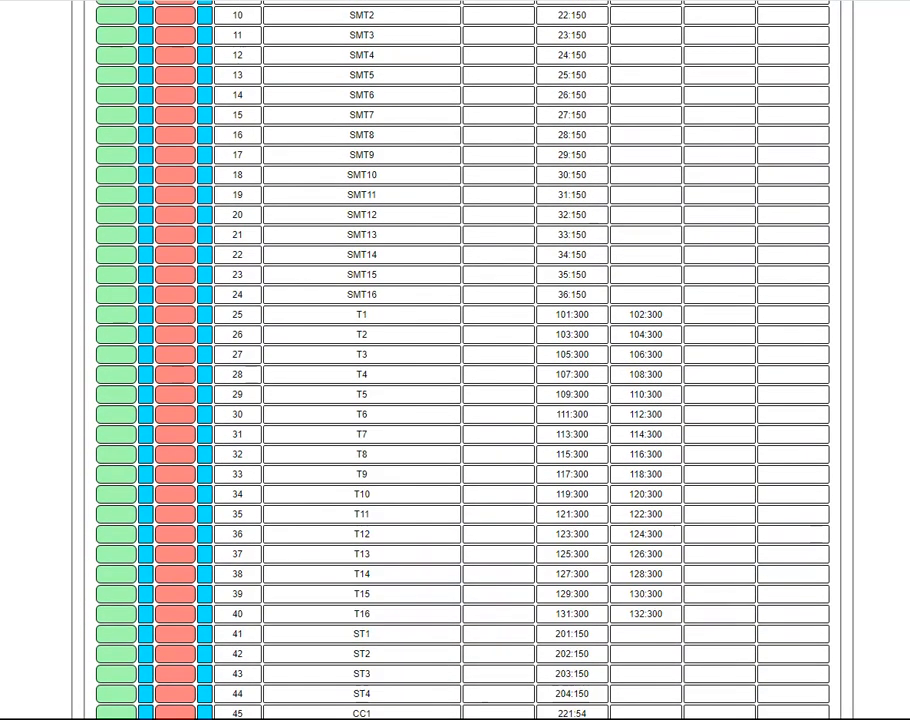
{"action": "scroll", "coordinate": [455, 360], "scroll_direction": "up", "scroll_amount": 2}
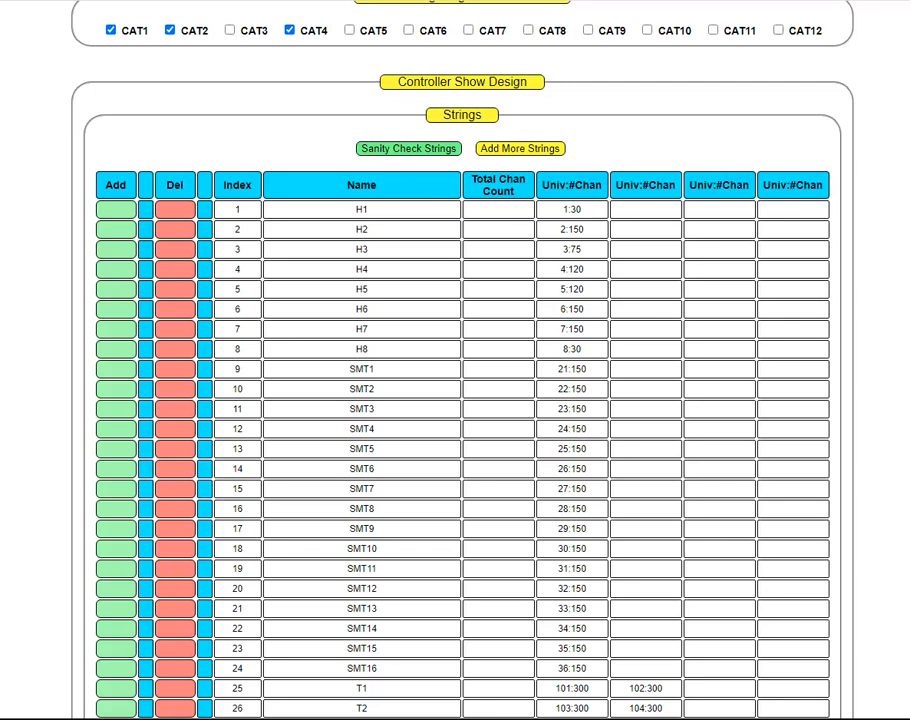
{"action": "scroll", "coordinate": [455, 360], "scroll_direction": "down", "scroll_amount": 9}
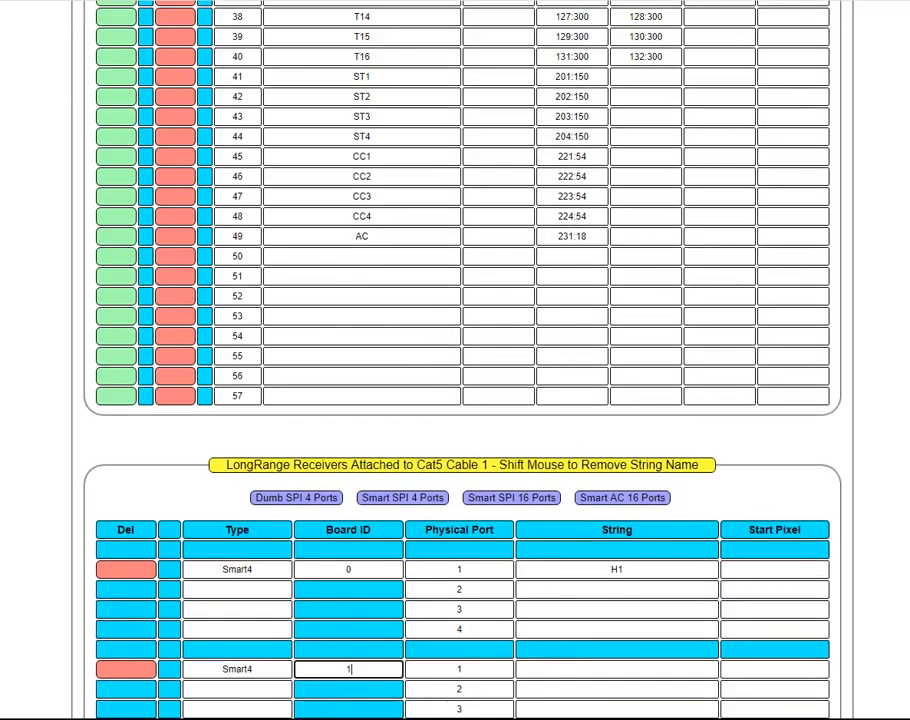
{"action": "scroll", "coordinate": [701, 697], "scroll_direction": "down", "scroll_amount": 1}
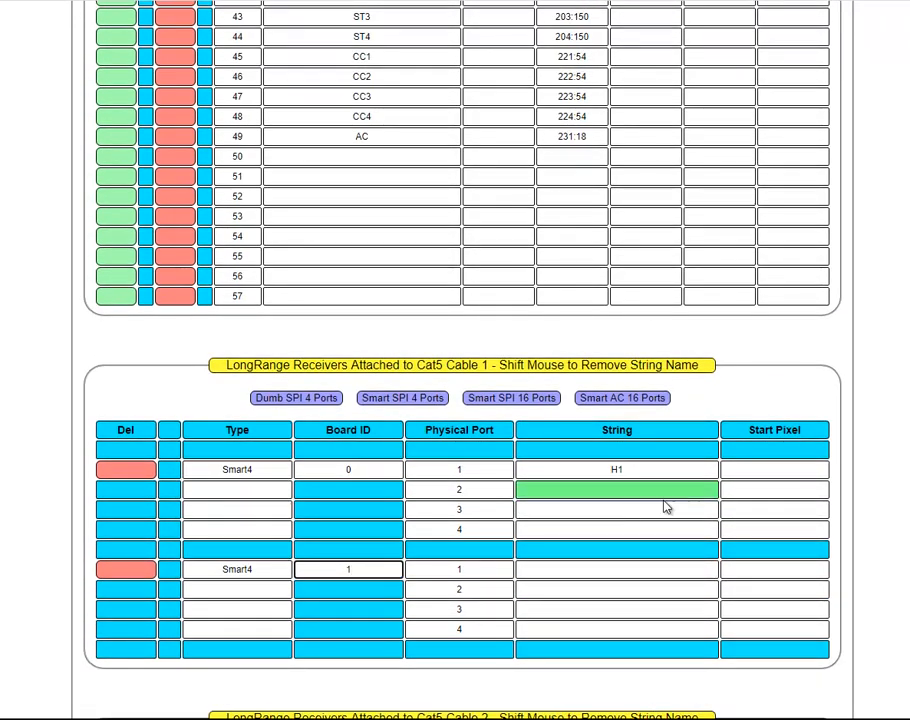
{"action": "scroll", "coordinate": [617, 490], "scroll_direction": "up", "scroll_amount": 15}
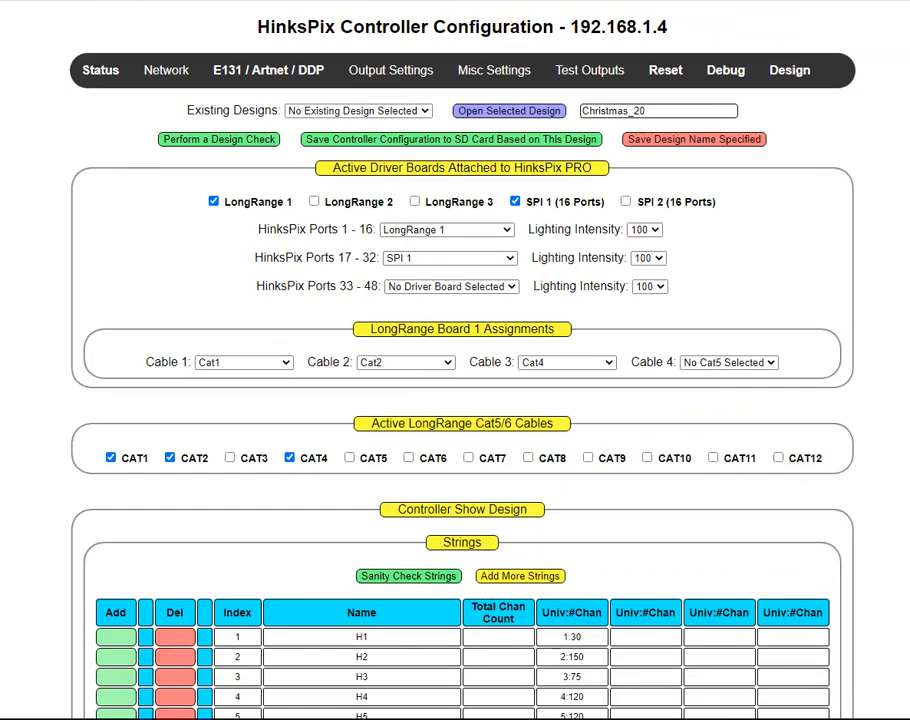
{"action": "scroll", "coordinate": [455, 400], "scroll_direction": "down", "scroll_amount": 15}
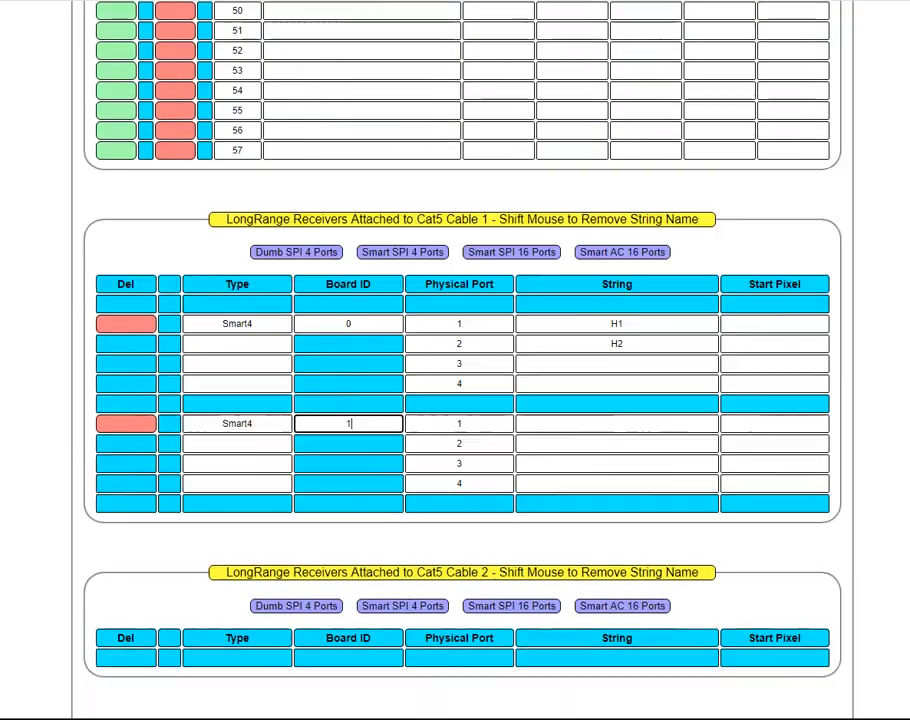
Step: Assign string H3 to port 3 and string H4 to port 4 of receiver board 0 on Cat5 Cable 1
{"action": "scroll", "coordinate": [617, 199], "scroll_direction": "up", "scroll_amount": 3}
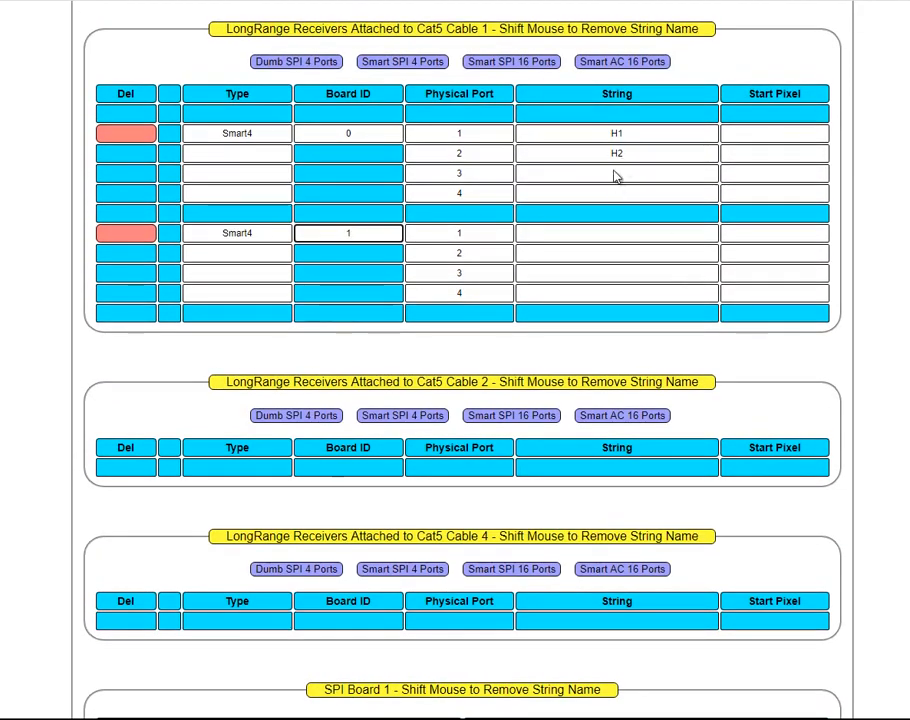
{"action": "left_click", "coordinate": [615, 174]}
{"action": "scroll", "coordinate": [455, 400], "scroll_direction": "up", "scroll_amount": 12}
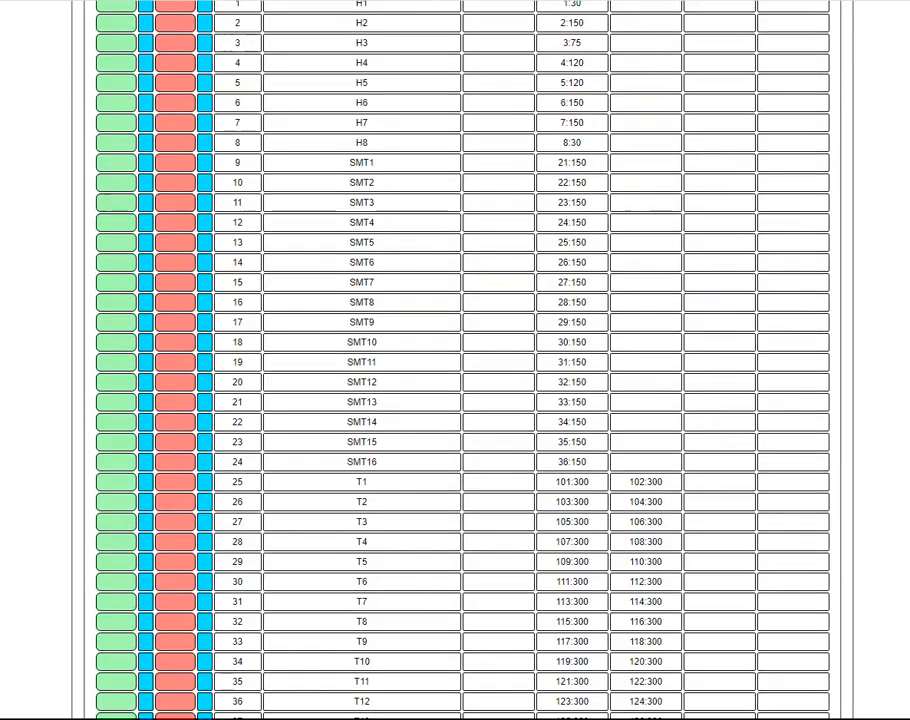
{"action": "left_click", "coordinate": [447, 411]}
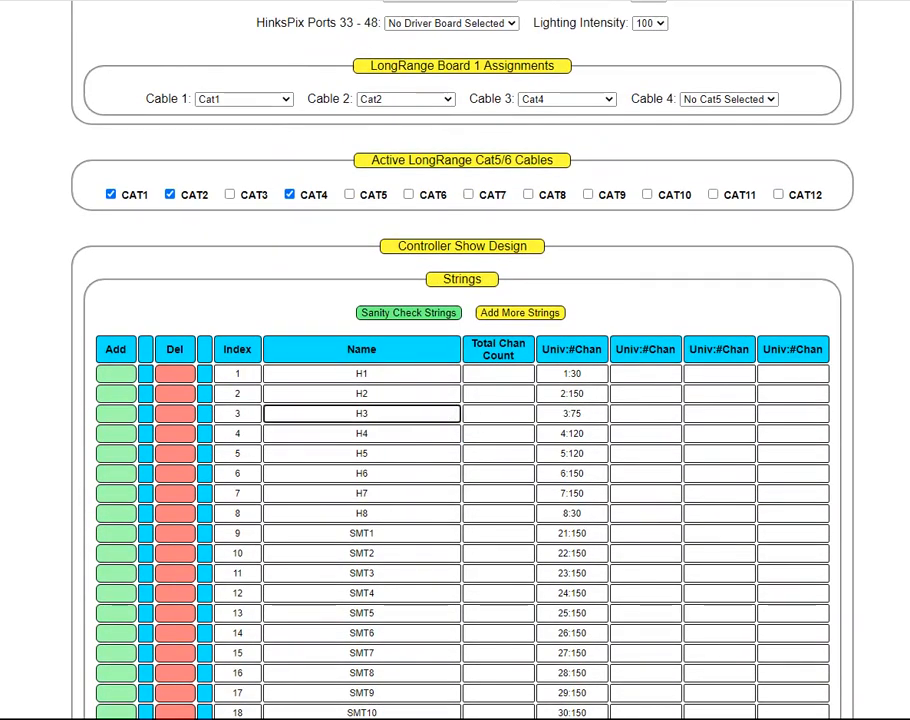
{"action": "scroll", "coordinate": [530, 405], "scroll_direction": "down", "scroll_amount": 12}
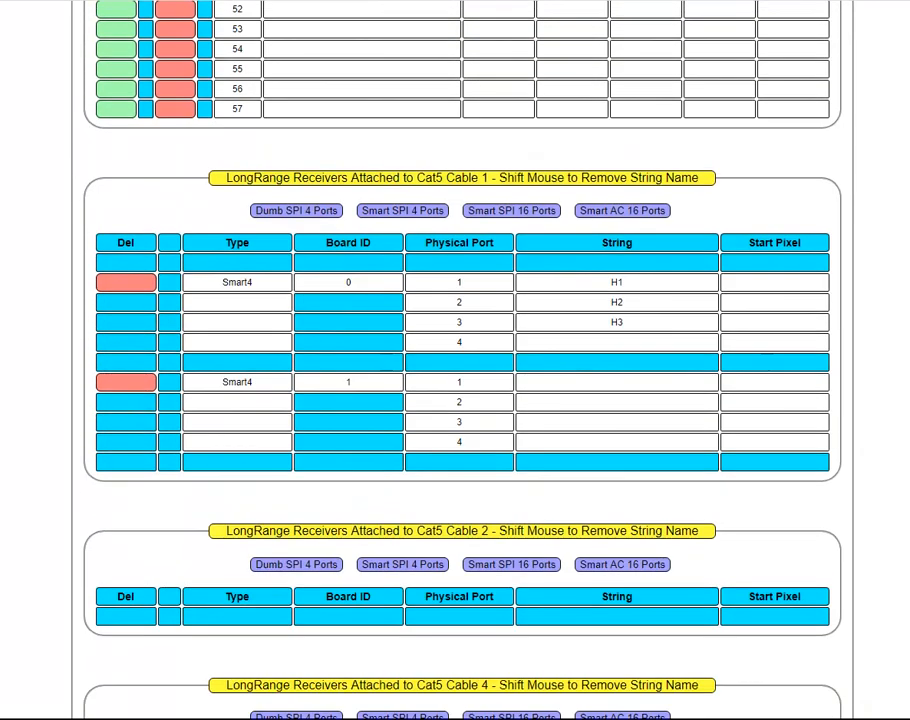
{"action": "left_click", "coordinate": [630, 343]}
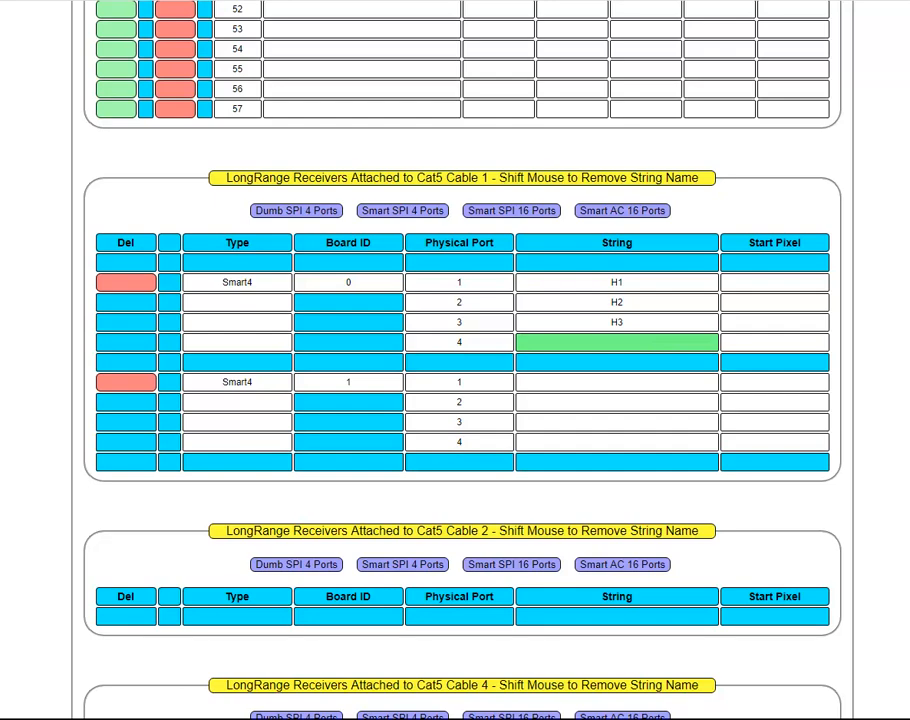
{"action": "scroll", "coordinate": [564, 228], "scroll_direction": "up", "scroll_amount": 12}
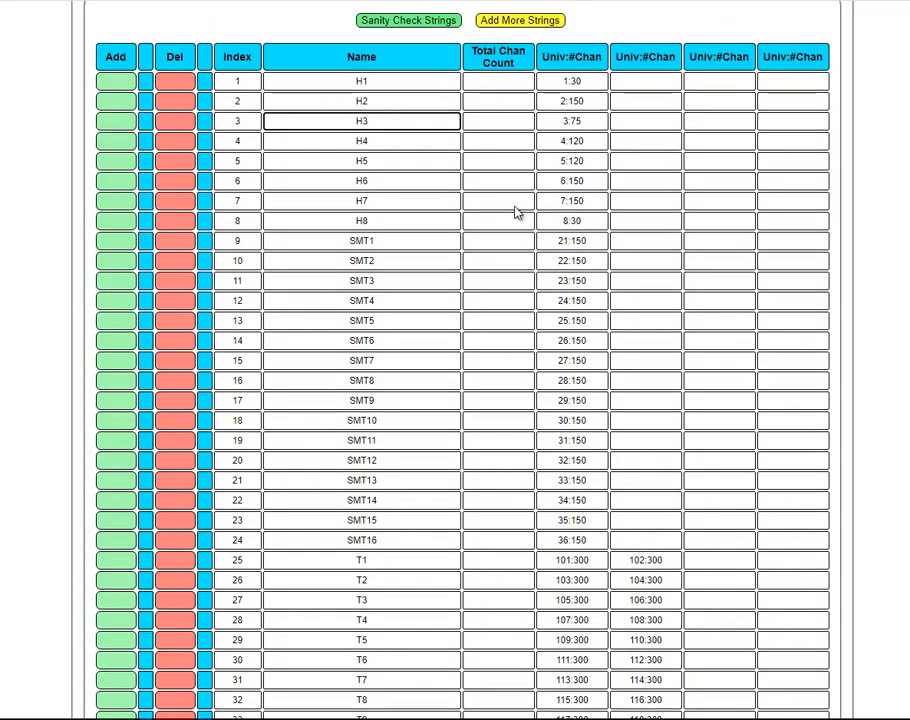
{"action": "scroll", "coordinate": [630, 325], "scroll_direction": "down", "scroll_amount": 12}
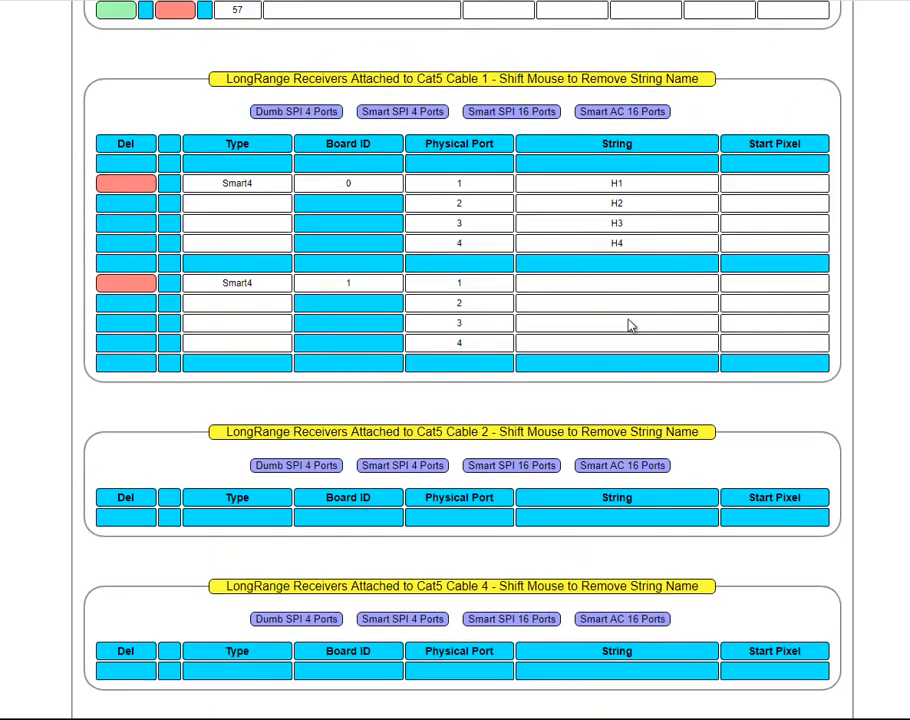
Step: Assign string H5 to port 1 and string H6 to port 2 of receiver board 1 on Cat5 Cable 1
{"action": "left_click", "coordinate": [616, 286]}
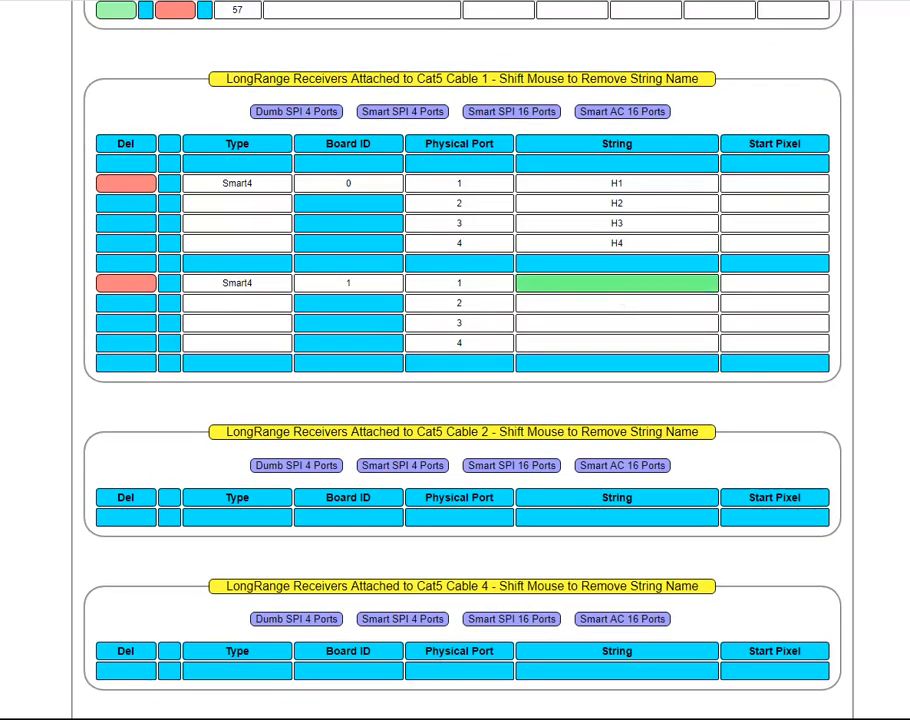
{"action": "scroll", "coordinate": [455, 360], "scroll_direction": "up", "scroll_amount": 15}
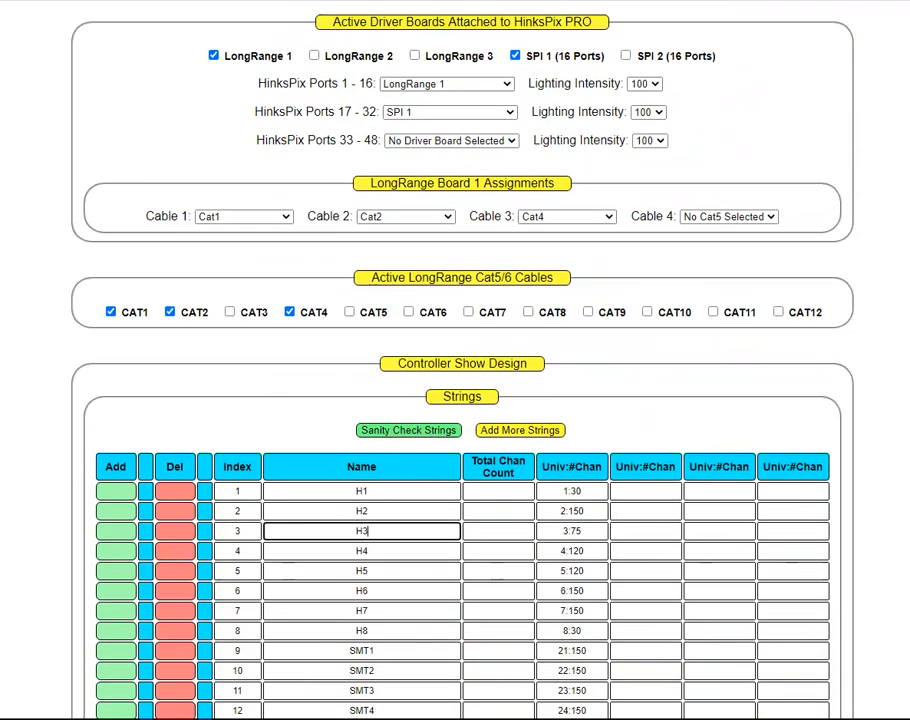
{"action": "scroll", "coordinate": [425, 303], "scroll_direction": "down", "scroll_amount": 5}
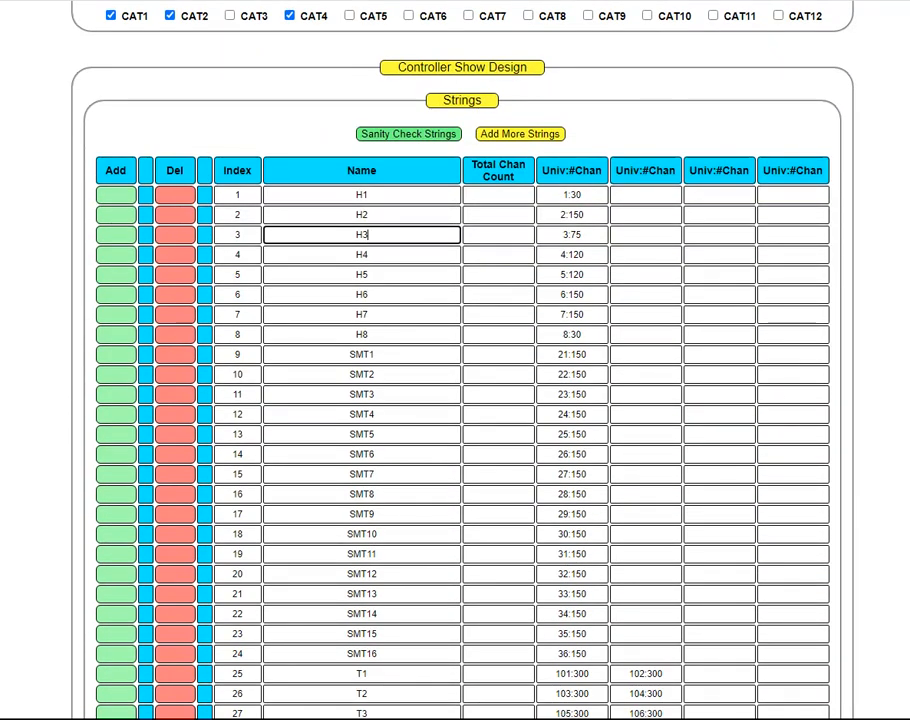
{"action": "scroll", "coordinate": [652, 516], "scroll_direction": "down", "scroll_amount": 20}
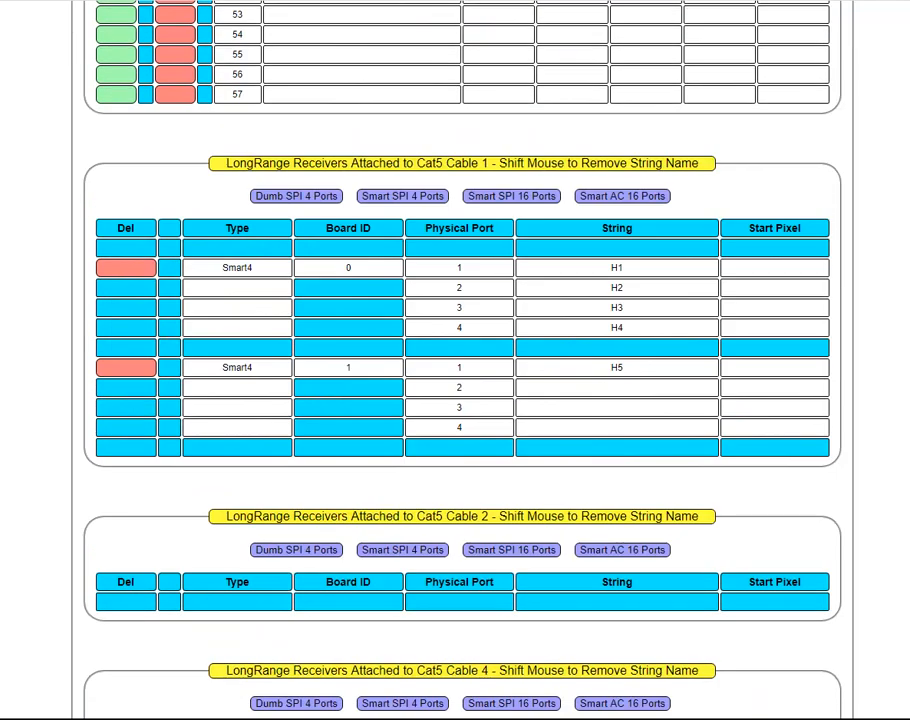
{"action": "left_click", "coordinate": [620, 389]}
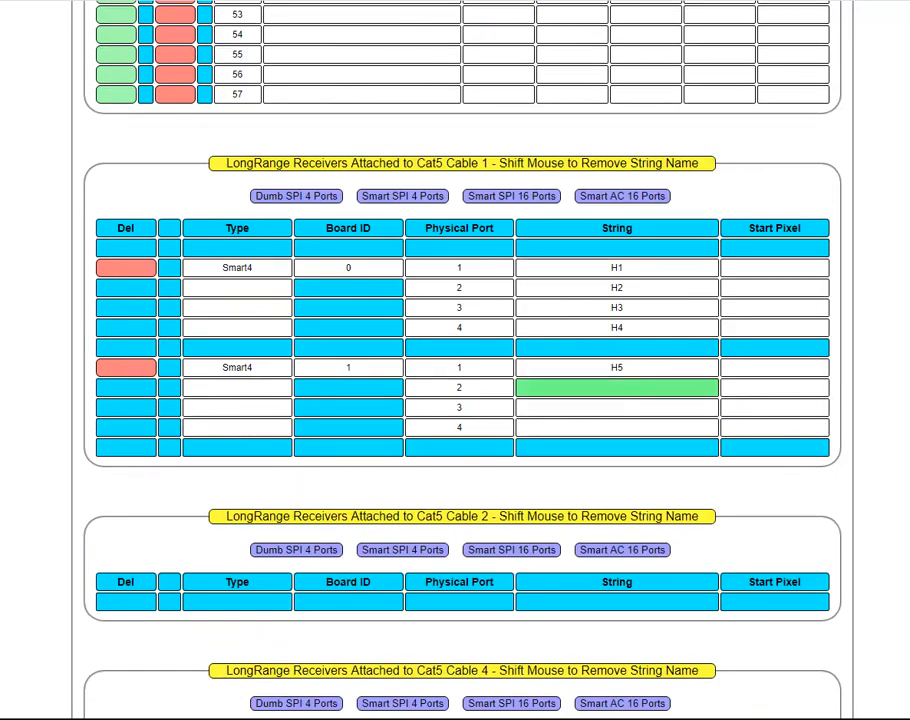
{"action": "scroll", "coordinate": [395, 346], "scroll_direction": "up", "scroll_amount": 20}
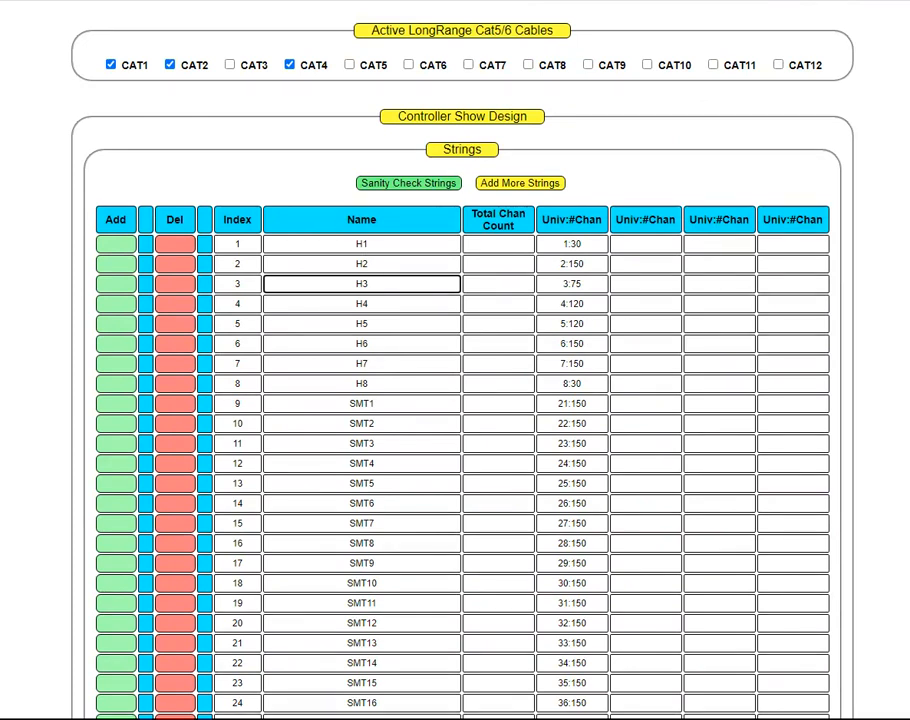
{"action": "scroll", "coordinate": [455, 360], "scroll_direction": "down", "scroll_amount": 20}
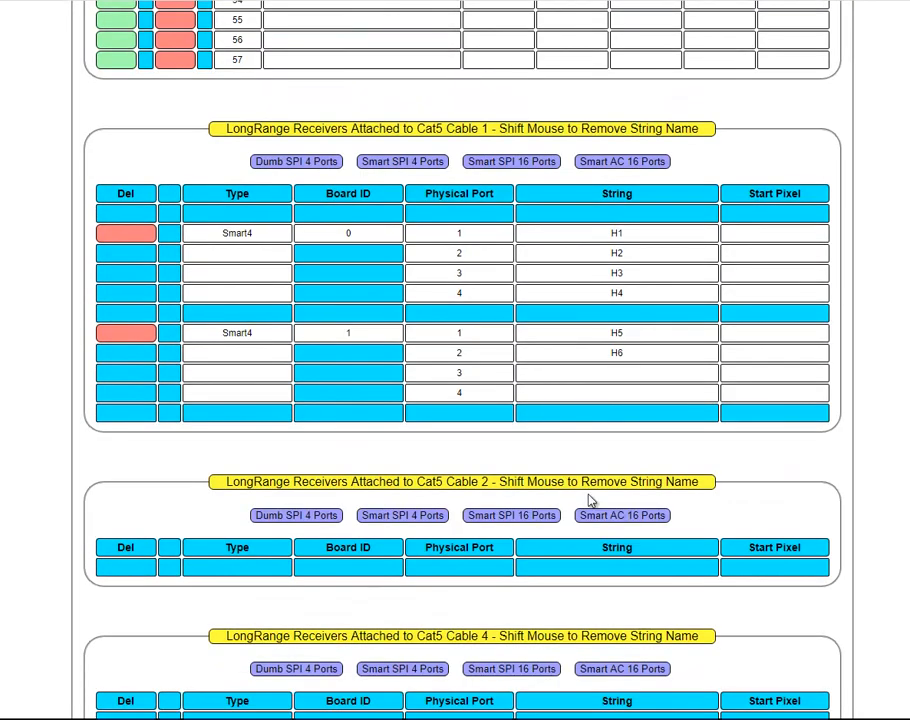
Step: Assign string H7 to port 3 of receiver board 1 on Cat5 Cable 1
{"action": "left_click", "coordinate": [611, 373]}
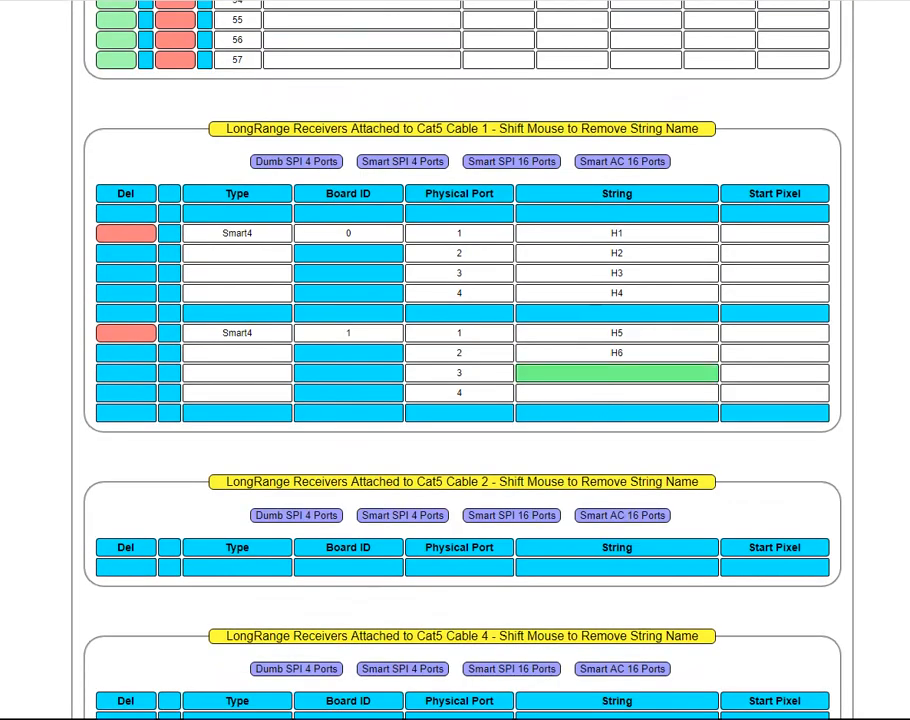
{"action": "scroll", "coordinate": [368, 5], "scroll_direction": "up", "scroll_amount": 10}
{"action": "scroll", "coordinate": [452, 178], "scroll_direction": "up", "scroll_amount": 3}
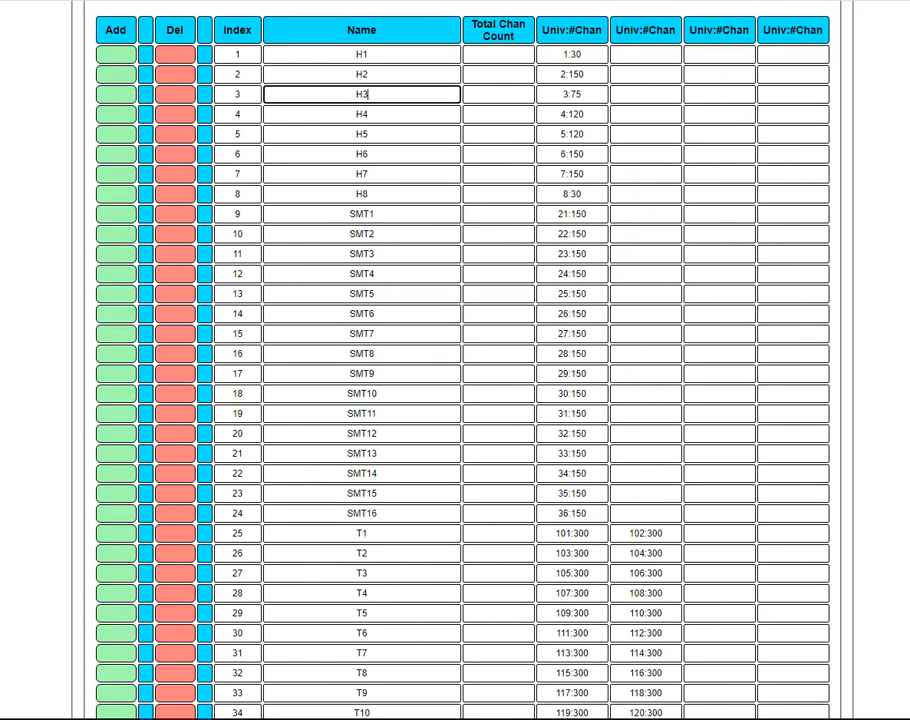
{"action": "scroll", "coordinate": [455, 360], "scroll_direction": "down", "scroll_amount": 10}
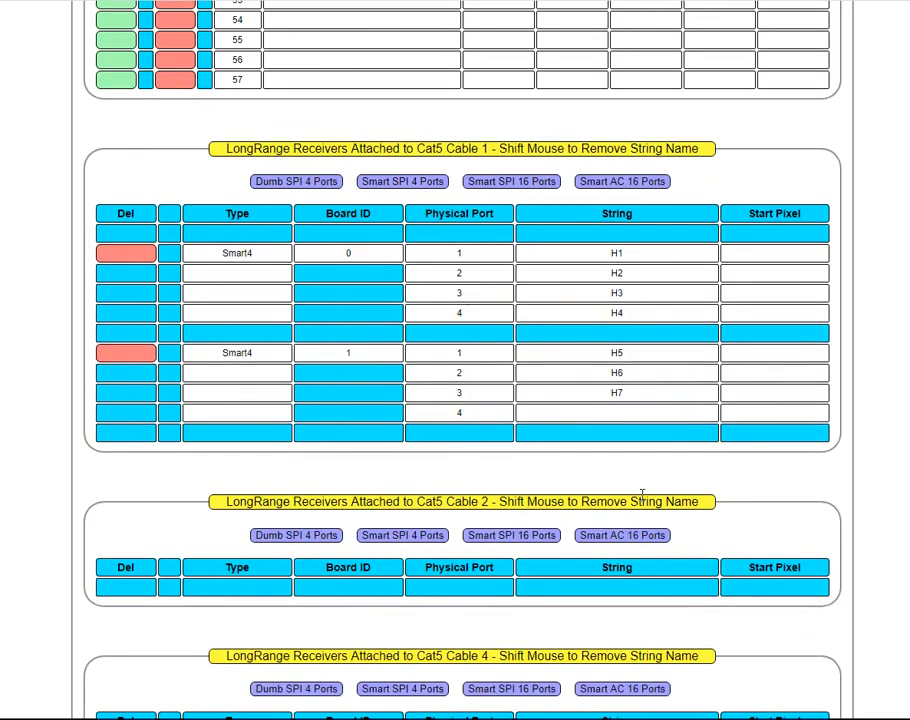
Step: Assign string H8 to port 4 of receiver board 1 on Cat5 Cable 1
{"action": "left_click", "coordinate": [613, 413]}
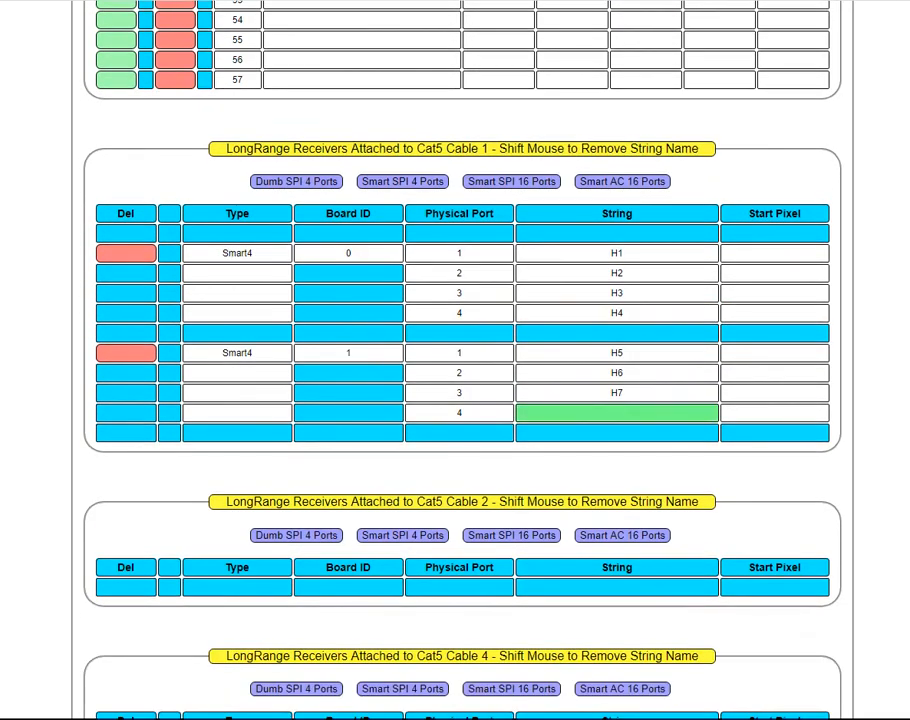
{"action": "scroll", "coordinate": [530, 315], "scroll_direction": "up", "scroll_amount": 12}
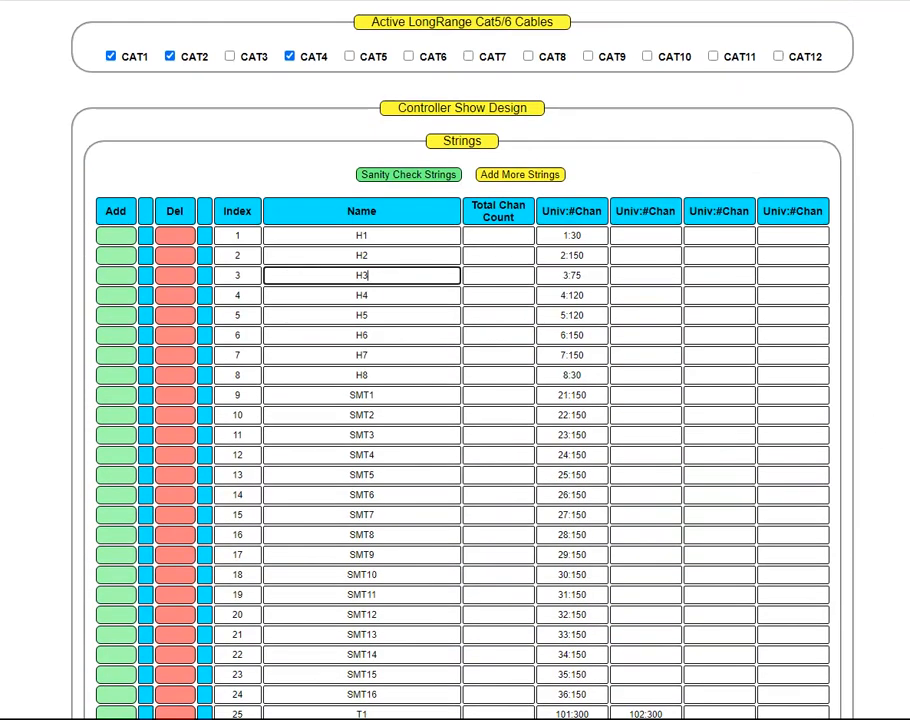
{"action": "scroll", "coordinate": [460, 400], "scroll_direction": "down", "scroll_amount": 5}
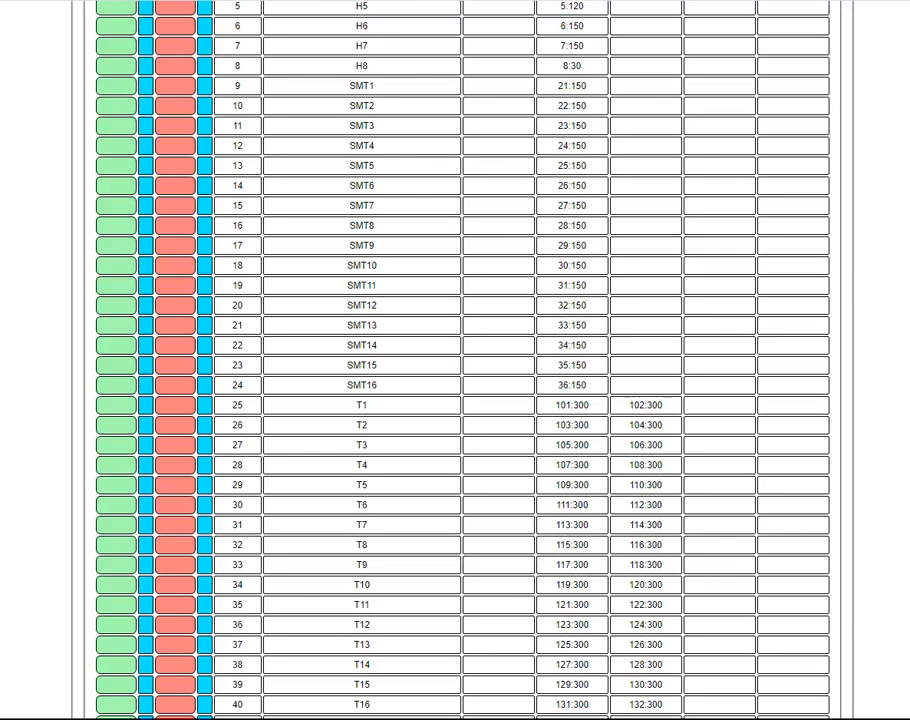
{"action": "scroll", "coordinate": [455, 360], "scroll_direction": "down", "scroll_amount": 3}
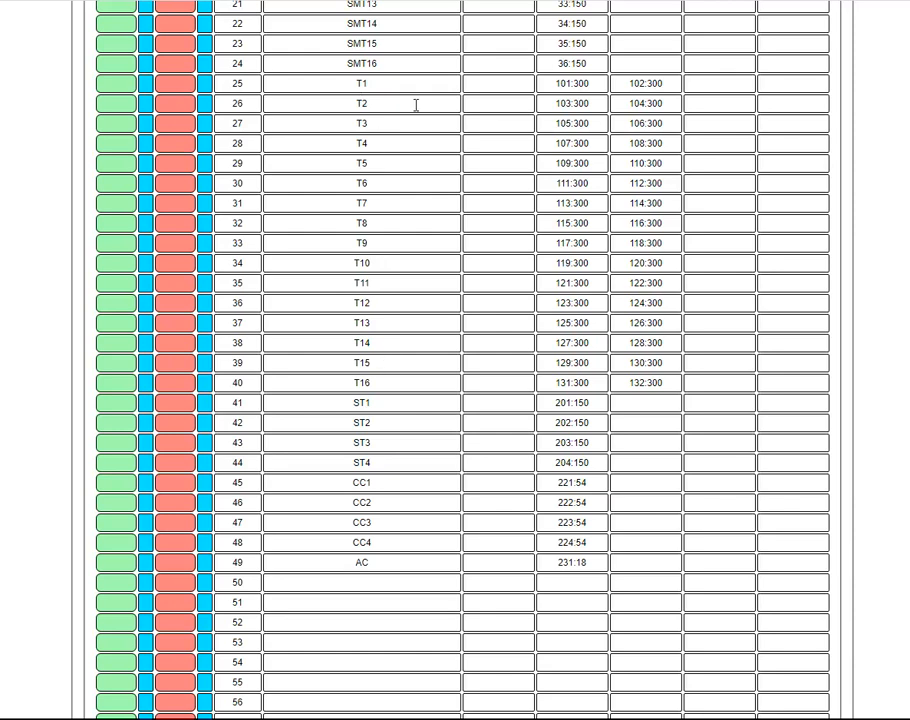
{"action": "scroll", "coordinate": [555, 589], "scroll_direction": "down", "scroll_amount": 7}
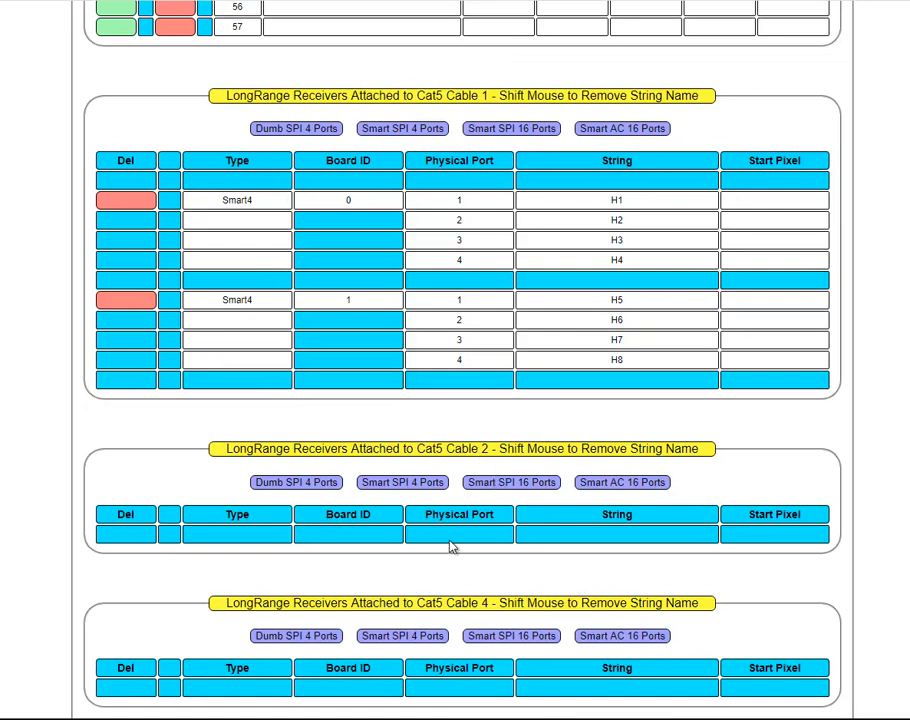
Step: Add a Smart SPI 16-port receiver to Cat5 Cable 2 and assign string T1 to its port 1
{"action": "left_click", "coordinate": [538, 481]}
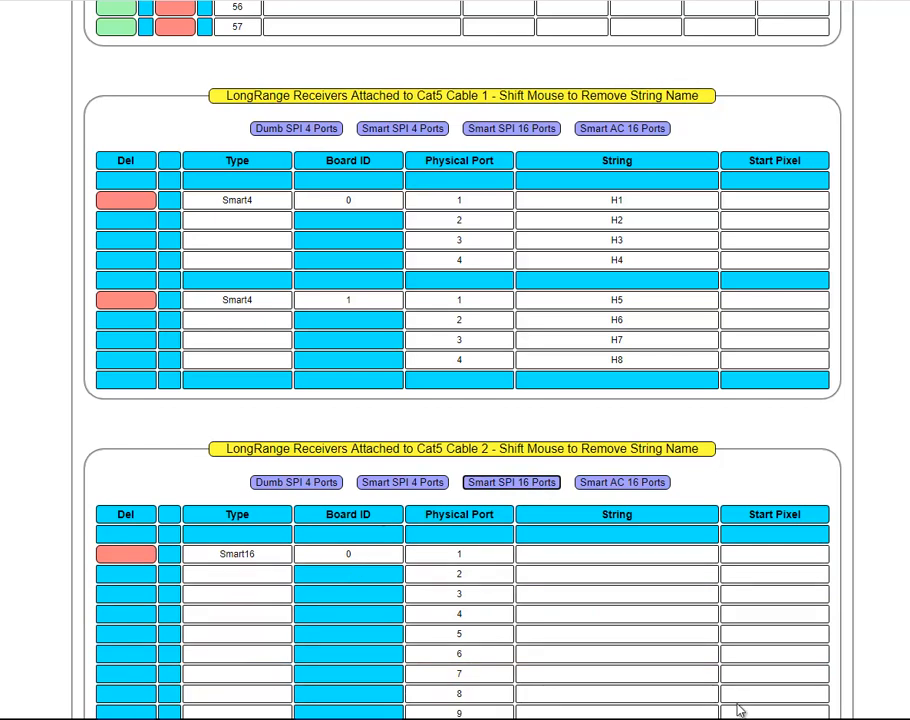
{"action": "left_click", "coordinate": [628, 561]}
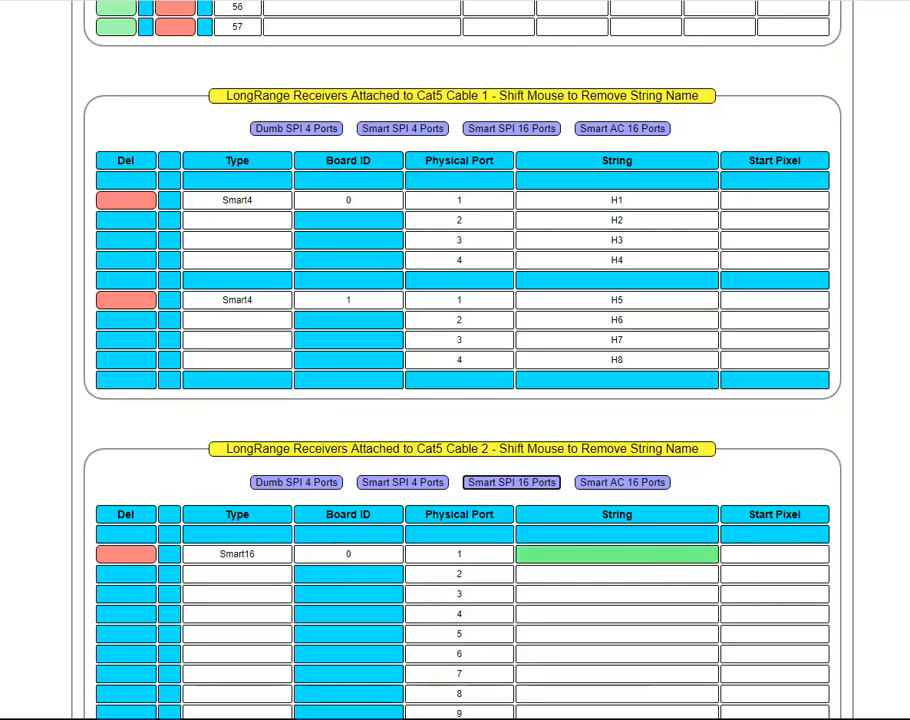
{"action": "scroll", "coordinate": [628, 561], "scroll_direction": "up", "scroll_amount": 2}
{"action": "scroll", "coordinate": [350, 88], "scroll_direction": "up", "scroll_amount": 5}
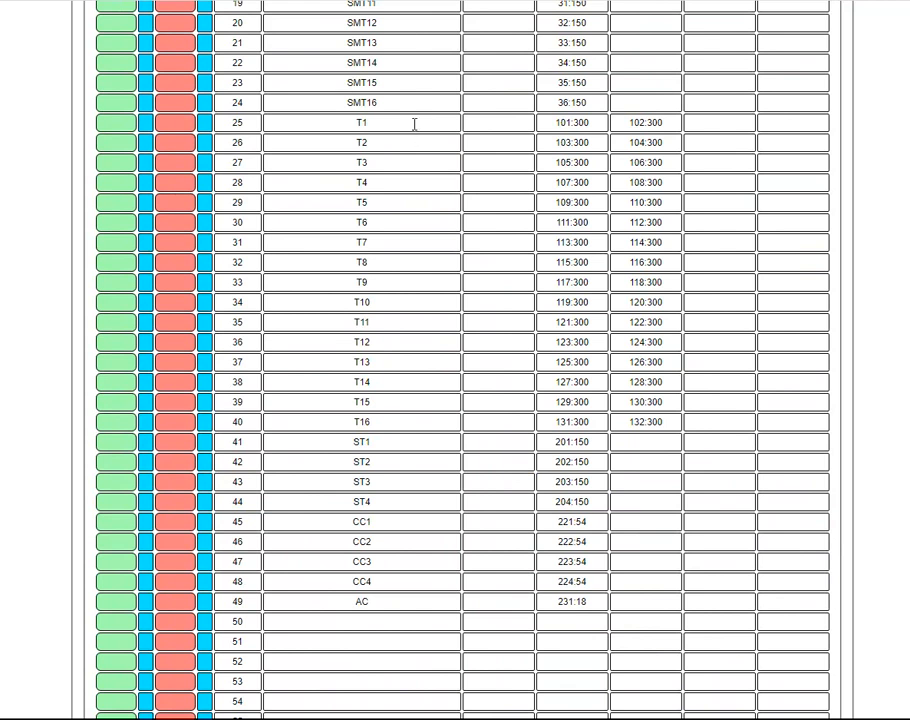
{"action": "scroll", "coordinate": [455, 360], "scroll_direction": "down", "scroll_amount": 15}
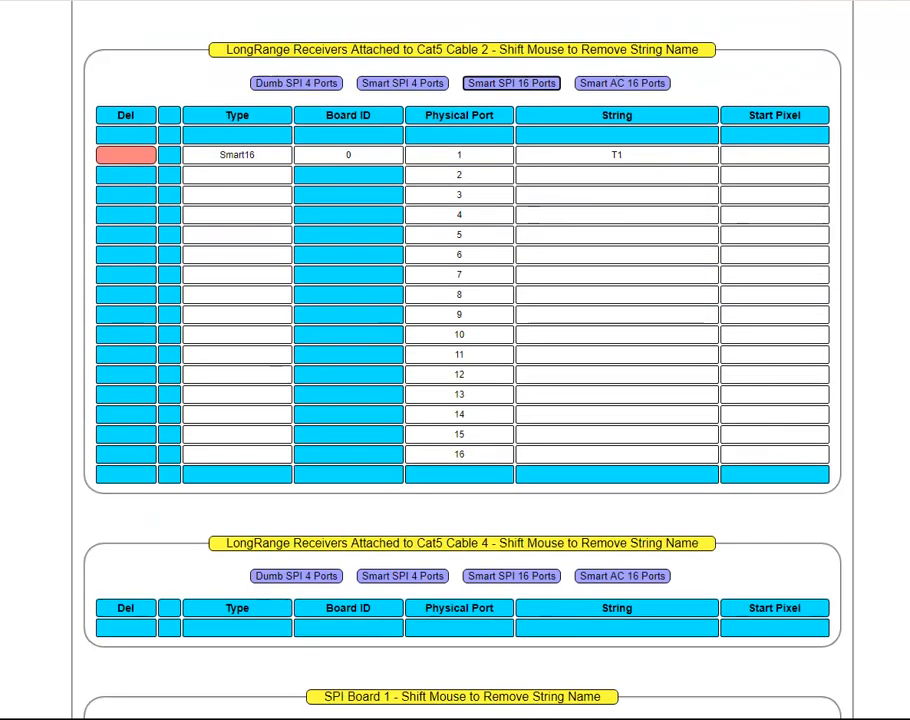
Step: Assign string T2 to port 2 and string T3 to port 3 of receiver board 0 on Cat5 Cable 2
{"action": "scroll", "coordinate": [455, 360], "scroll_direction": "up", "scroll_amount": 4}
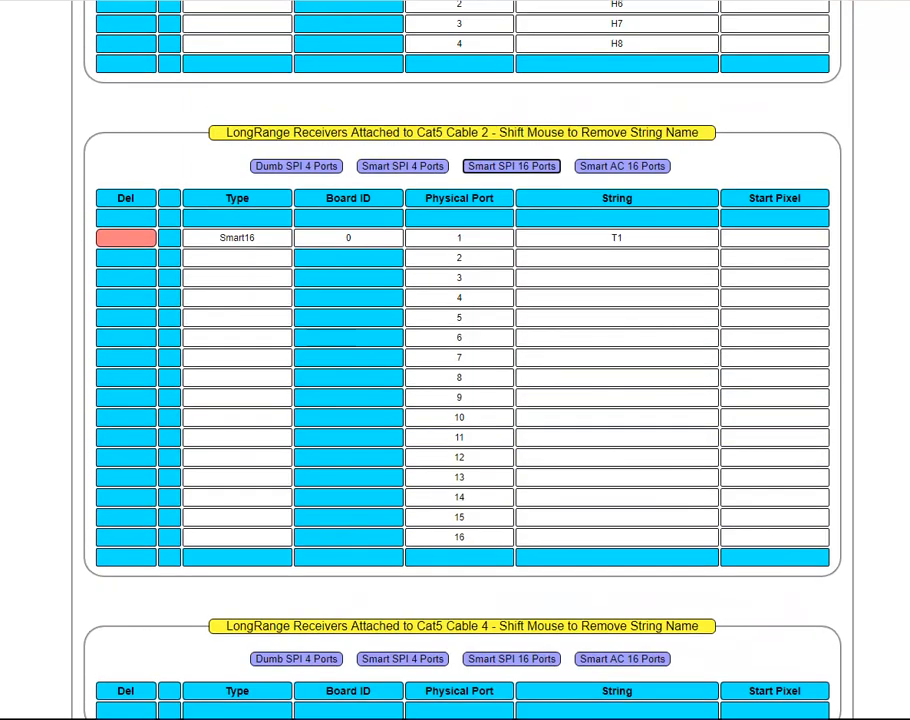
{"action": "left_click", "coordinate": [630, 258]}
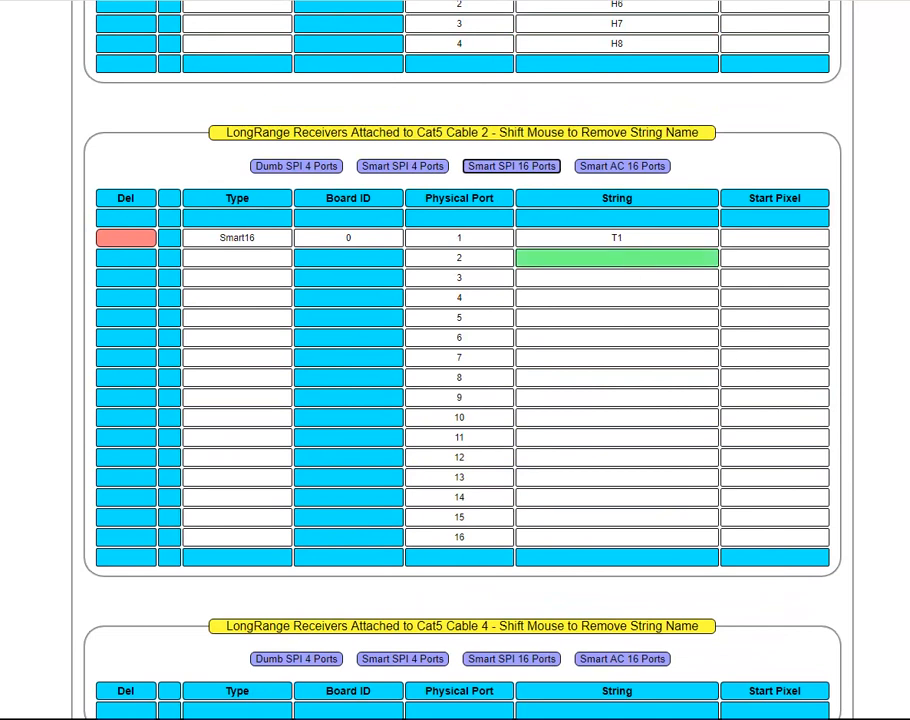
{"action": "scroll", "coordinate": [455, 360], "scroll_direction": "up", "scroll_amount": 13}
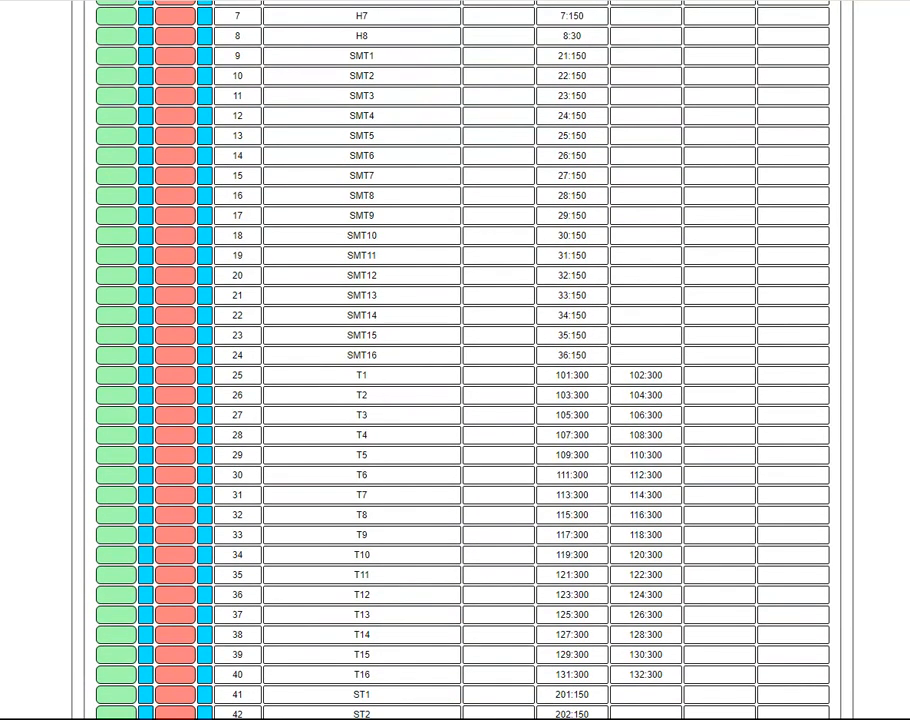
{"action": "scroll", "coordinate": [752, 358], "scroll_direction": "down", "scroll_amount": 13}
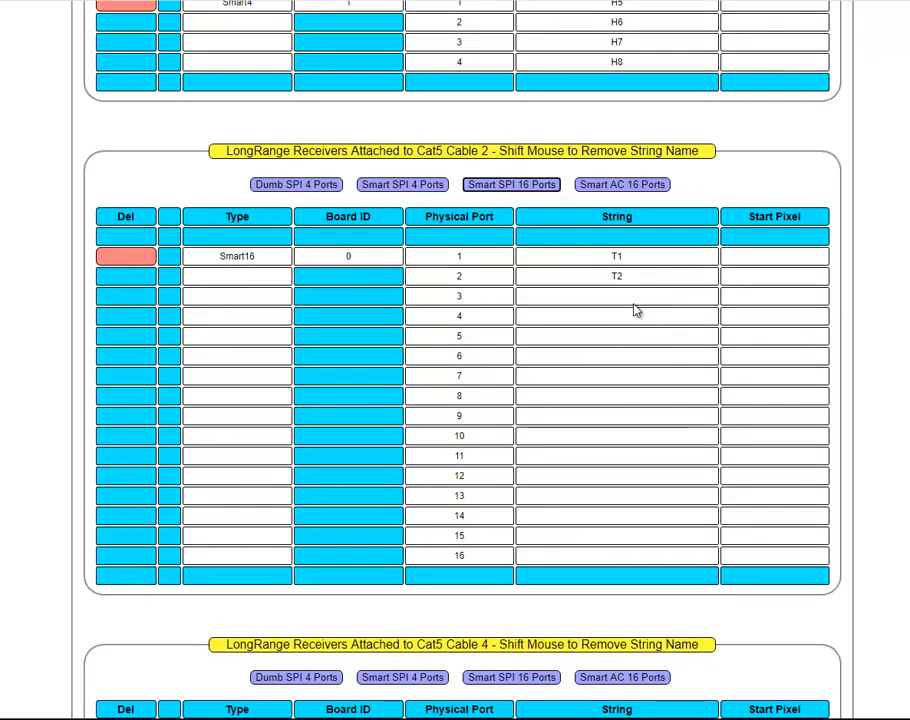
{"action": "left_click", "coordinate": [632, 297]}
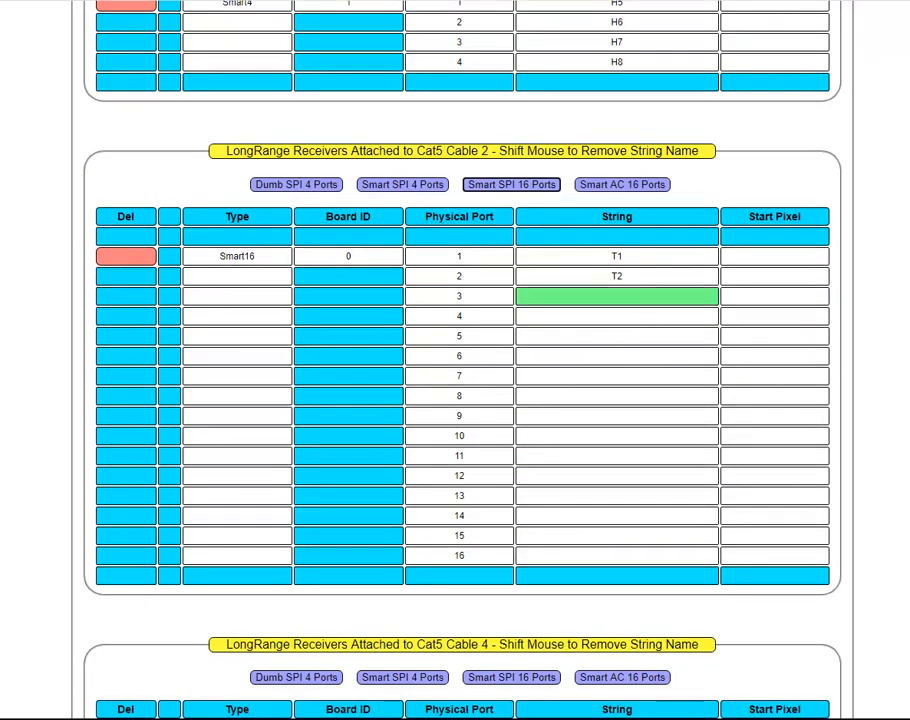
{"action": "scroll", "coordinate": [455, 360], "scroll_direction": "up", "scroll_amount": 13}
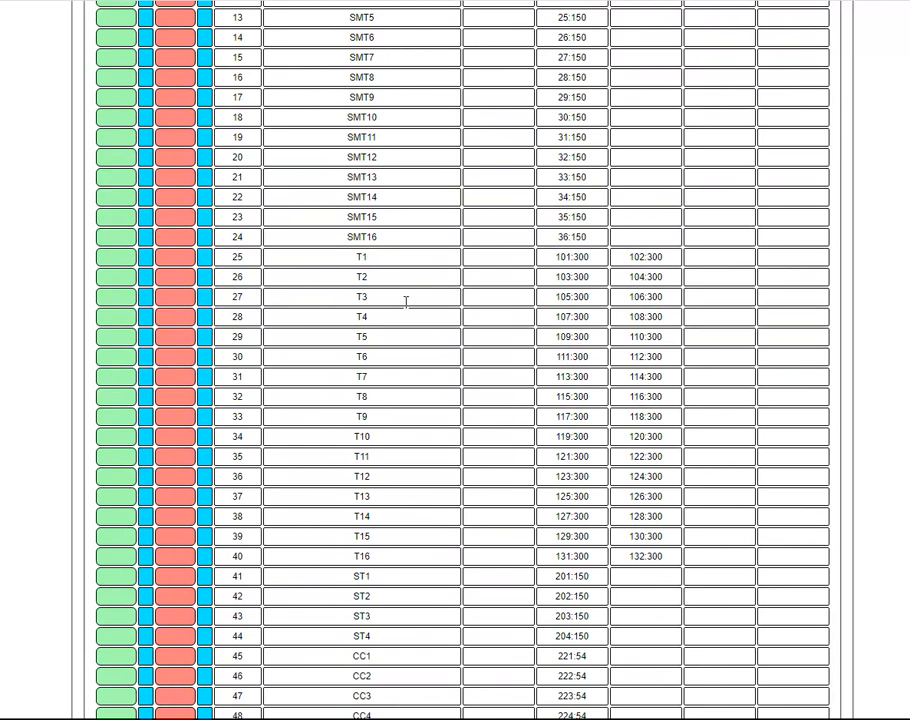
{"action": "left_click", "coordinate": [362, 297]}
{"action": "scroll", "coordinate": [362, 297], "scroll_direction": "down", "scroll_amount": 13}
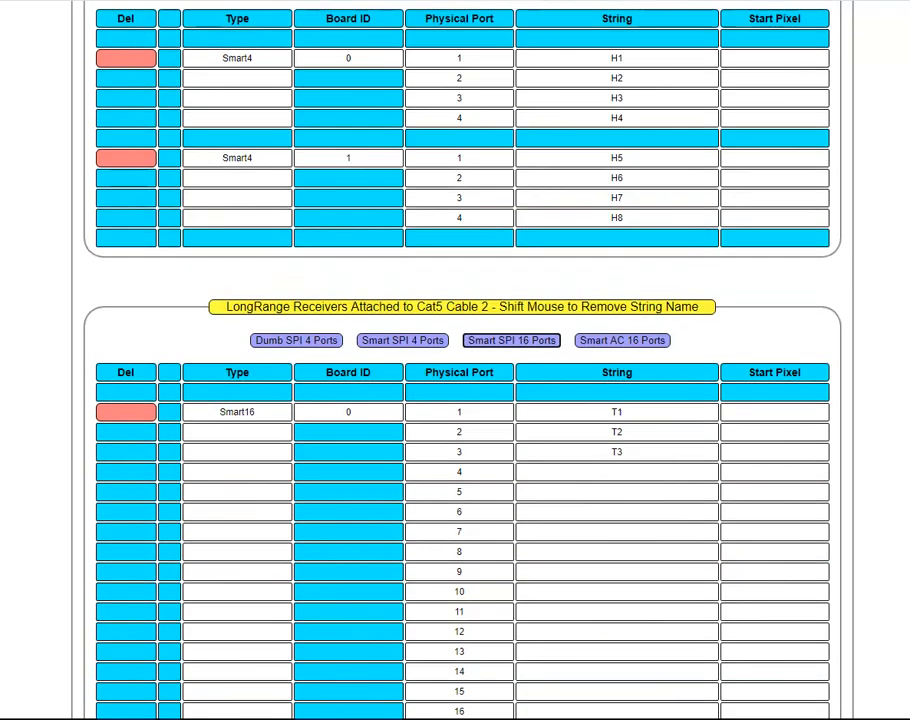
Step: Assign string T4 to port 4 and string T5 to port 5 of receiver board 0 on Cat5 Cable 2
{"action": "left_click", "coordinate": [620, 417]}
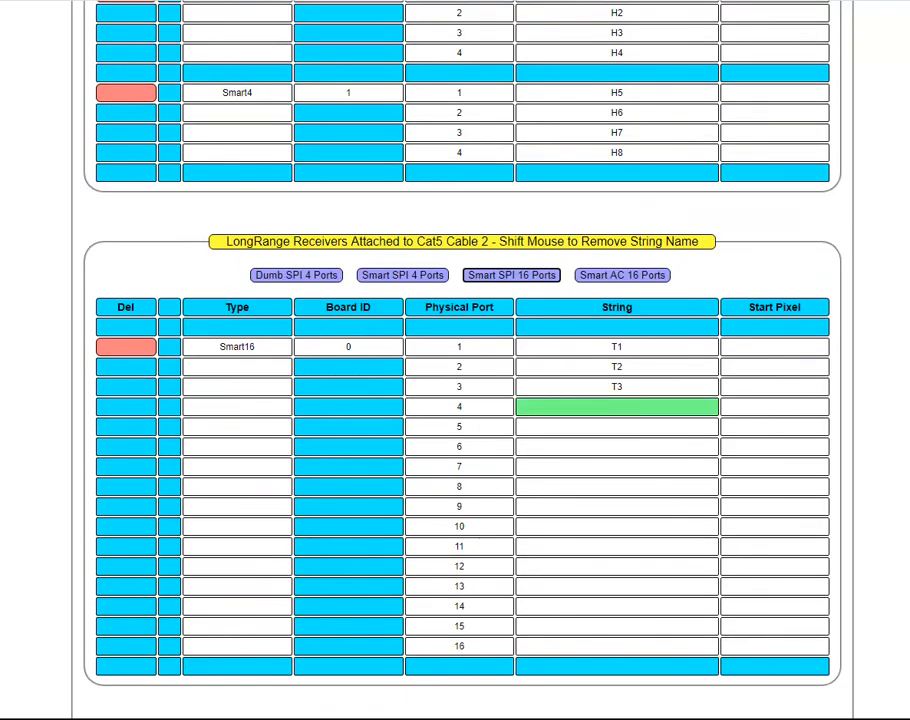
{"action": "scroll", "coordinate": [431, 317], "scroll_direction": "up", "scroll_amount": 13}
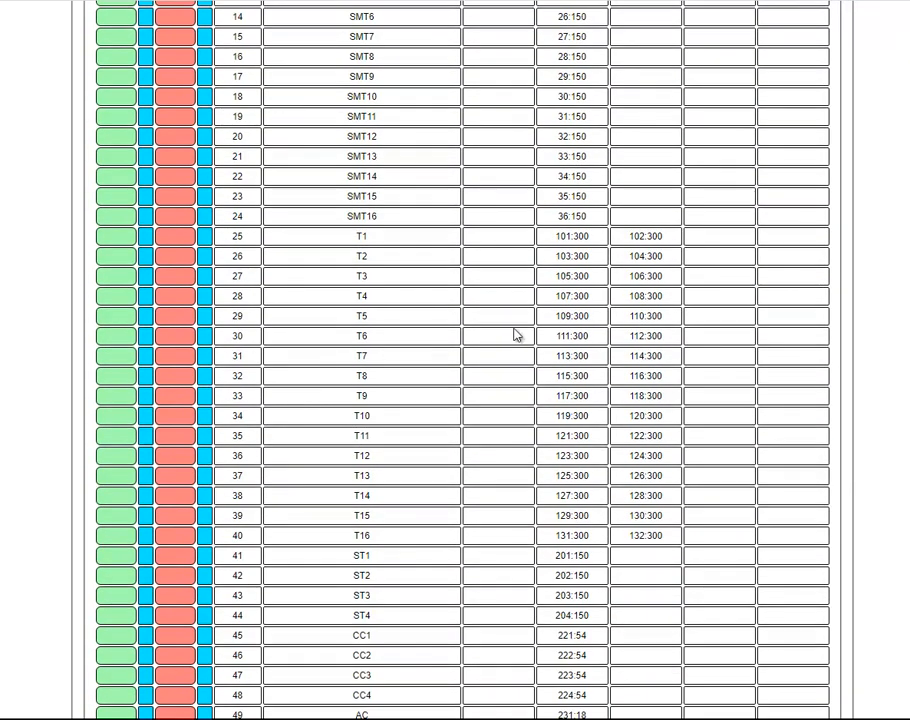
{"action": "scroll", "coordinate": [455, 360], "scroll_direction": "down", "scroll_amount": 8}
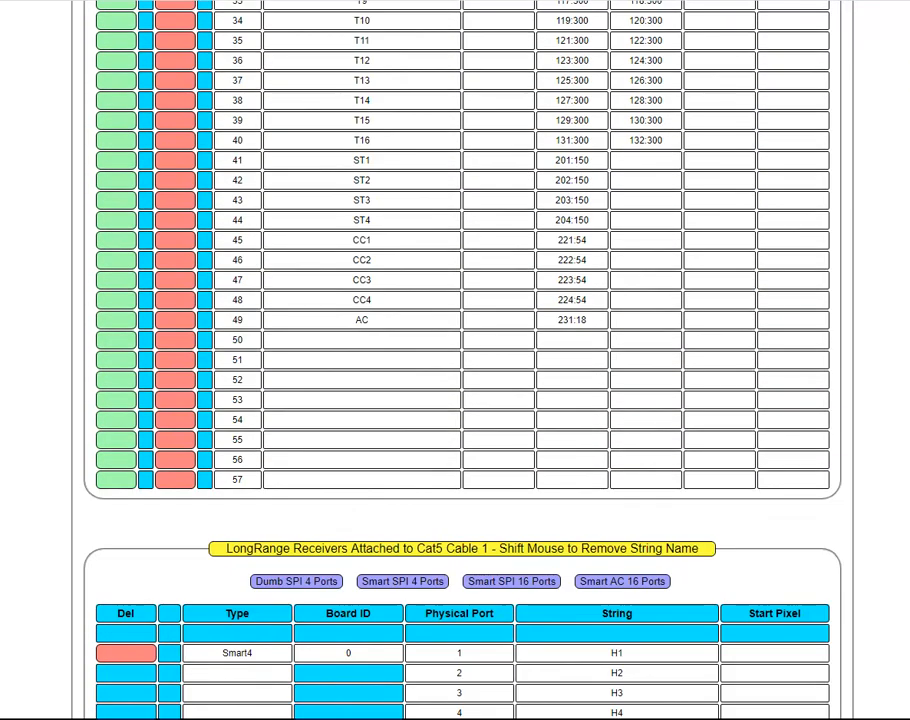
{"action": "scroll", "coordinate": [455, 360], "scroll_direction": "down", "scroll_amount": 2}
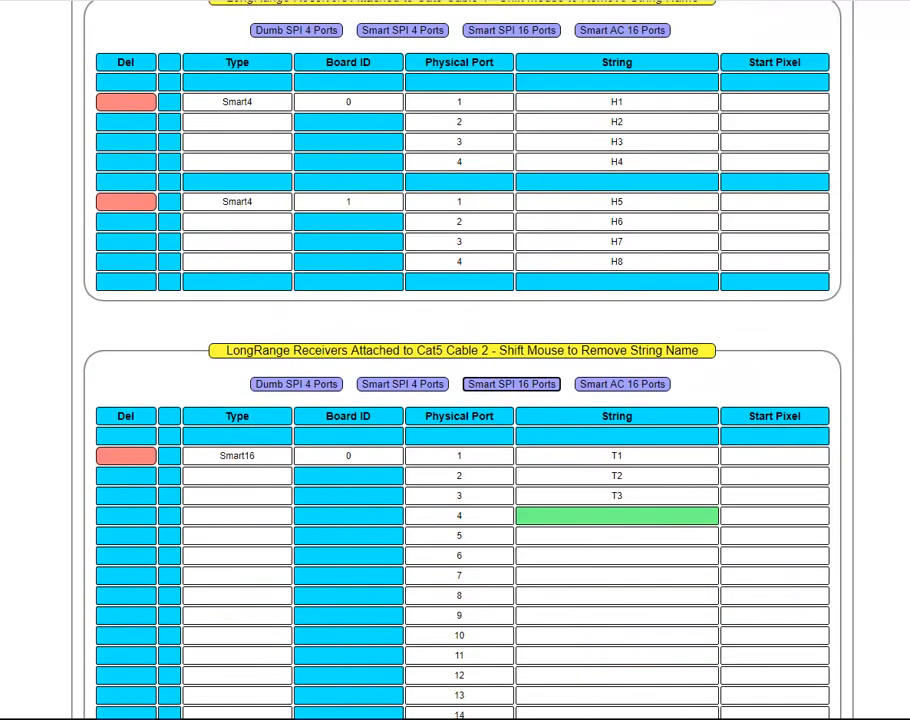
{"action": "scroll", "coordinate": [472, 451], "scroll_direction": "up", "scroll_amount": 9}
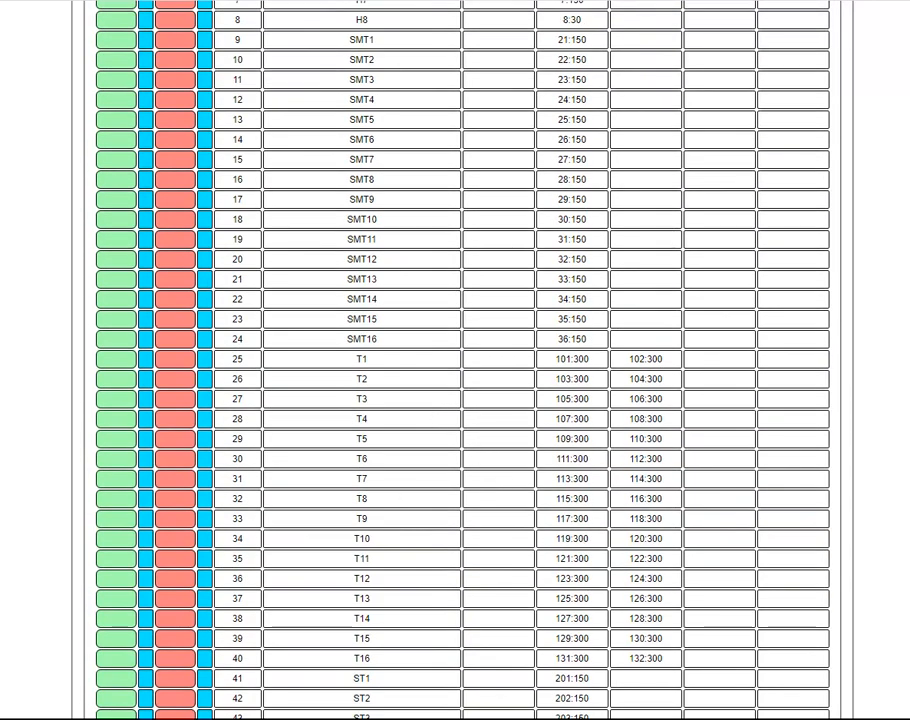
{"action": "scroll", "coordinate": [580, 547], "scroll_direction": "down", "scroll_amount": 9}
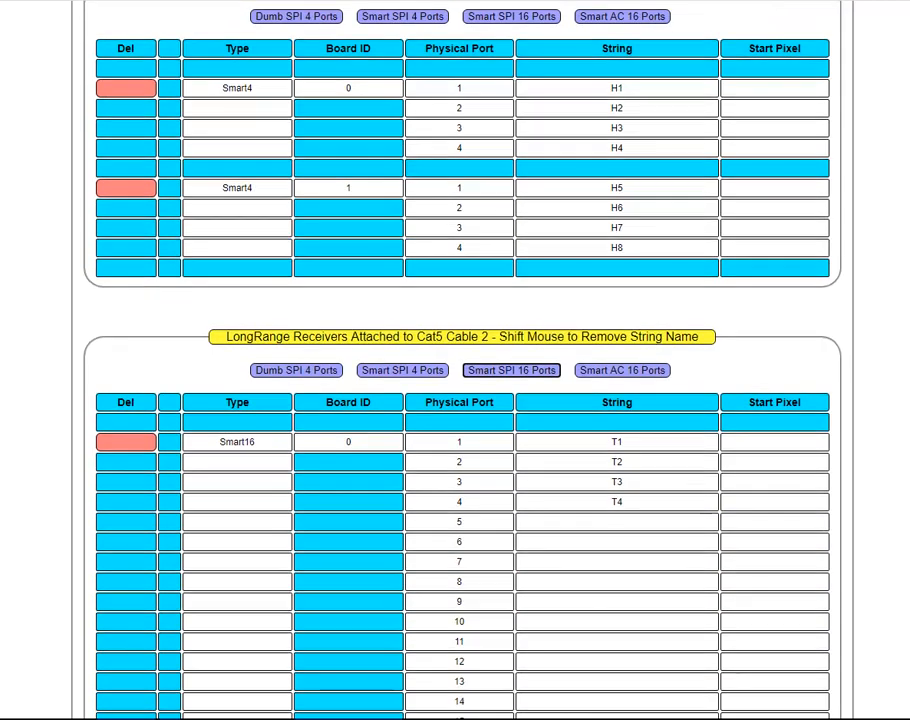
{"action": "left_click", "coordinate": [600, 530]}
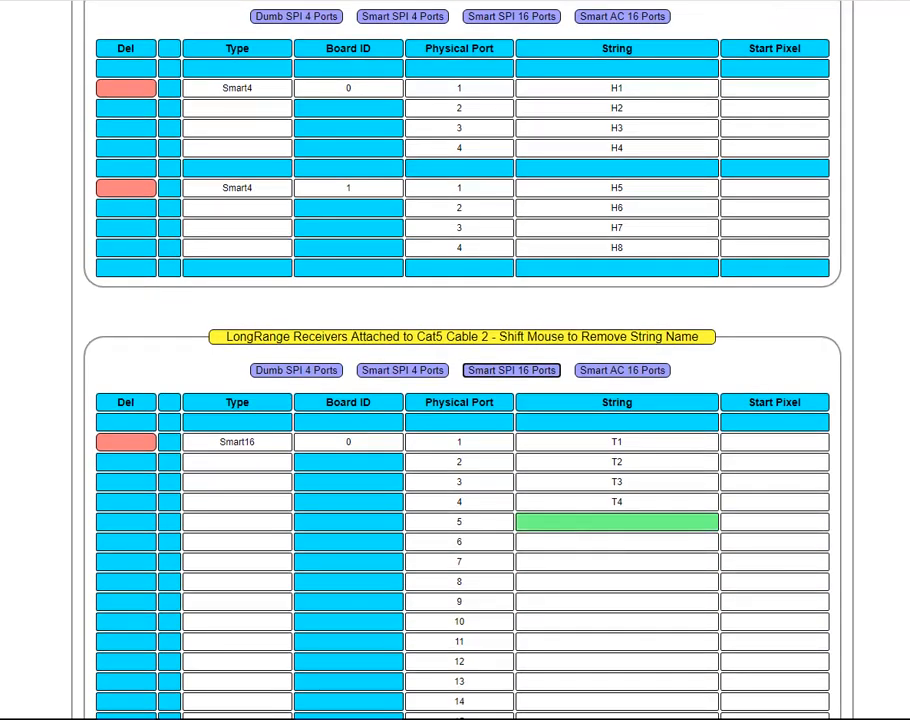
{"action": "scroll", "coordinate": [425, 239], "scroll_direction": "up", "scroll_amount": 8}
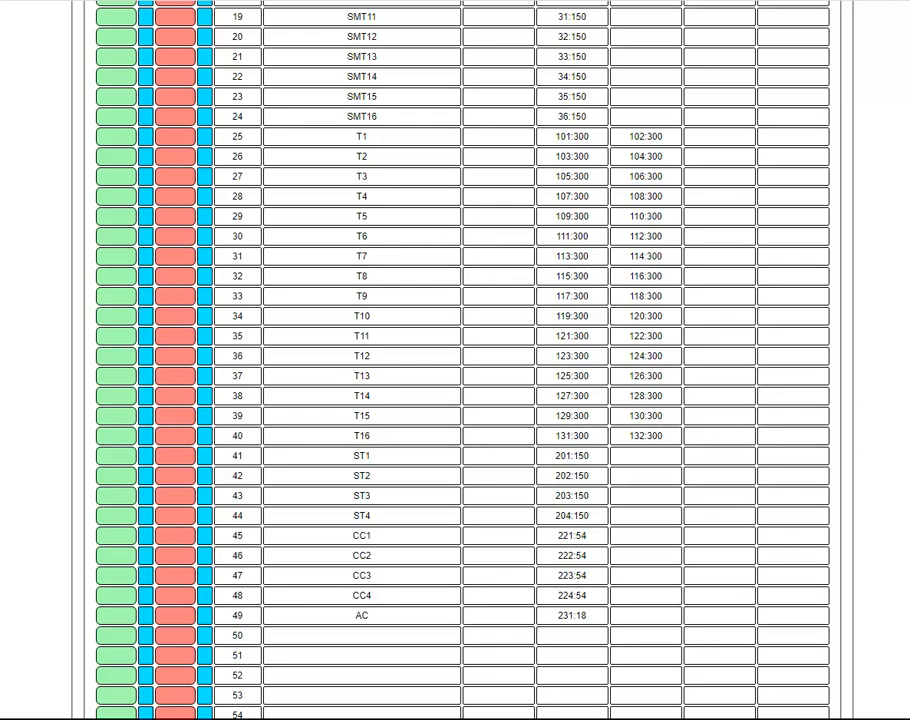
{"action": "scroll", "coordinate": [617, 296], "scroll_direction": "down", "scroll_amount": 9}
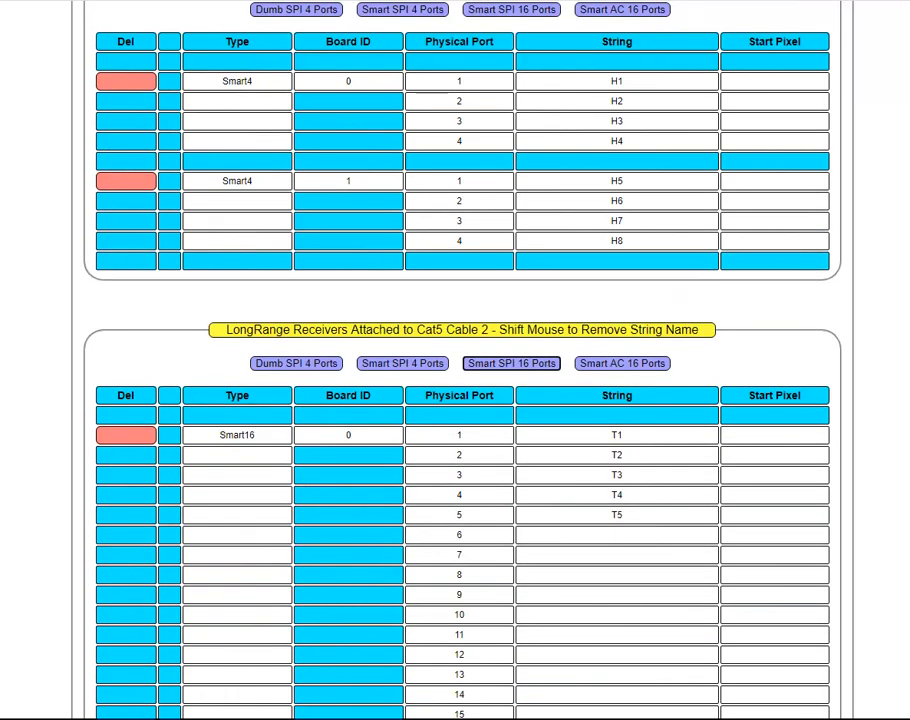
Step: Assign string T6 to port 6 and string T7 to port 7 of receiver board 0 on Cat5 Cable 2
{"action": "left_click", "coordinate": [595, 342]}
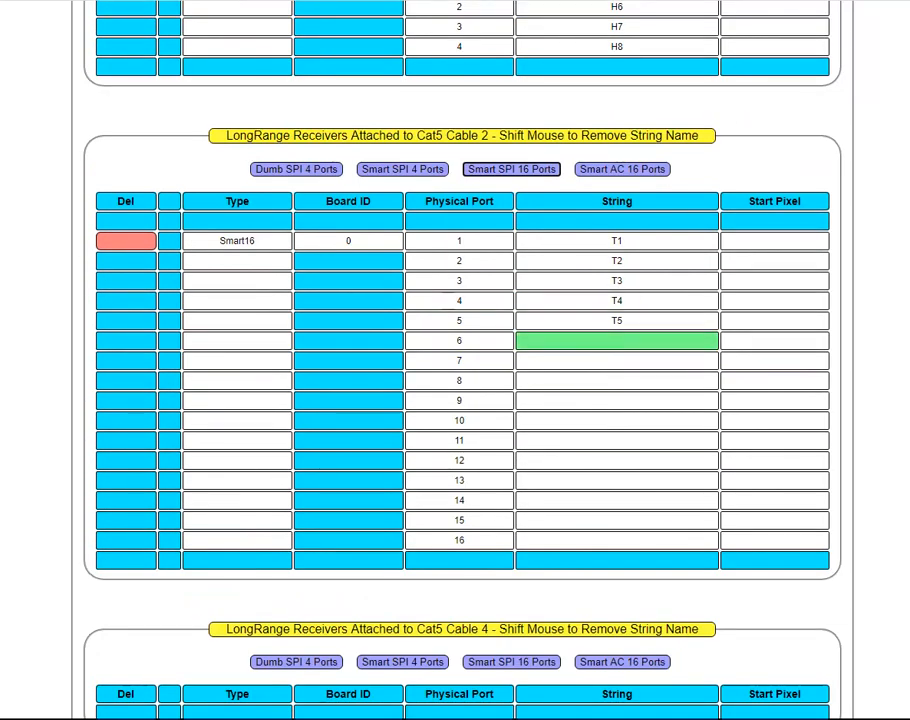
{"action": "scroll", "coordinate": [595, 342], "scroll_direction": "up", "scroll_amount": 3}
{"action": "scroll", "coordinate": [463, 334], "scroll_direction": "up", "scroll_amount": 6}
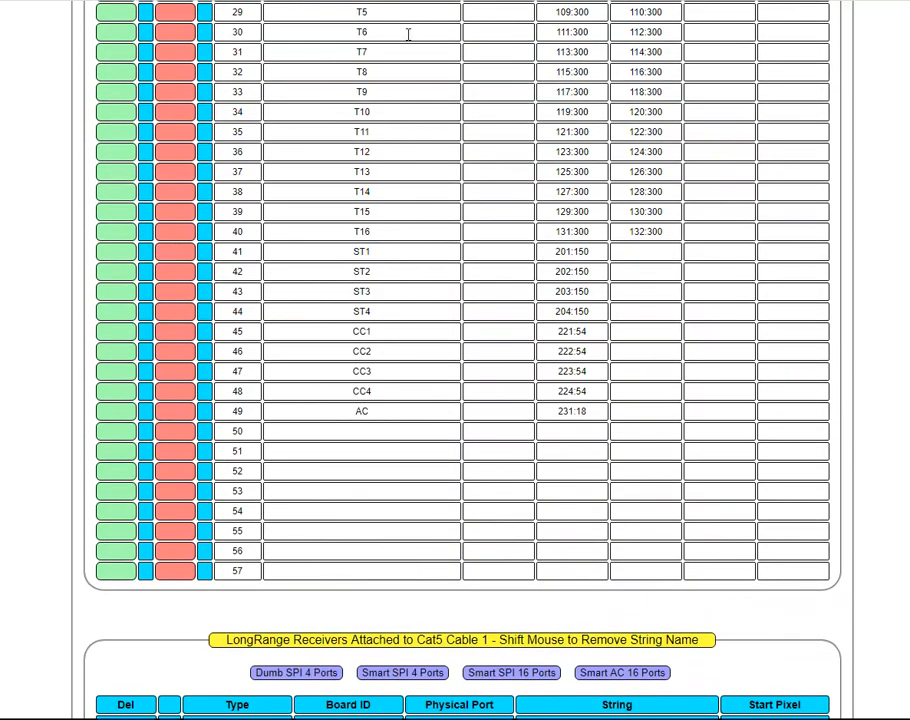
{"action": "scroll", "coordinate": [455, 400], "scroll_direction": "down", "scroll_amount": 3}
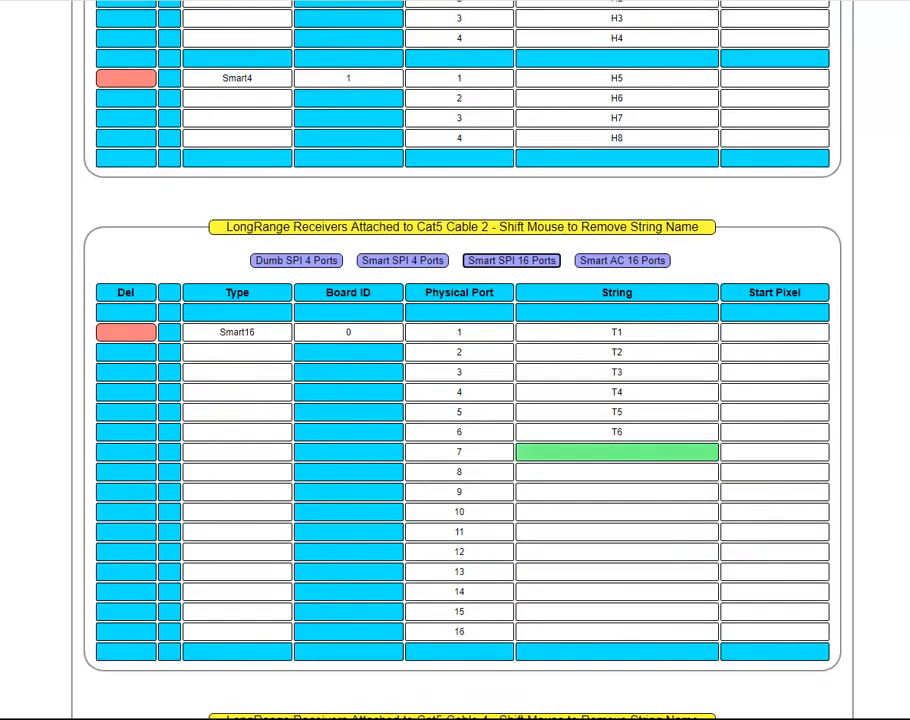
{"action": "scroll", "coordinate": [617, 452], "scroll_direction": "up", "scroll_amount": 15}
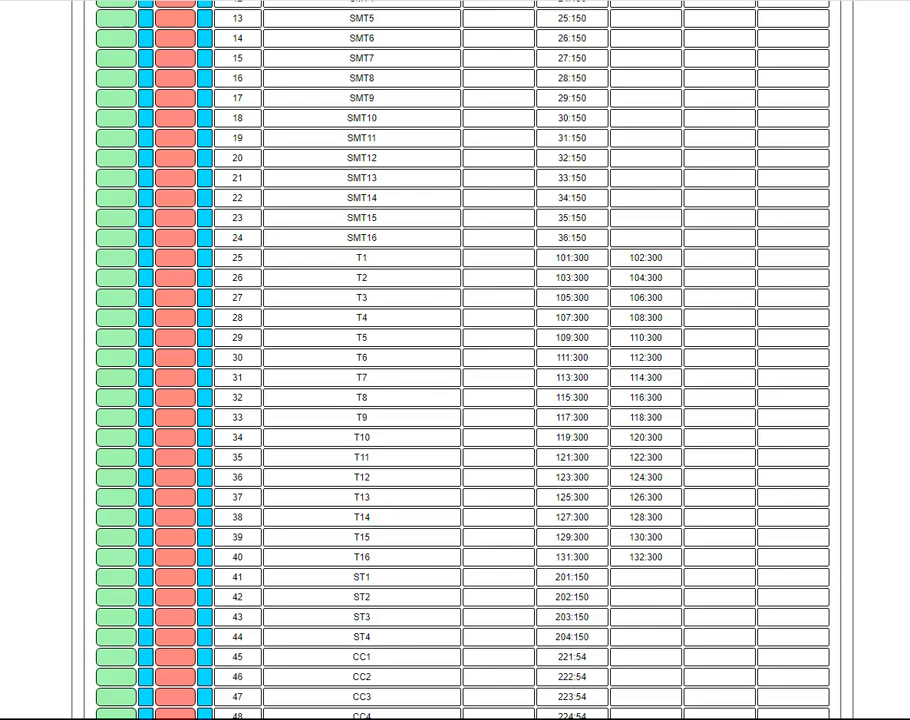
{"action": "scroll", "coordinate": [643, 446], "scroll_direction": "down", "scroll_amount": 15}
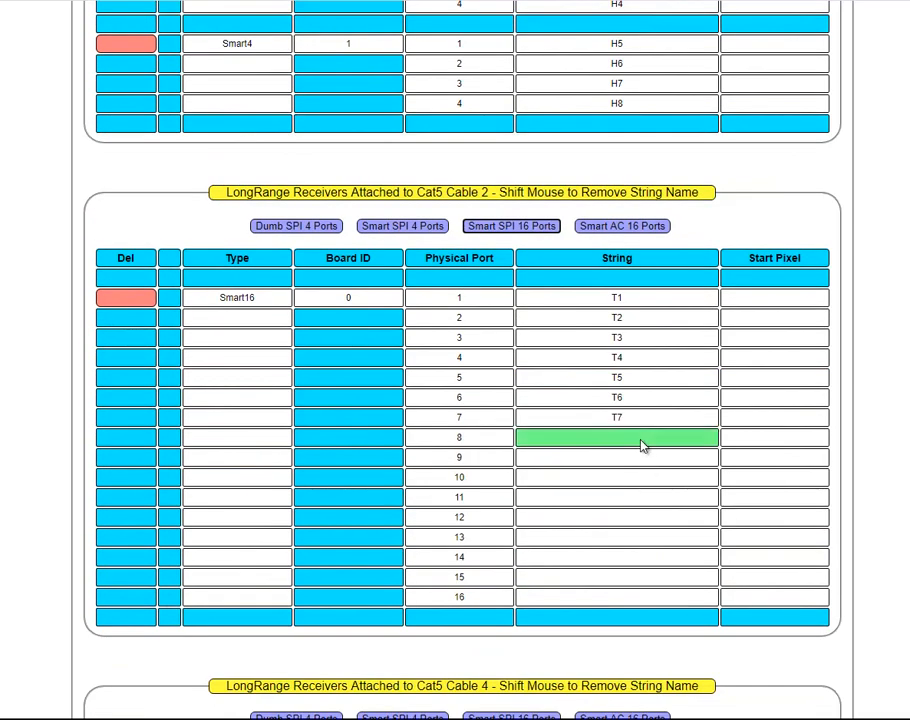
Step: Assign string T8 to port 8 and string T9 to port 9 of receiver board 0 on Cat5 Cable 2
{"action": "scroll", "coordinate": [547, 343], "scroll_direction": "up", "scroll_amount": 6}
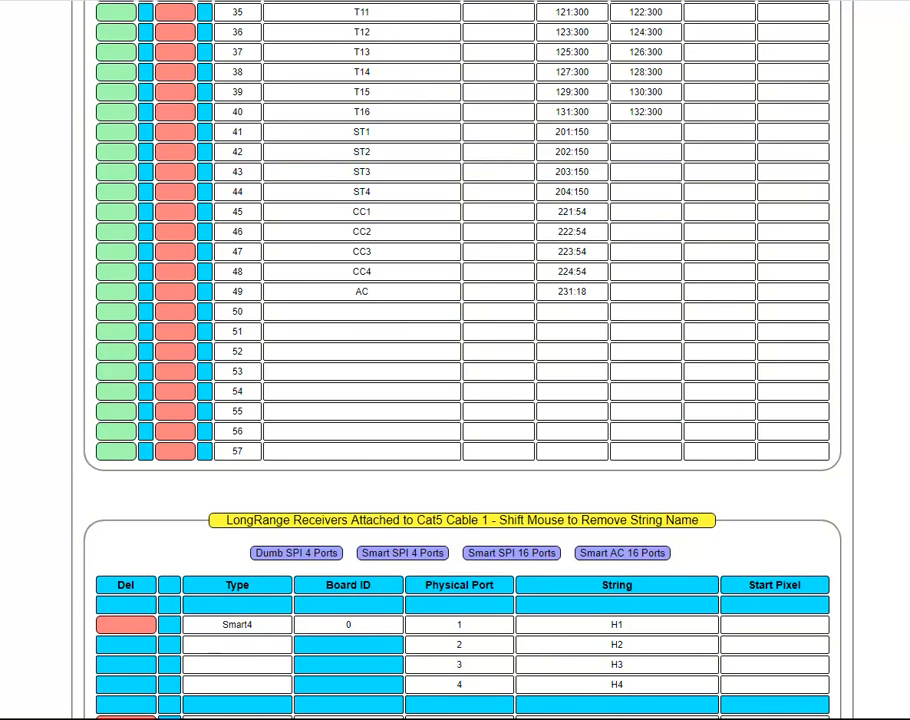
{"action": "scroll", "coordinate": [455, 300], "scroll_direction": "up", "scroll_amount": 2}
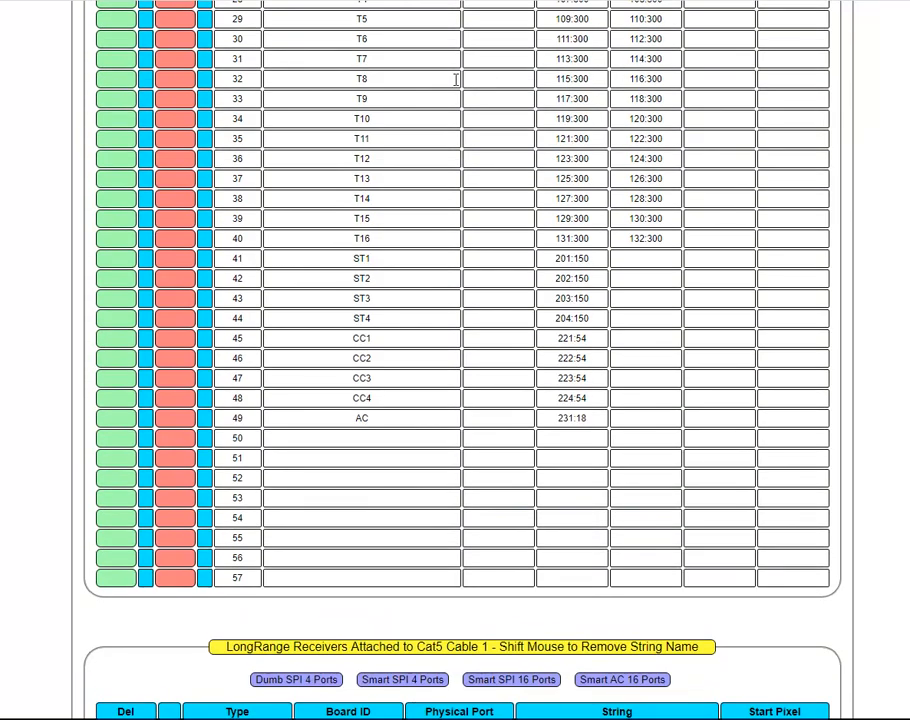
{"action": "scroll", "coordinate": [643, 270], "scroll_direction": "down", "scroll_amount": 12}
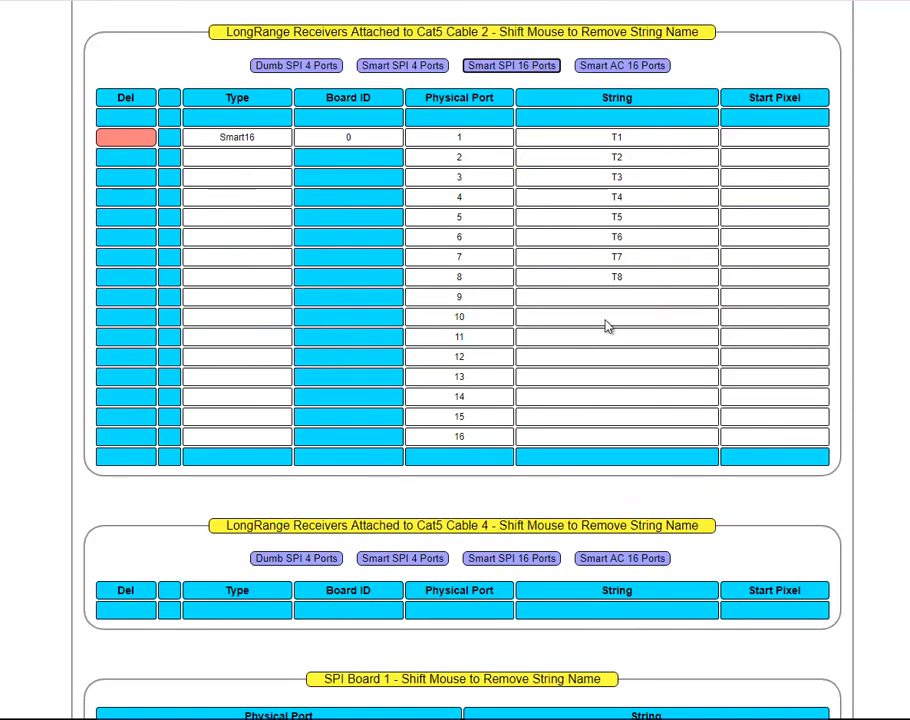
{"action": "left_click", "coordinate": [618, 301]}
{"action": "scroll", "coordinate": [455, 300], "scroll_direction": "up", "scroll_amount": 9}
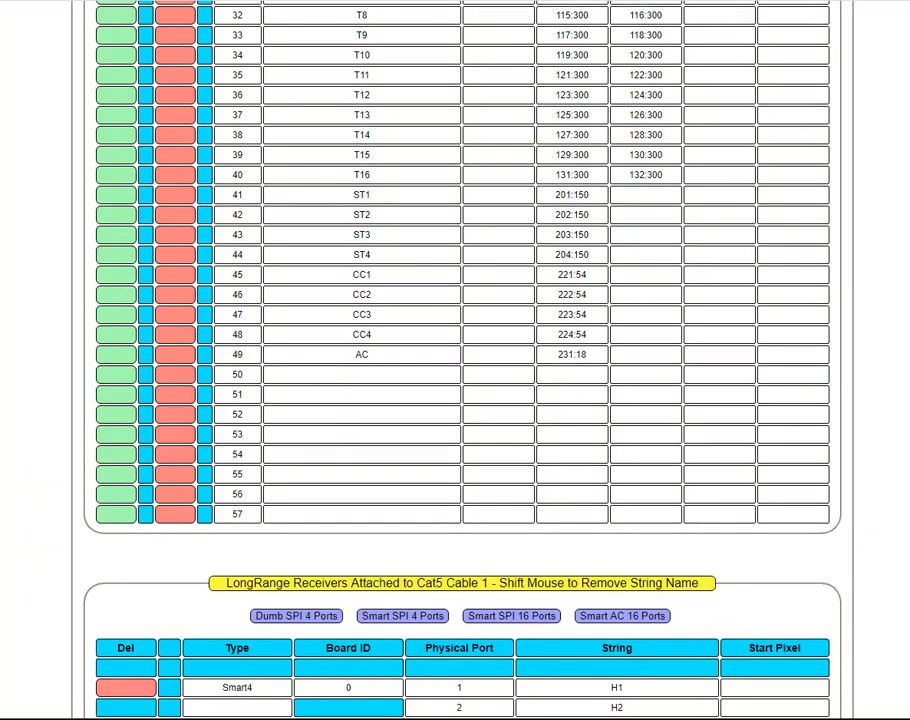
{"action": "left_click", "coordinate": [362, 35]}
{"action": "scroll", "coordinate": [362, 40], "scroll_direction": "down", "scroll_amount": 8}
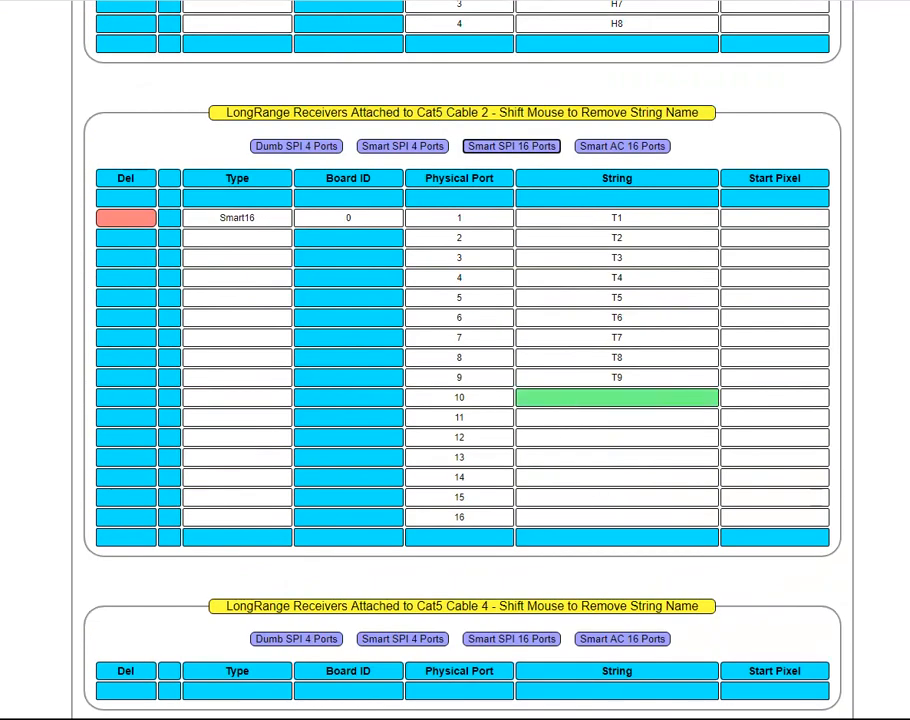
Step: Assign string T10 to port 10 of receiver board 0 on Cat5 Cable 2
{"action": "scroll", "coordinate": [455, 360], "scroll_direction": "up", "scroll_amount": 10}
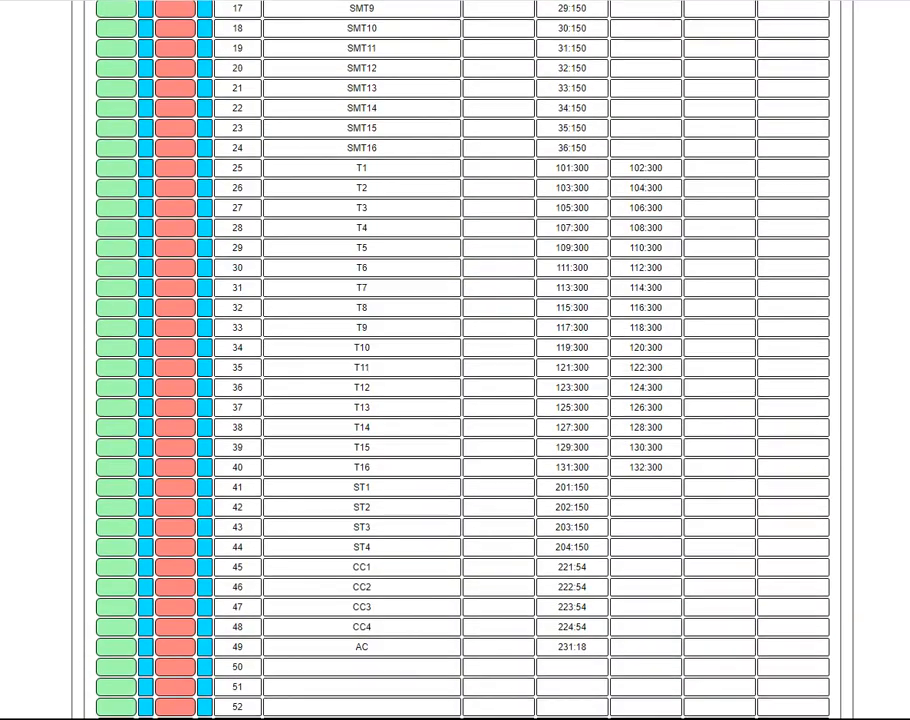
{"action": "scroll", "coordinate": [455, 360], "scroll_direction": "down", "scroll_amount": 12}
{"action": "scroll", "coordinate": [455, 360], "scroll_direction": "up", "scroll_amount": 15}
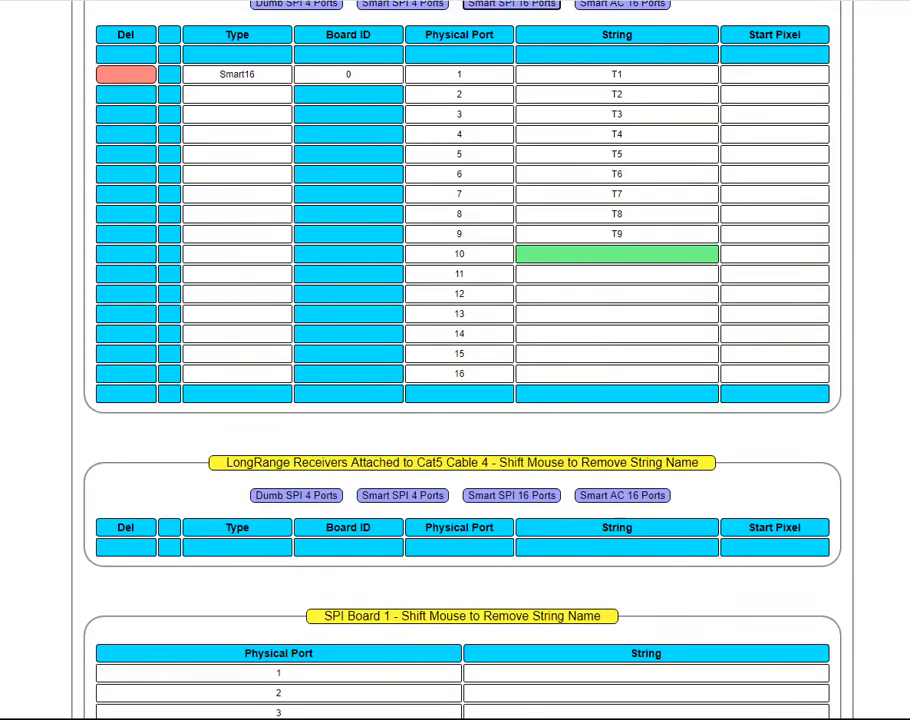
{"action": "scroll", "coordinate": [455, 360], "scroll_direction": "up", "scroll_amount": 3}
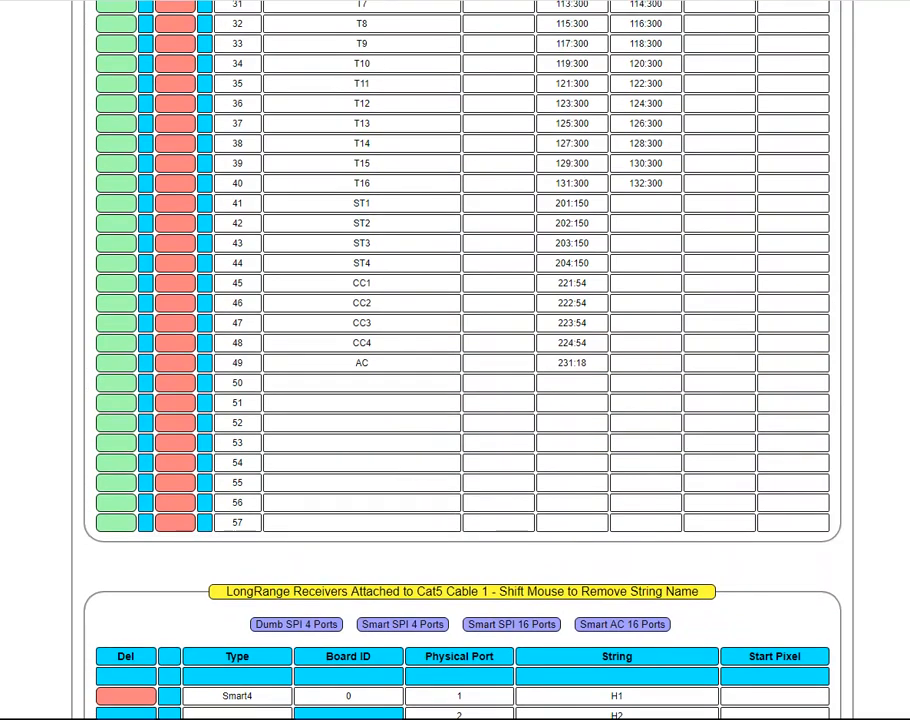
{"action": "scroll", "coordinate": [691, 508], "scroll_direction": "down", "scroll_amount": 12}
Step: Assign string T11 to port 11 of receiver board 0 on Cat5 Cable 2
{"action": "left_click", "coordinate": [632, 469]}
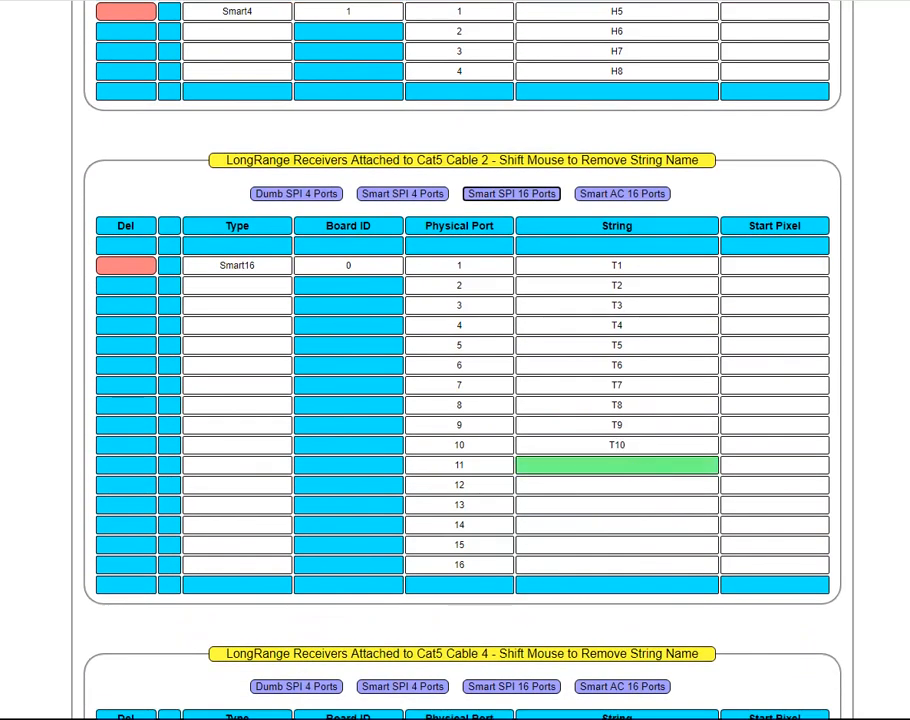
{"action": "scroll", "coordinate": [691, 242], "scroll_direction": "up", "scroll_amount": 12}
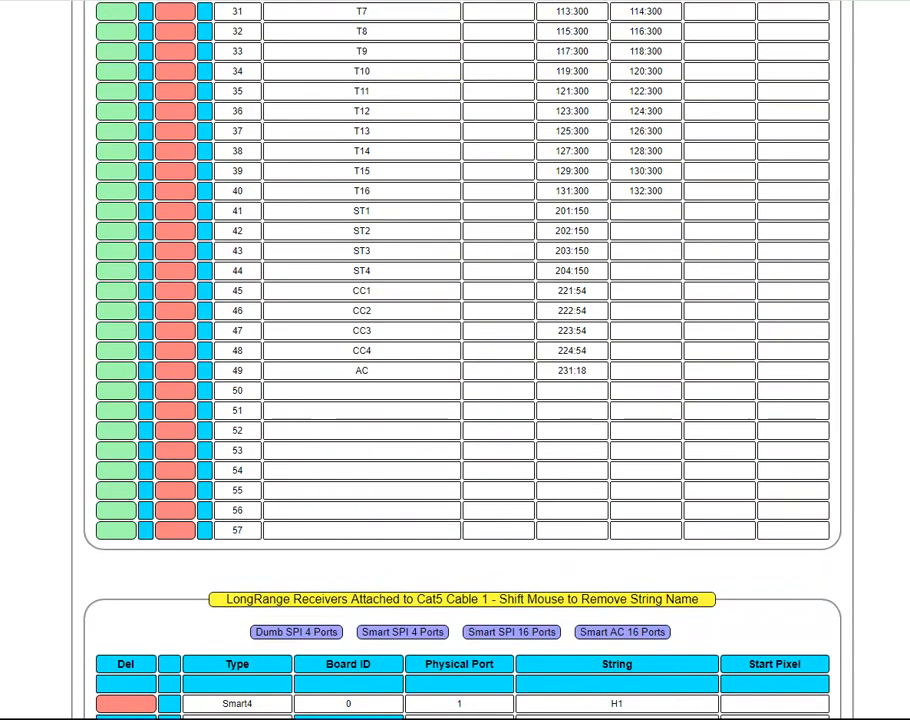
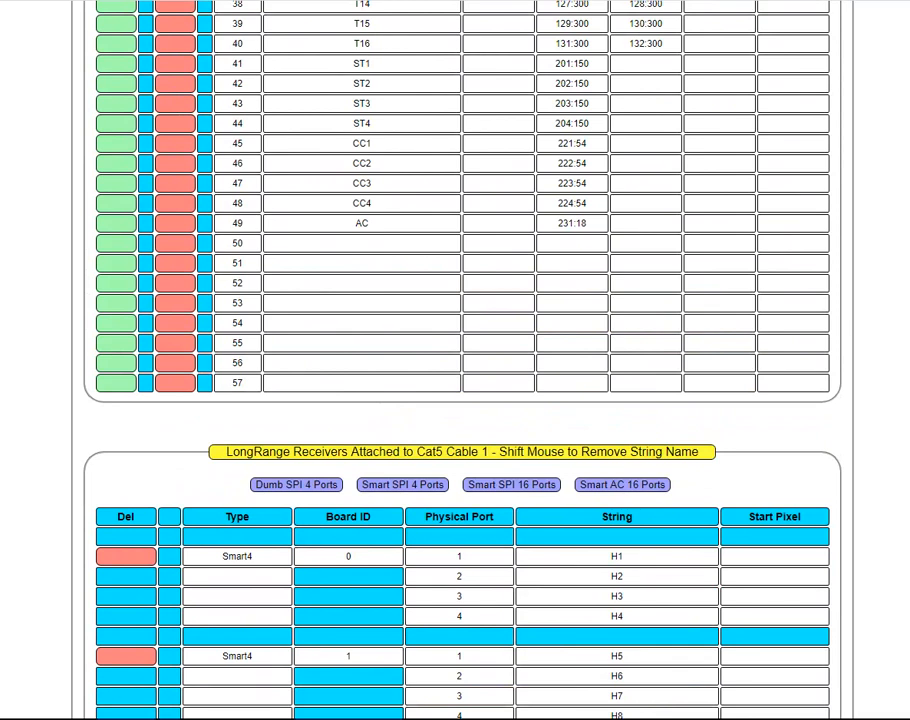
{"action": "scroll", "coordinate": [707, 493], "scroll_direction": "down", "scroll_amount": 15}
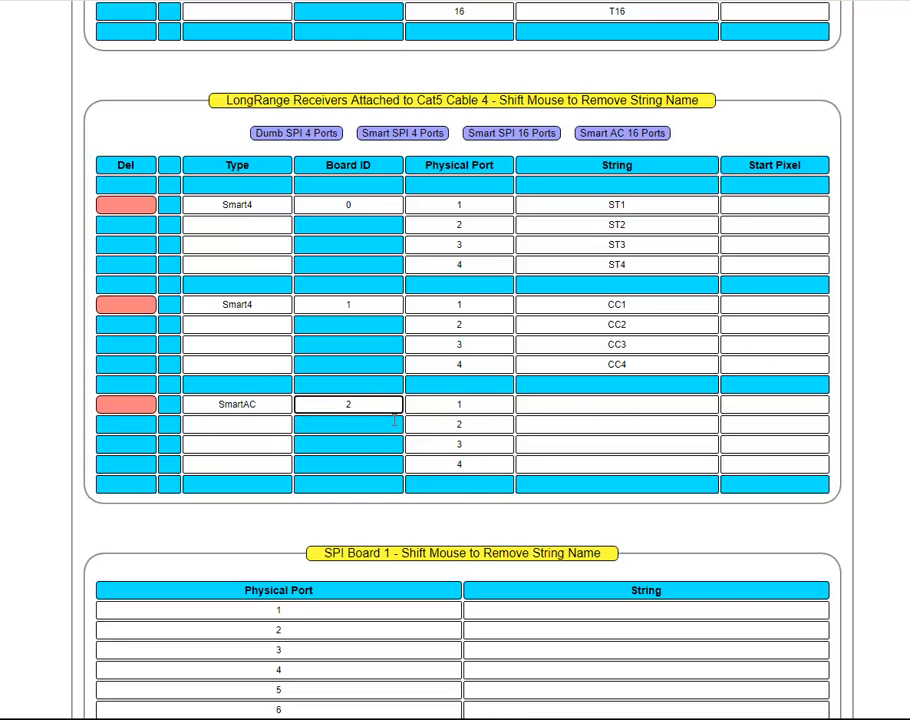
Step: Assign string AC to port 1 of the SmartAC receiver board 2 on Cat5 Cable 4
{"action": "left_click", "coordinate": [621, 410]}
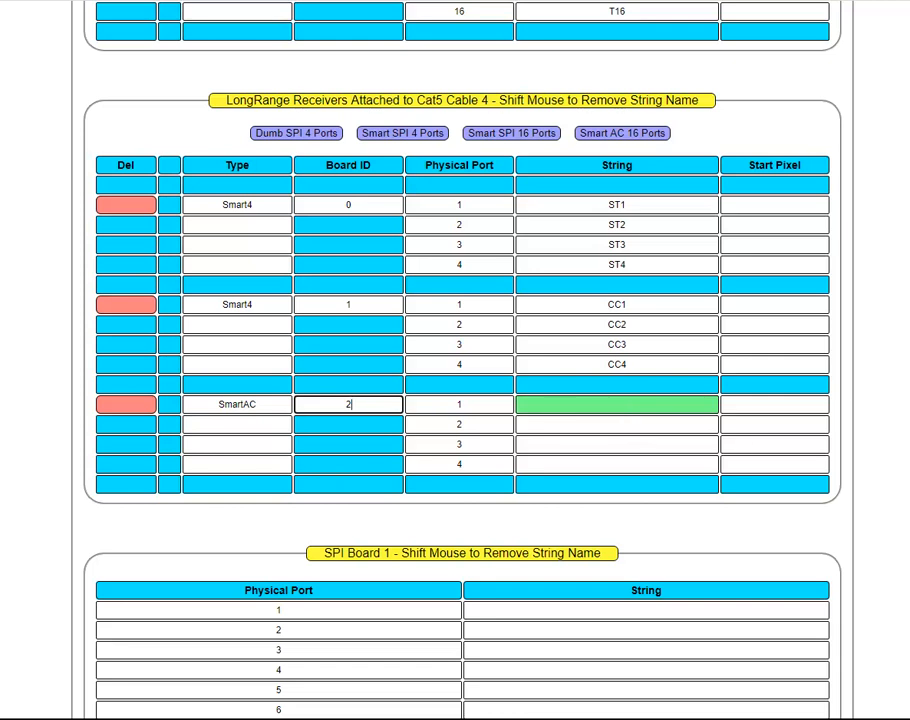
{"action": "scroll", "coordinate": [462, 360], "scroll_direction": "up", "scroll_amount": 12}
{"action": "scroll", "coordinate": [455, 360], "scroll_direction": "up", "scroll_amount": 5}
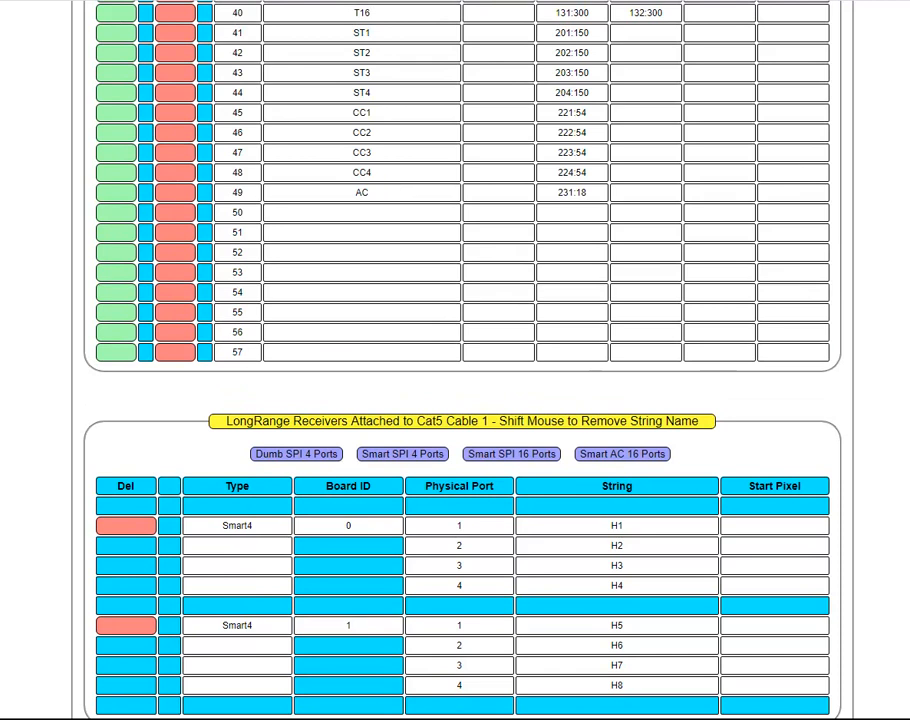
Step: Save the design under the name Christmas_20 and dismiss the confirmation message
{"action": "scroll", "coordinate": [895, 141], "scroll_direction": "up", "scroll_amount": 14}
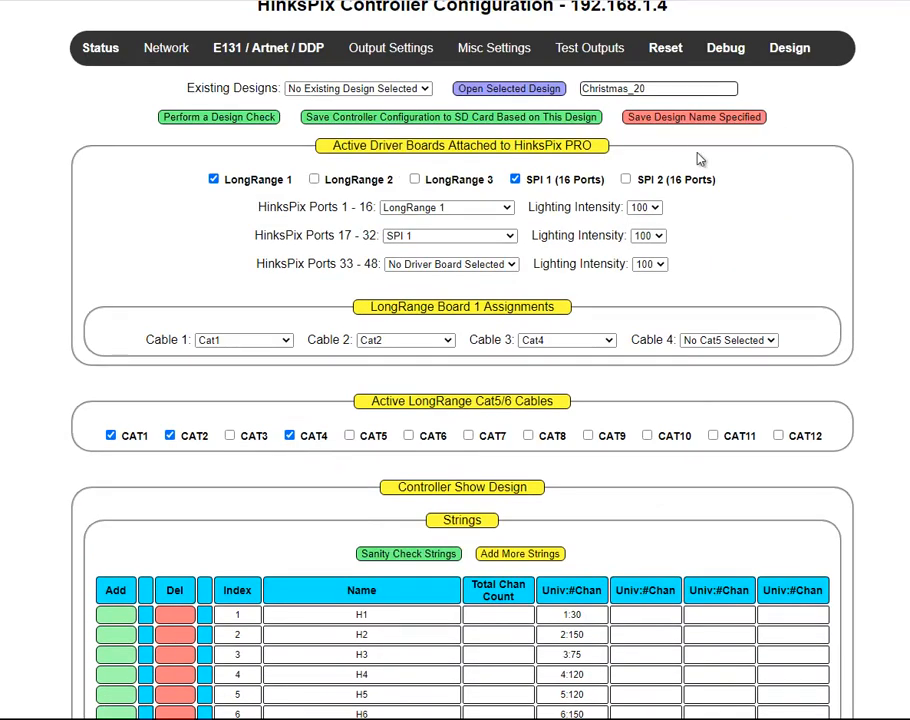
{"action": "left_click", "coordinate": [684, 120]}
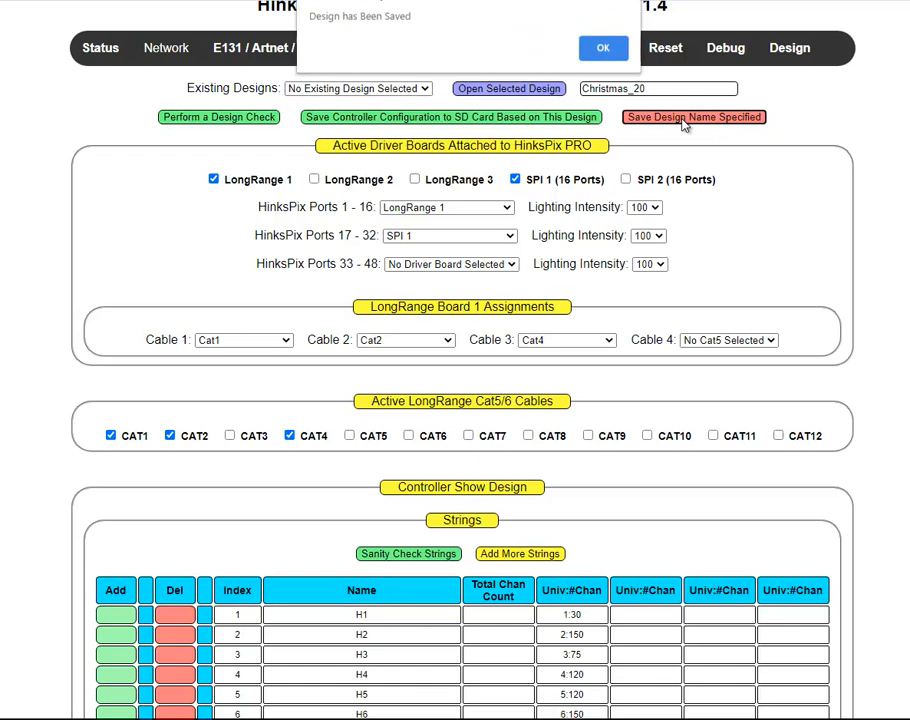
{"action": "left_click", "coordinate": [603, 48]}
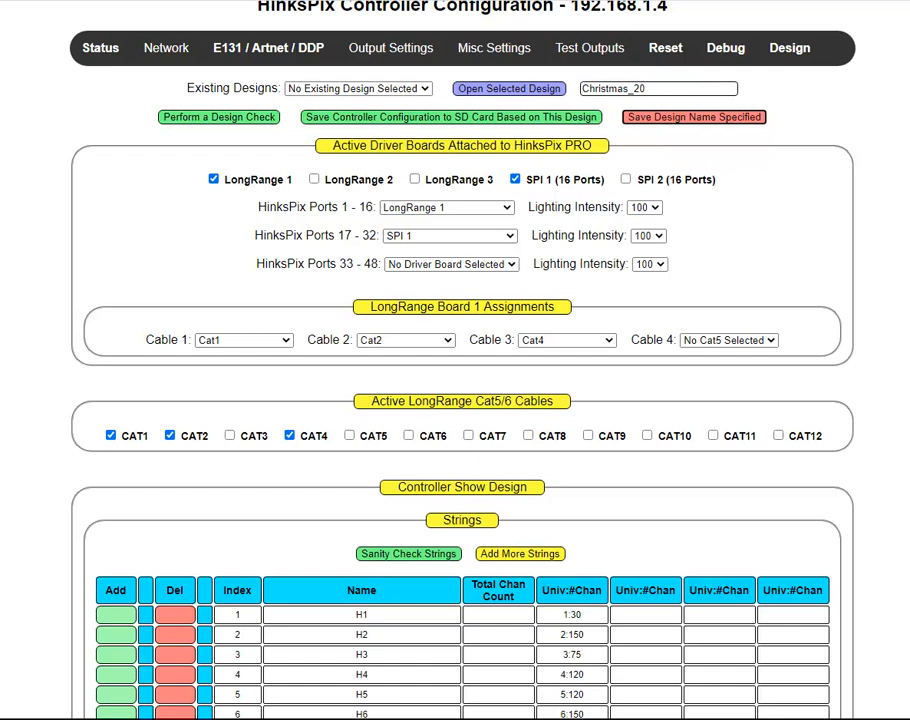
Step: Assign string SMT1 to physical port 1 of SPI Board 1
{"action": "scroll", "coordinate": [455, 400], "scroll_direction": "down", "scroll_amount": 5}
{"action": "scroll", "coordinate": [455, 360], "scroll_direction": "down", "scroll_amount": 20}
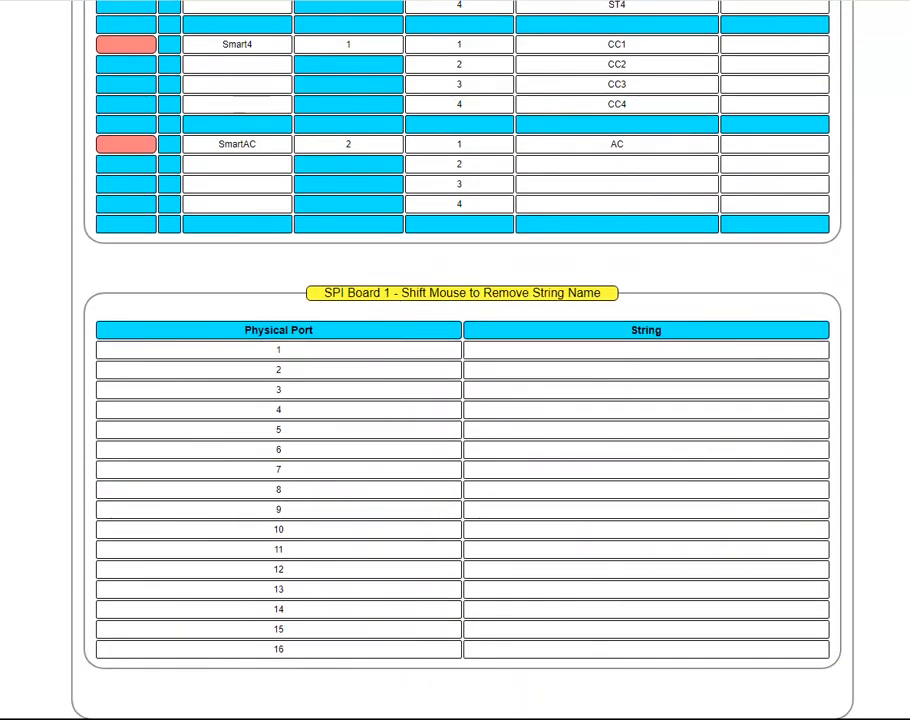
{"action": "left_click", "coordinate": [586, 354]}
{"action": "scroll", "coordinate": [455, 360], "scroll_direction": "up", "scroll_amount": 20}
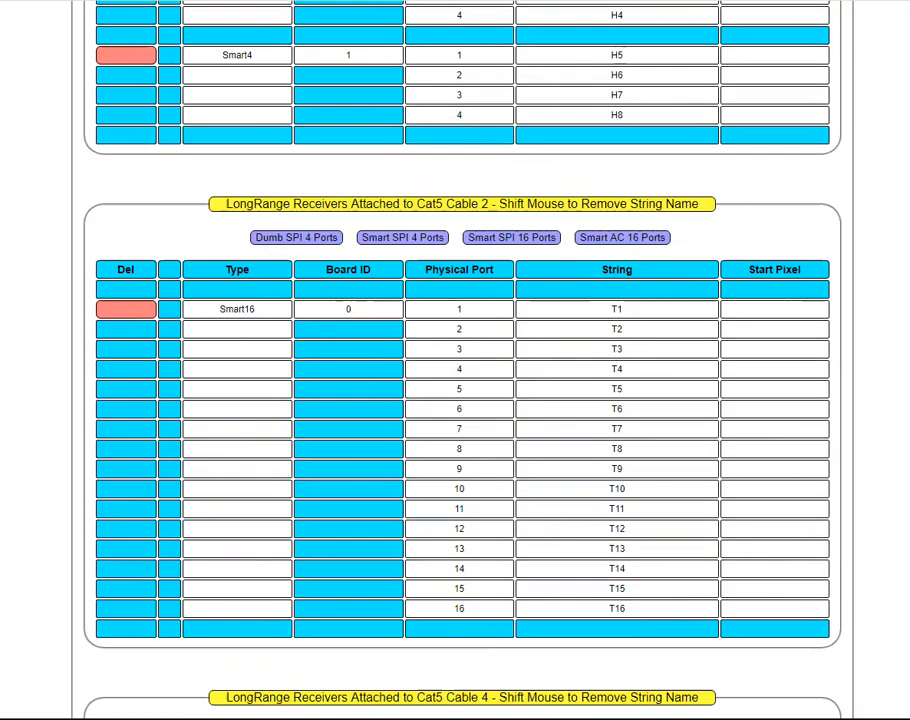
{"action": "scroll", "coordinate": [414, 240], "scroll_direction": "up", "scroll_amount": 5}
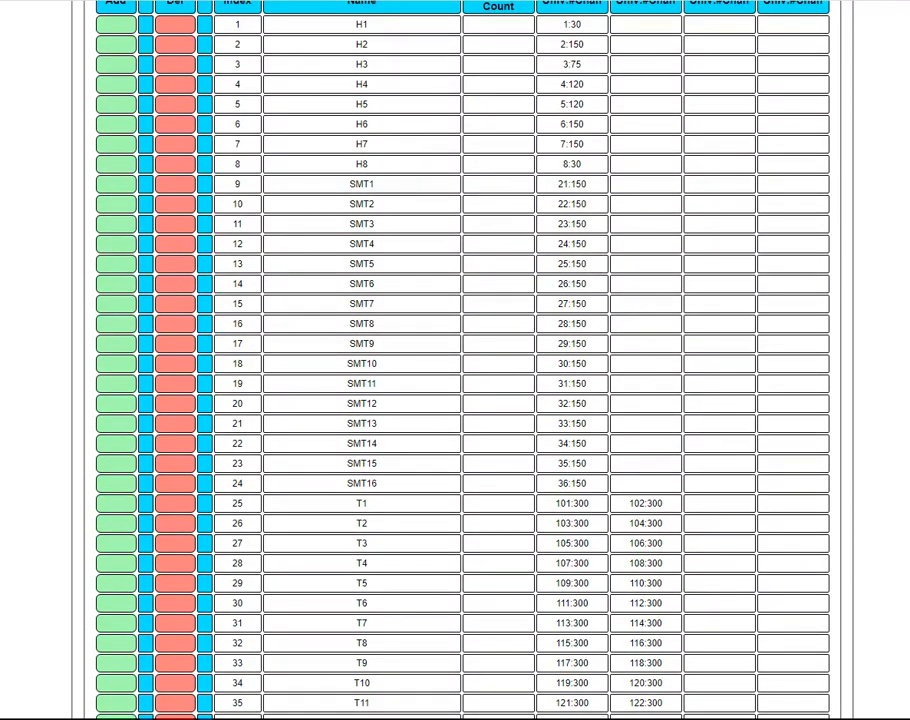
{"action": "scroll", "coordinate": [455, 360], "scroll_direction": "down", "scroll_amount": 13}
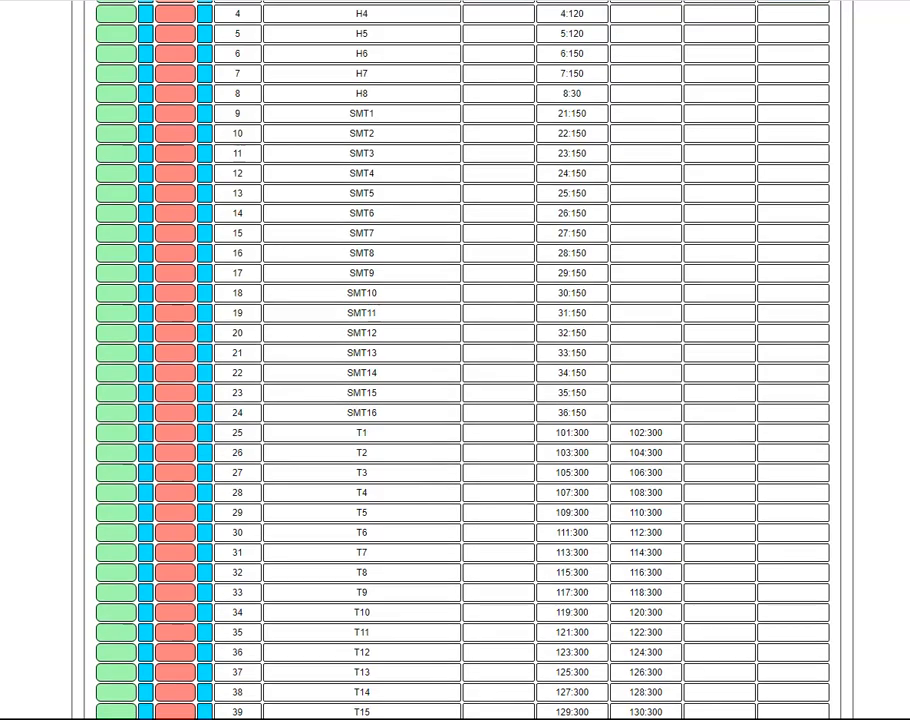
{"action": "scroll", "coordinate": [455, 360], "scroll_direction": "down", "scroll_amount": 10}
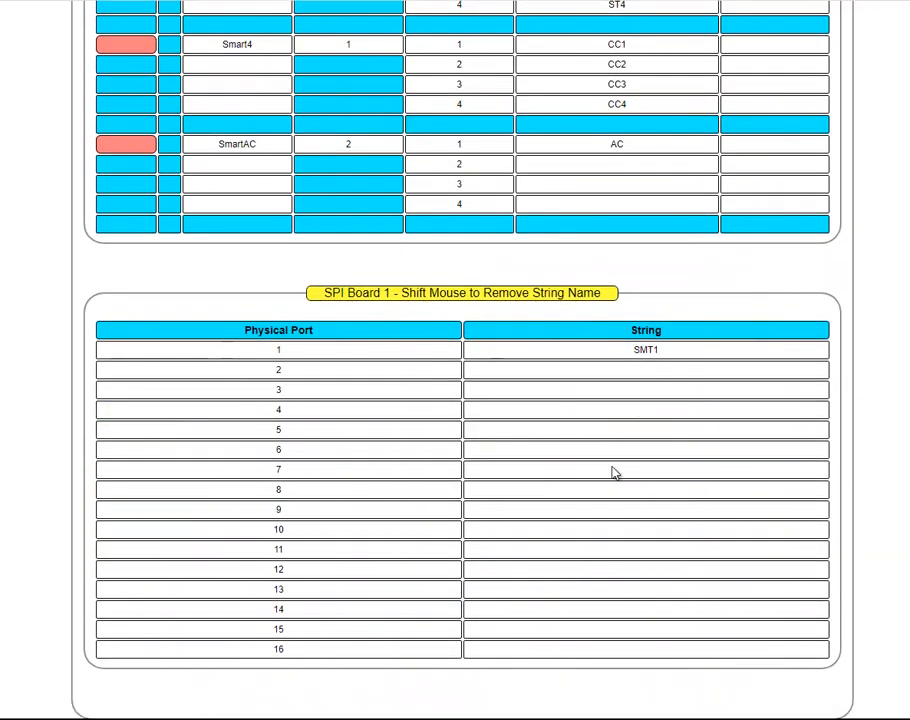
Step: Assign string SMT2 to port 2 and string SMT3 to port 3 of SPI Board 1
{"action": "left_click", "coordinate": [643, 372]}
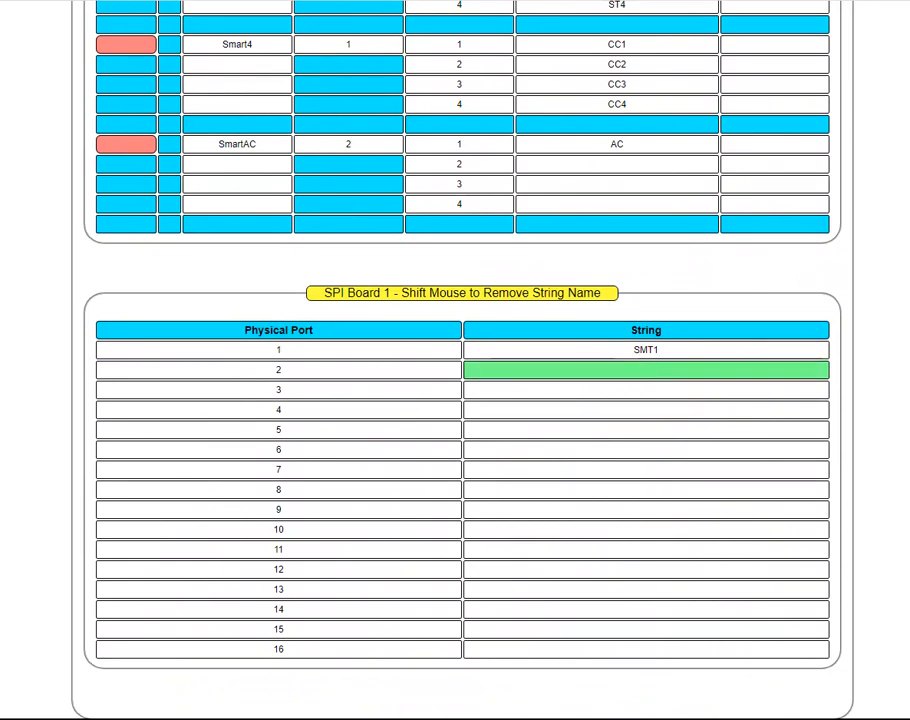
{"action": "scroll", "coordinate": [643, 372], "scroll_direction": "up", "scroll_amount": 15}
{"action": "scroll", "coordinate": [455, 360], "scroll_direction": "up", "scroll_amount": 9}
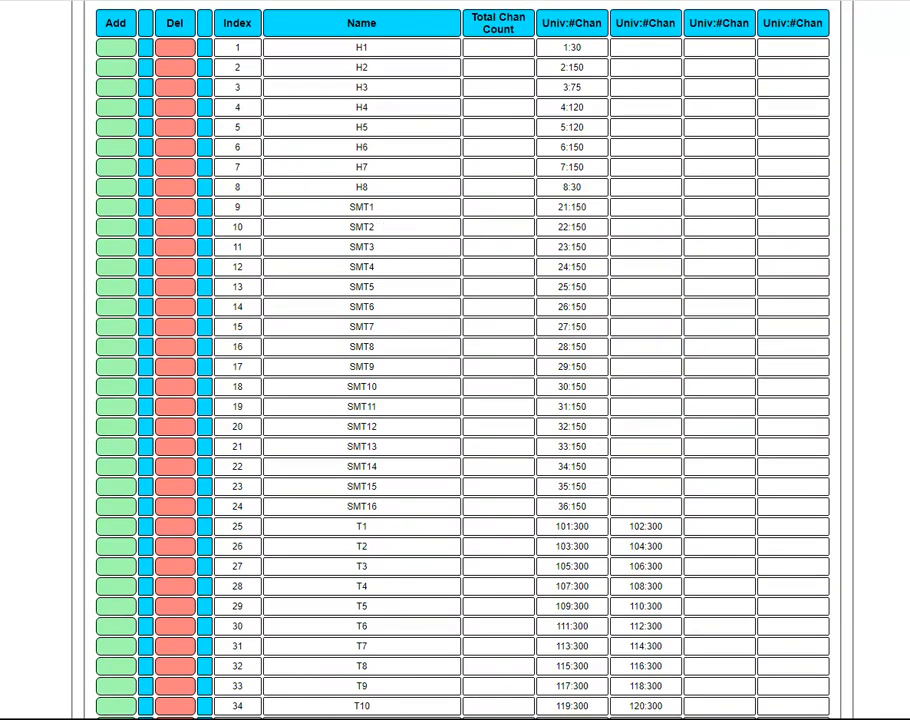
{"action": "scroll", "coordinate": [455, 360], "scroll_direction": "down", "scroll_amount": 20}
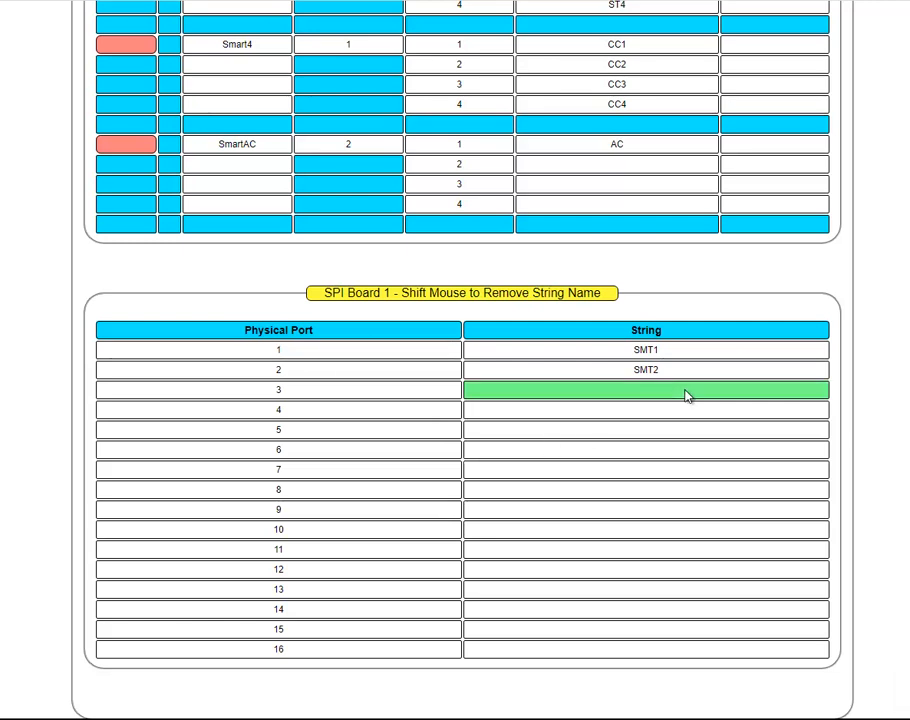
{"action": "scroll", "coordinate": [688, 391], "scroll_direction": "up", "scroll_amount": 9}
{"action": "scroll", "coordinate": [677, 397], "scroll_direction": "up", "scroll_amount": 10}
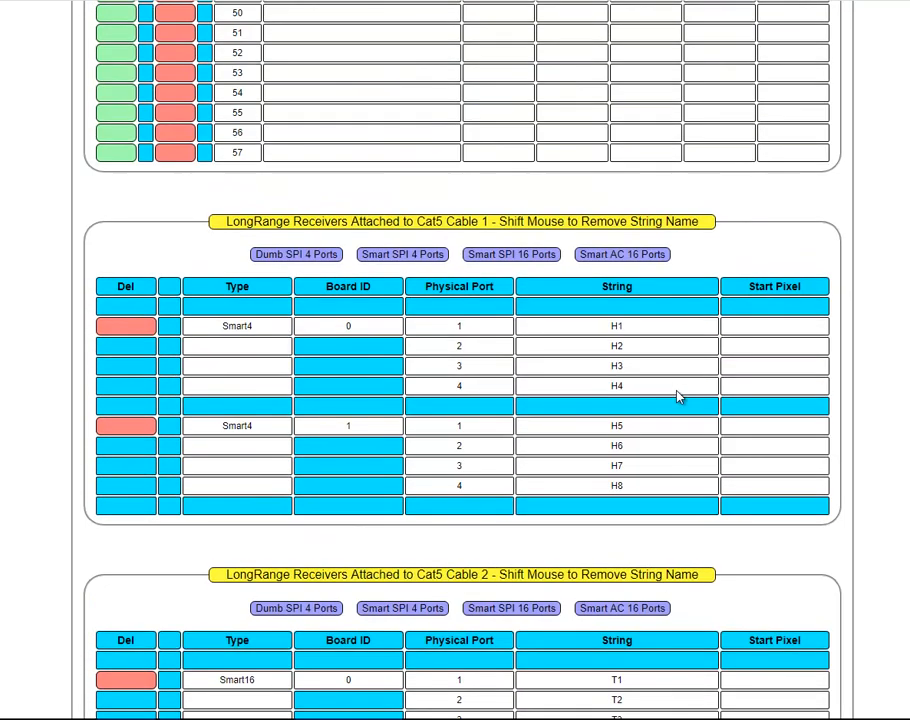
{"action": "scroll", "coordinate": [677, 390], "scroll_direction": "up", "scroll_amount": 3}
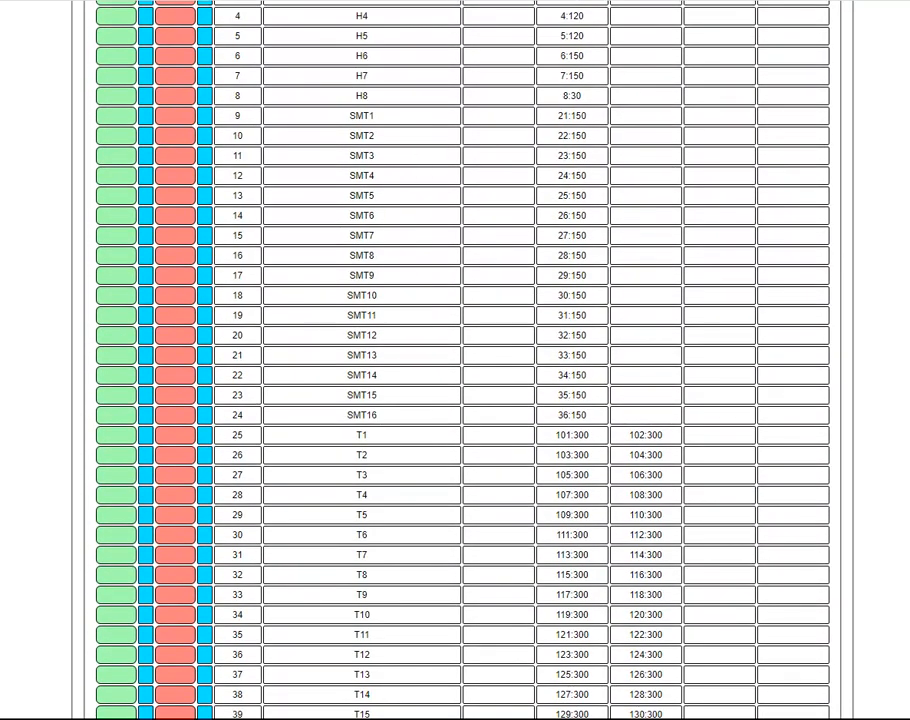
{"action": "scroll", "coordinate": [418, 160], "scroll_direction": "down", "scroll_amount": 20}
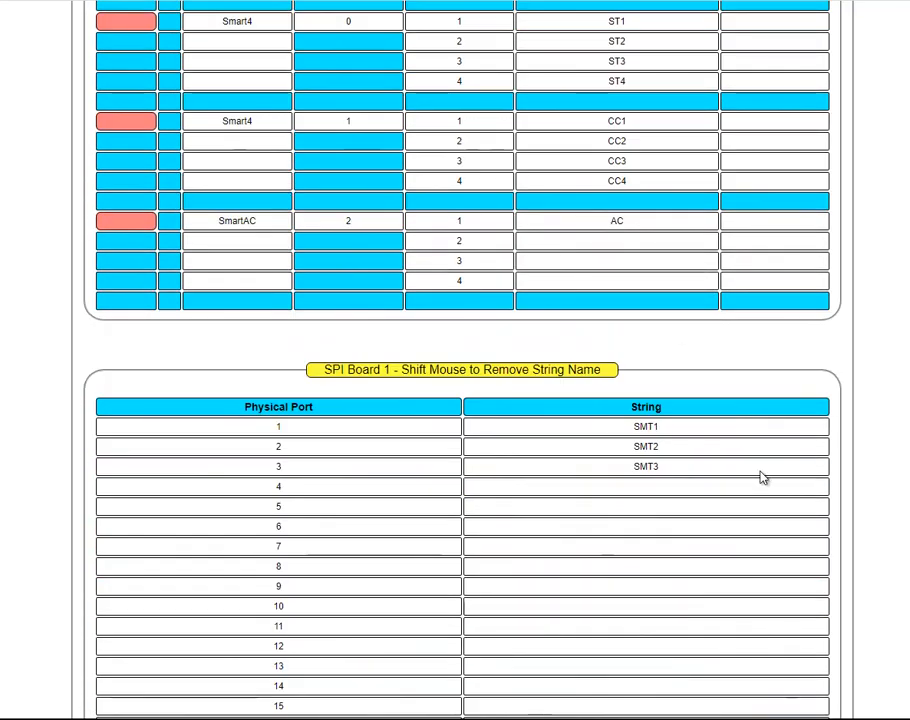
Step: Assign string SMT4 to port 4 and string SMT5 to port 5 of SPI Board 1
{"action": "left_click", "coordinate": [731, 488]}
{"action": "scroll", "coordinate": [702, 410], "scroll_direction": "up", "scroll_amount": 20}
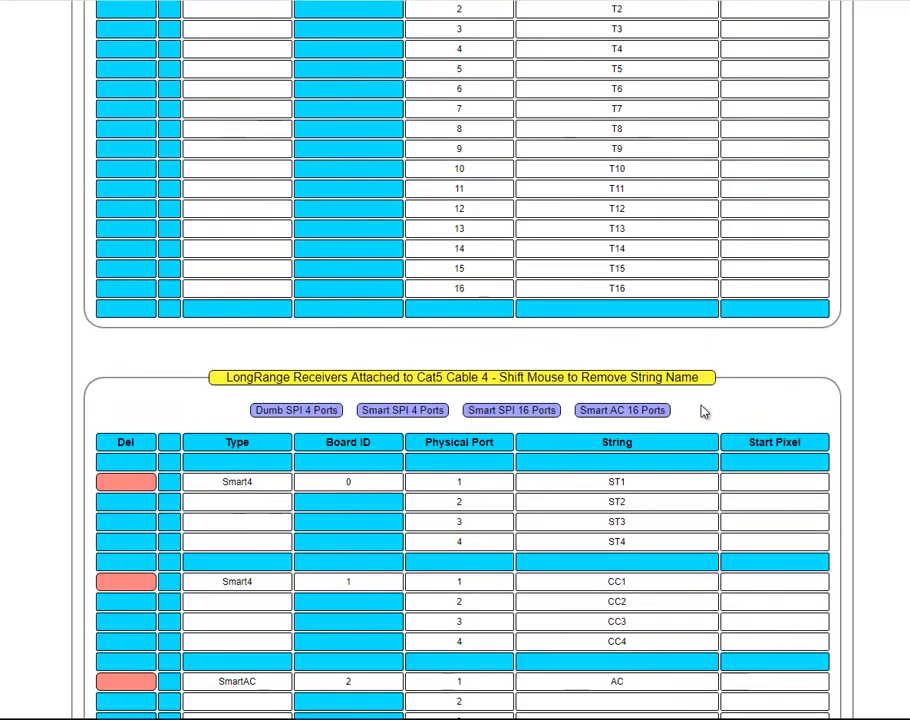
{"action": "scroll", "coordinate": [702, 410], "scroll_direction": "up", "scroll_amount": 1}
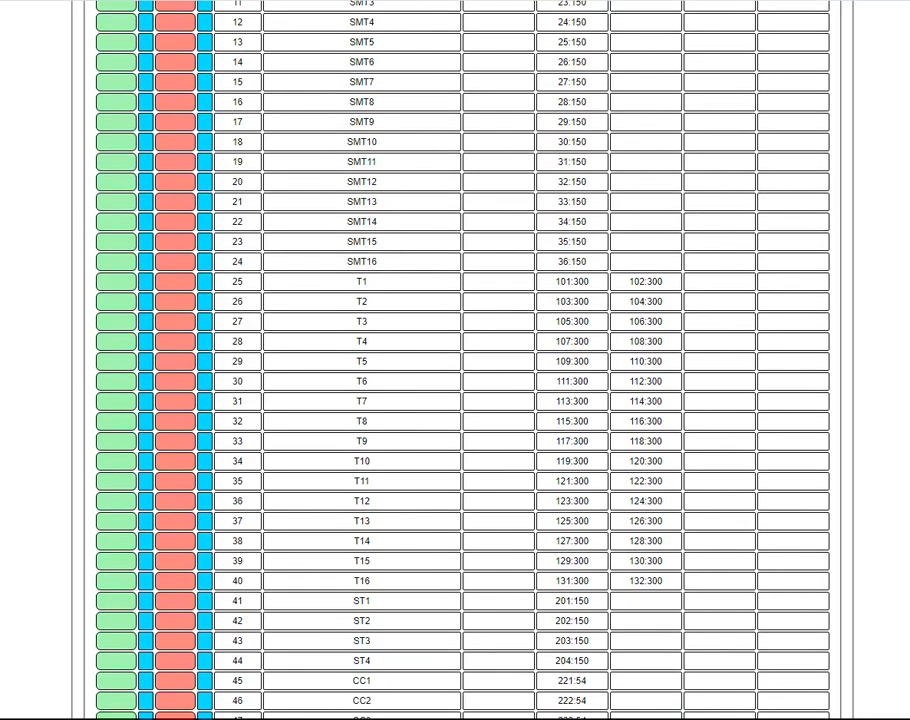
{"action": "scroll", "coordinate": [735, 624], "scroll_direction": "down", "scroll_amount": 20}
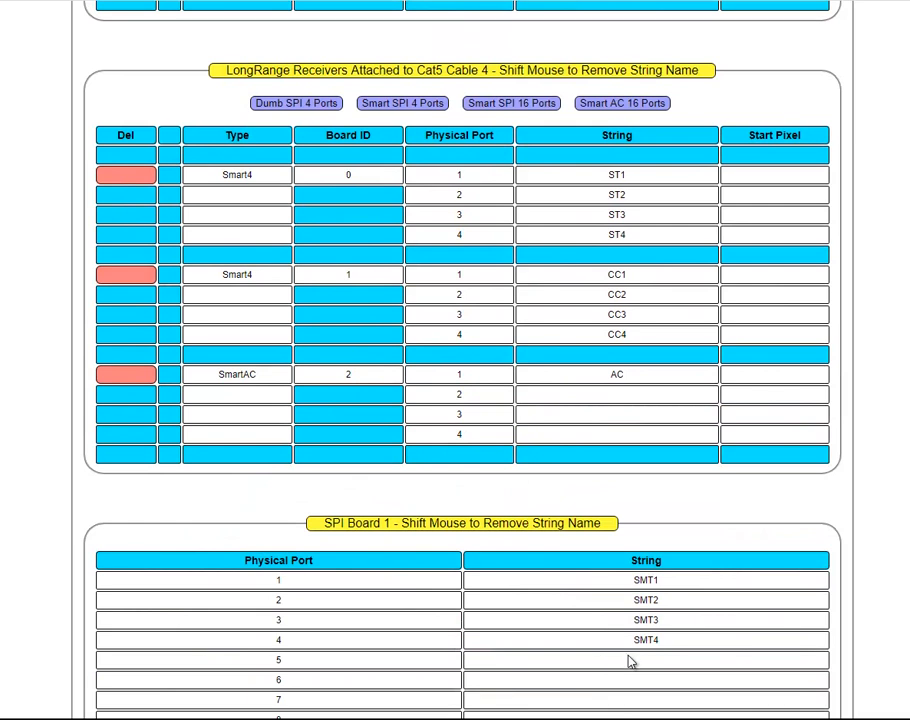
{"action": "left_click", "coordinate": [630, 660]}
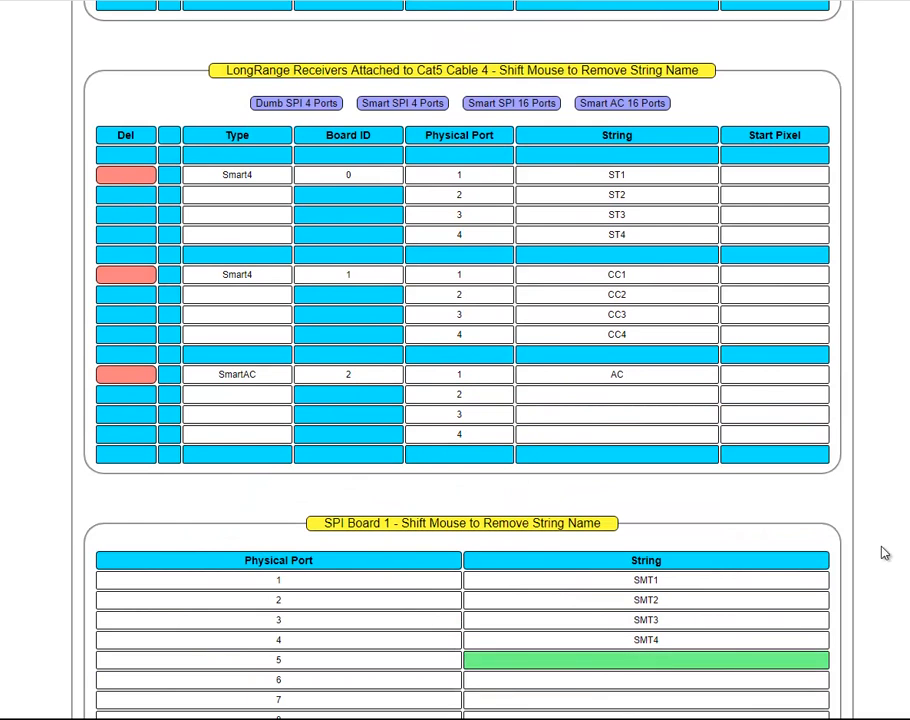
{"action": "scroll", "coordinate": [455, 360], "scroll_direction": "up", "scroll_amount": 6}
{"action": "scroll", "coordinate": [455, 360], "scroll_direction": "up", "scroll_amount": 2}
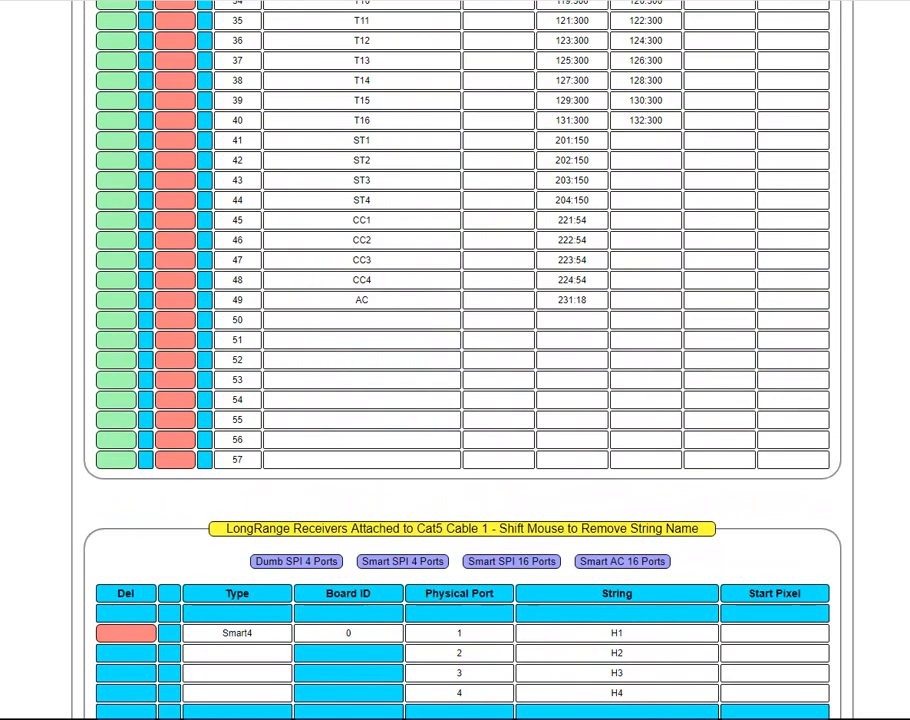
{"action": "scroll", "coordinate": [455, 360], "scroll_direction": "up", "scroll_amount": 5}
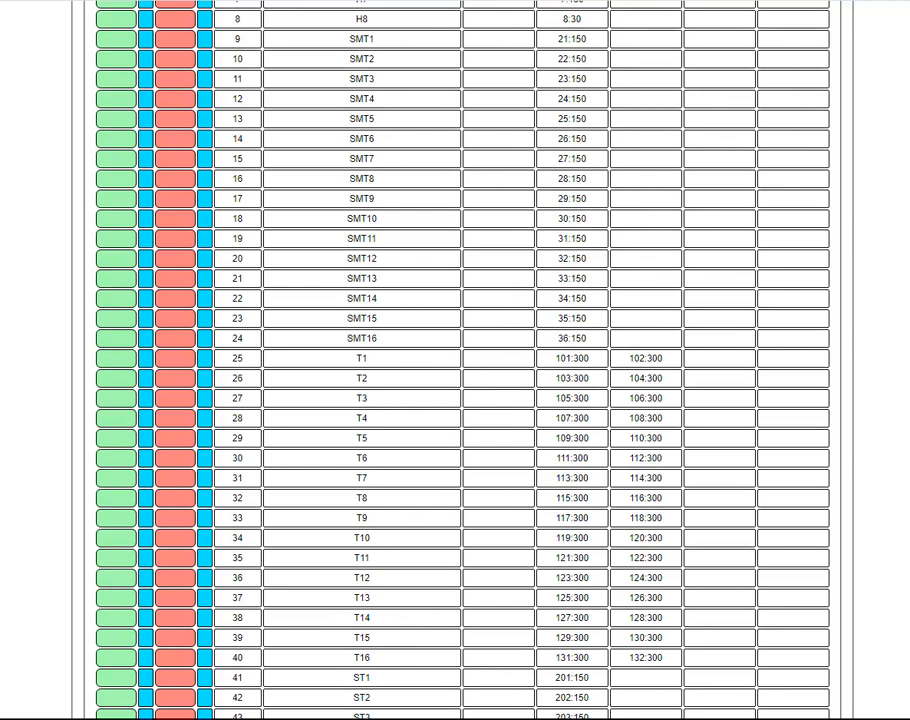
{"action": "scroll", "coordinate": [455, 360], "scroll_direction": "down", "scroll_amount": 20}
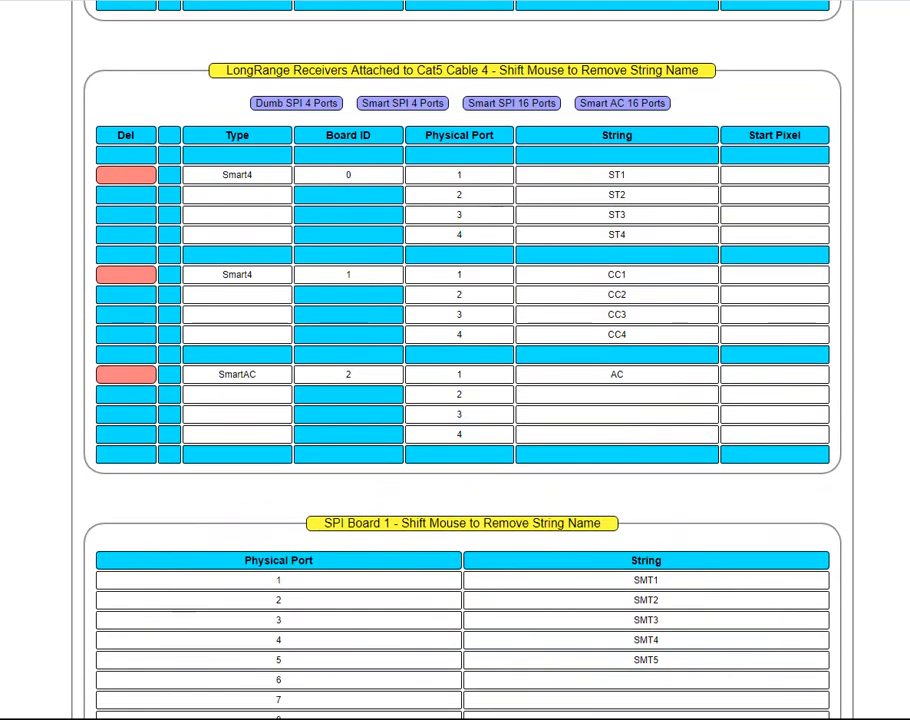
Step: Assign string SMT6 to physical port 6 of SPI Board 1
{"action": "scroll", "coordinate": [455, 360], "scroll_direction": "down", "scroll_amount": 2}
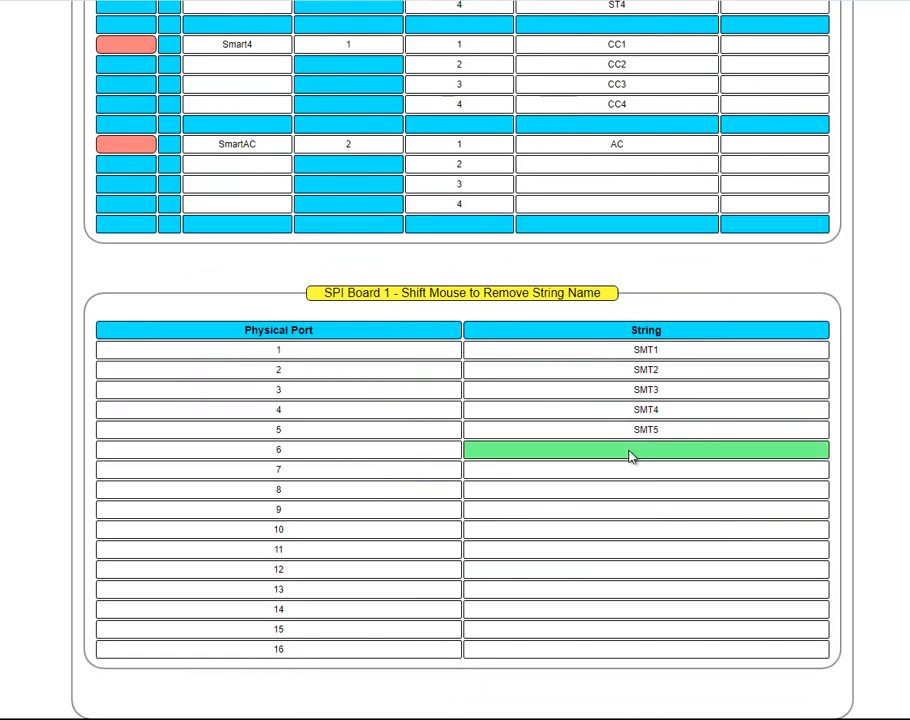
{"action": "scroll", "coordinate": [630, 456], "scroll_direction": "up", "scroll_amount": 20}
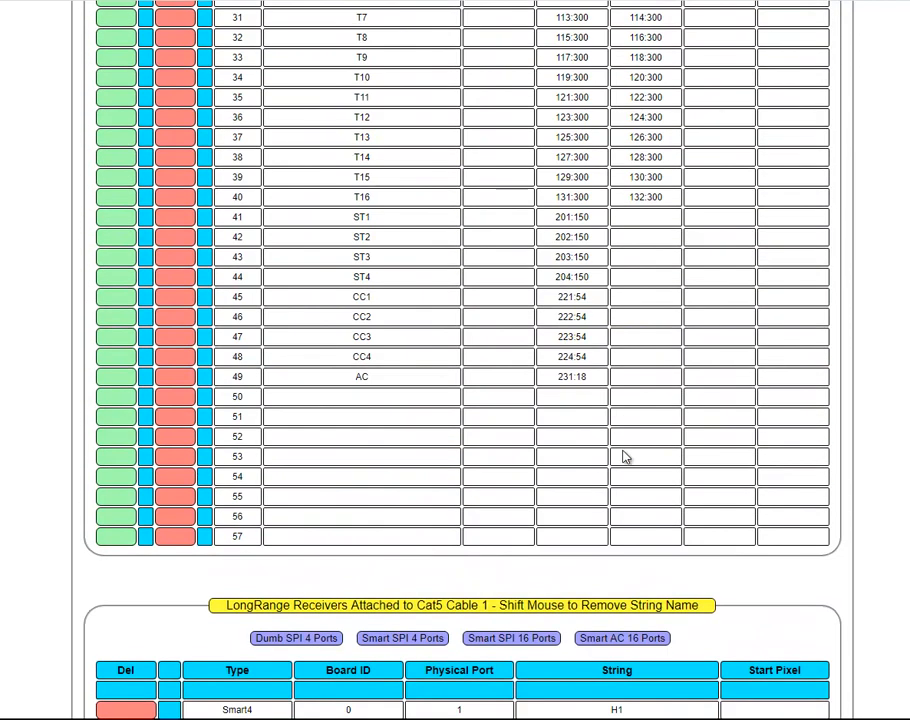
{"action": "scroll", "coordinate": [625, 456], "scroll_direction": "up", "scroll_amount": 4}
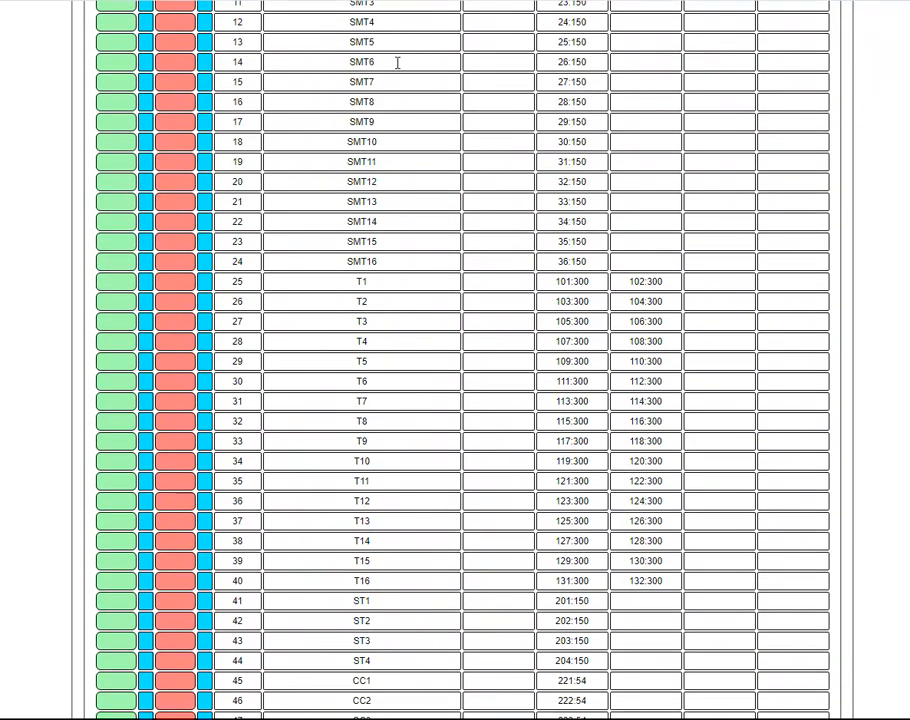
{"action": "scroll", "coordinate": [677, 256], "scroll_direction": "down", "scroll_amount": 20}
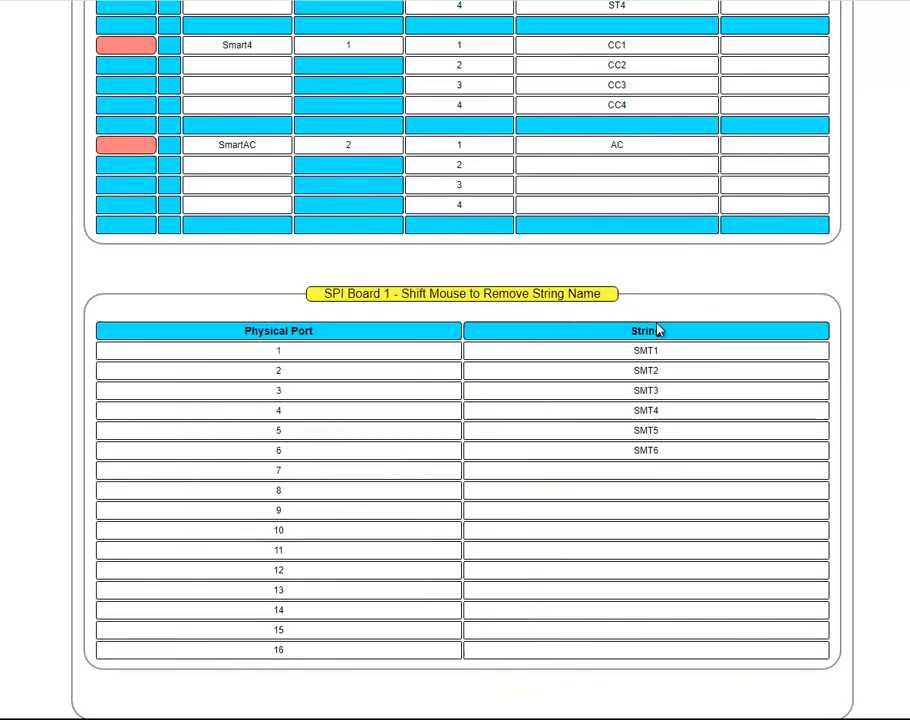
{"action": "scroll", "coordinate": [629, 481], "scroll_direction": "up", "scroll_amount": 14}
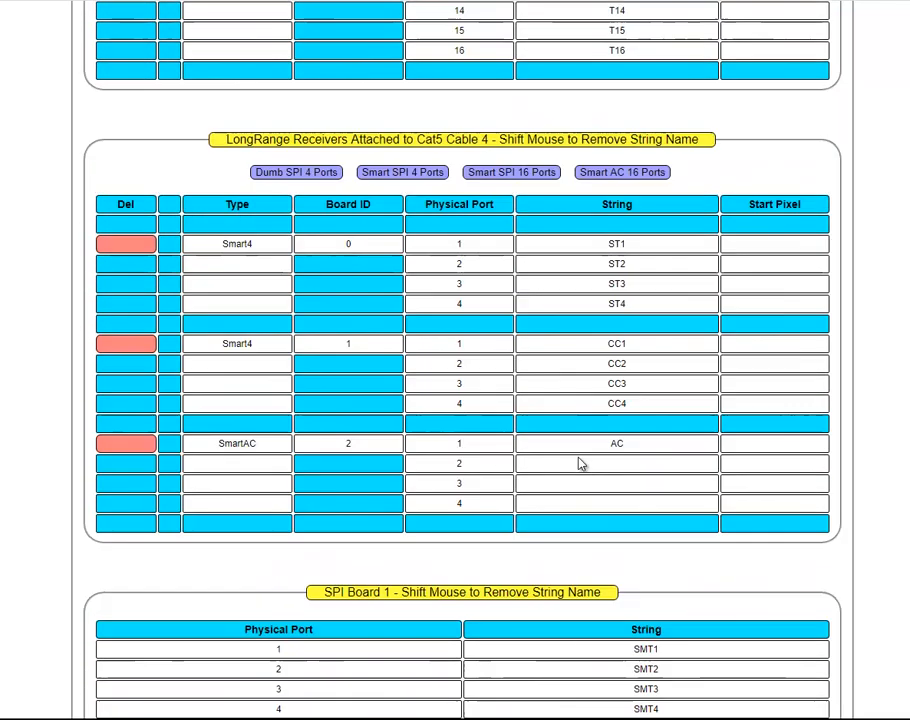
Step: Assign string SMT7 to physical port 7 of SPI Board 1
{"action": "scroll", "coordinate": [581, 464], "scroll_direction": "up", "scroll_amount": 6}
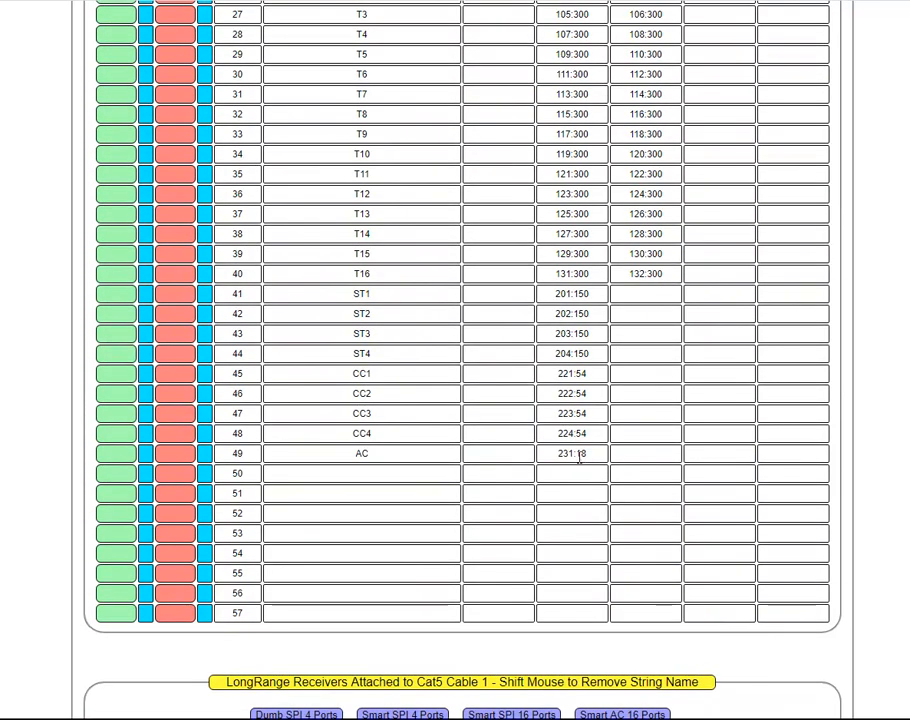
{"action": "scroll", "coordinate": [577, 451], "scroll_direction": "up", "scroll_amount": 2}
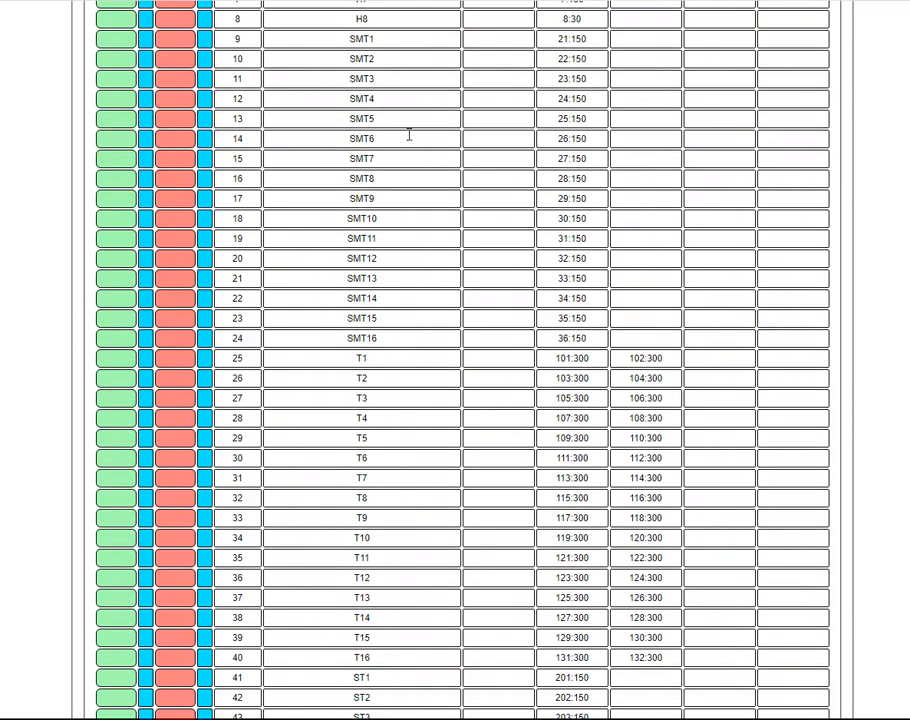
{"action": "scroll", "coordinate": [632, 203], "scroll_direction": "down", "scroll_amount": 20}
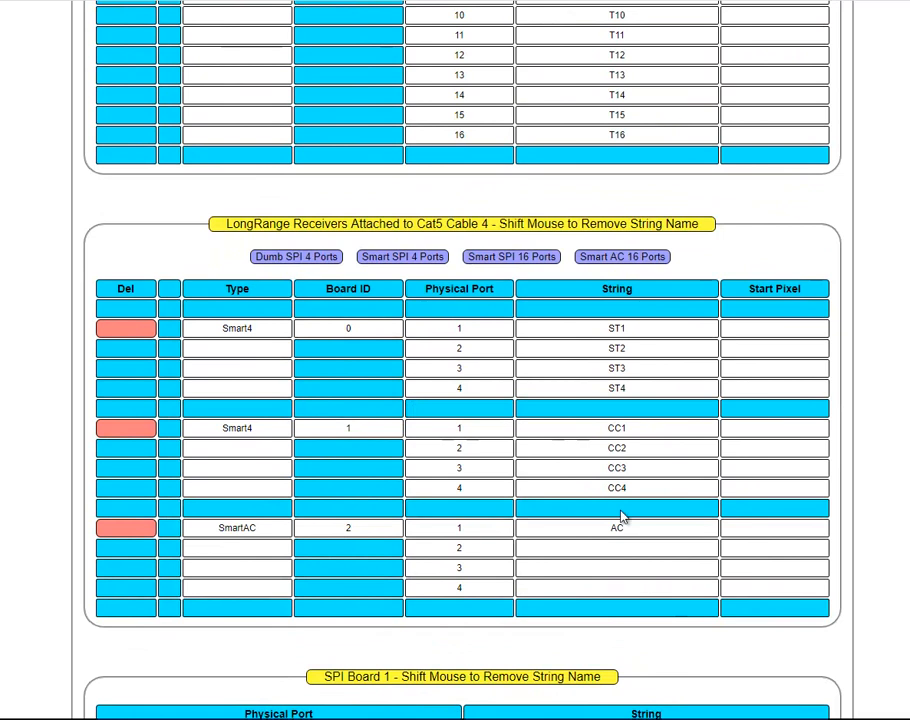
{"action": "scroll", "coordinate": [623, 515], "scroll_direction": "down", "scroll_amount": 5}
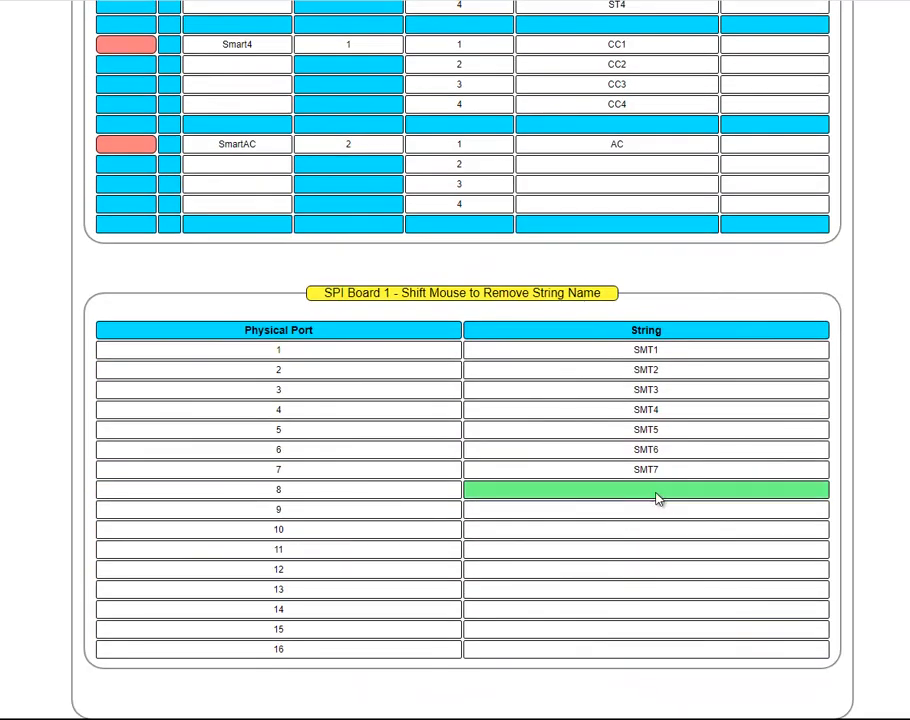
{"action": "scroll", "coordinate": [661, 502], "scroll_direction": "up", "scroll_amount": 20}
{"action": "scroll", "coordinate": [657, 500], "scroll_direction": "up", "scroll_amount": 8}
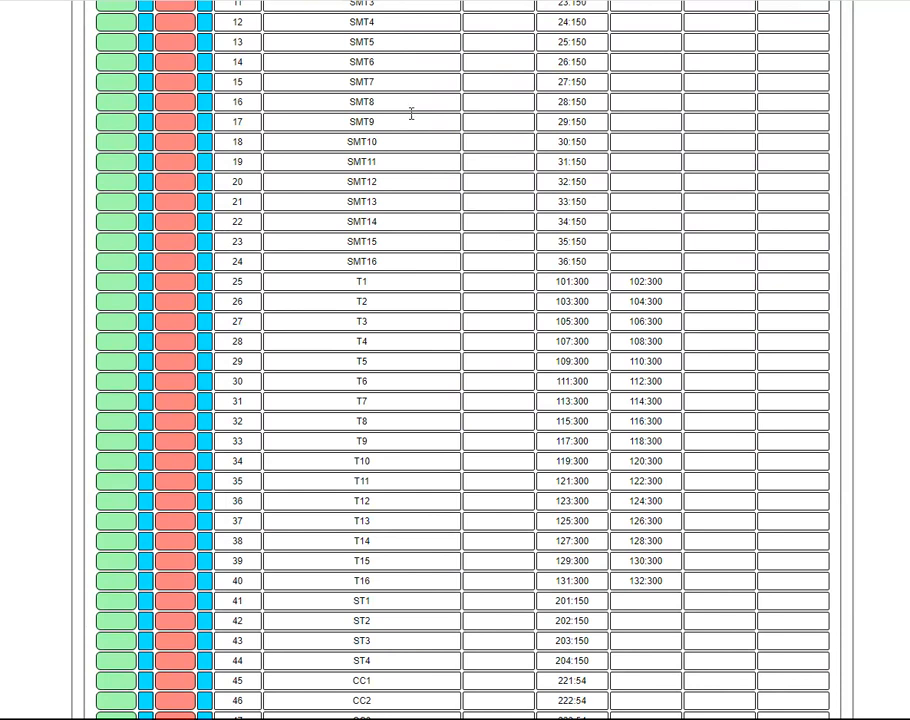
{"action": "scroll", "coordinate": [578, 220], "scroll_direction": "down", "scroll_amount": 20}
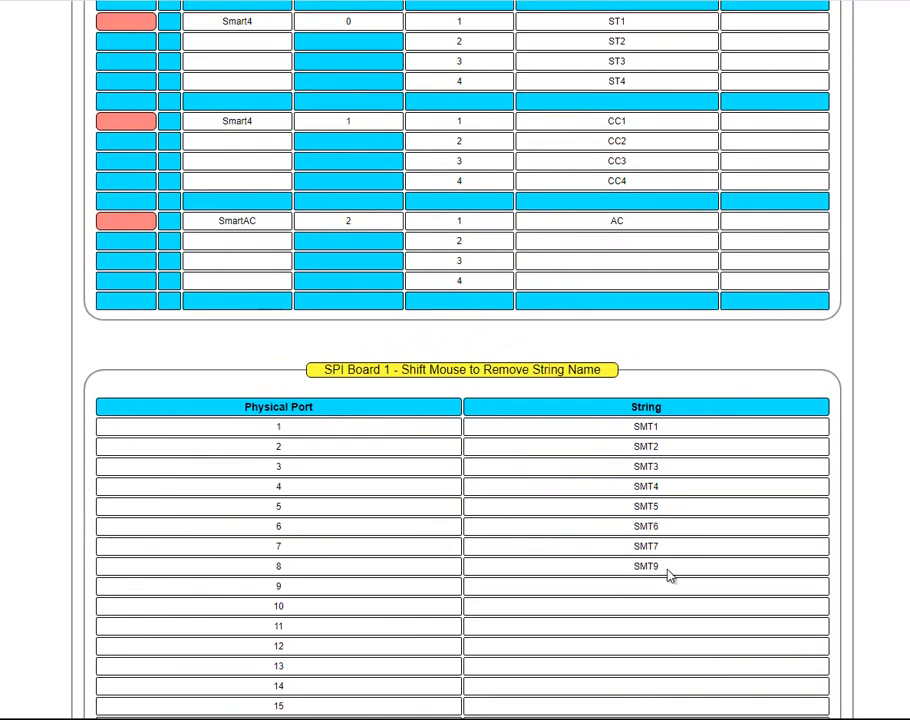
Step: Replace the string on physical port 8 of SPI Board 1 with SMT8
{"action": "left_click", "coordinate": [672, 570]}
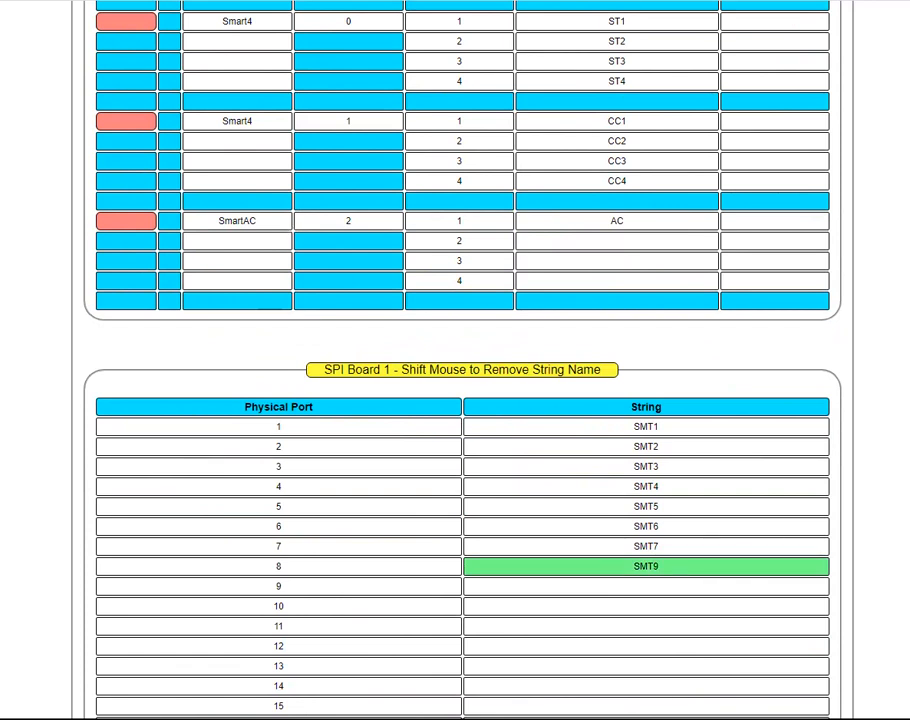
{"action": "scroll", "coordinate": [660, 205], "scroll_direction": "up", "scroll_amount": 20}
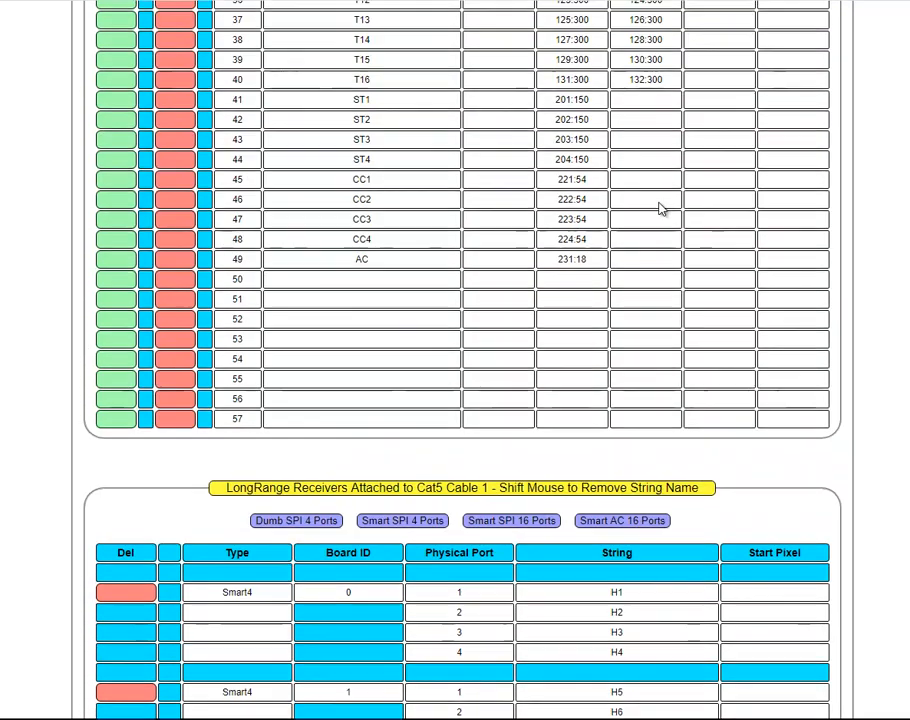
{"action": "scroll", "coordinate": [660, 209], "scroll_direction": "up", "scroll_amount": 6}
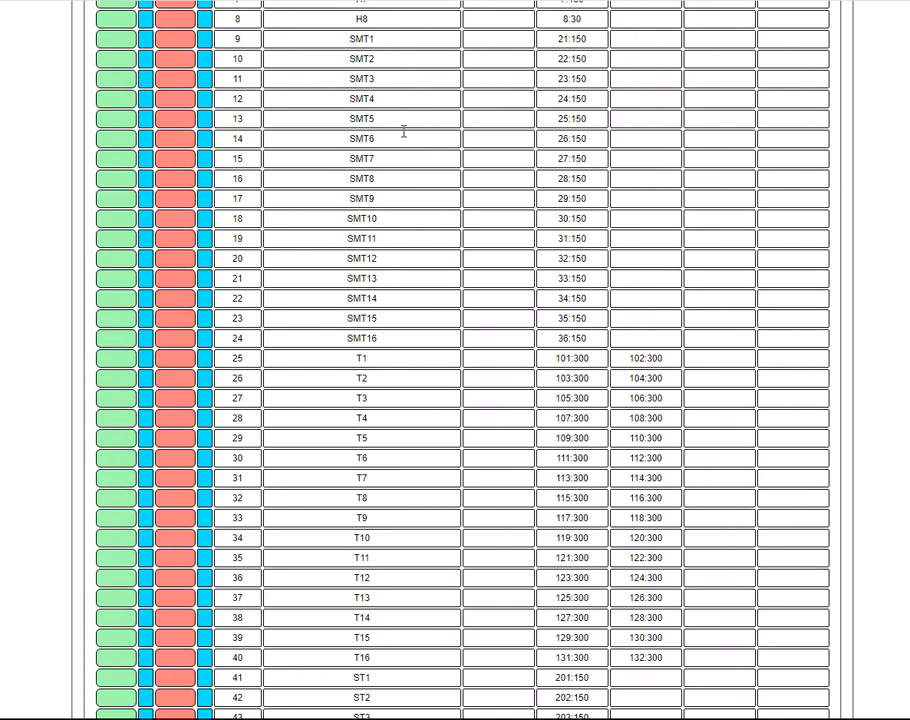
{"action": "scroll", "coordinate": [552, 193], "scroll_direction": "down", "scroll_amount": 20}
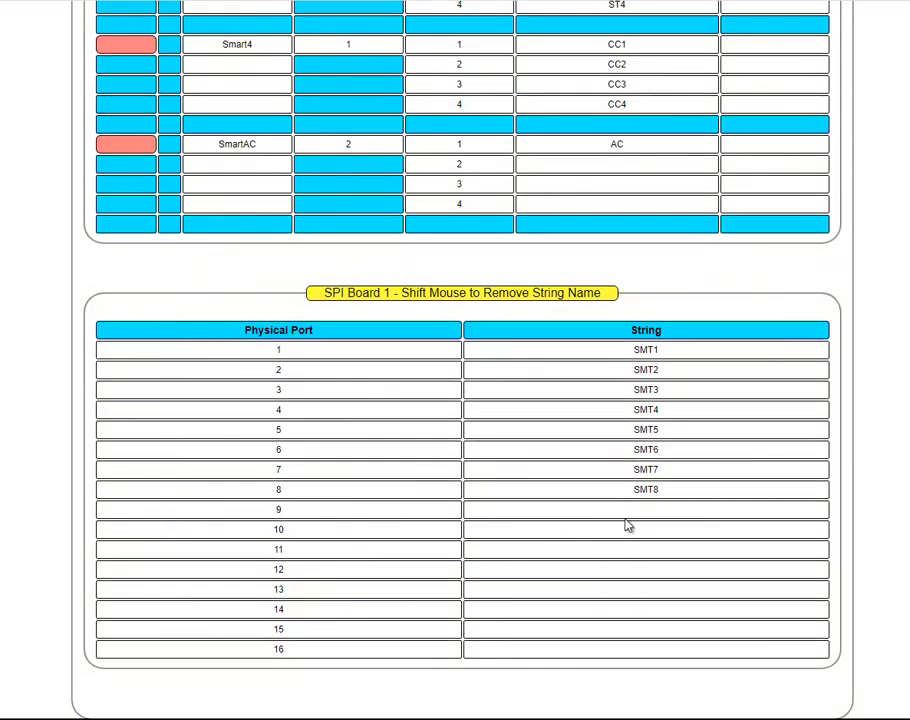
Step: Assign string SMT9 to port 9 and string SMT10 to port 10 of SPI Board 1
{"action": "scroll", "coordinate": [680, 518], "scroll_direction": "up", "scroll_amount": 15}
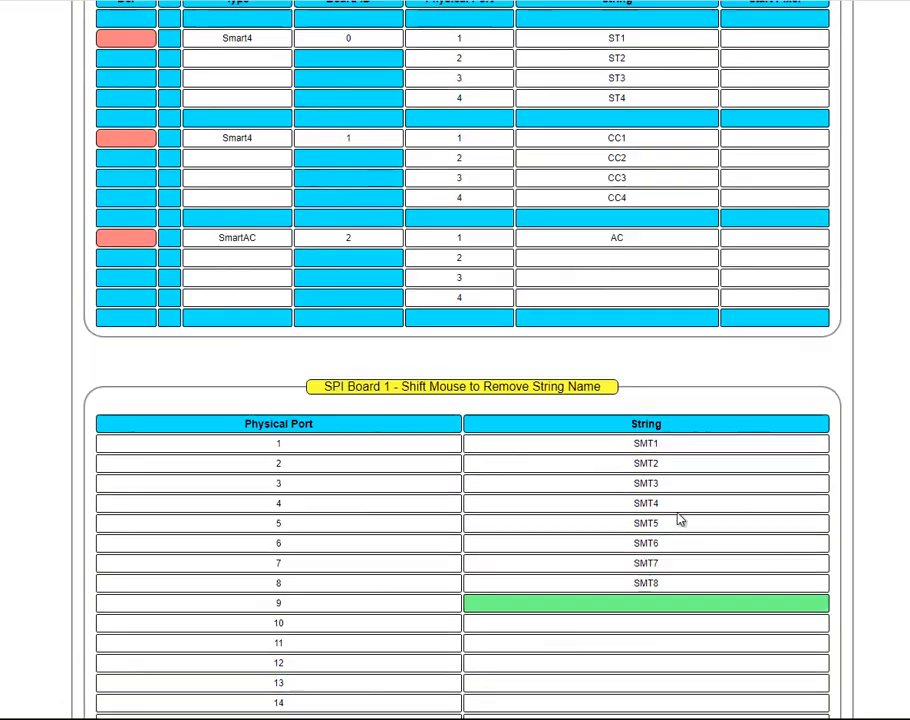
{"action": "scroll", "coordinate": [679, 518], "scroll_direction": "up", "scroll_amount": 8}
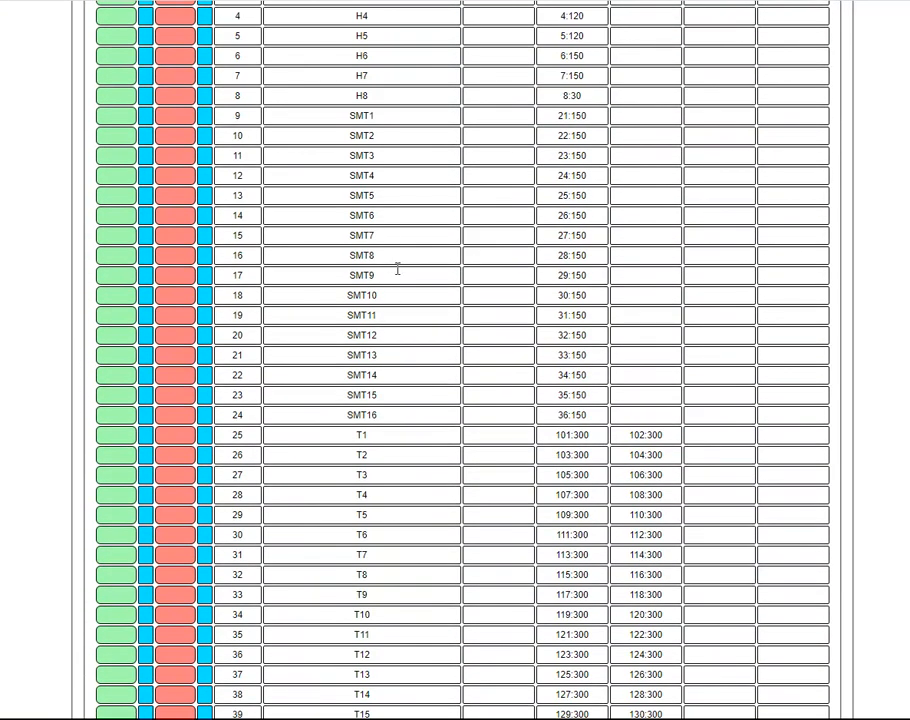
{"action": "scroll", "coordinate": [589, 260], "scroll_direction": "down", "scroll_amount": 20}
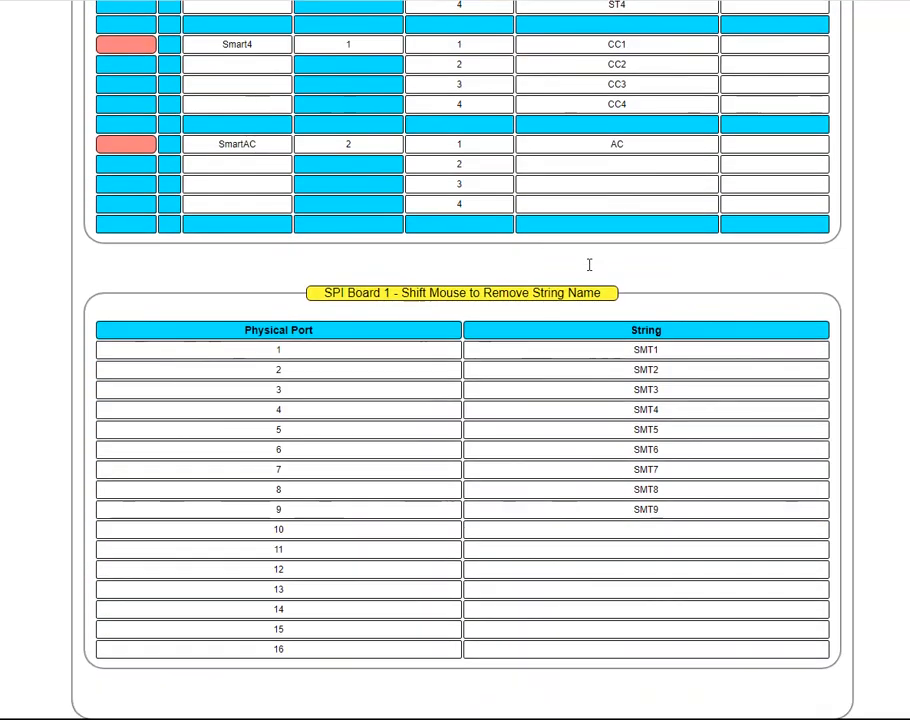
{"action": "left_click", "coordinate": [638, 536]}
{"action": "scroll", "coordinate": [476, 410], "scroll_direction": "up", "scroll_amount": 18}
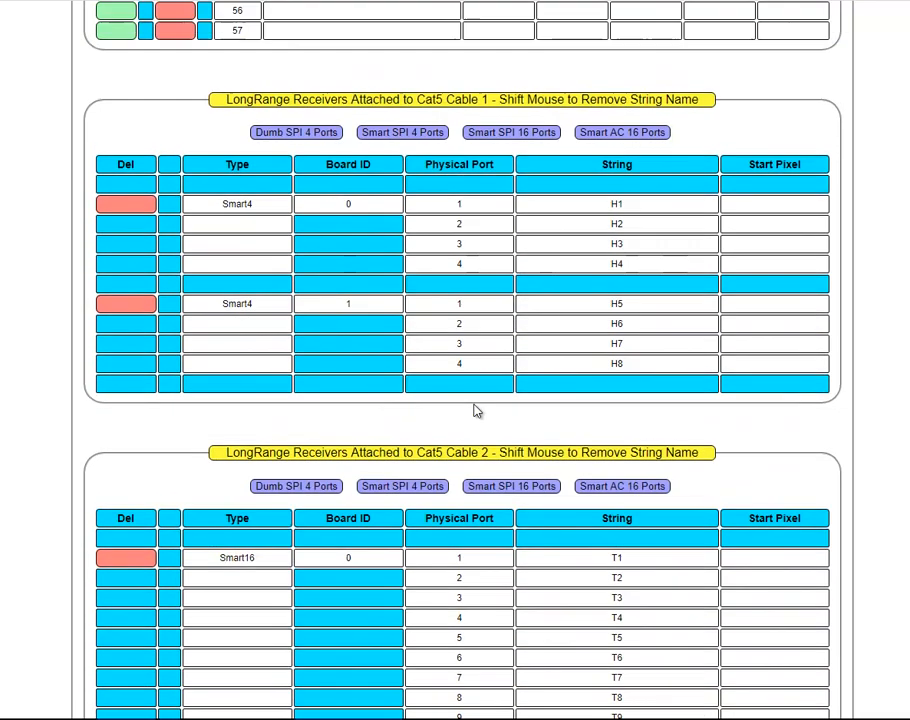
{"action": "scroll", "coordinate": [476, 410], "scroll_direction": "up", "scroll_amount": 3}
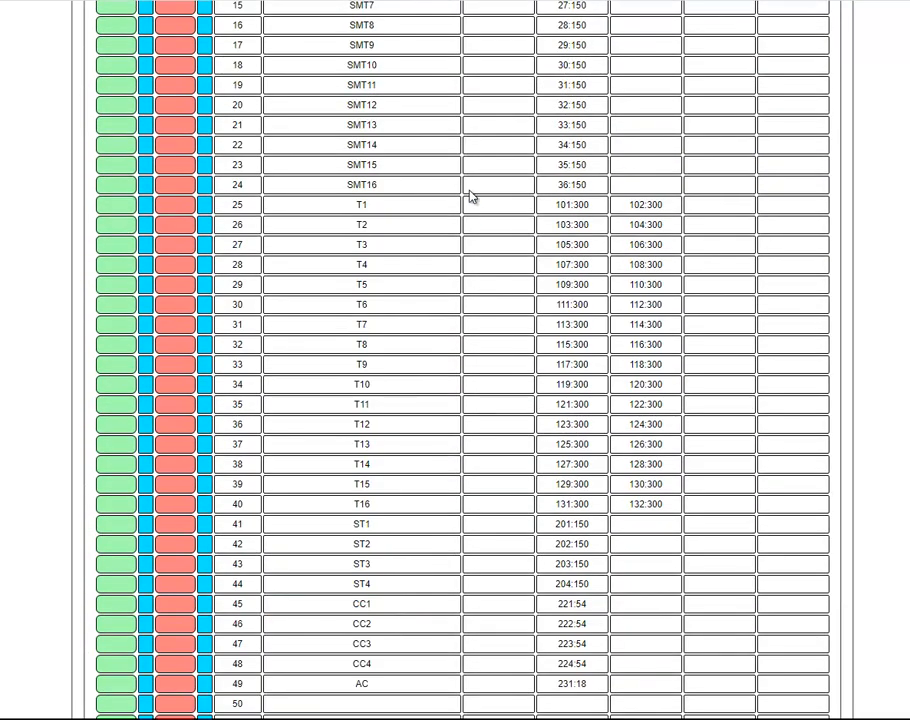
{"action": "scroll", "coordinate": [720, 205], "scroll_direction": "down", "scroll_amount": 20}
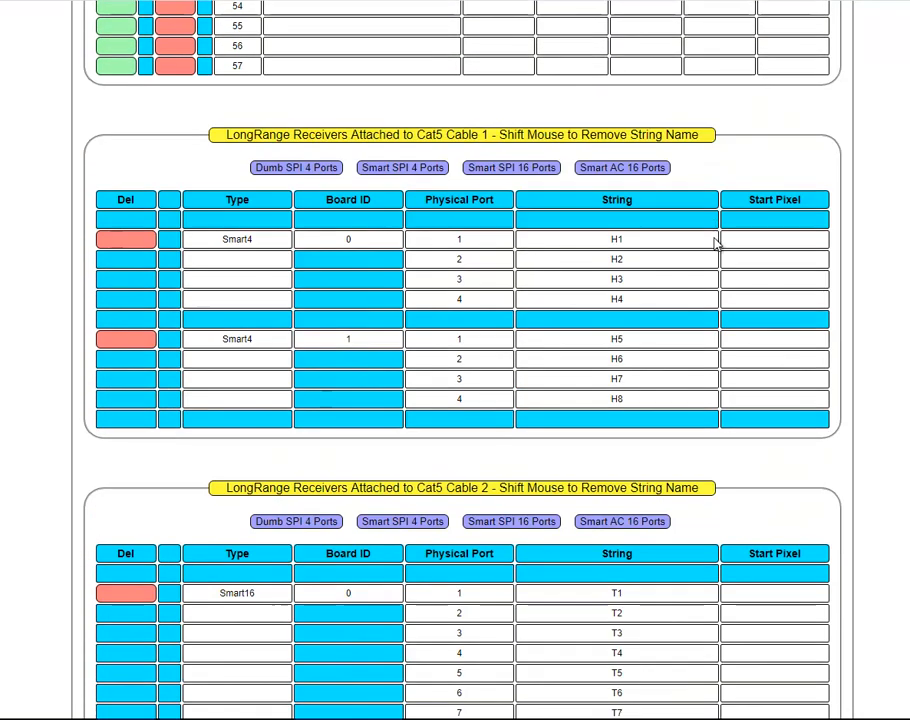
Step: Assign string SMT11 to port 11 and string SMT12 to port 12 of SPI Board 1
{"action": "left_click", "coordinate": [660, 551]}
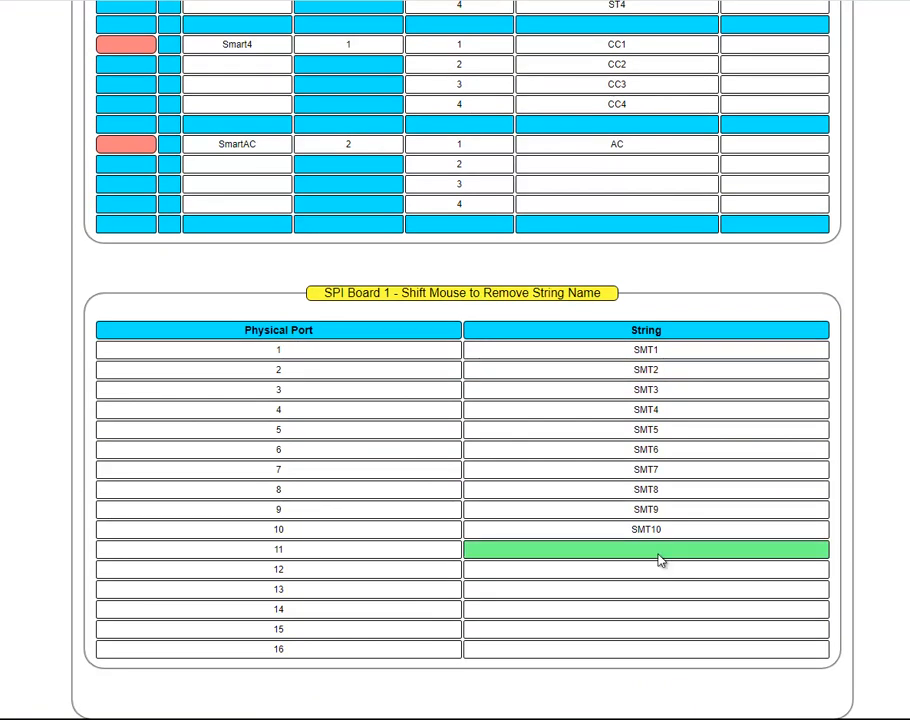
{"action": "scroll", "coordinate": [467, 457], "scroll_direction": "up", "scroll_amount": 10}
{"action": "scroll", "coordinate": [466, 457], "scroll_direction": "up", "scroll_amount": 6}
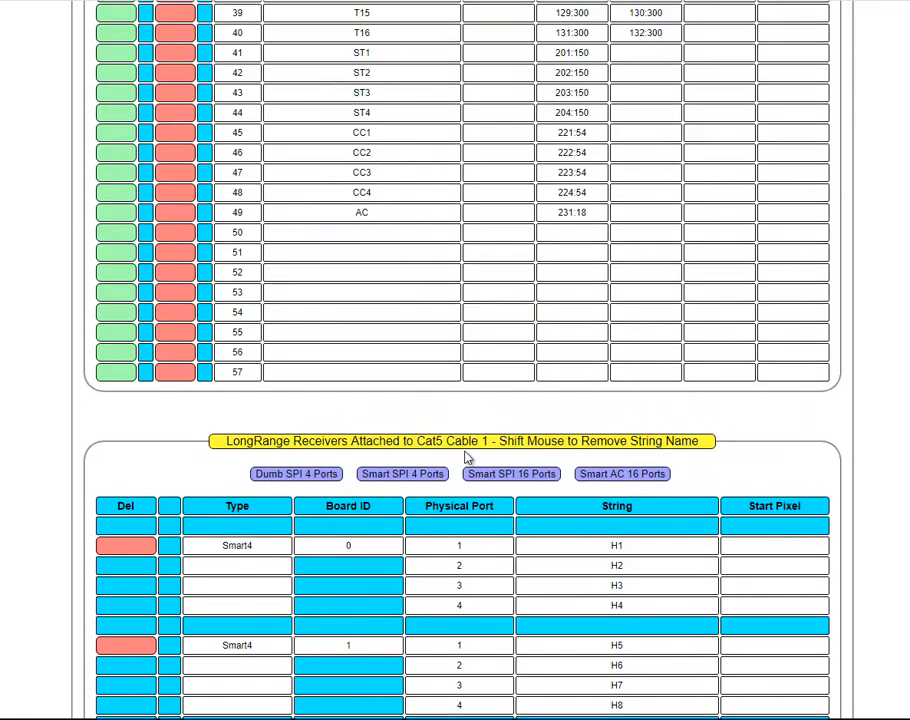
{"action": "scroll", "coordinate": [475, 160], "scroll_direction": "up", "scroll_amount": 3}
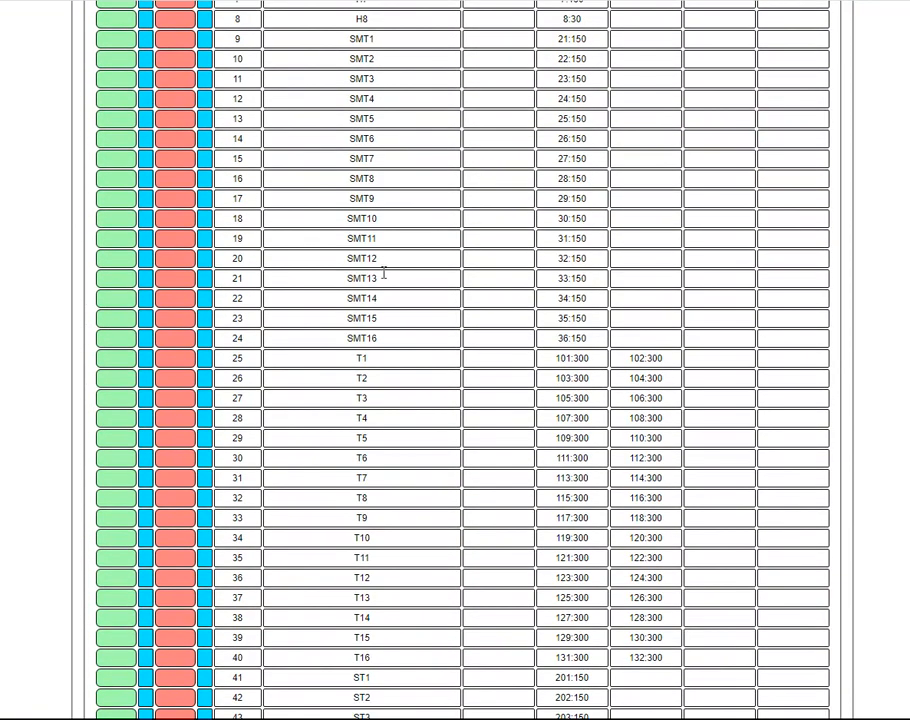
{"action": "scroll", "coordinate": [772, 243], "scroll_direction": "down", "scroll_amount": 20}
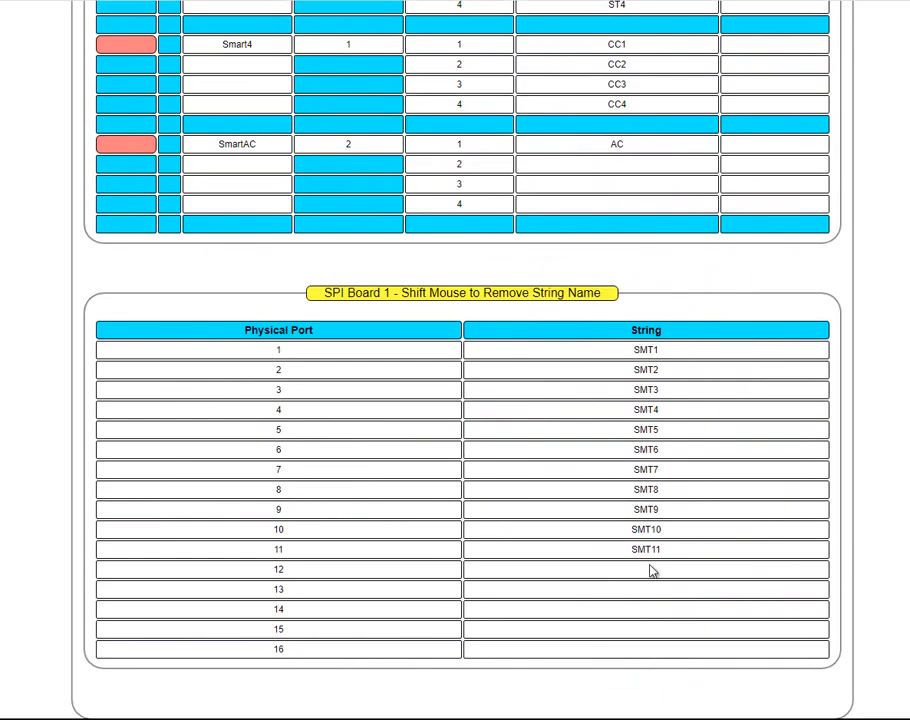
{"action": "scroll", "coordinate": [549, 443], "scroll_direction": "up", "scroll_amount": 12}
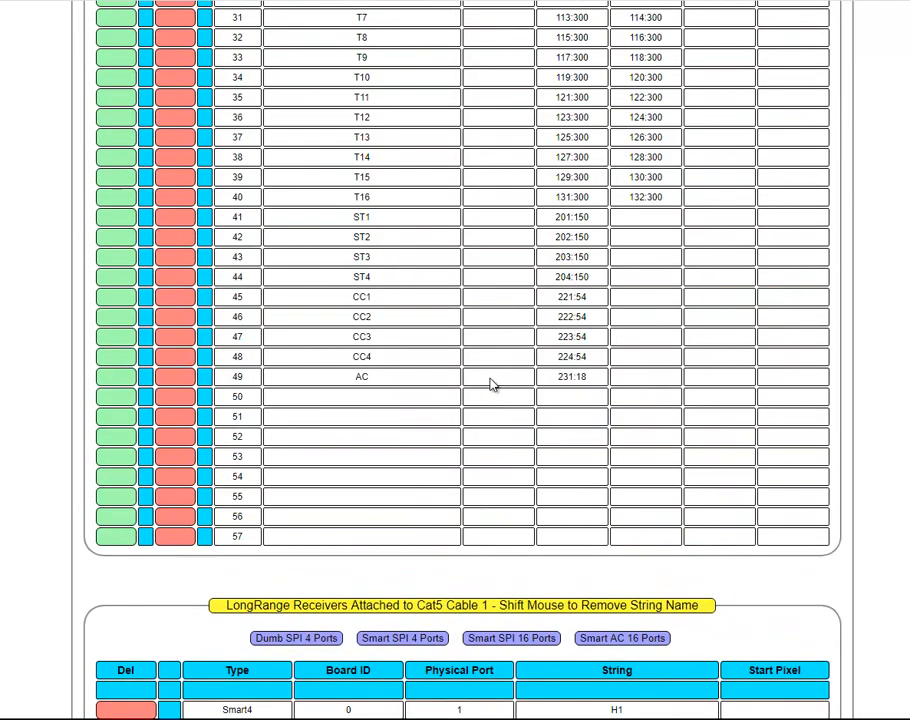
{"action": "scroll", "coordinate": [490, 383], "scroll_direction": "up", "scroll_amount": 5}
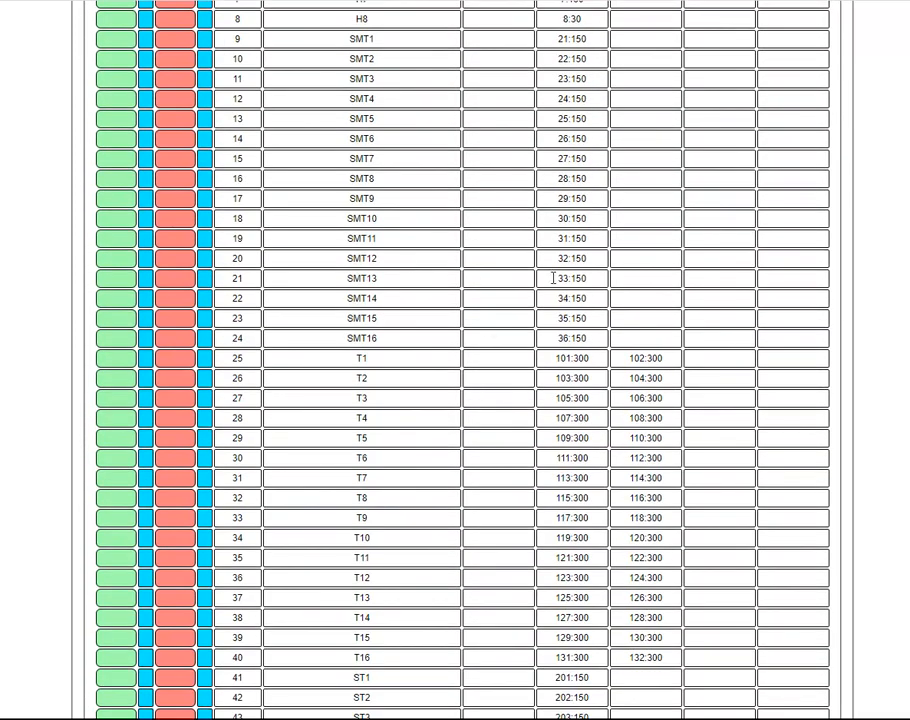
{"action": "scroll", "coordinate": [553, 278], "scroll_direction": "down", "scroll_amount": 15}
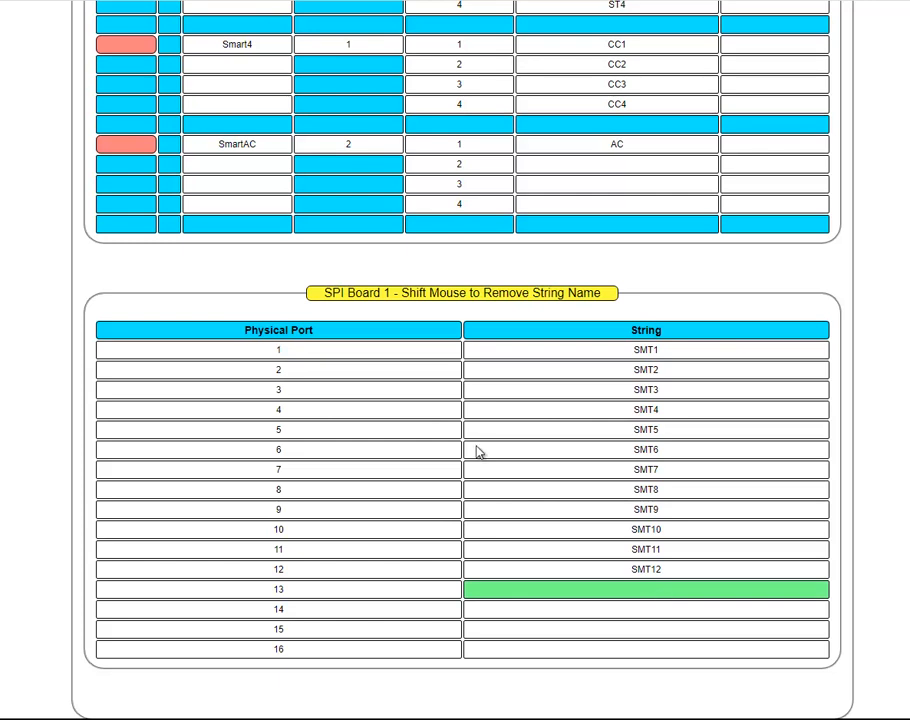
Step: Assign string SMT13 to port 13 and string SMT14 to port 14 of SPI Board 1
{"action": "scroll", "coordinate": [479, 451], "scroll_direction": "up", "scroll_amount": 10}
{"action": "scroll", "coordinate": [479, 451], "scroll_direction": "up", "scroll_amount": 7}
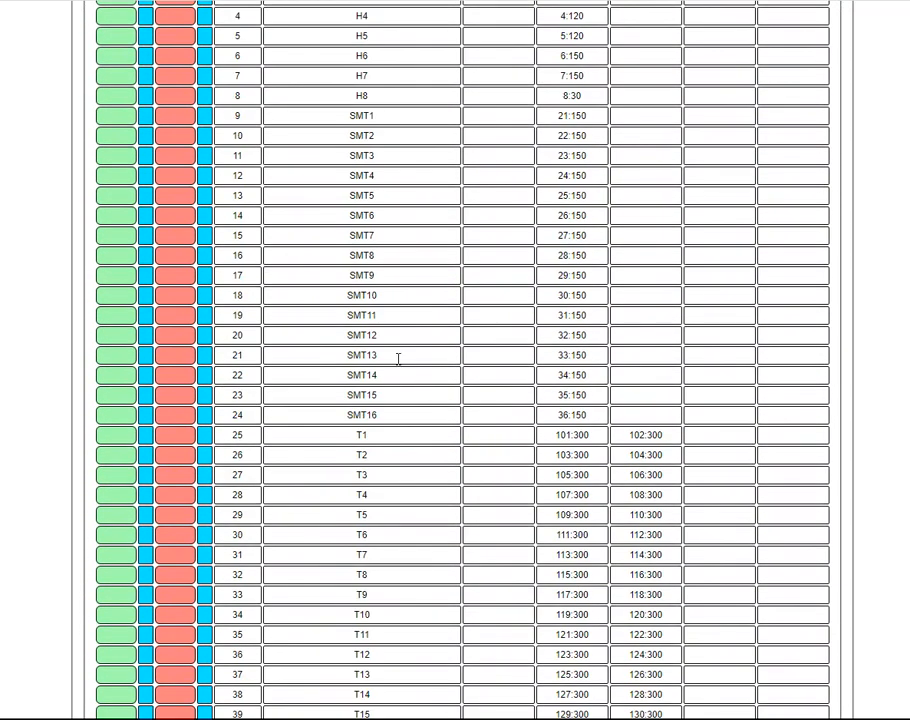
{"action": "scroll", "coordinate": [489, 349], "scroll_direction": "down", "scroll_amount": 15}
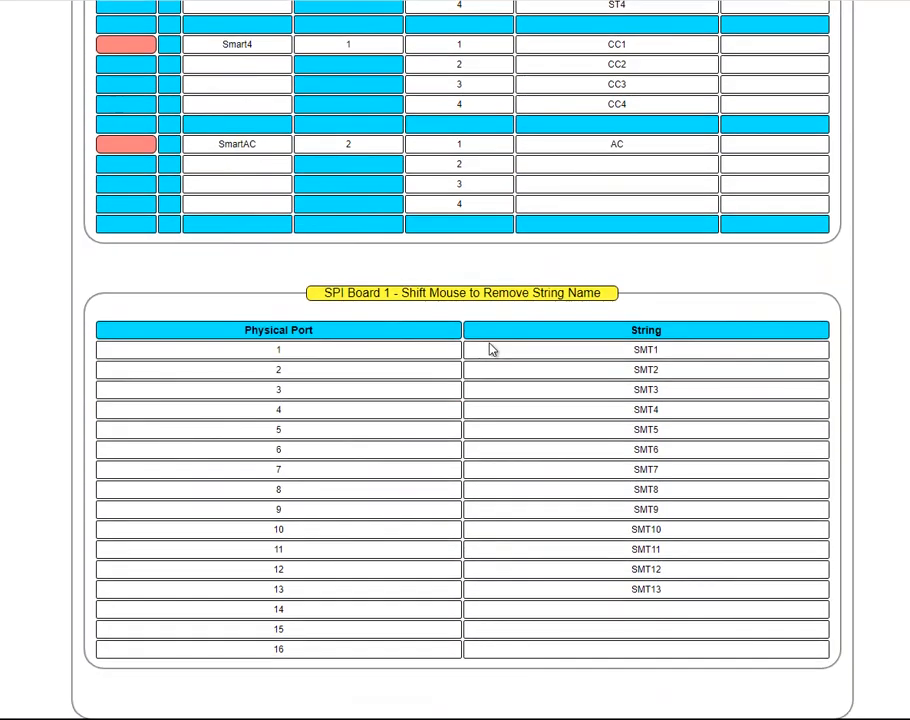
{"action": "left_click", "coordinate": [615, 603]}
{"action": "scroll", "coordinate": [463, 396], "scroll_direction": "up", "scroll_amount": 12}
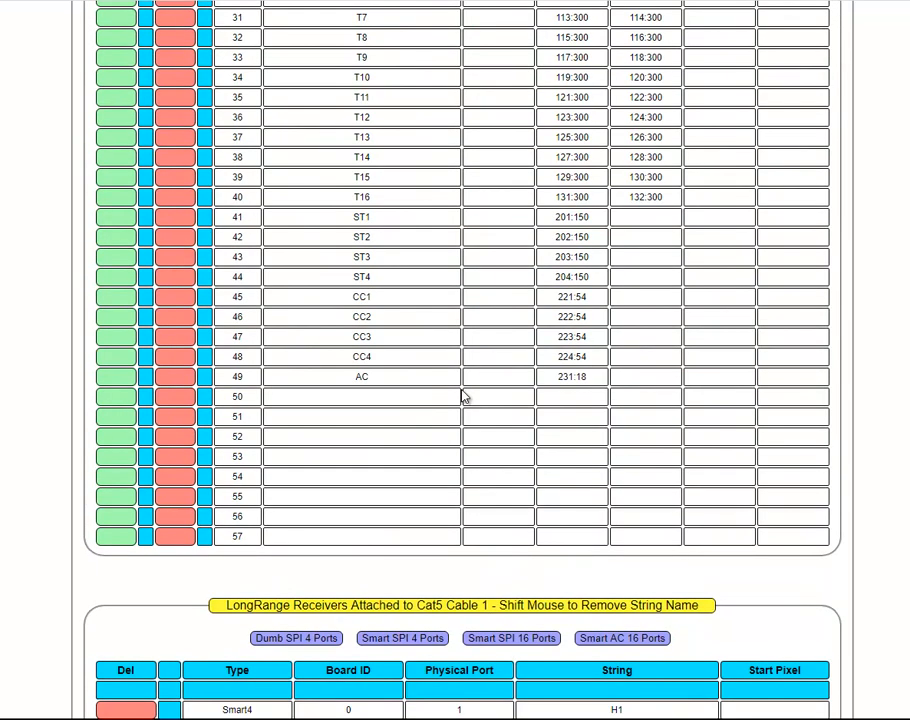
{"action": "scroll", "coordinate": [463, 396], "scroll_direction": "up", "scroll_amount": 5}
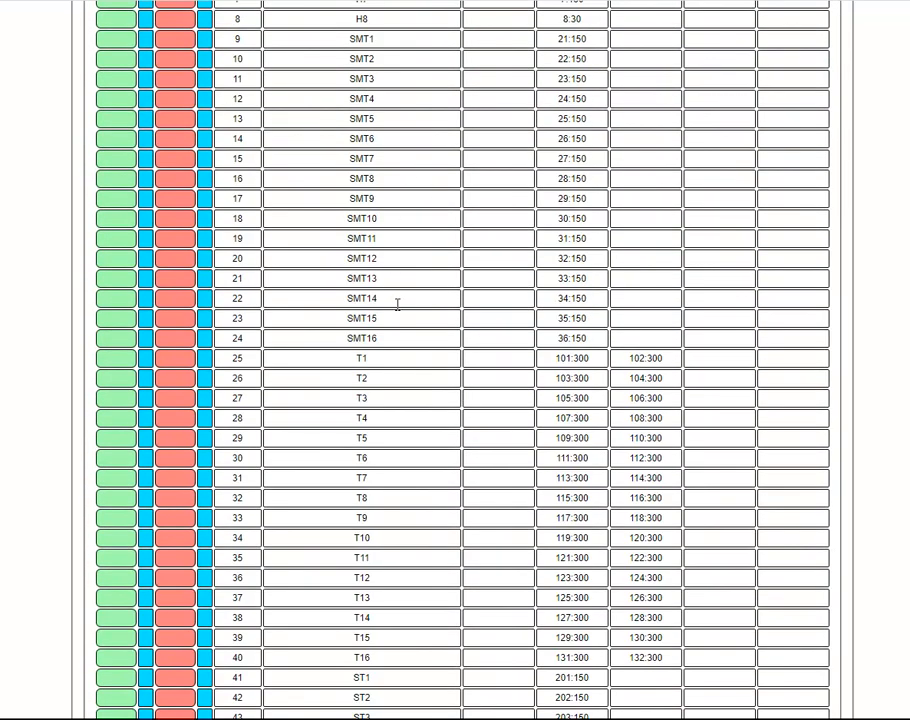
{"action": "scroll", "coordinate": [650, 305], "scroll_direction": "down", "scroll_amount": 15}
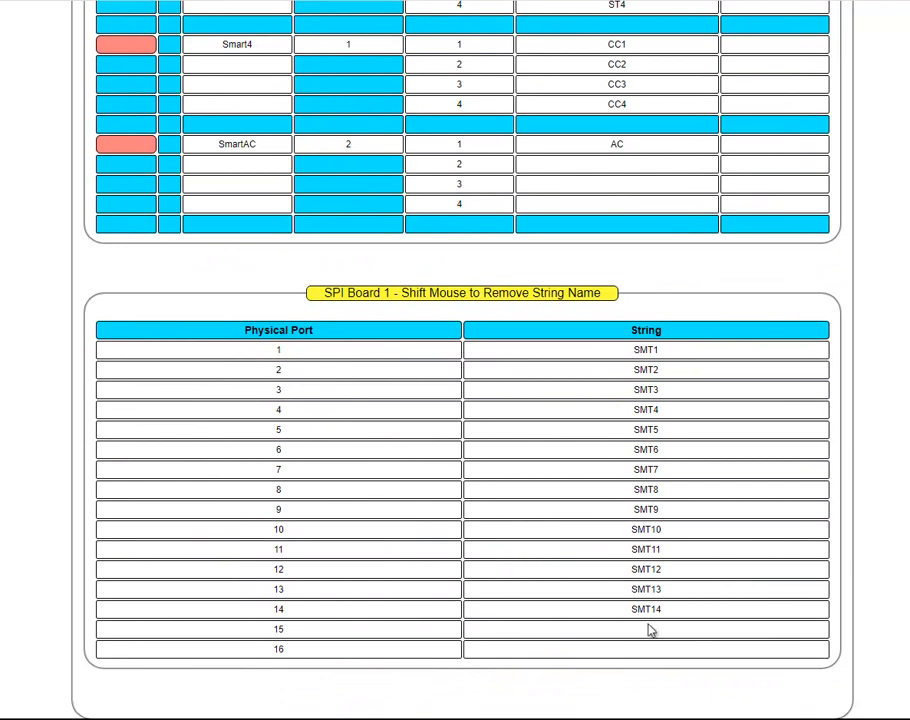
Step: Assign string SMT15 to port 15 and string SMT16 to port 16 of SPI Board 1
{"action": "scroll", "coordinate": [555, 542], "scroll_direction": "up", "scroll_amount": 5}
{"action": "scroll", "coordinate": [470, 437], "scroll_direction": "up", "scroll_amount": 15}
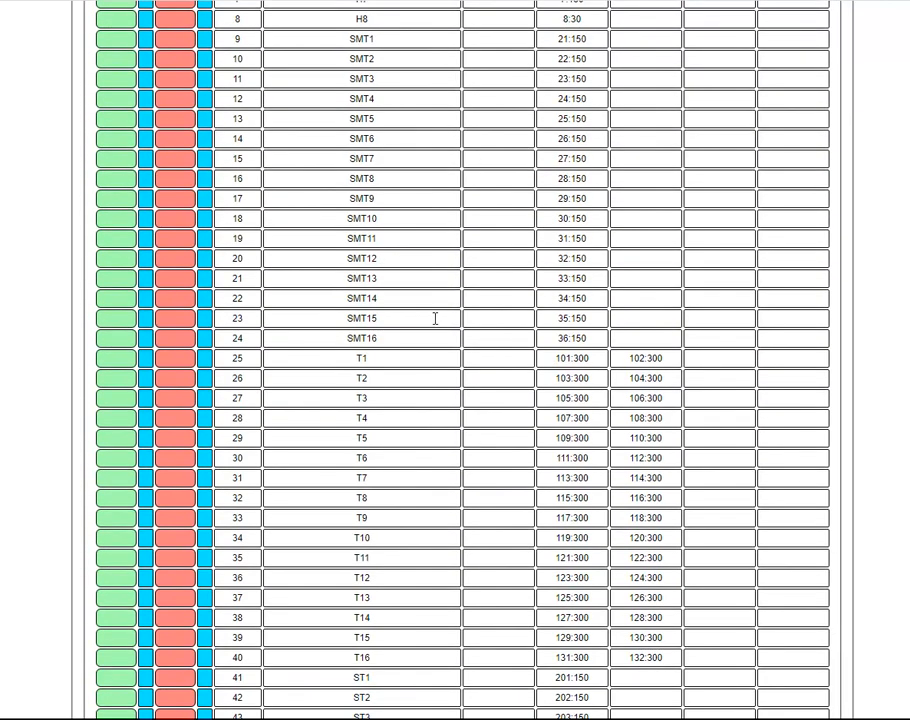
{"action": "scroll", "coordinate": [657, 311], "scroll_direction": "down", "scroll_amount": 13}
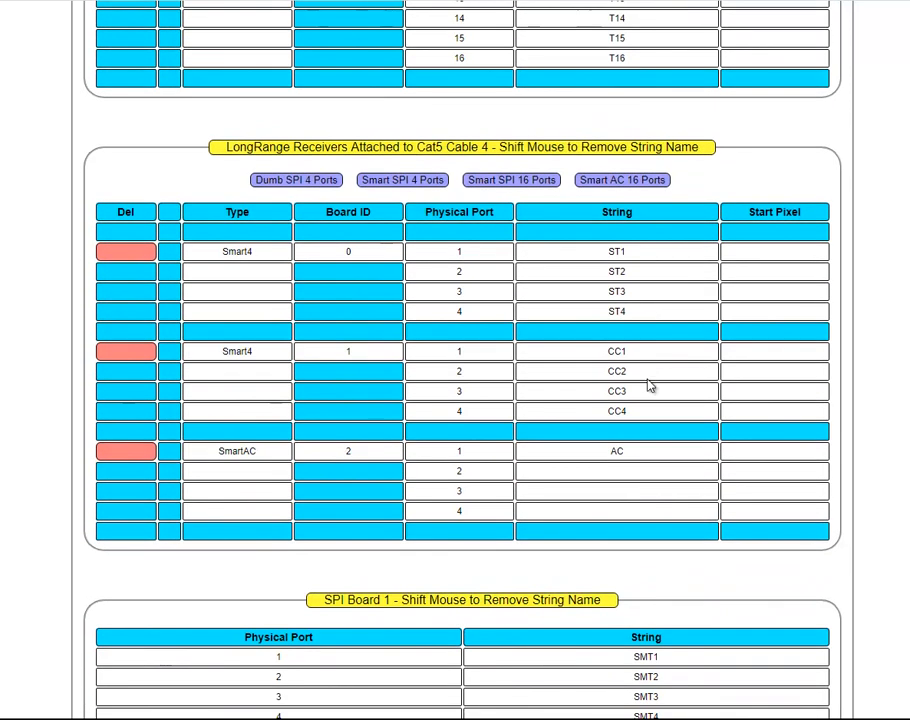
{"action": "scroll", "coordinate": [640, 436], "scroll_direction": "down", "scroll_amount": 2}
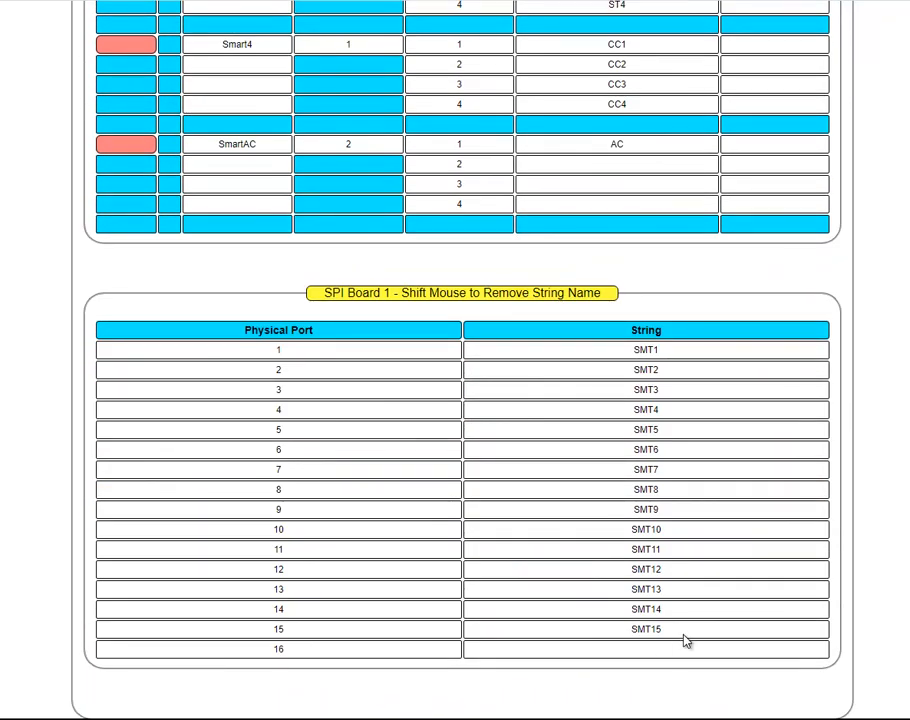
{"action": "scroll", "coordinate": [471, 416], "scroll_direction": "up", "scroll_amount": 5}
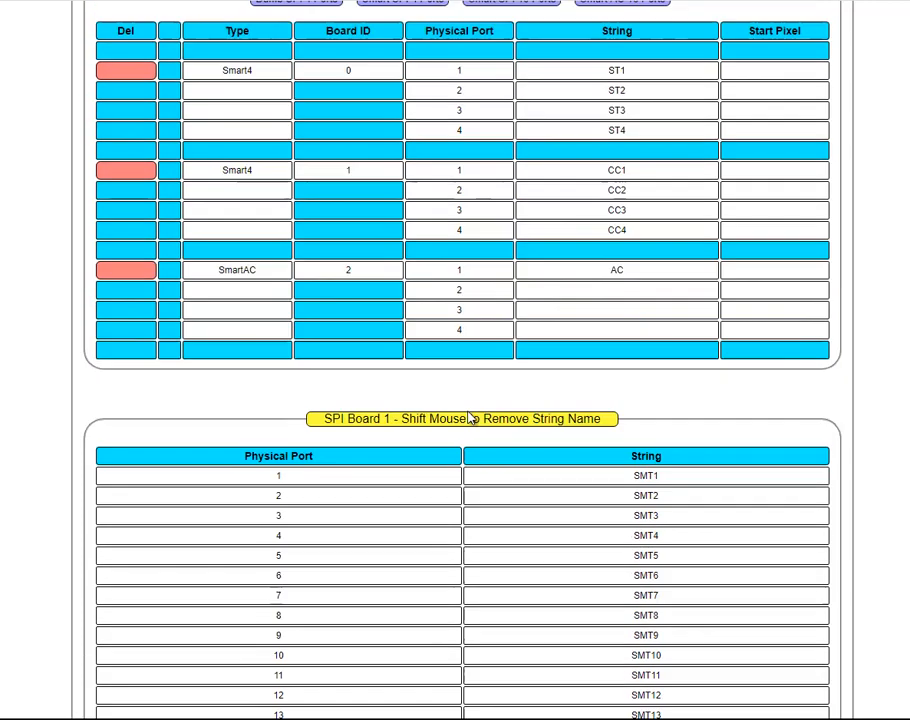
{"action": "scroll", "coordinate": [471, 416], "scroll_direction": "up", "scroll_amount": 10}
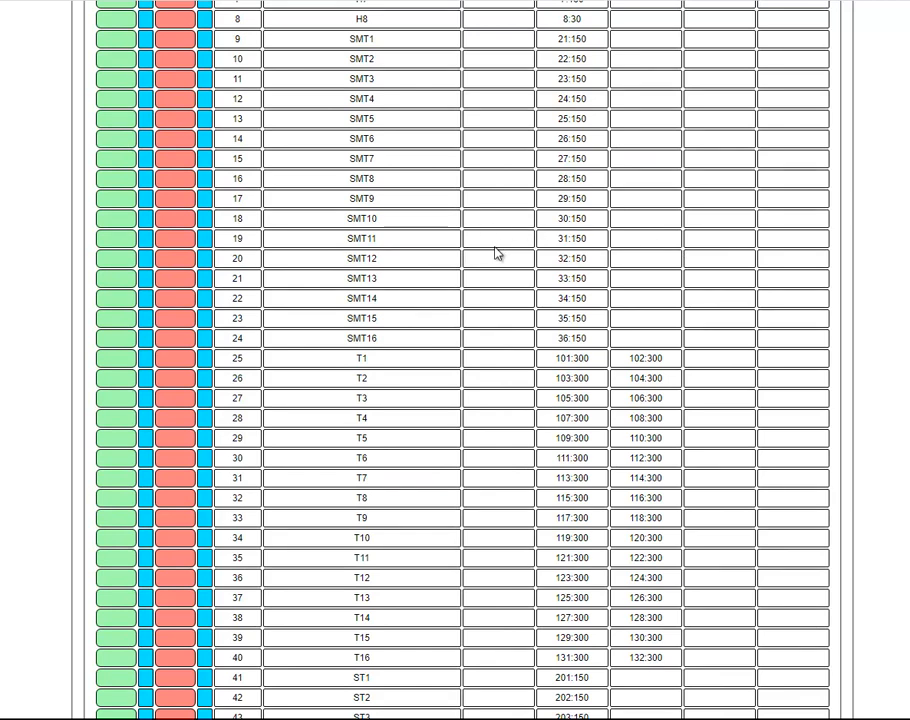
{"action": "scroll", "coordinate": [495, 254], "scroll_direction": "down", "scroll_amount": 3}
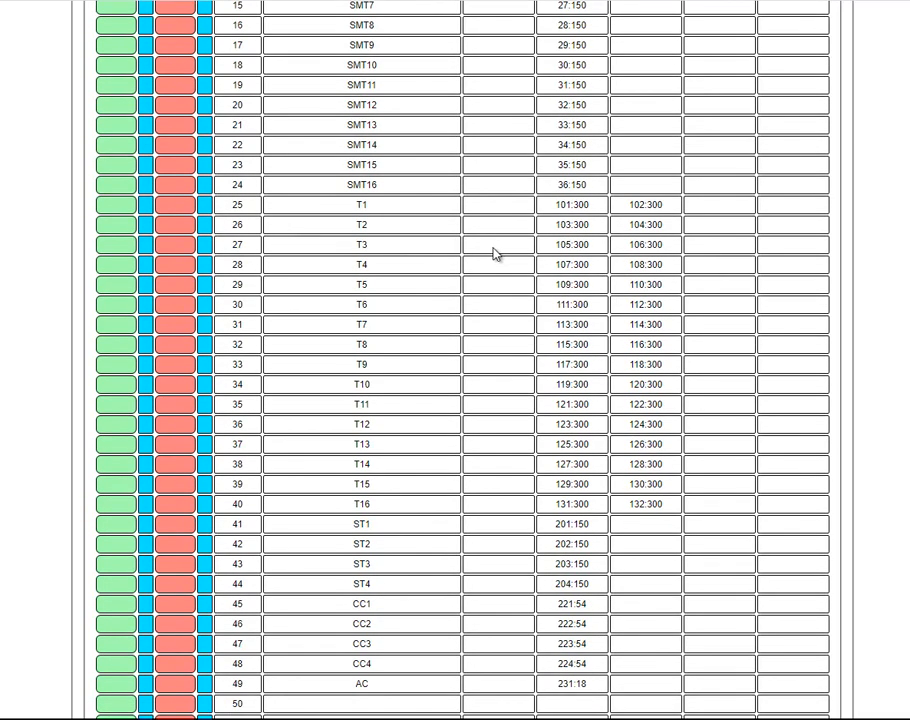
{"action": "scroll", "coordinate": [335, 192], "scroll_direction": "down", "scroll_amount": 20}
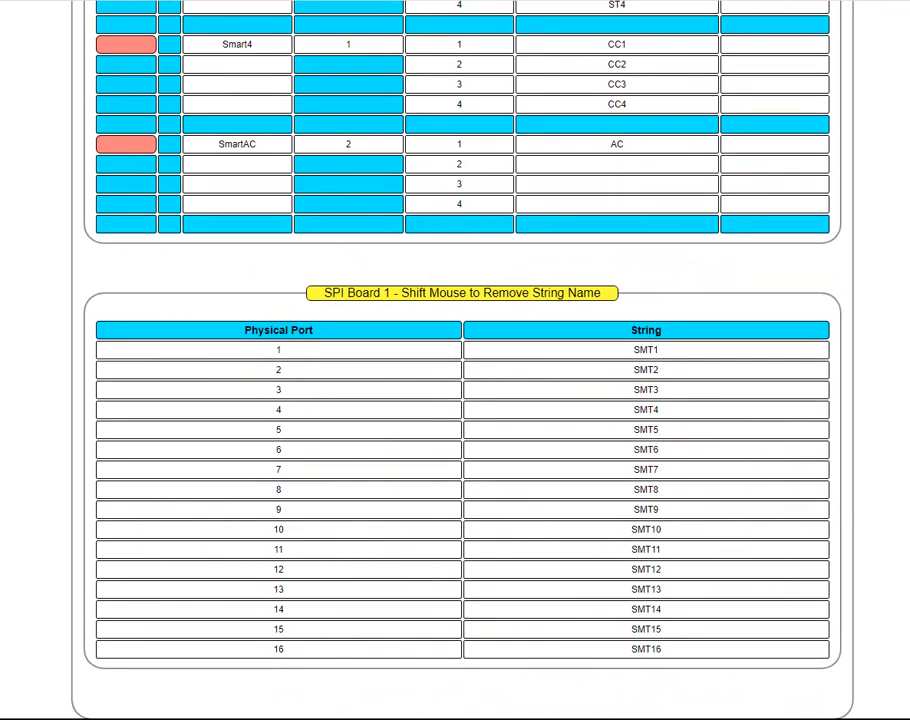
Step: Save the design under the specified name Christmas_20
{"action": "scroll", "coordinate": [455, 360], "scroll_direction": "up", "scroll_amount": 15}
{"action": "mouse_move", "coordinate": [494, 70]}
{"action": "left_click", "coordinate": [716, 145]}
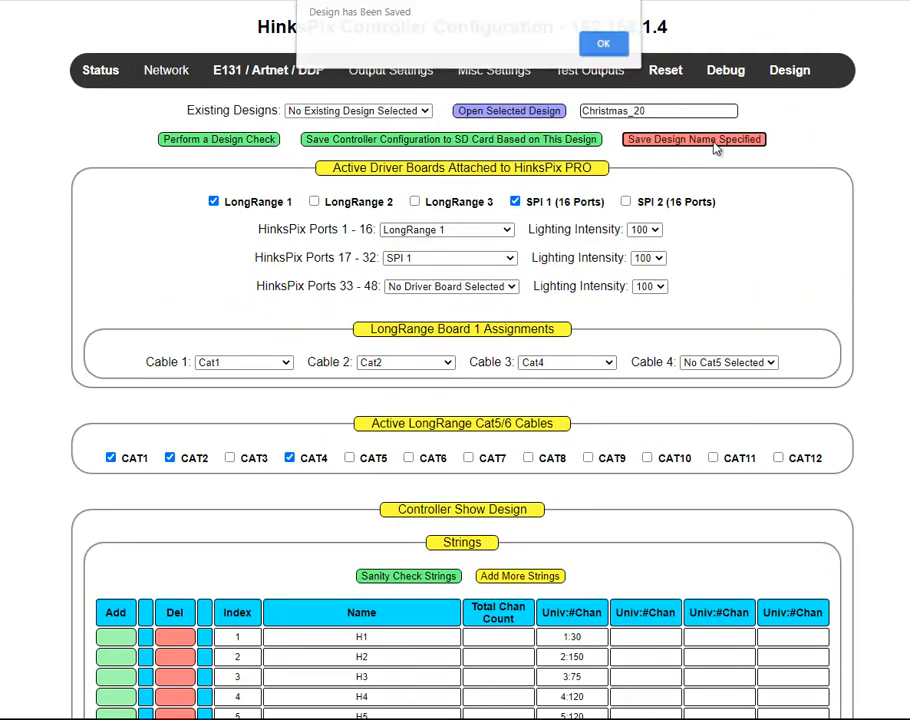
{"action": "left_click", "coordinate": [620, 52]}
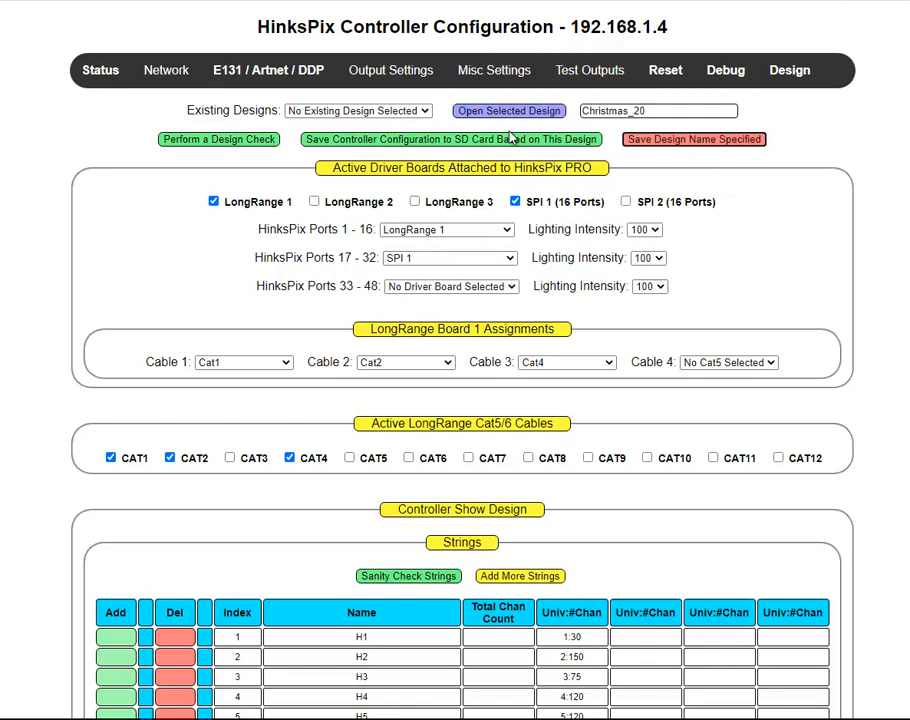
Step: Perform a design check and review the channel count of each string and the start pixels of the LongRange receivers
{"action": "left_click", "coordinate": [233, 144]}
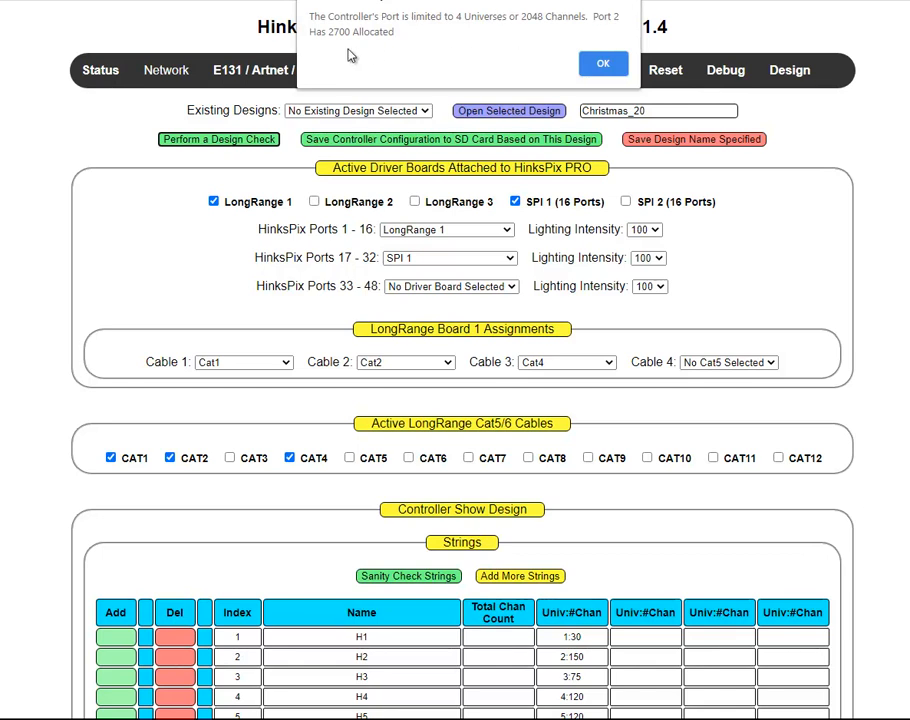
{"action": "left_click", "coordinate": [601, 66]}
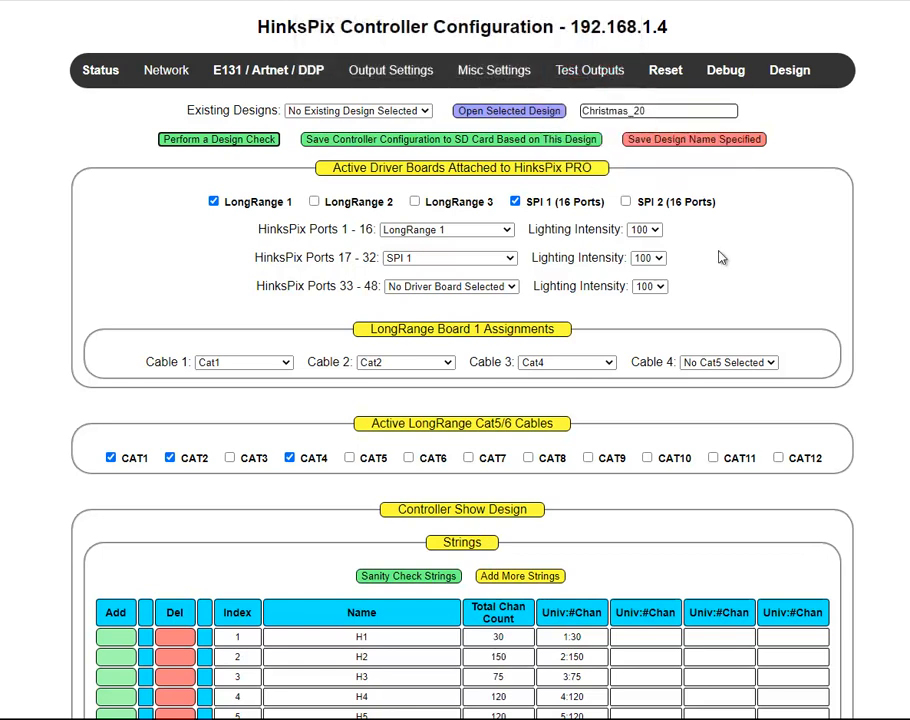
{"action": "scroll", "coordinate": [455, 400], "scroll_direction": "down", "scroll_amount": 5}
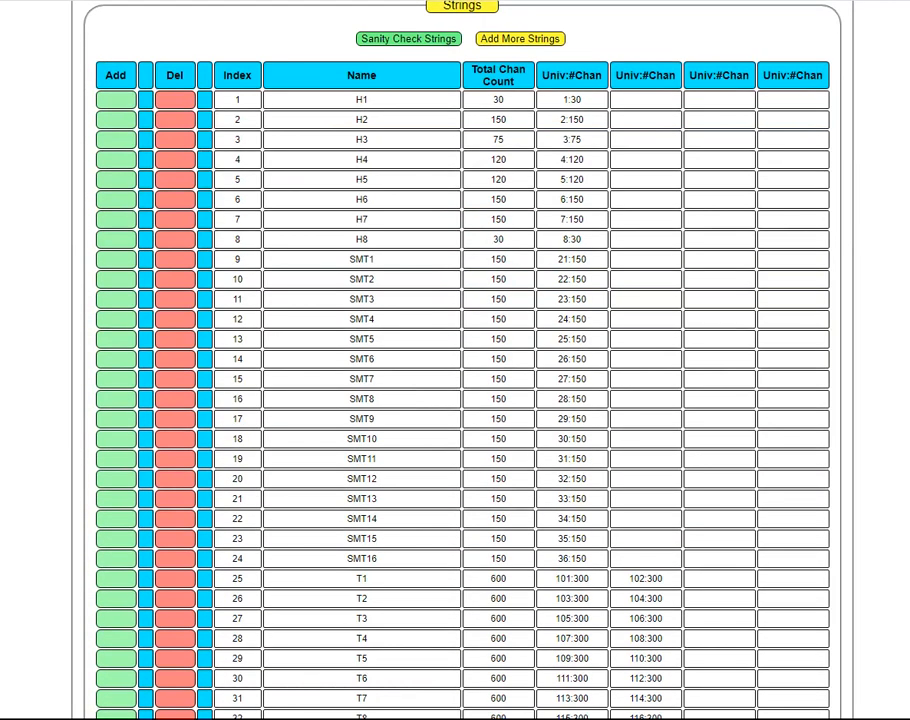
{"action": "scroll", "coordinate": [455, 360], "scroll_direction": "down", "scroll_amount": 3}
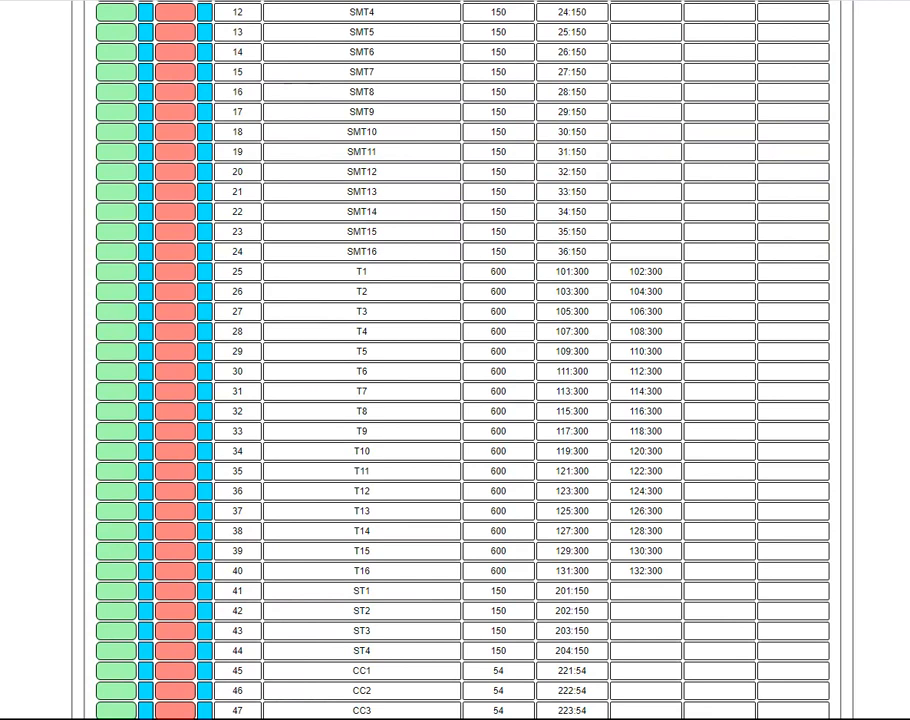
{"action": "scroll", "coordinate": [455, 360], "scroll_direction": "down", "scroll_amount": 8}
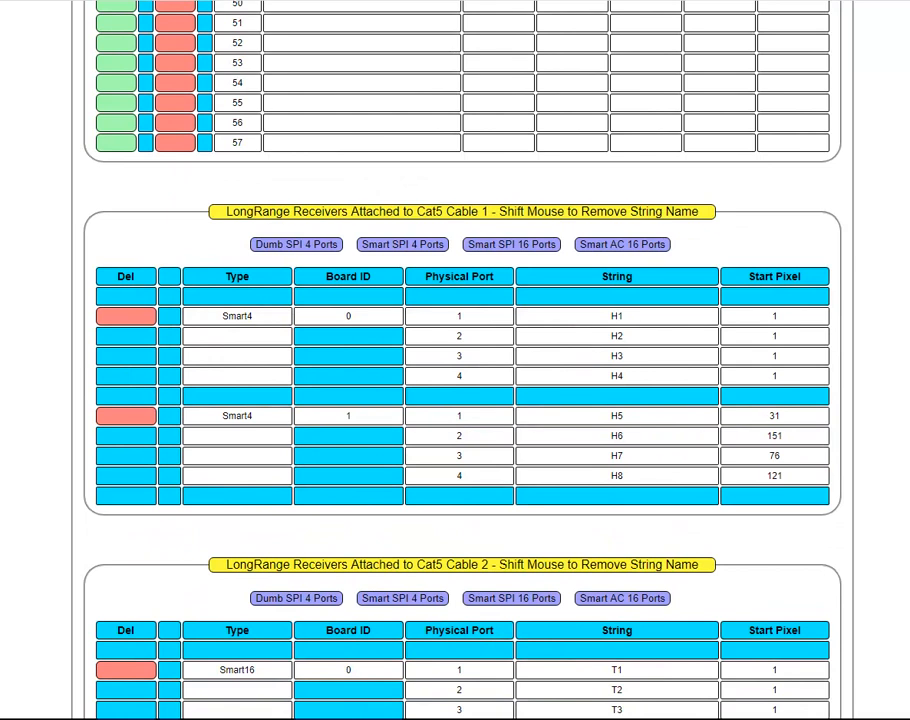
{"action": "scroll", "coordinate": [455, 360], "scroll_direction": "down", "scroll_amount": 5}
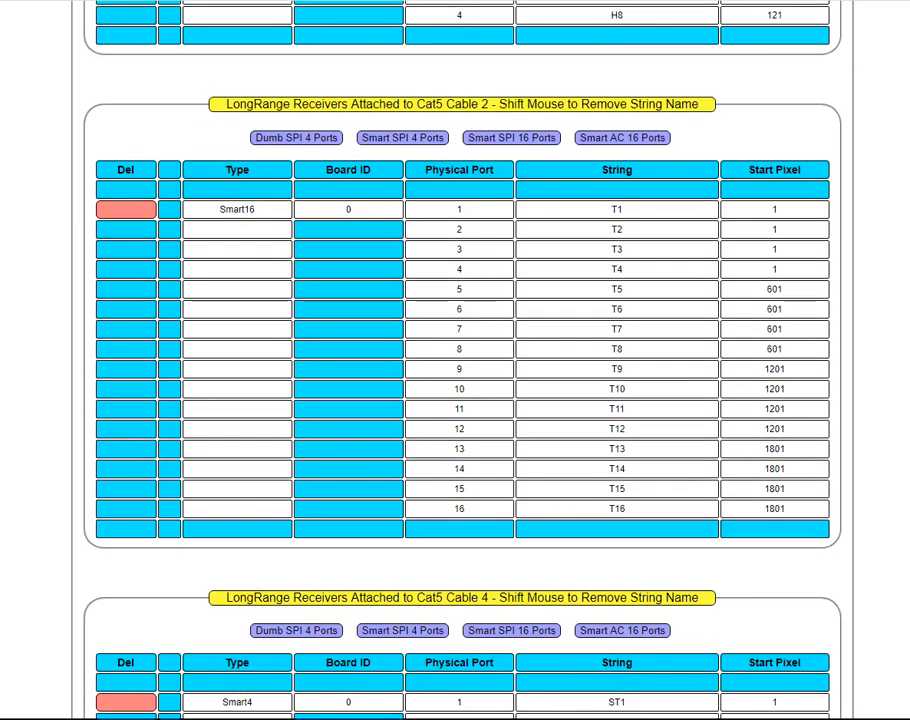
{"action": "scroll", "coordinate": [455, 360], "scroll_direction": "down", "scroll_amount": 5}
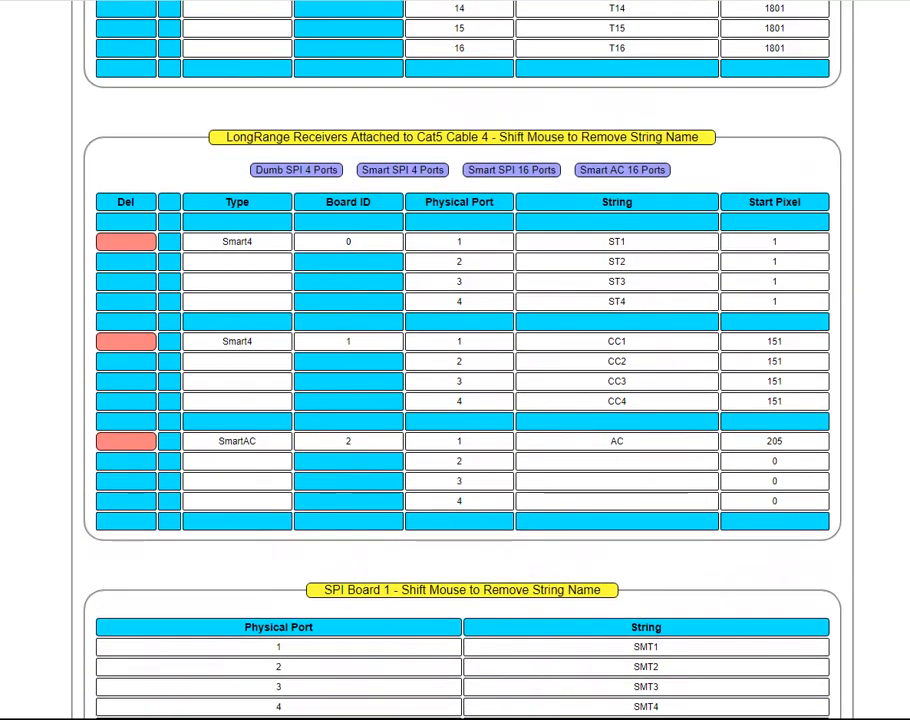
{"action": "scroll", "coordinate": [455, 360], "scroll_direction": "down", "scroll_amount": 3}
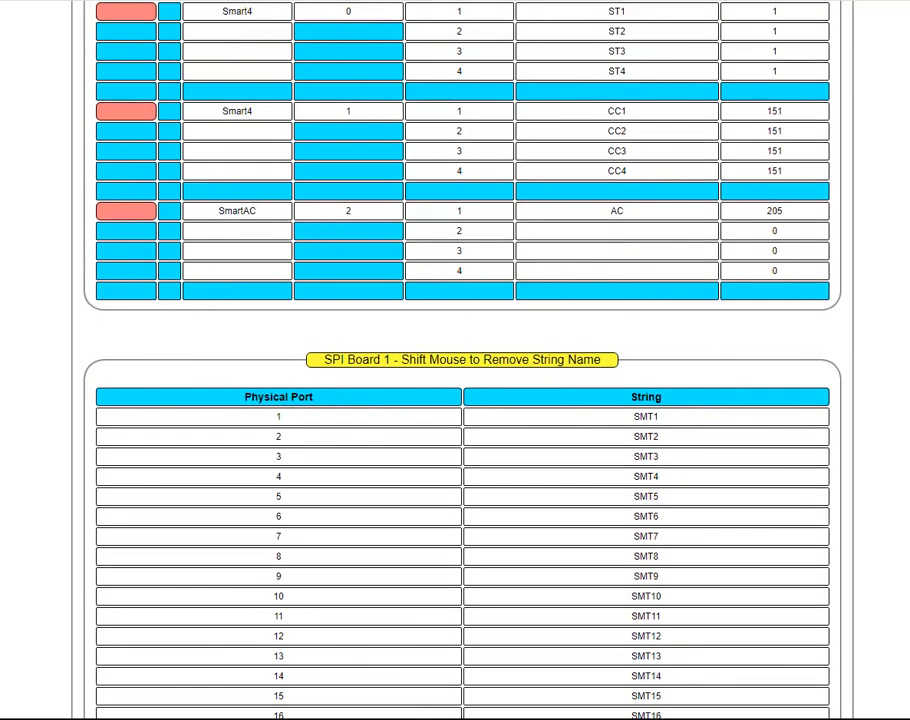
Step: Compare the start pixels of the receivers on Cat5 Cables 1, 2 and 4 with the string definitions
{"action": "scroll", "coordinate": [455, 360], "scroll_direction": "up", "scroll_amount": 3}
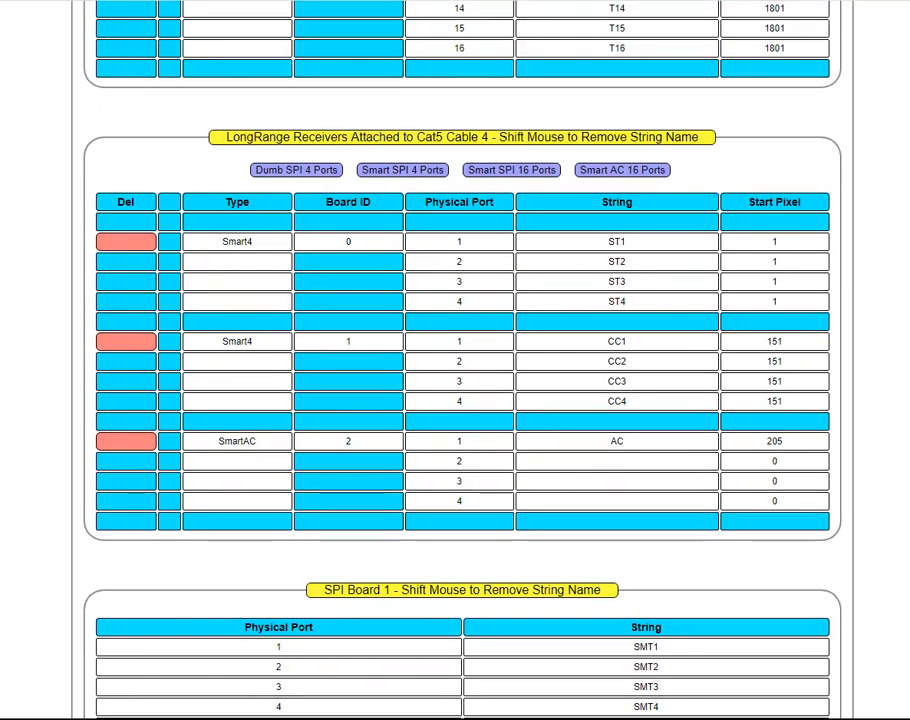
{"action": "scroll", "coordinate": [455, 360], "scroll_direction": "up", "scroll_amount": 3}
{"action": "scroll", "coordinate": [455, 360], "scroll_direction": "up", "scroll_amount": 3}
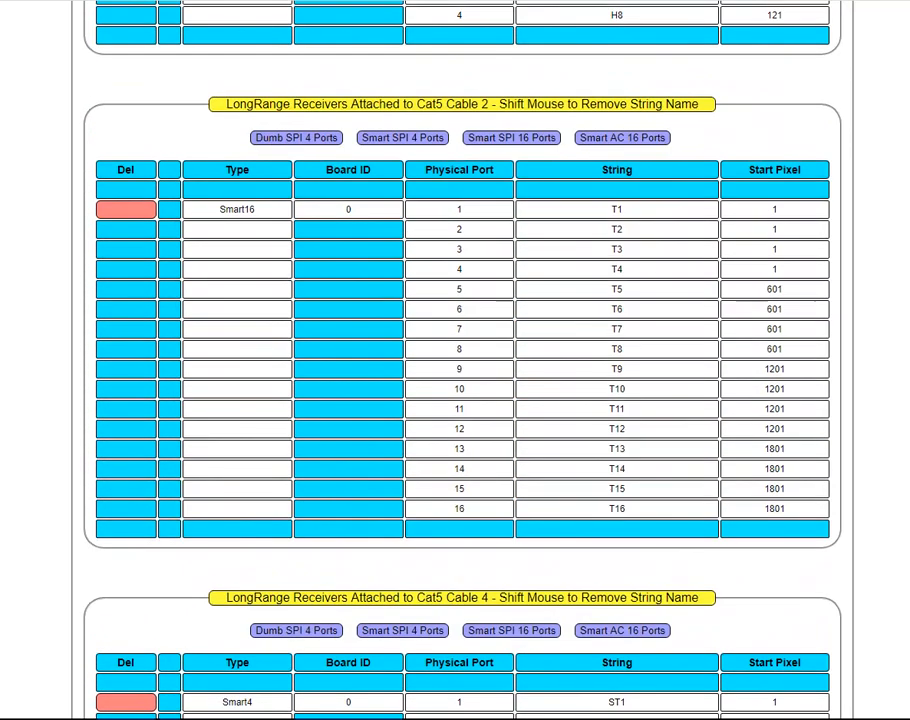
{"action": "scroll", "coordinate": [455, 360], "scroll_direction": "down", "scroll_amount": 8}
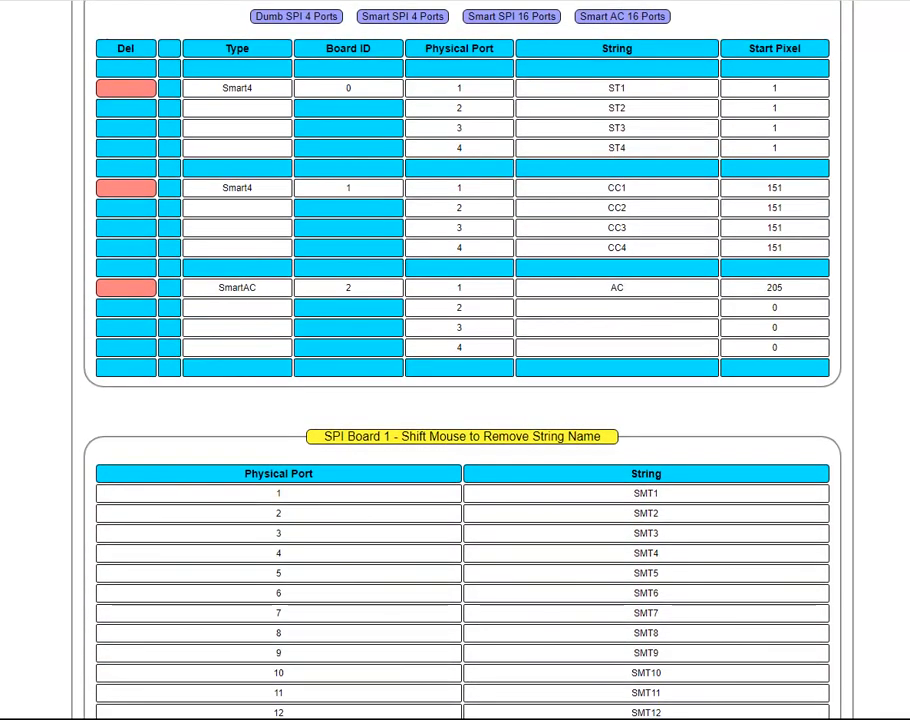
{"action": "scroll", "coordinate": [455, 360], "scroll_direction": "down", "scroll_amount": 2}
{"action": "scroll", "coordinate": [455, 360], "scroll_direction": "up", "scroll_amount": 10}
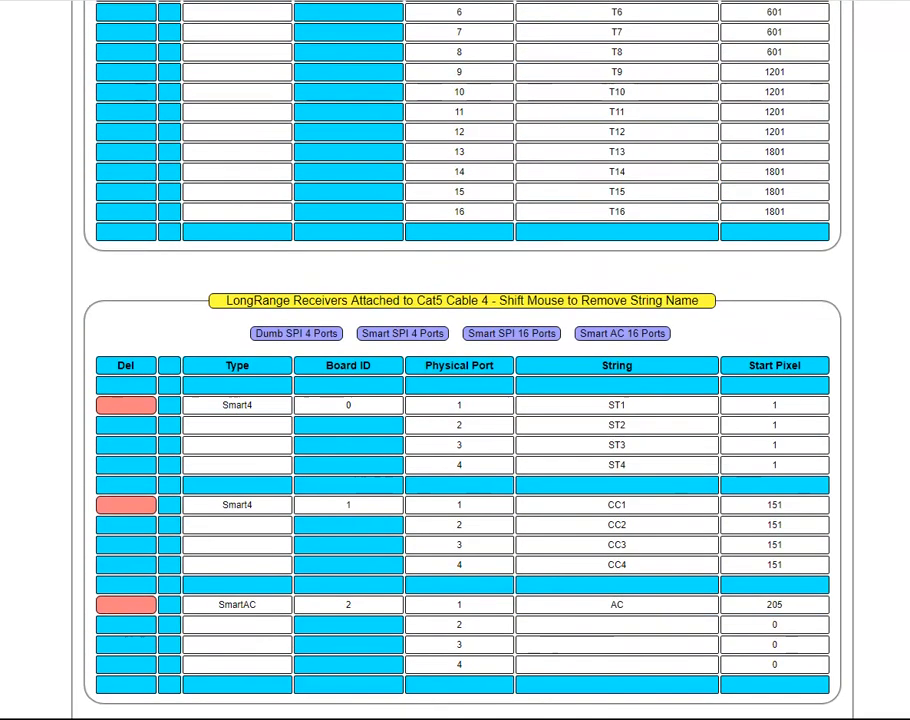
{"action": "scroll", "coordinate": [455, 360], "scroll_direction": "up", "scroll_amount": 4}
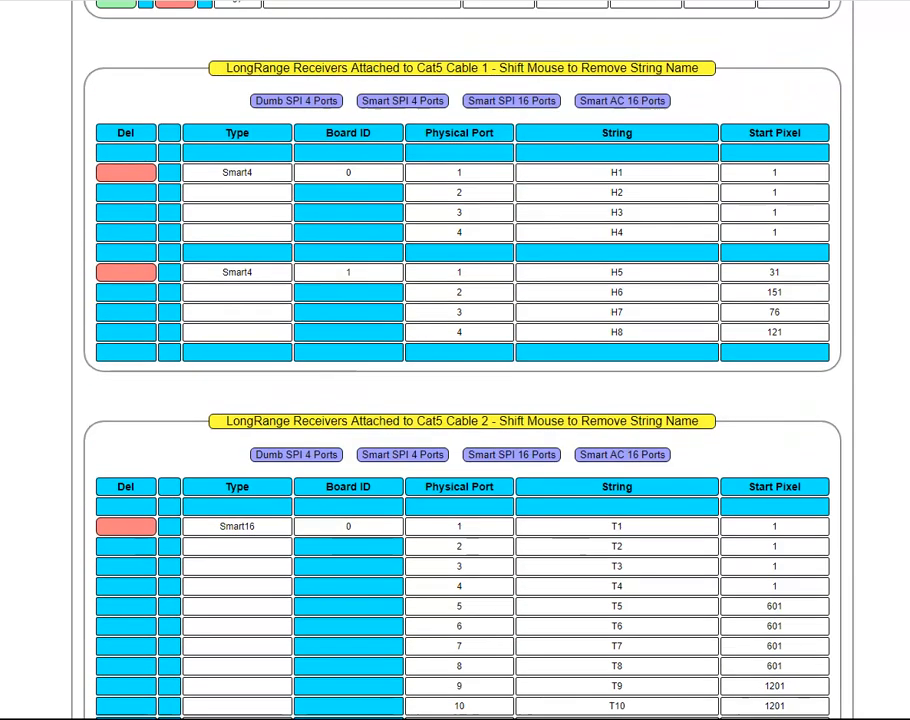
{"action": "scroll", "coordinate": [455, 360], "scroll_direction": "down", "scroll_amount": 3}
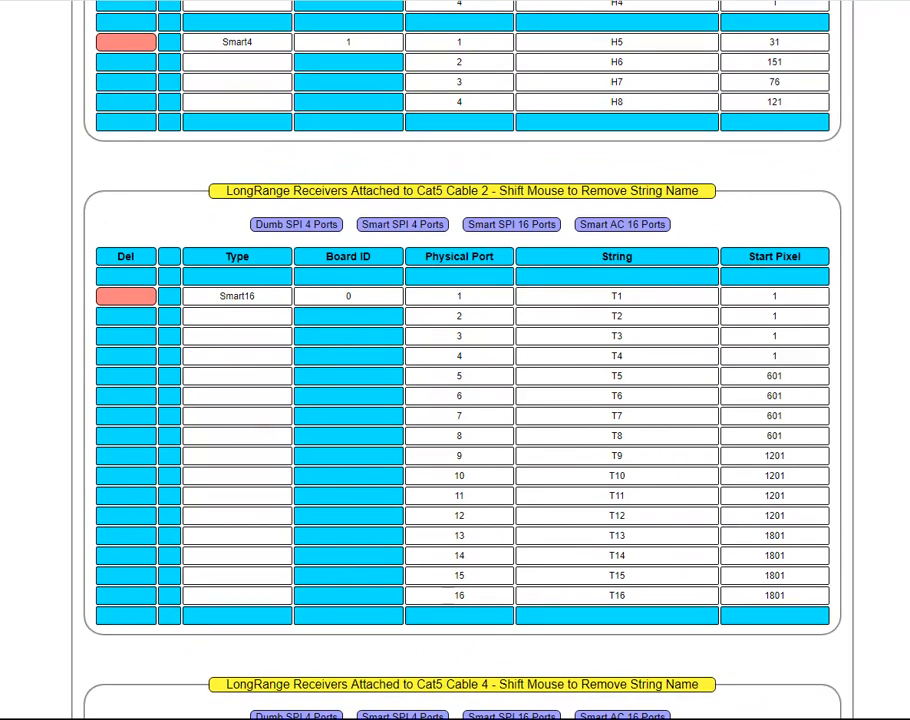
{"action": "scroll", "coordinate": [455, 360], "scroll_direction": "up", "scroll_amount": 10}
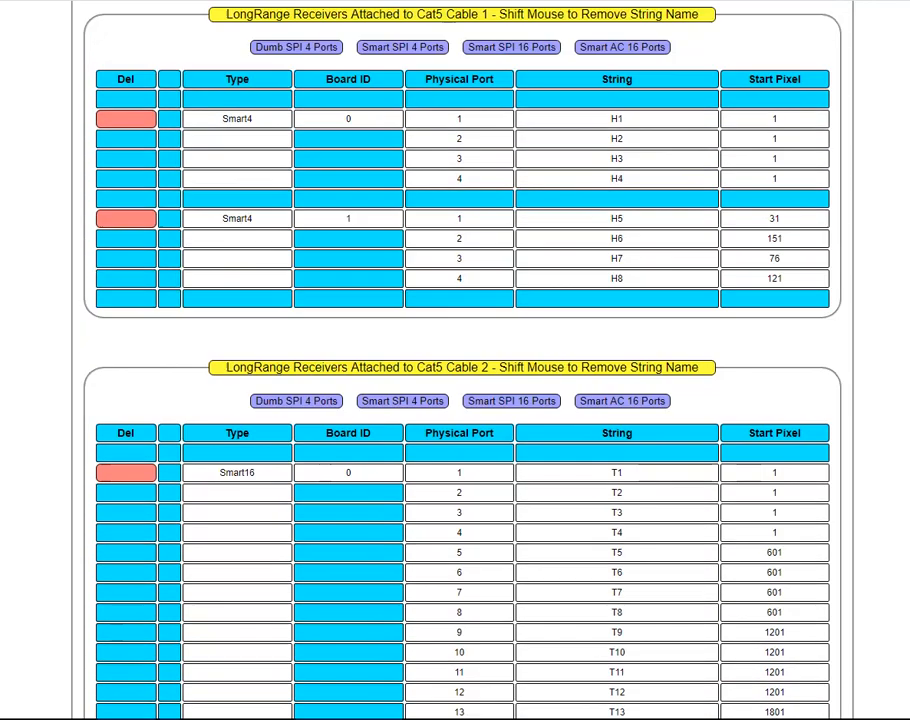
{"action": "scroll", "coordinate": [455, 360], "scroll_direction": "up", "scroll_amount": 8}
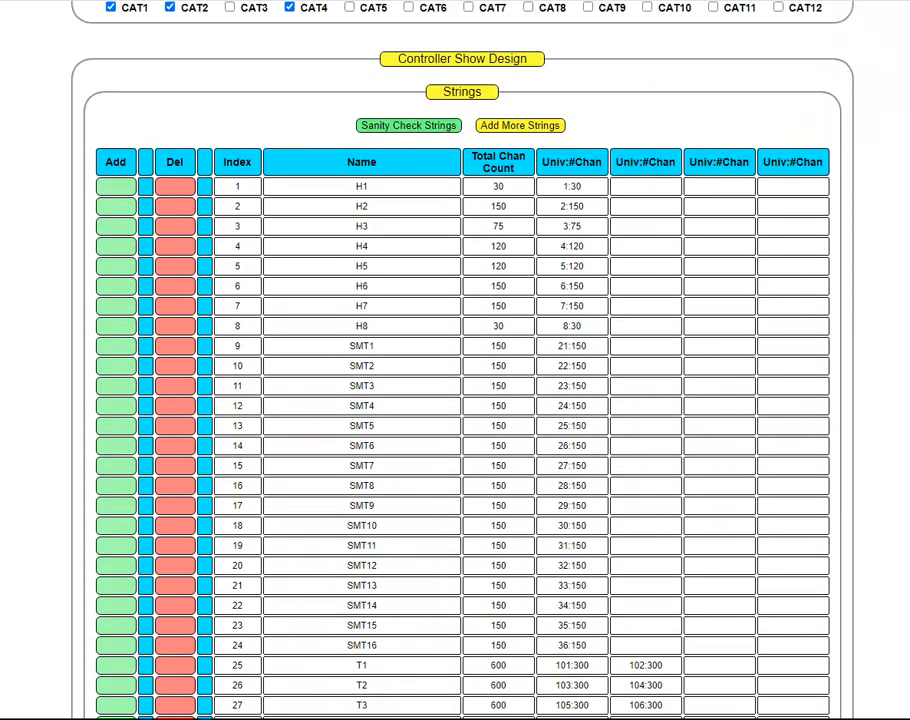
{"action": "scroll", "coordinate": [455, 360], "scroll_direction": "up", "scroll_amount": 3}
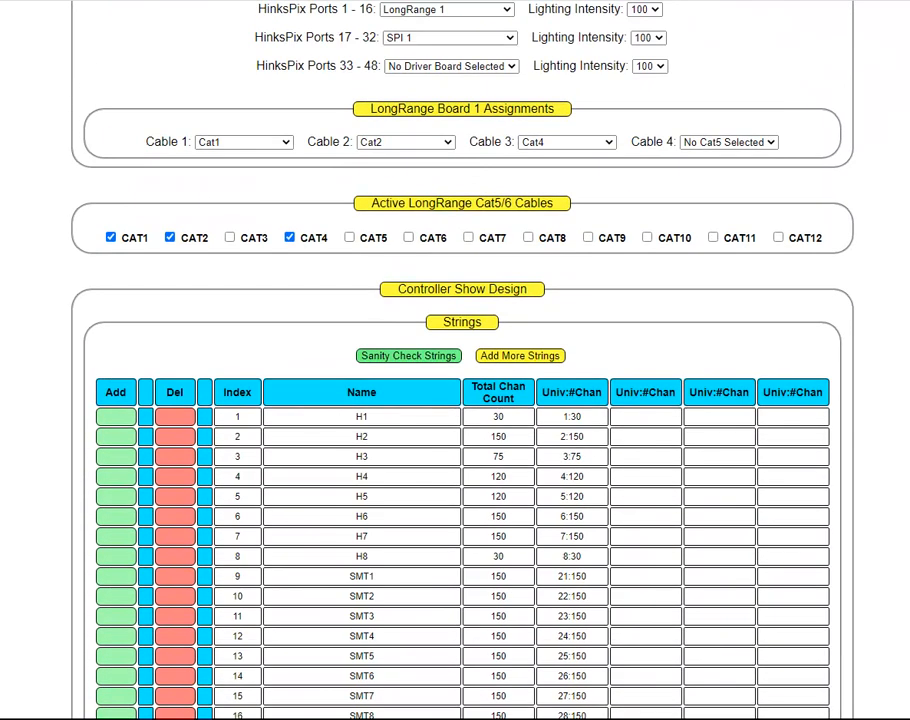
{"action": "scroll", "coordinate": [455, 360], "scroll_direction": "up", "scroll_amount": 3}
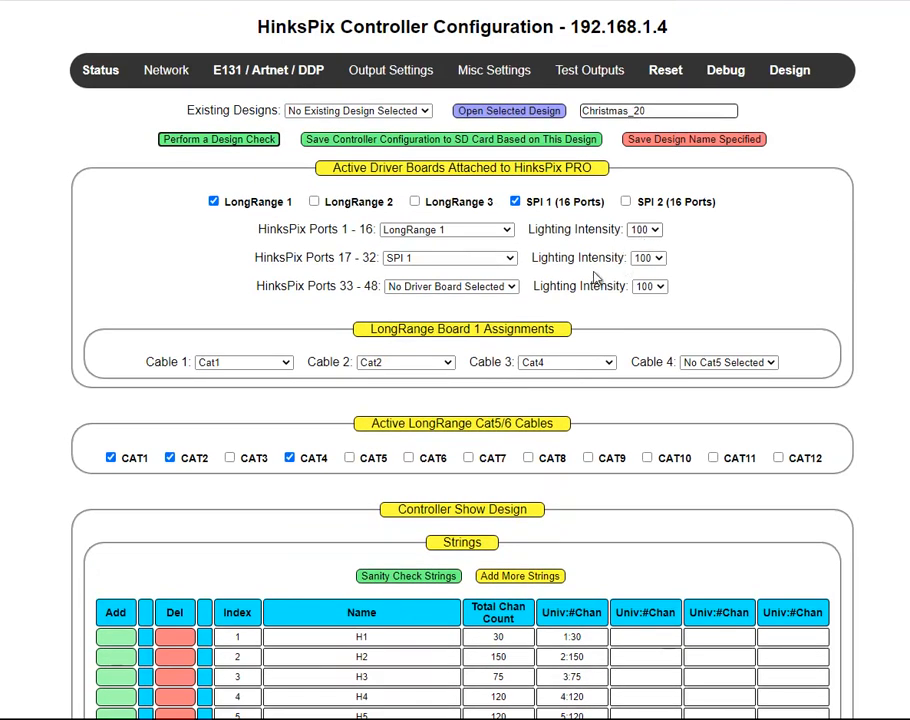
Step: Repeat the design check and examine the string universes, channel counts and start pixels on Cat5 Cables 1 and 2
{"action": "left_click", "coordinate": [267, 149]}
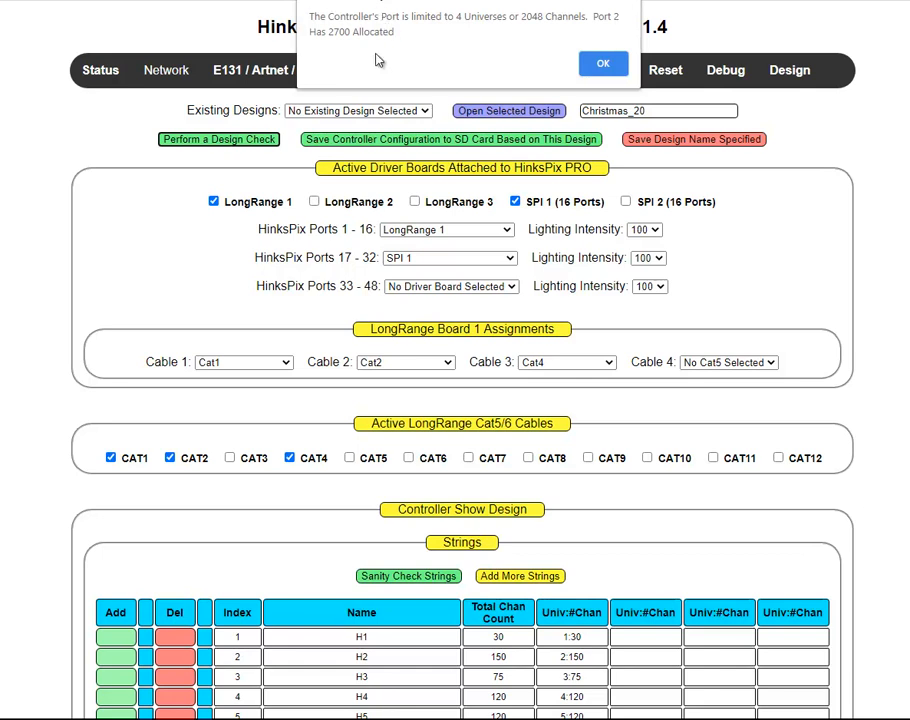
{"action": "left_click", "coordinate": [600, 63]}
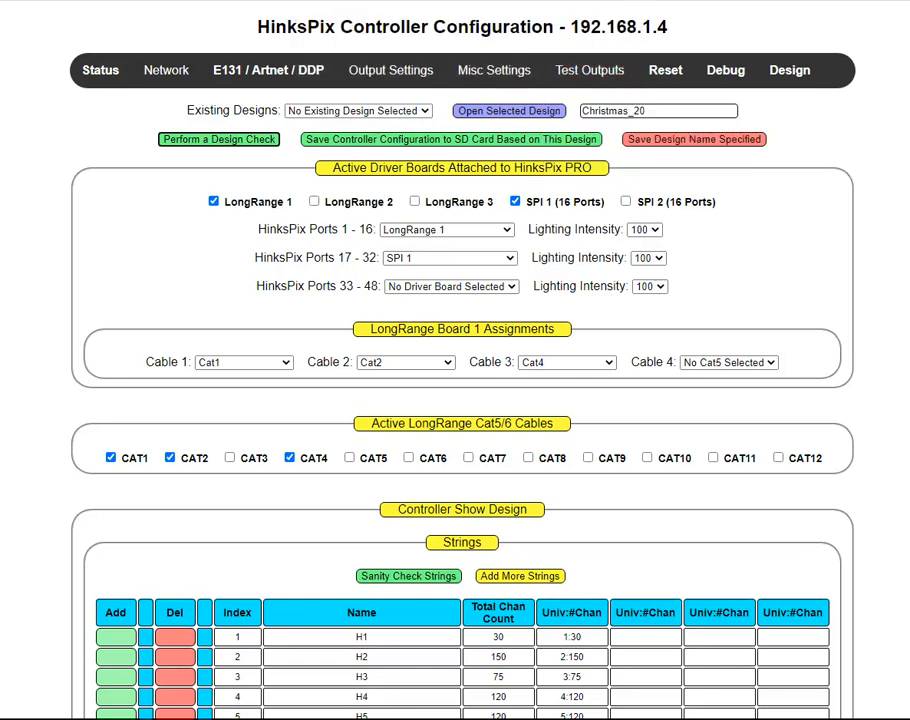
{"action": "scroll", "coordinate": [455, 400], "scroll_direction": "down", "scroll_amount": 5}
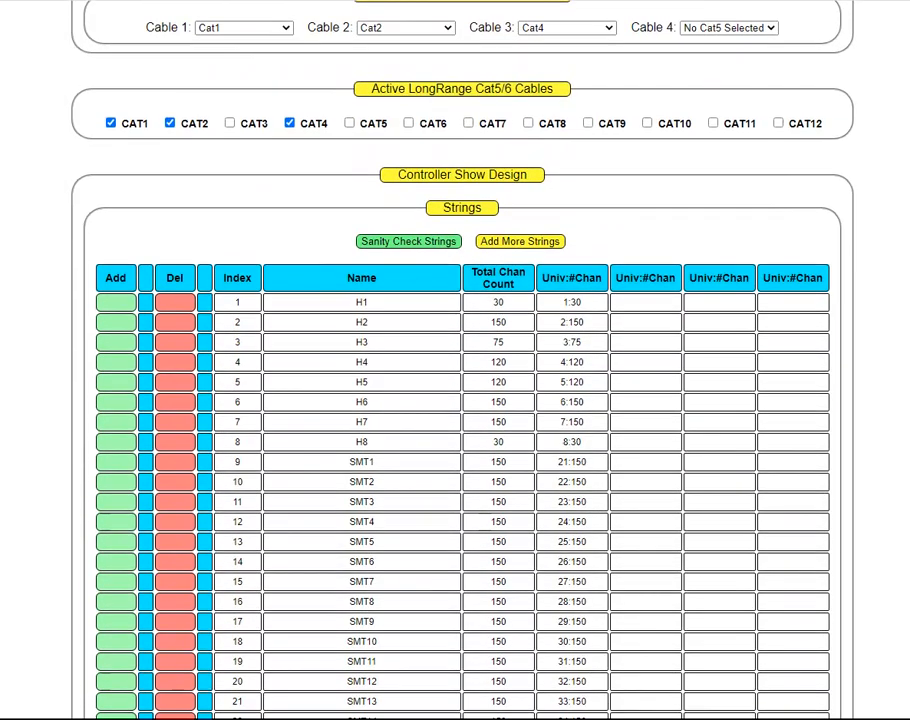
{"action": "scroll", "coordinate": [455, 360], "scroll_direction": "down", "scroll_amount": 2}
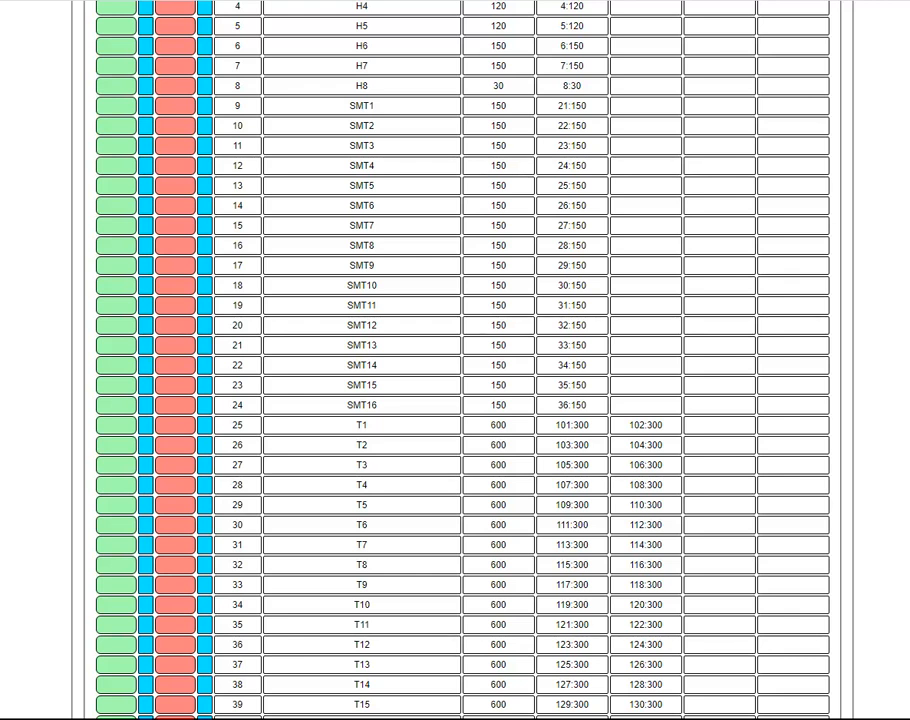
{"action": "scroll", "coordinate": [455, 360], "scroll_direction": "down", "scroll_amount": 3}
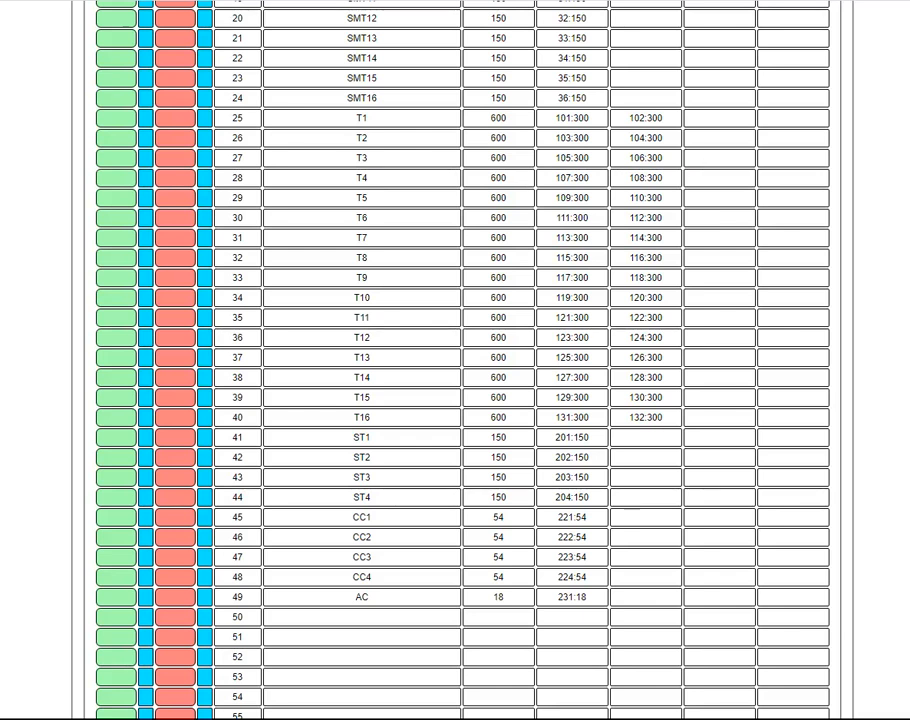
{"action": "scroll", "coordinate": [455, 360], "scroll_direction": "down", "scroll_amount": 3}
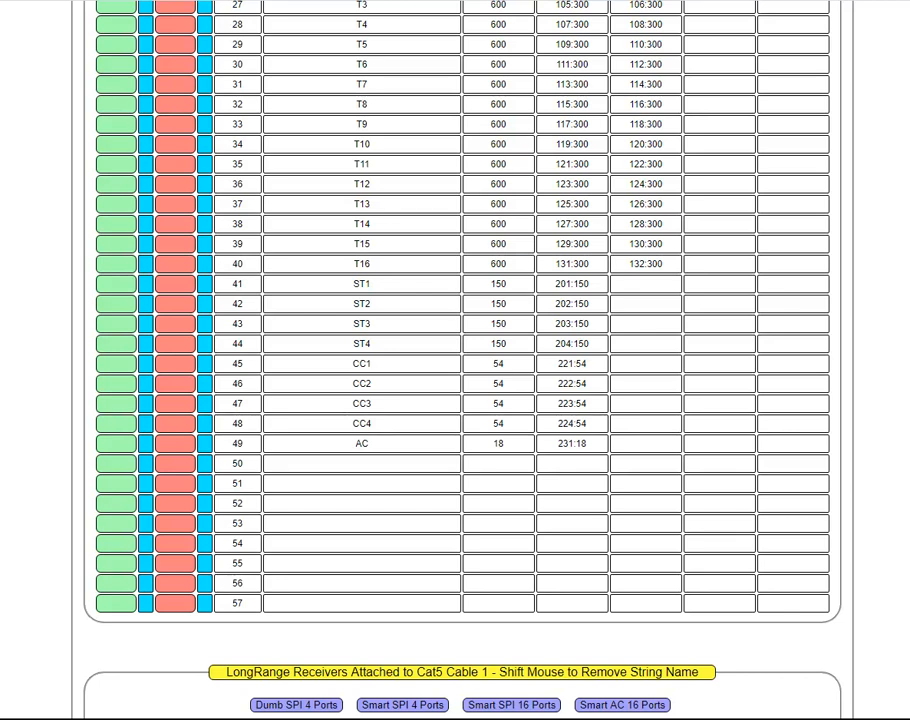
{"action": "scroll", "coordinate": [455, 360], "scroll_direction": "down", "scroll_amount": 5}
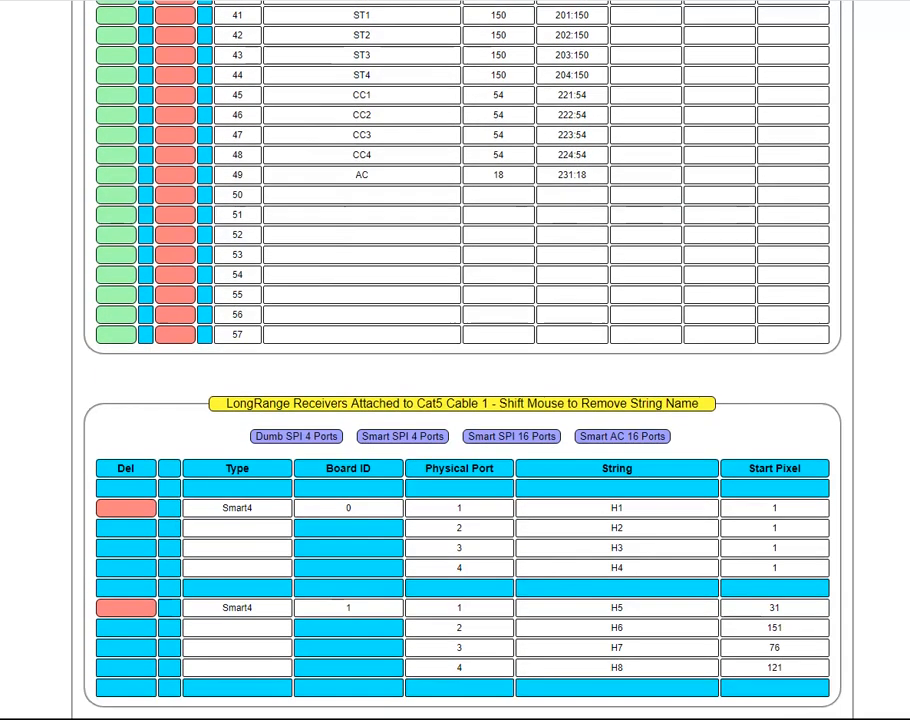
{"action": "scroll", "coordinate": [455, 360], "scroll_direction": "down", "scroll_amount": 2}
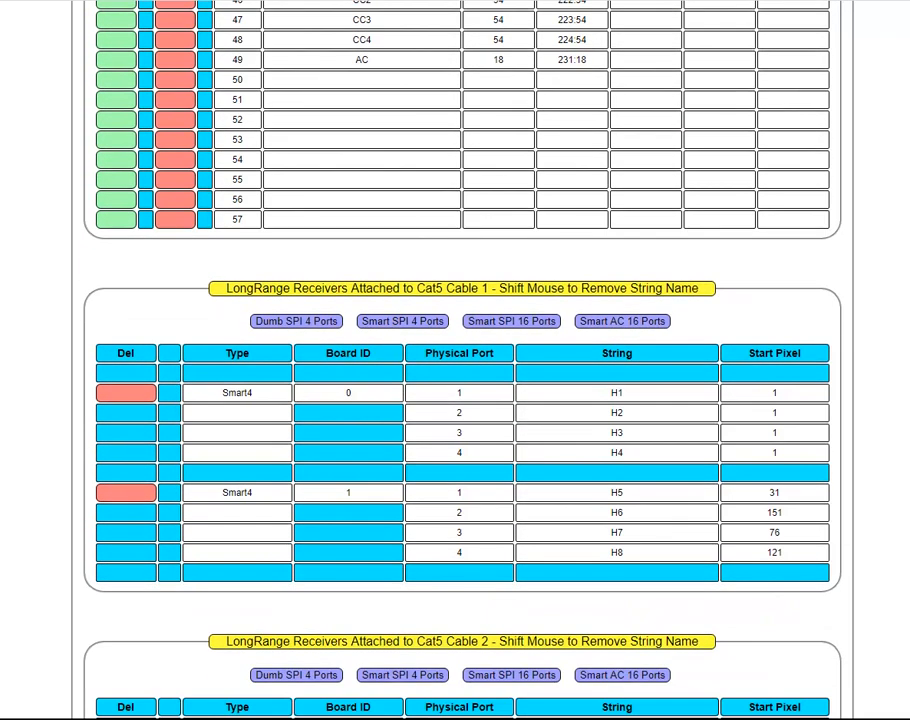
{"action": "scroll", "coordinate": [455, 360], "scroll_direction": "down", "scroll_amount": 8}
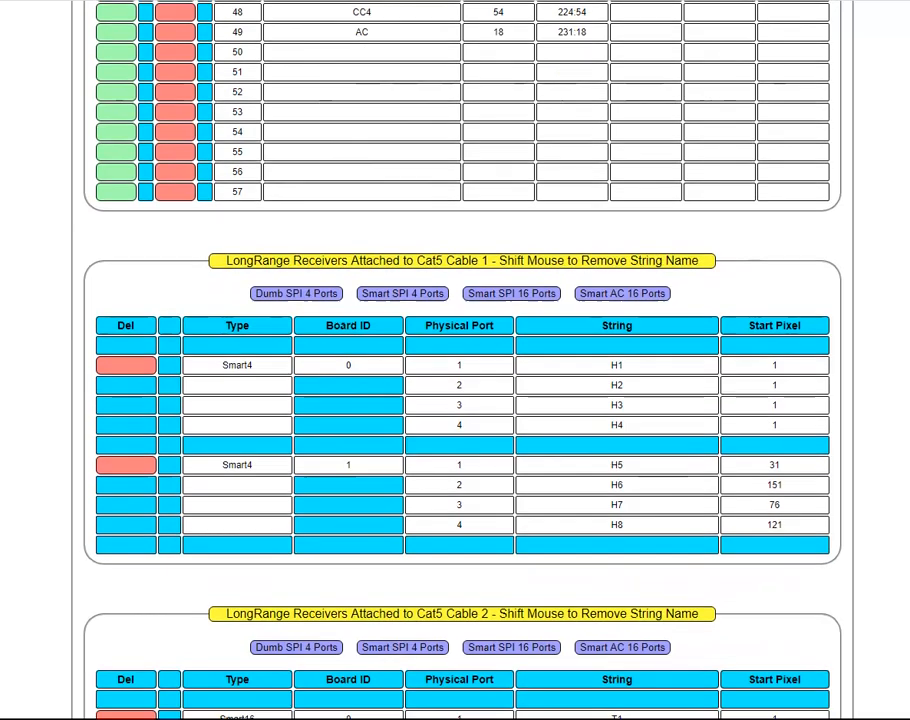
{"action": "scroll", "coordinate": [455, 360], "scroll_direction": "down", "scroll_amount": 1}
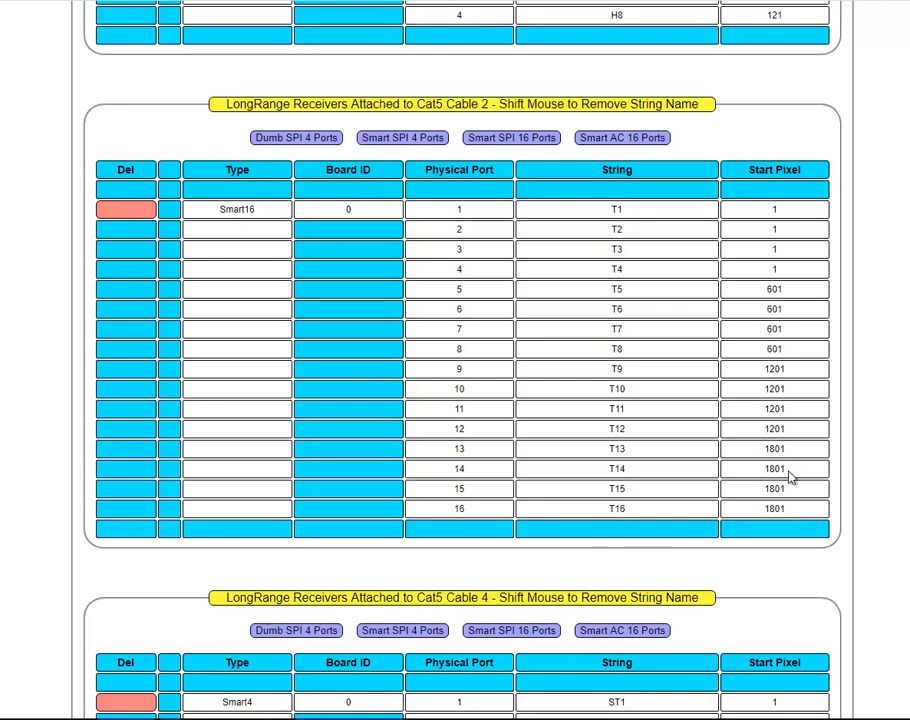
Step: Examine the start pixels on Cat5 Cable 4 and the string assignments of SPI Board 1
{"action": "scroll", "coordinate": [790, 478], "scroll_direction": "down", "scroll_amount": 6}
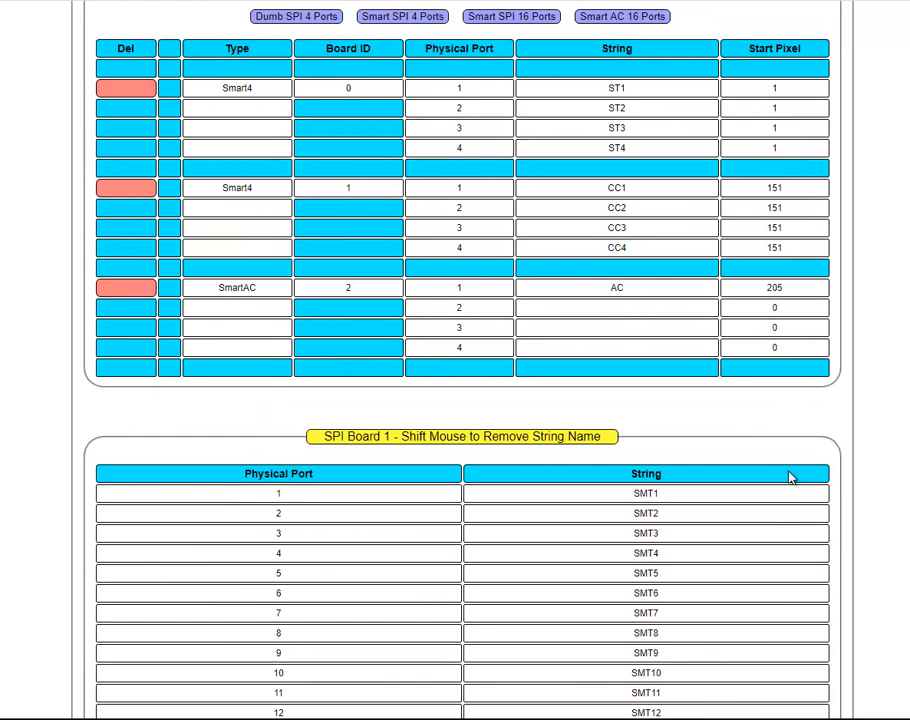
{"action": "scroll", "coordinate": [790, 478], "scroll_direction": "down", "scroll_amount": 1}
{"action": "scroll", "coordinate": [790, 478], "scroll_direction": "down", "scroll_amount": 1}
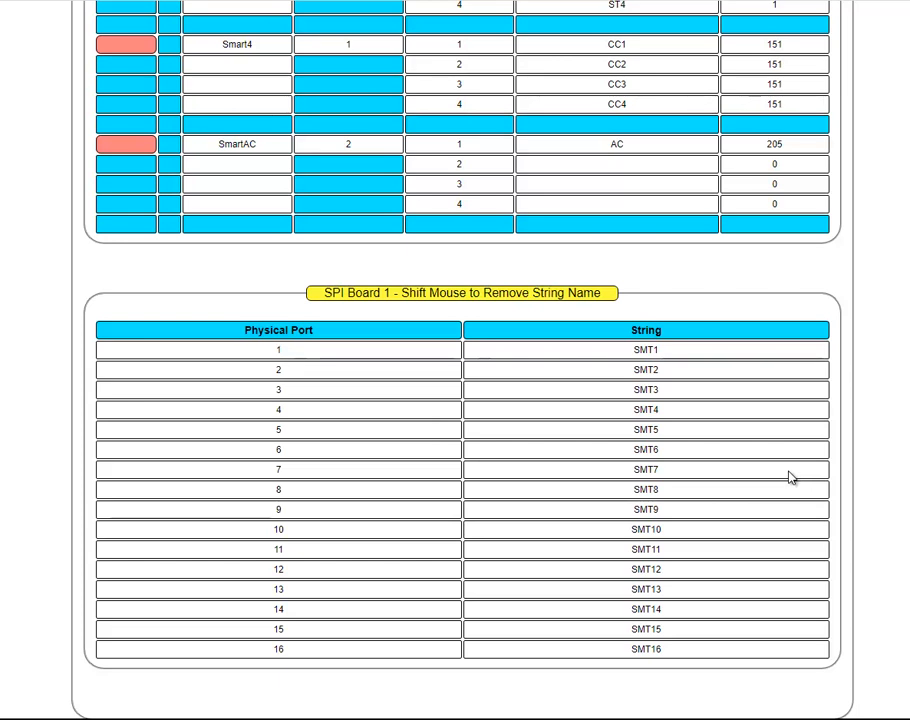
{"action": "scroll", "coordinate": [789, 477], "scroll_direction": "up", "scroll_amount": 1}
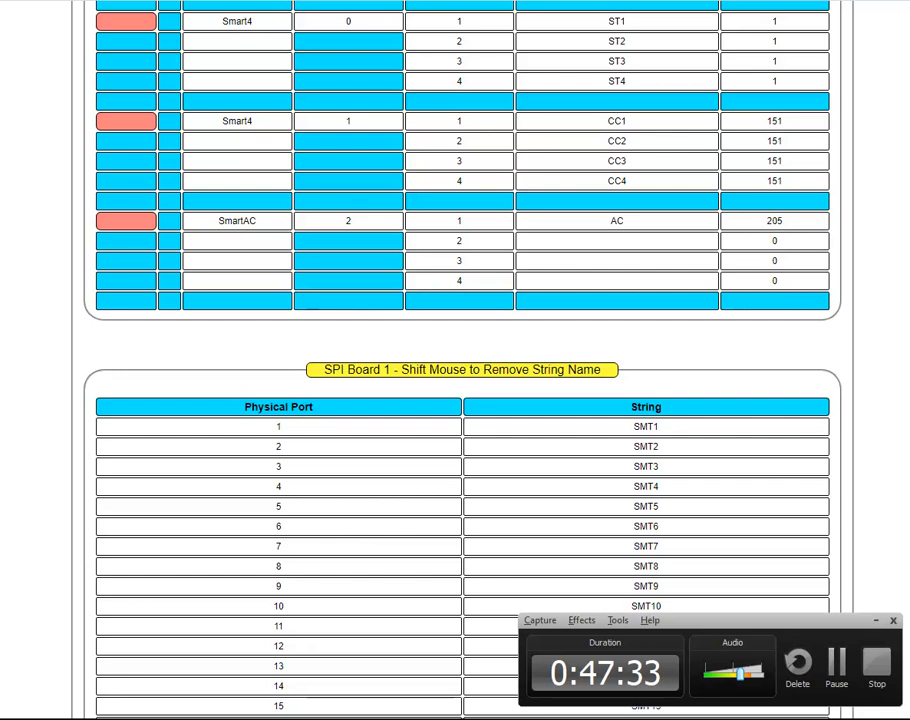
{"action": "scroll", "coordinate": [839, 683], "scroll_direction": "down", "scroll_amount": 1}
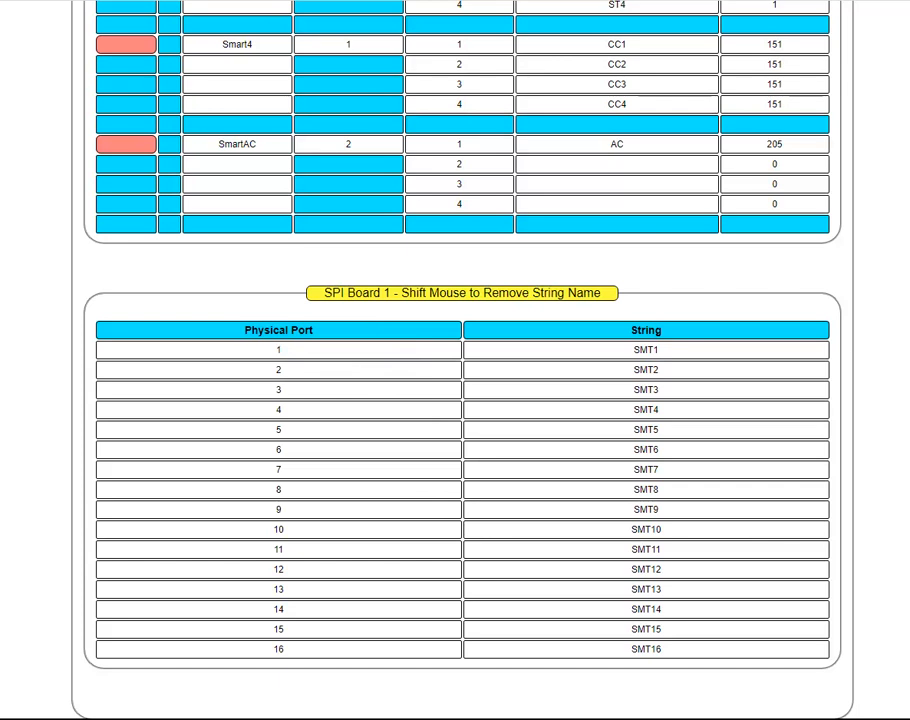
{"action": "scroll", "coordinate": [462, 360], "scroll_direction": "up", "scroll_amount": 20}
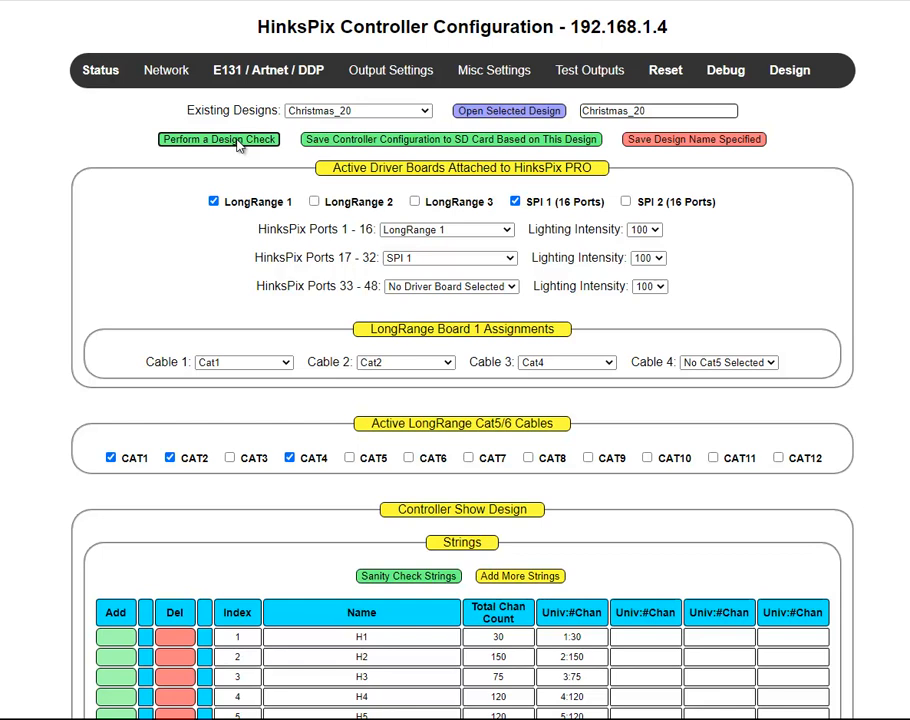
Step: Perform a design check and examine the string channel counts and the start pixels of the receiver on Cat5 Cable 2
{"action": "left_click", "coordinate": [239, 146]}
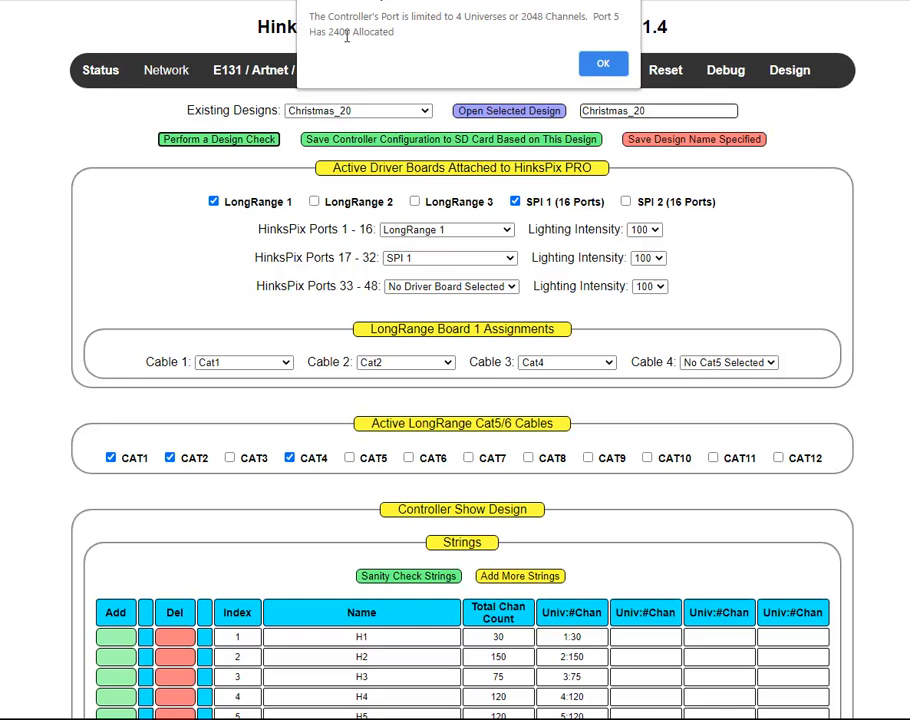
{"action": "left_click", "coordinate": [605, 62]}
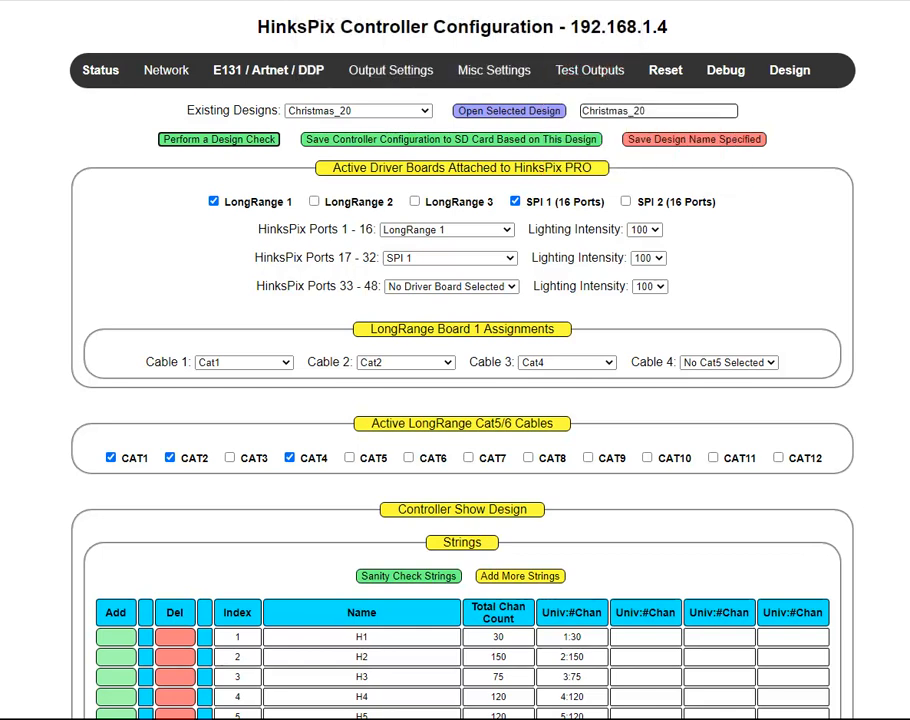
{"action": "scroll", "coordinate": [455, 400], "scroll_direction": "down", "scroll_amount": 13}
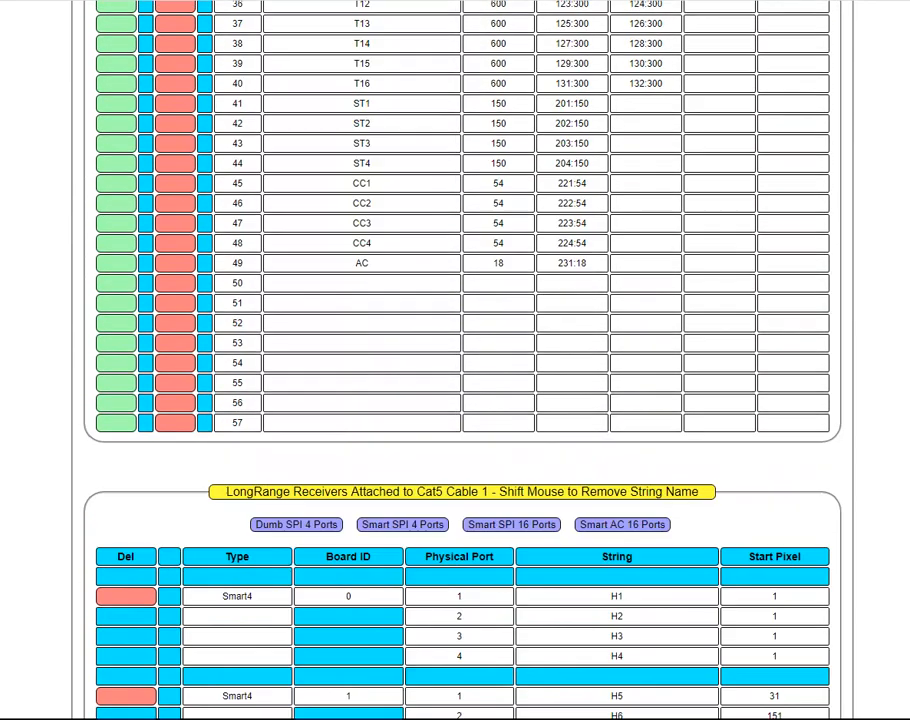
{"action": "scroll", "coordinate": [455, 400], "scroll_direction": "down", "scroll_amount": 7}
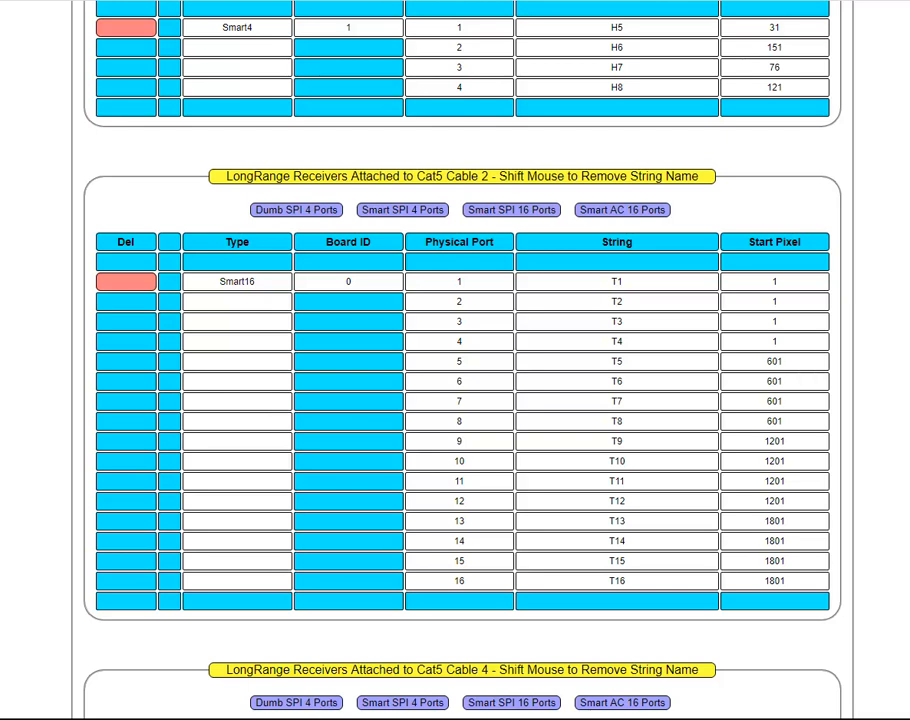
Step: View the layout in xLights and compare the channel counts of the SMT and T strings with the SPI Board 1 assignments
{"action": "key", "text": "alt+Tab"}
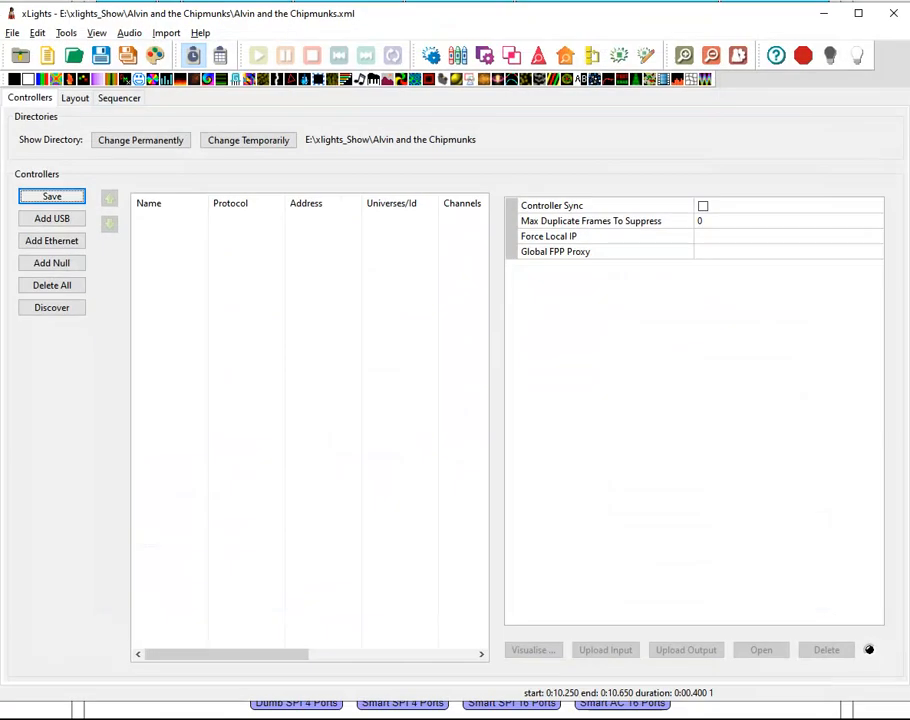
{"action": "left_click", "coordinate": [75, 100]}
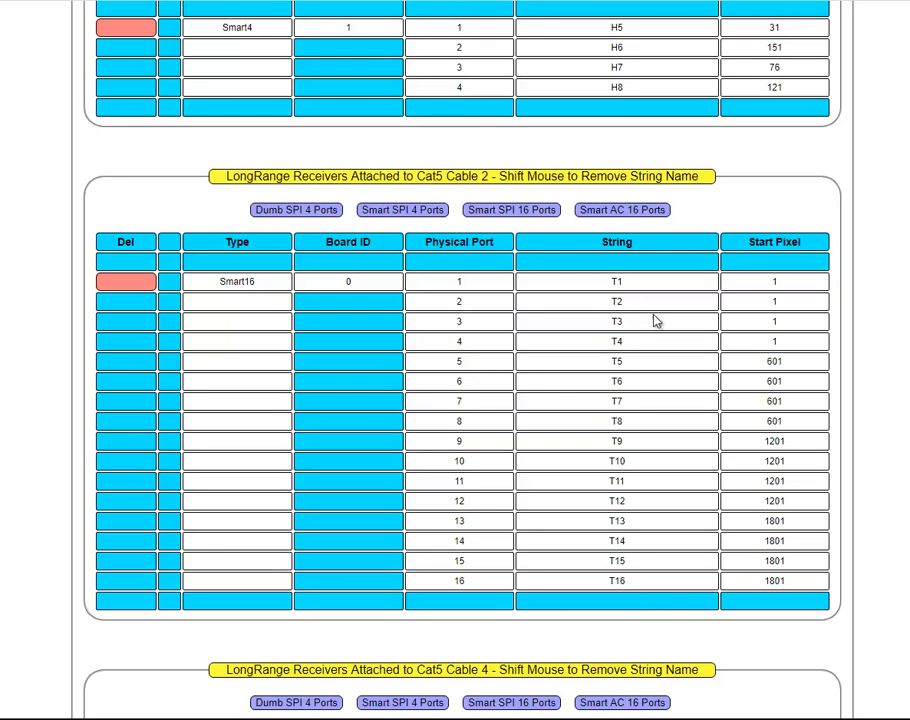
{"action": "scroll", "coordinate": [455, 360], "scroll_direction": "up", "scroll_amount": 20}
{"action": "scroll", "coordinate": [455, 360], "scroll_direction": "down", "scroll_amount": 6}
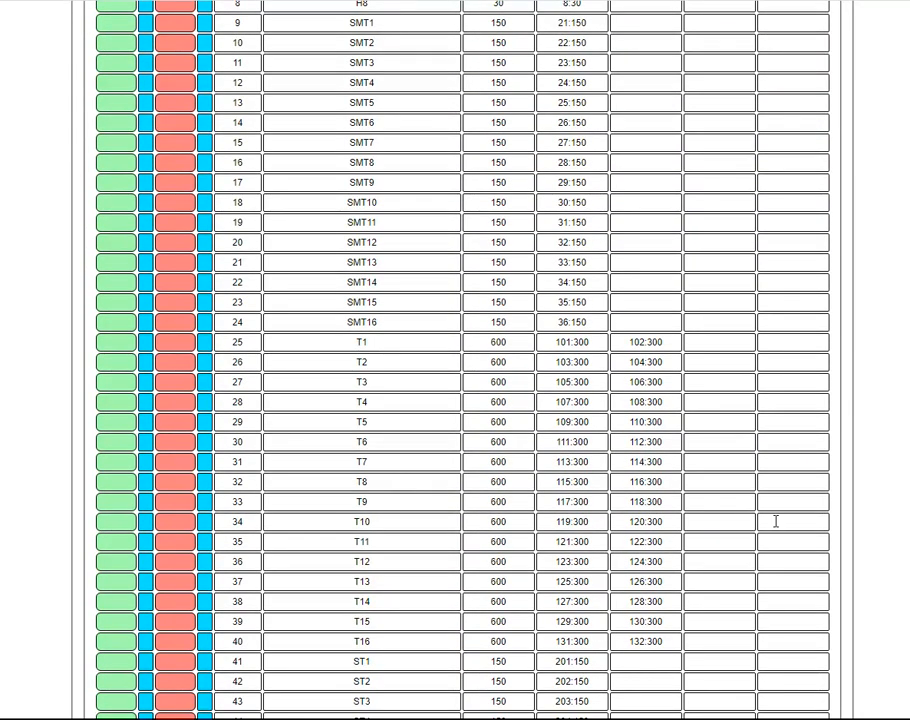
{"action": "scroll", "coordinate": [455, 360], "scroll_direction": "down", "scroll_amount": 15}
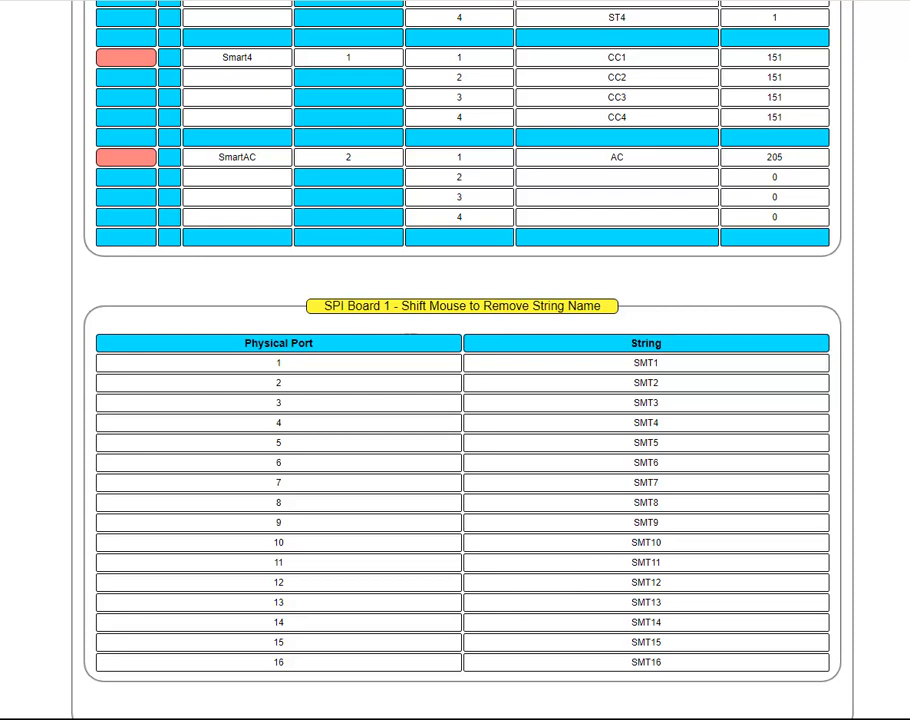
{"action": "scroll", "coordinate": [455, 360], "scroll_direction": "down", "scroll_amount": 1}
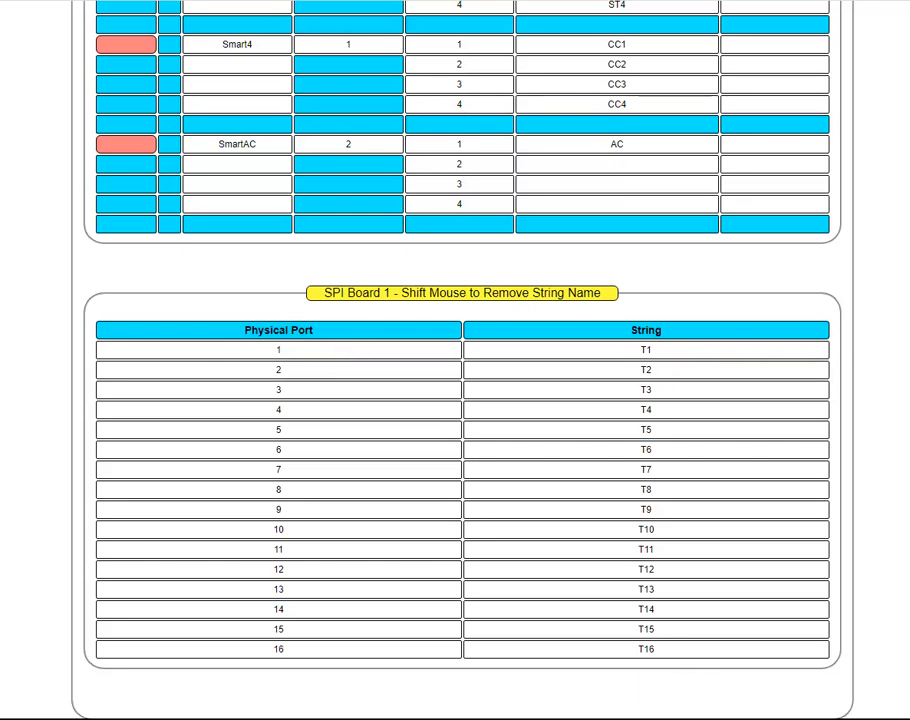
Step: Review the SMT1 to SMT16 strings on Cat5 Cable 2 and perform a design check of Christmas_20
{"action": "scroll", "coordinate": [682, 658], "scroll_direction": "up", "scroll_amount": 8}
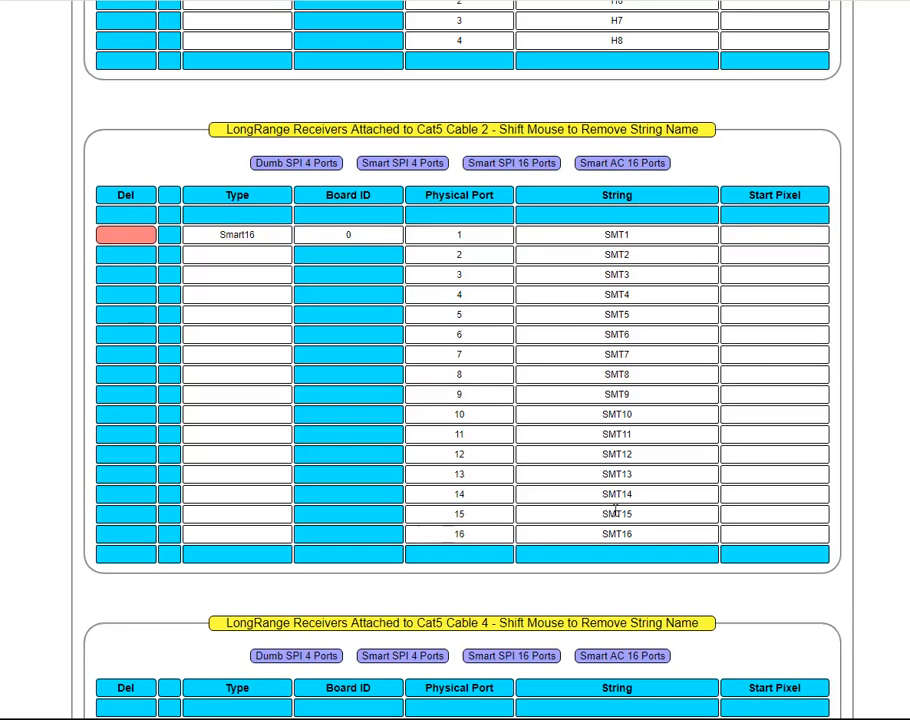
{"action": "key", "text": "Home"}
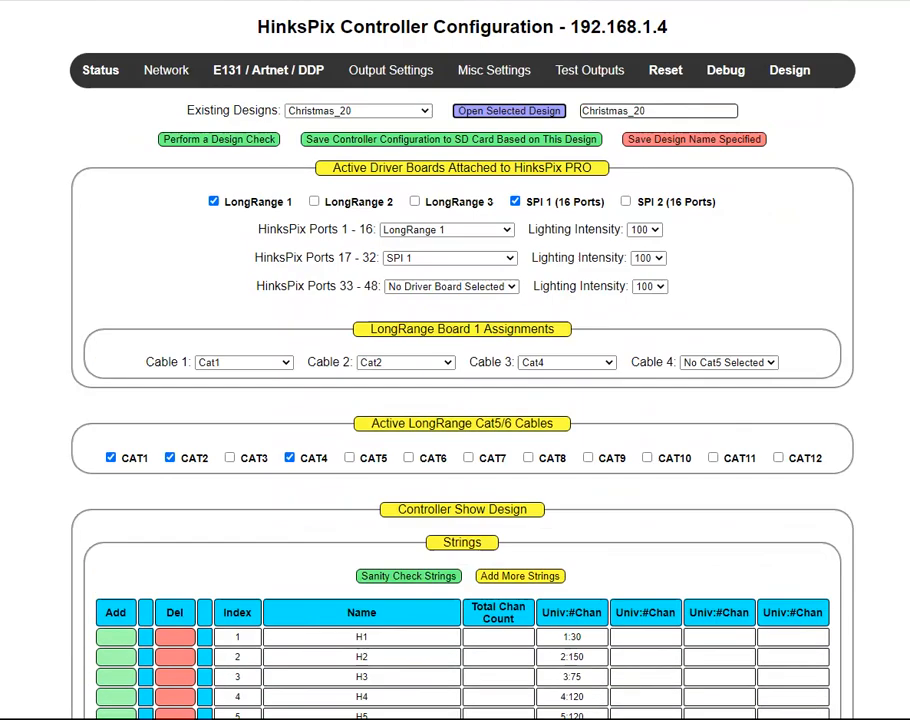
{"action": "left_click", "coordinate": [234, 141]}
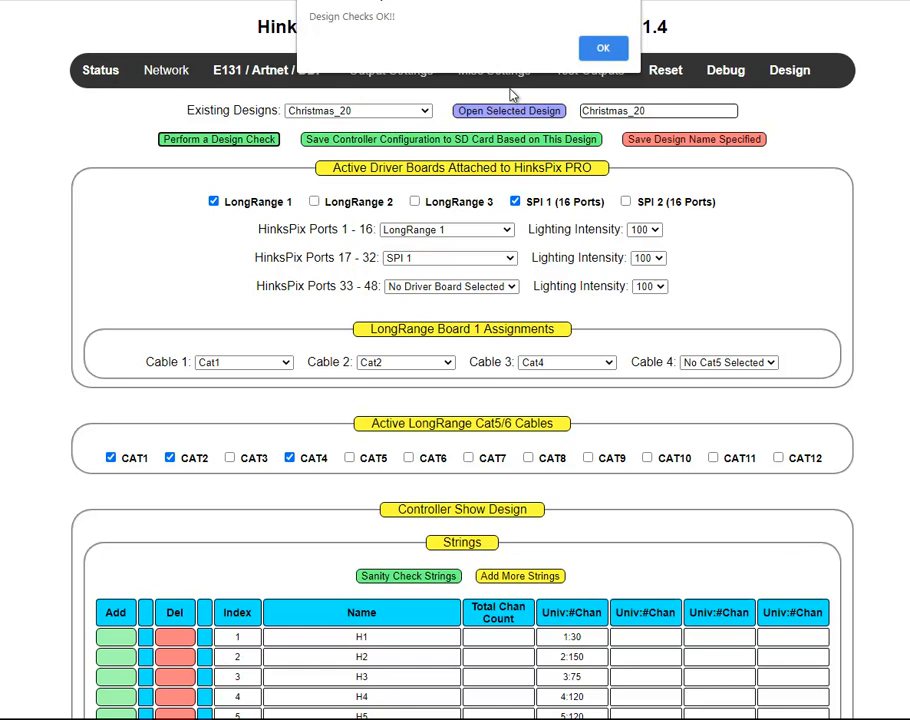
{"action": "left_click", "coordinate": [597, 47]}
Step: Save the controller configuration to the SD card based on the Christmas_20 design
{"action": "mouse_move", "coordinate": [625, 140]}
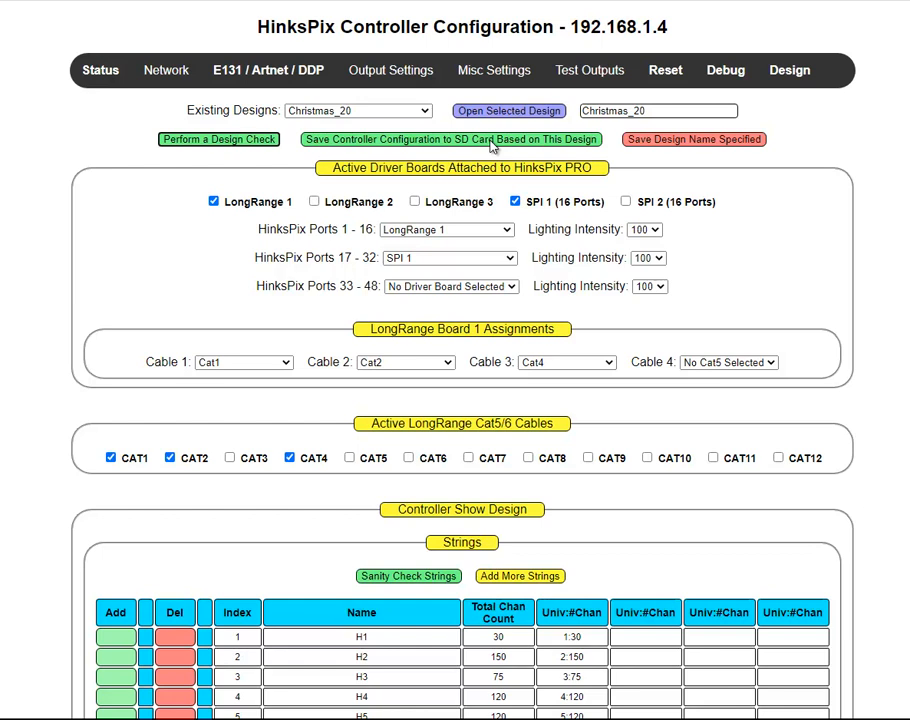
{"action": "mouse_move", "coordinate": [402, 92]}
{"action": "left_click", "coordinate": [476, 145]}
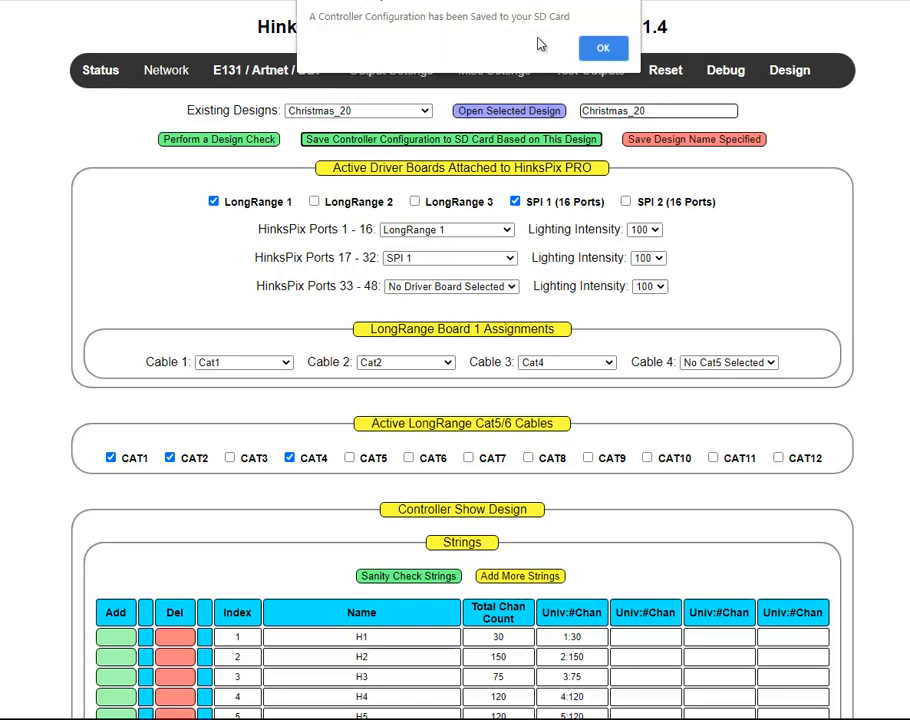
{"action": "left_click", "coordinate": [603, 46]}
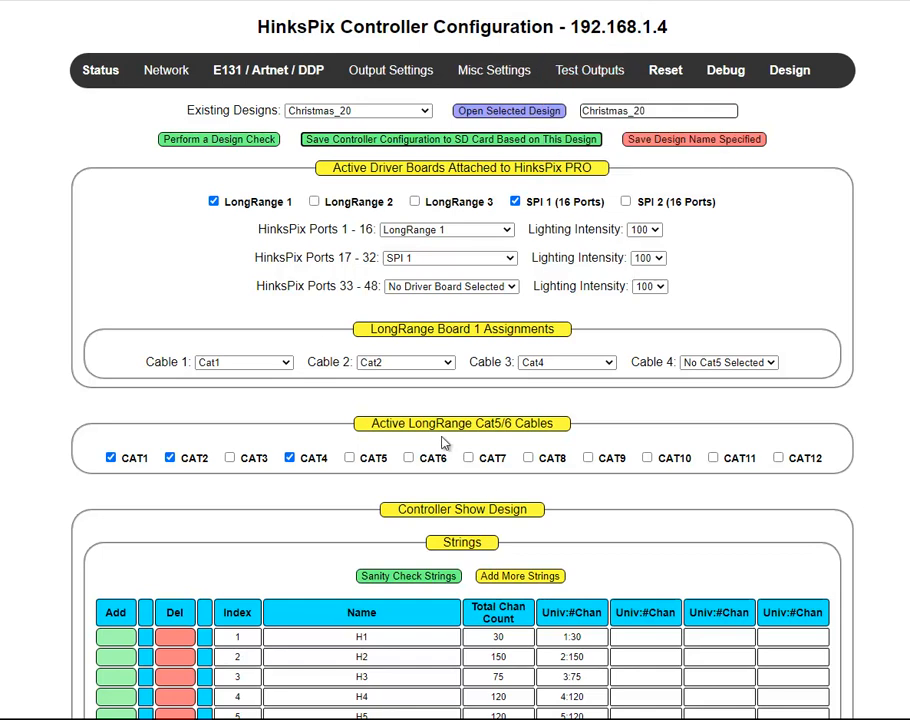
Step: Examine the string channel counts, the start pixels on Cat5 Cables 1, 2 and 4, and the SPI Board 1 assignments
{"action": "scroll", "coordinate": [455, 360], "scroll_direction": "down", "scroll_amount": 10}
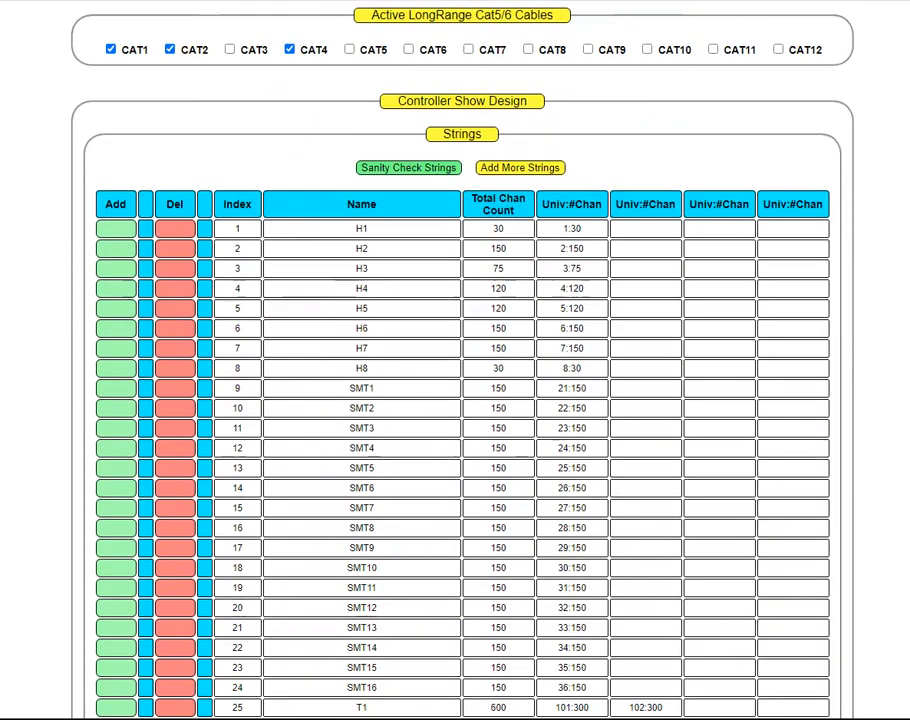
{"action": "scroll", "coordinate": [455, 400], "scroll_direction": "down", "scroll_amount": 3}
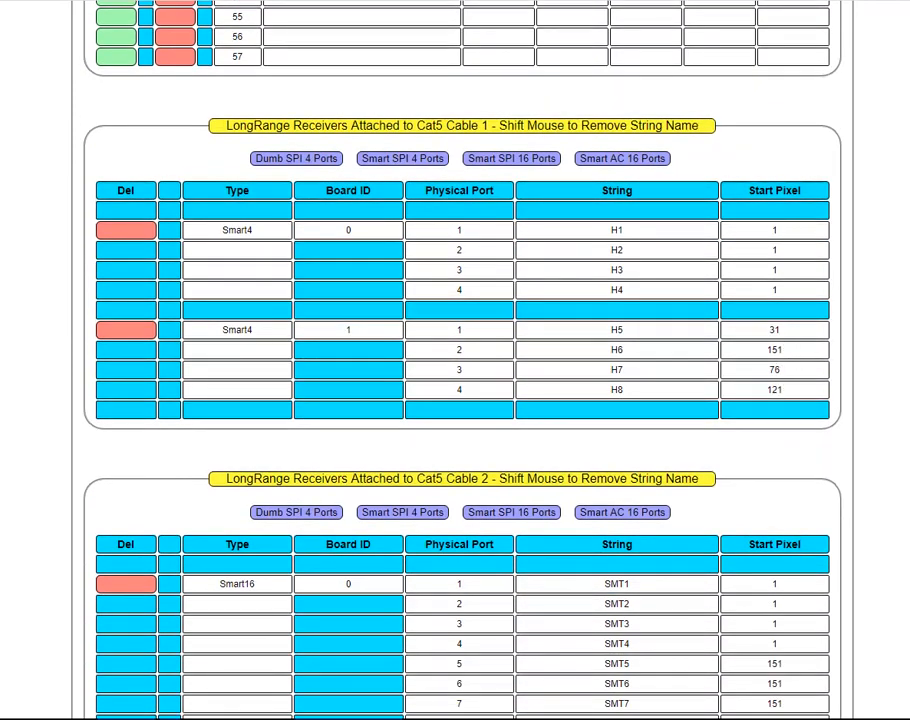
{"action": "scroll", "coordinate": [455, 360], "scroll_direction": "down", "scroll_amount": 4}
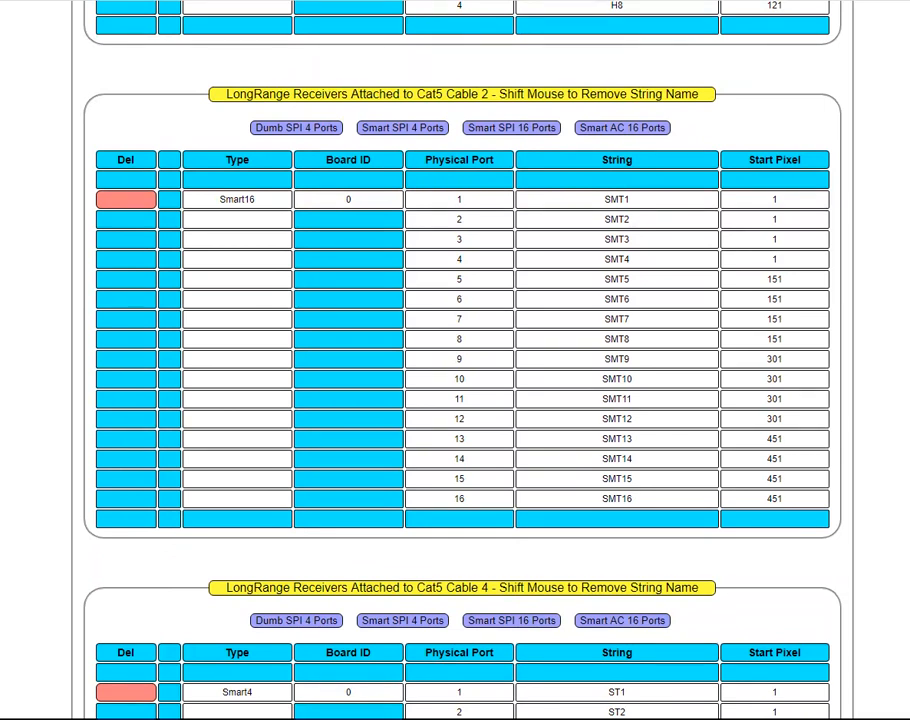
{"action": "scroll", "coordinate": [455, 360], "scroll_direction": "down", "scroll_amount": 1}
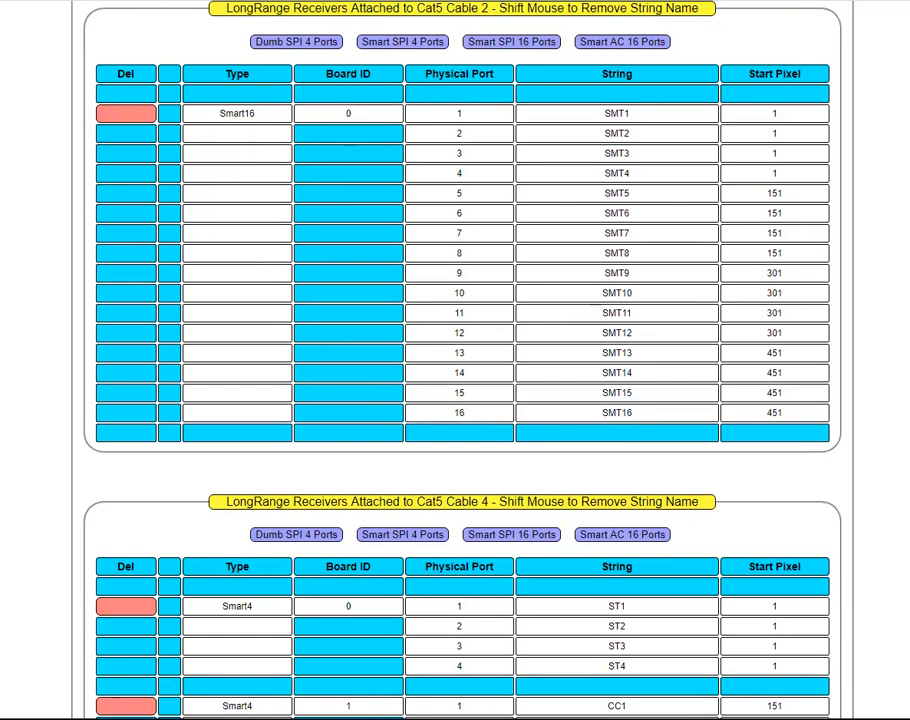
{"action": "scroll", "coordinate": [455, 360], "scroll_direction": "down", "scroll_amount": 2}
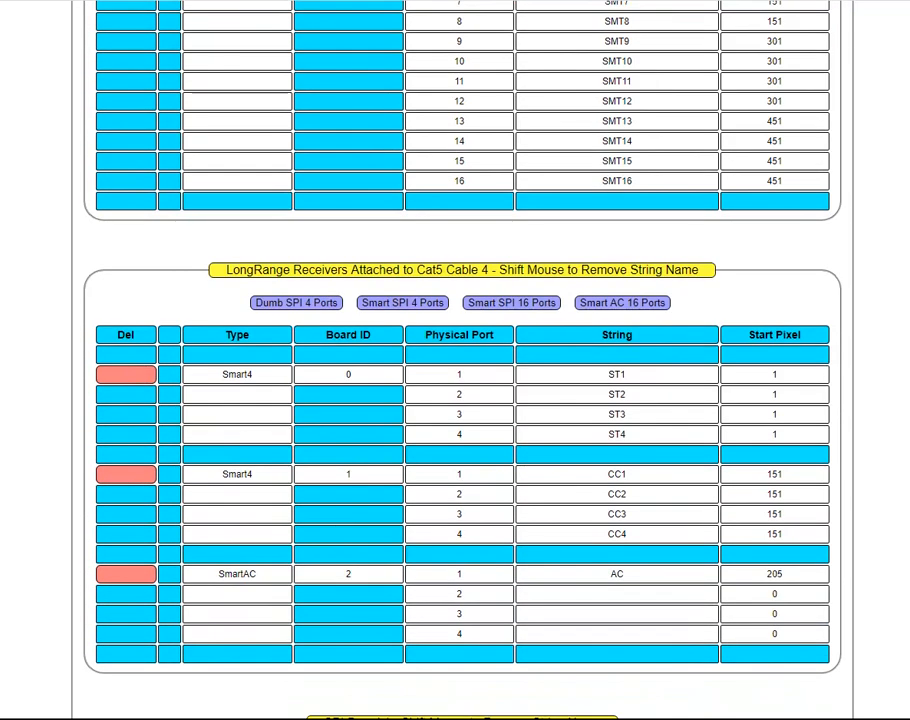
{"action": "scroll", "coordinate": [455, 360], "scroll_direction": "down", "scroll_amount": 1}
{"action": "scroll", "coordinate": [455, 360], "scroll_direction": "down", "scroll_amount": 2}
{"action": "scroll", "coordinate": [455, 360], "scroll_direction": "down", "scroll_amount": 1}
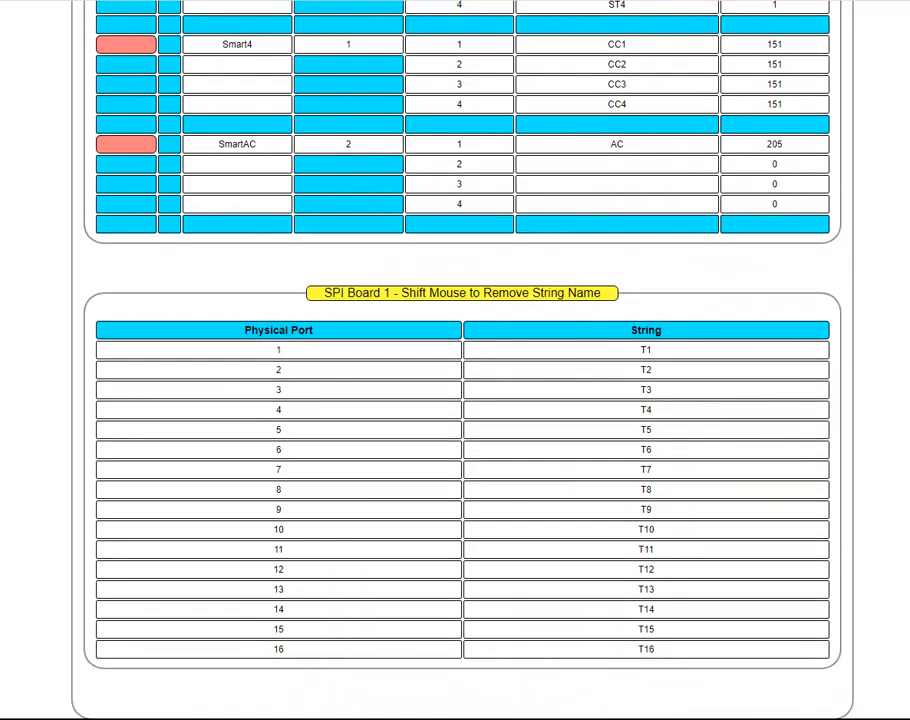
{"action": "scroll", "coordinate": [455, 360], "scroll_direction": "up", "scroll_amount": 20}
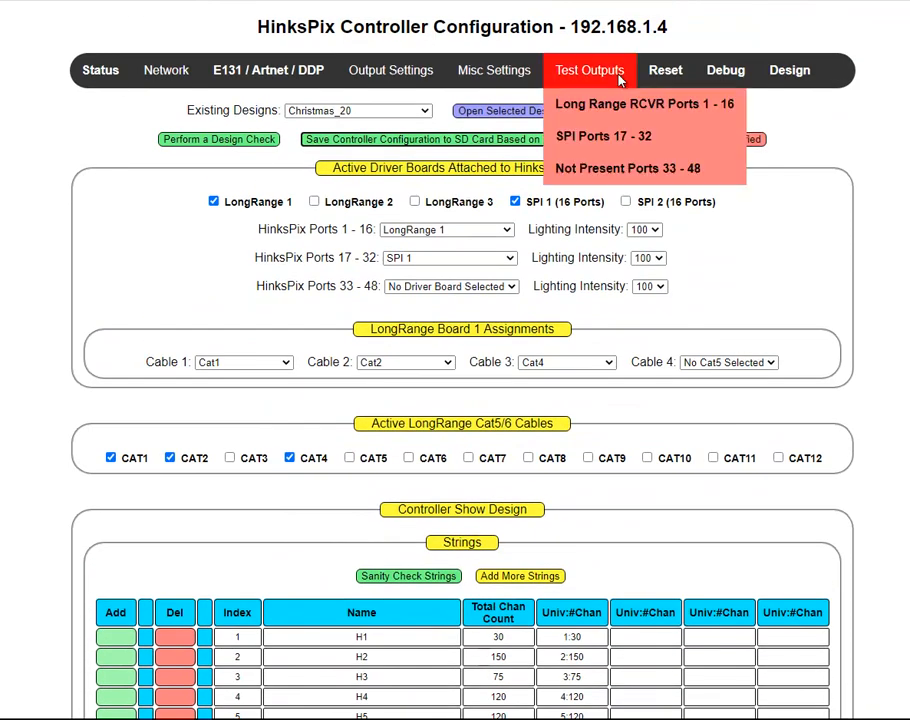
{"action": "mouse_move", "coordinate": [391, 72]}
{"action": "mouse_move", "coordinate": [488, 84]}
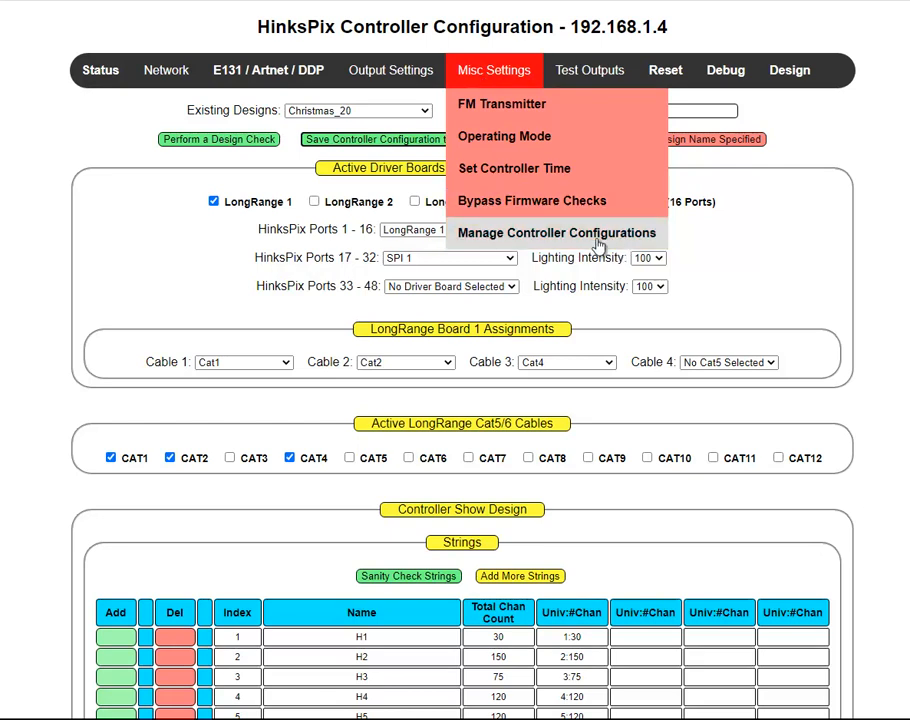
{"action": "left_click", "coordinate": [528, 236]}
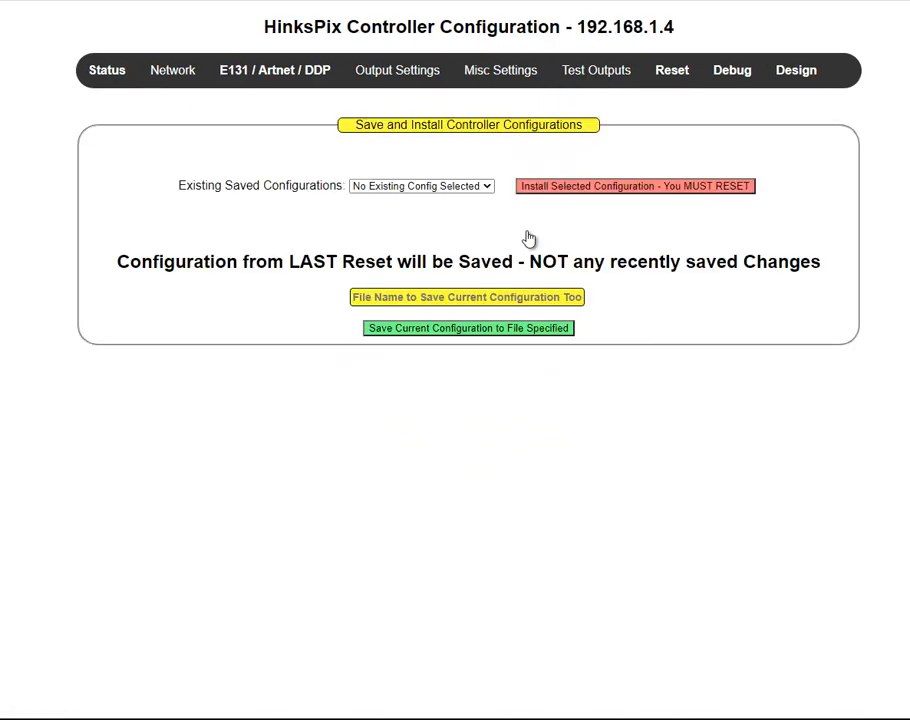
{"action": "left_click", "coordinate": [488, 190]}
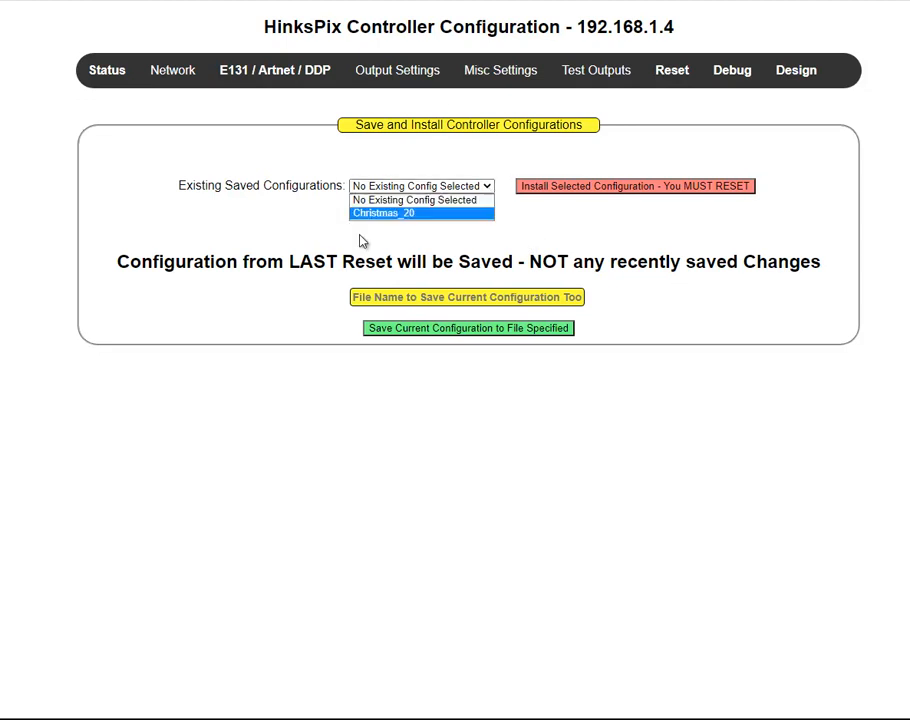
{"action": "left_click", "coordinate": [379, 214]}
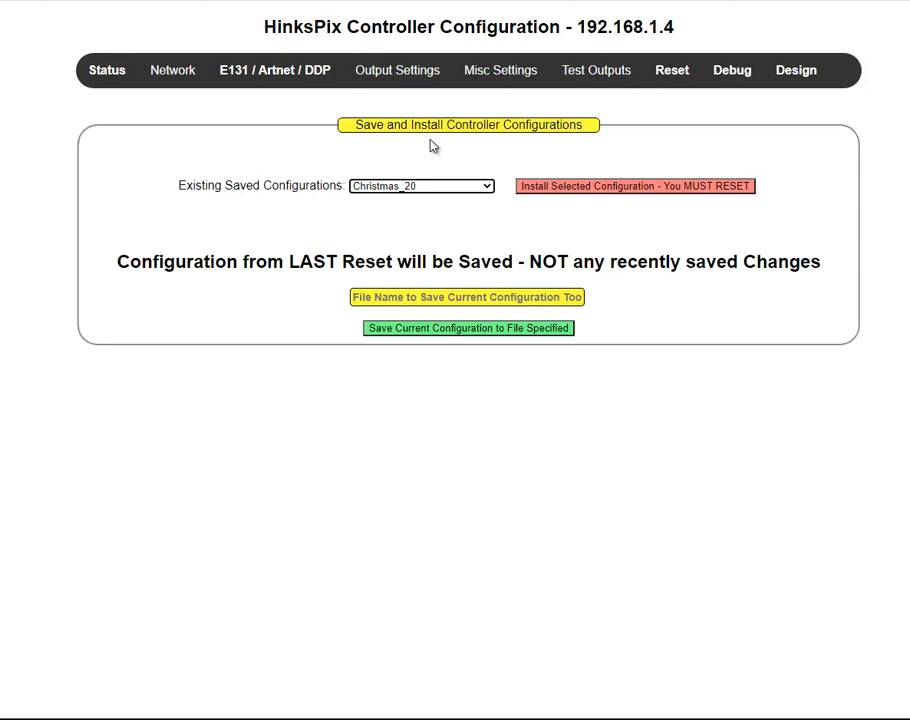
Step: Review the controller's current E131 universe table and the output settings of LongRange receiver ports 1 to 16
{"action": "left_click", "coordinate": [275, 78]}
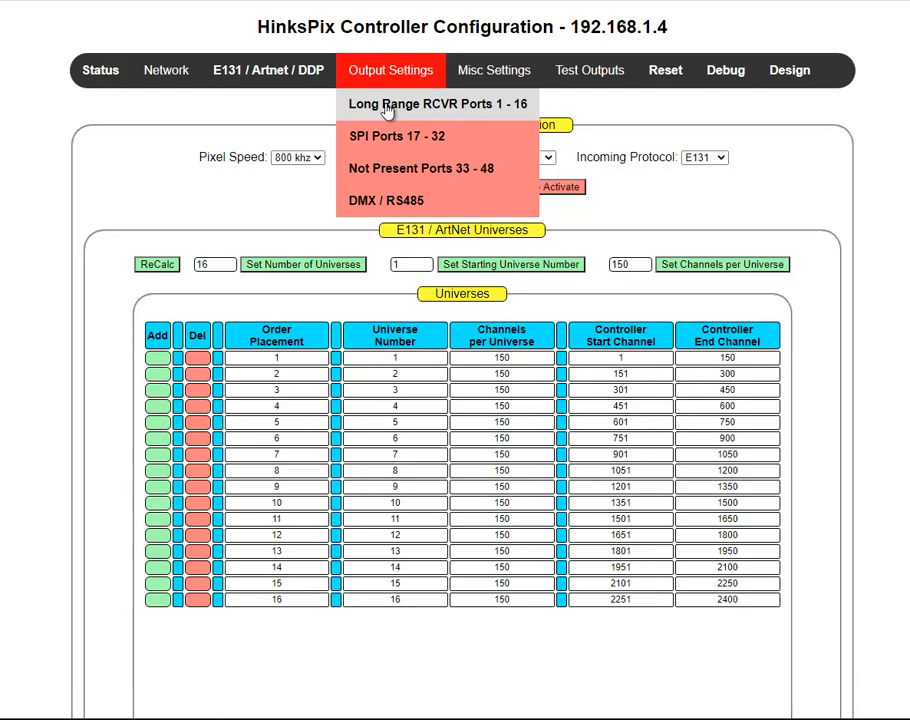
{"action": "left_click", "coordinate": [388, 108]}
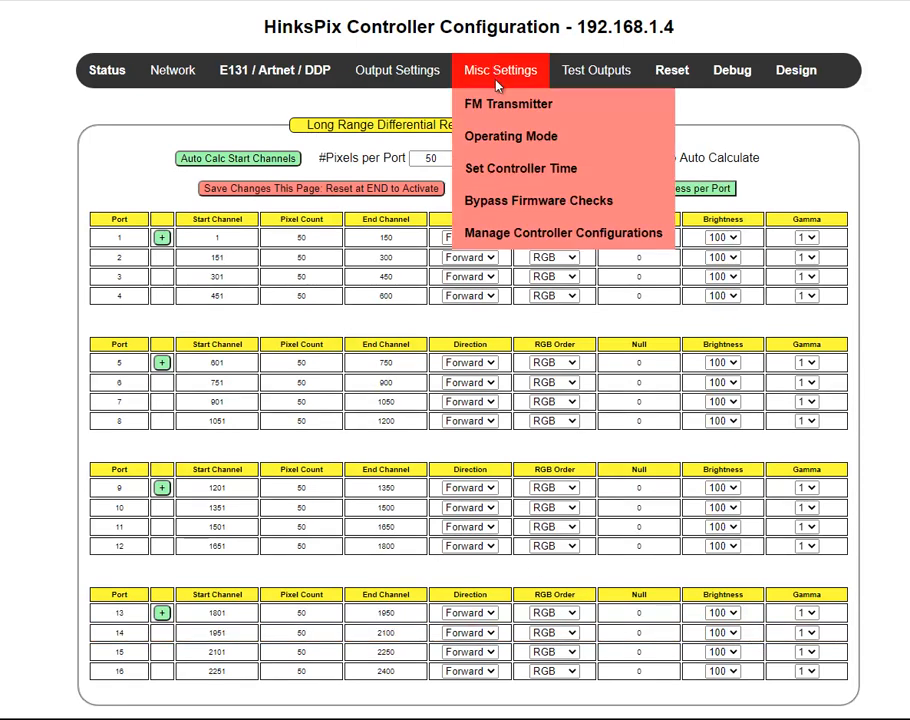
Step: Install the saved controller configuration Christmas_20 and reset the controller to activate it
{"action": "left_click", "coordinate": [520, 228]}
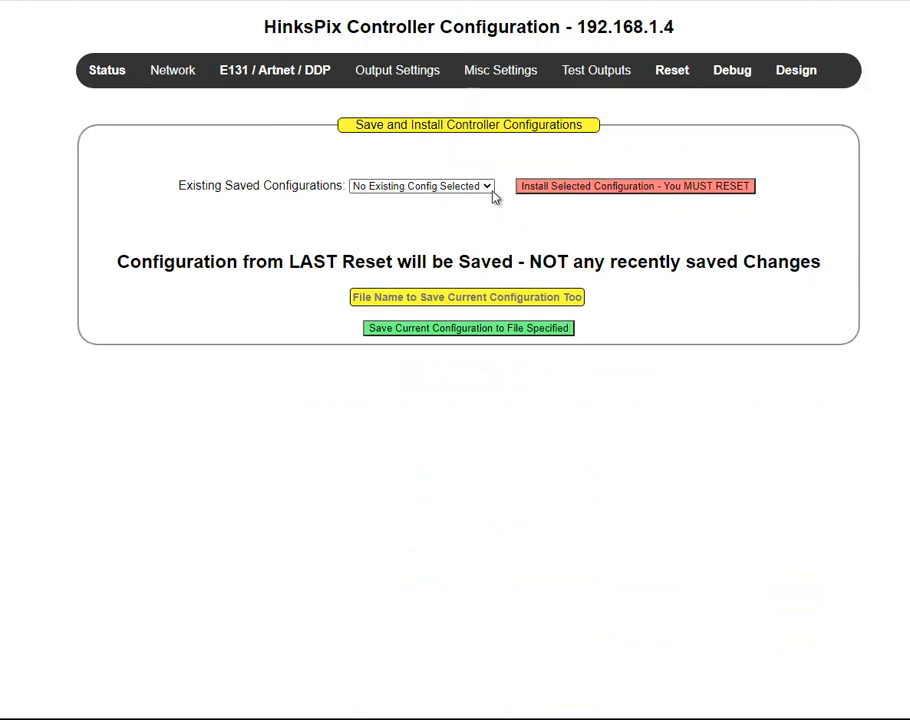
{"action": "left_click", "coordinate": [487, 189]}
{"action": "left_click", "coordinate": [420, 213]}
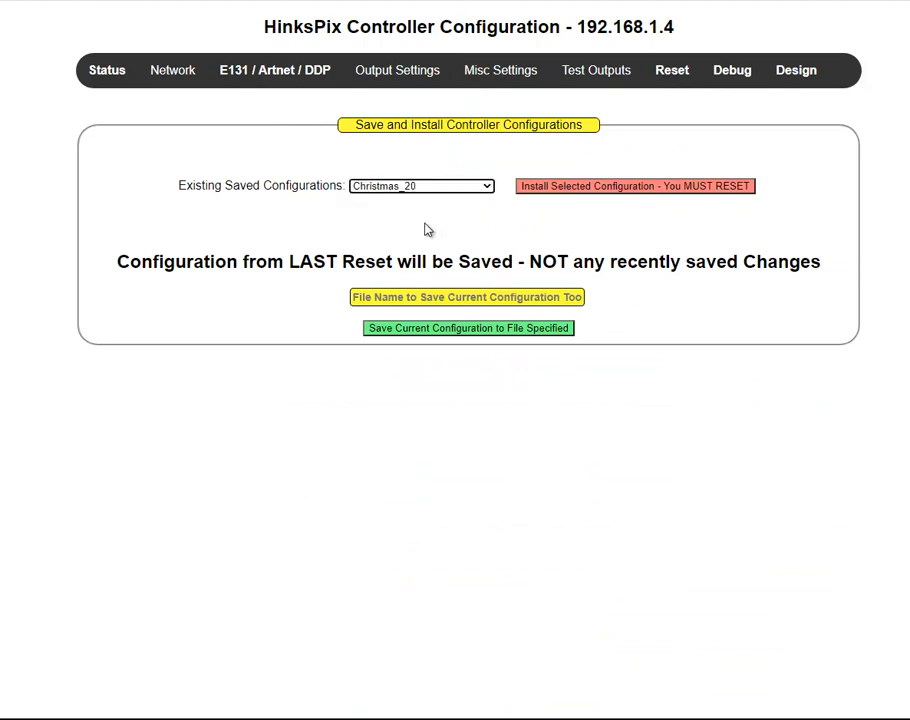
{"action": "left_click", "coordinate": [595, 188]}
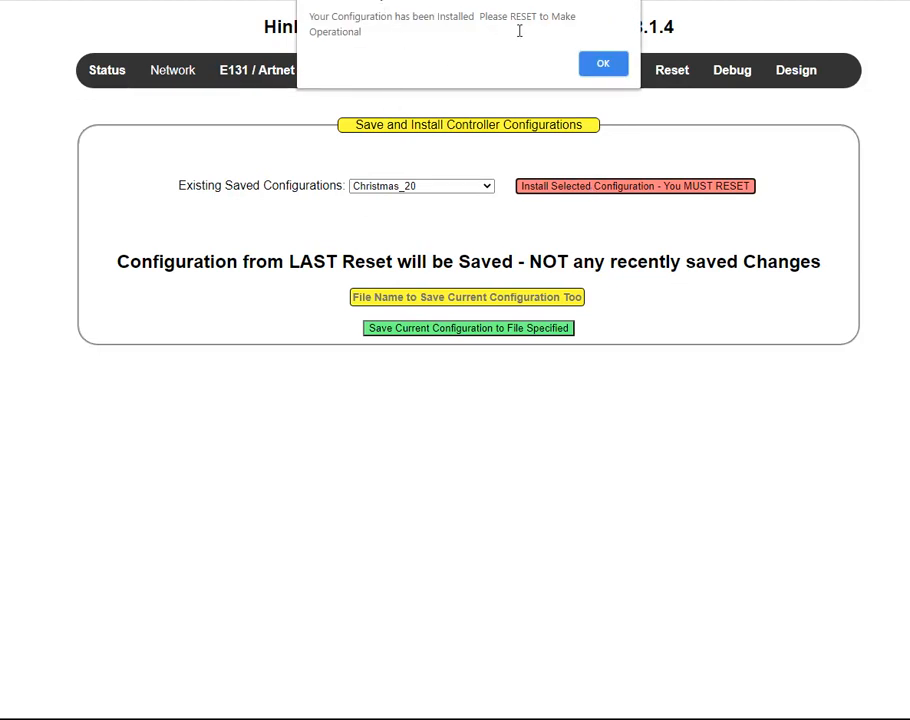
{"action": "left_click", "coordinate": [601, 63]}
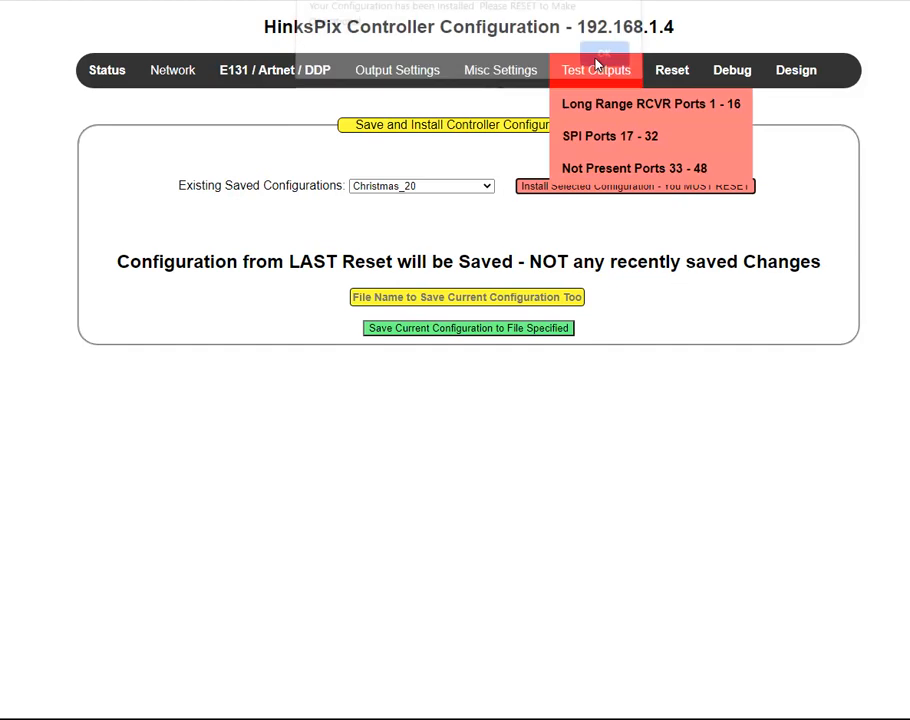
{"action": "left_click", "coordinate": [670, 72]}
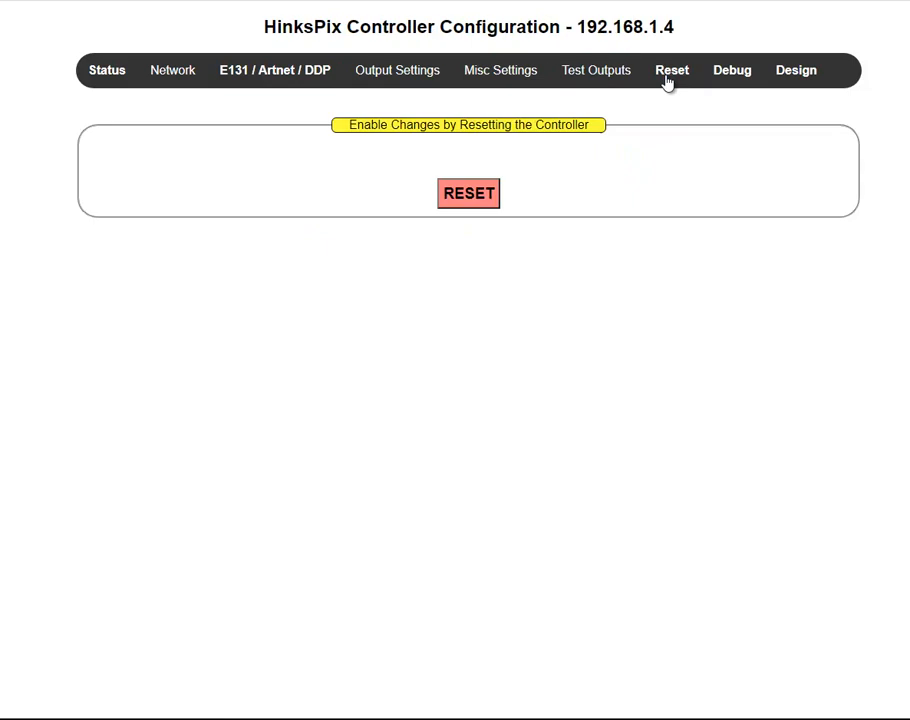
{"action": "left_click", "coordinate": [470, 198]}
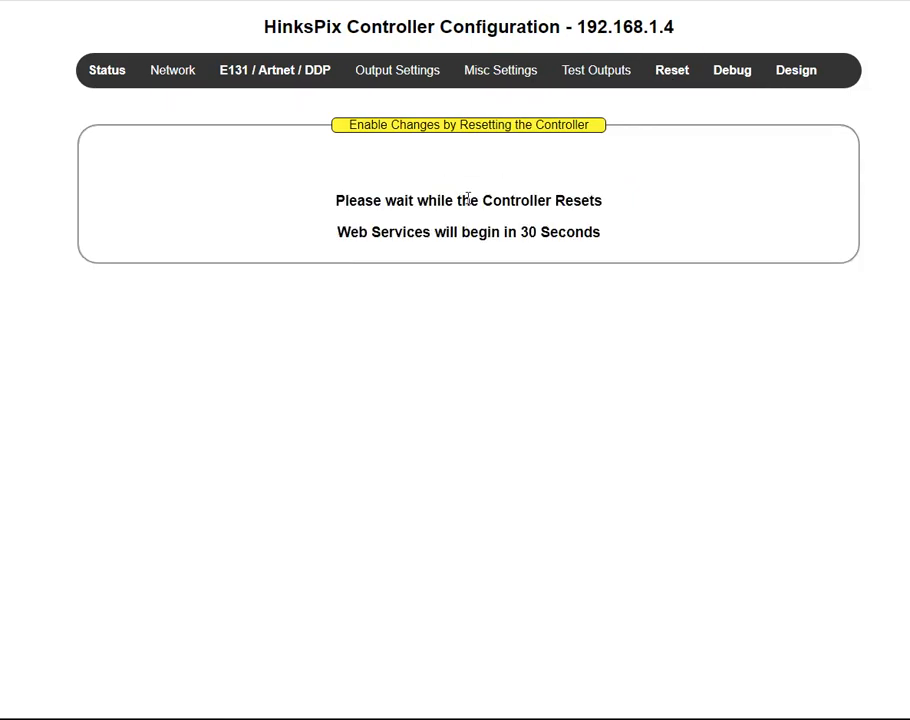